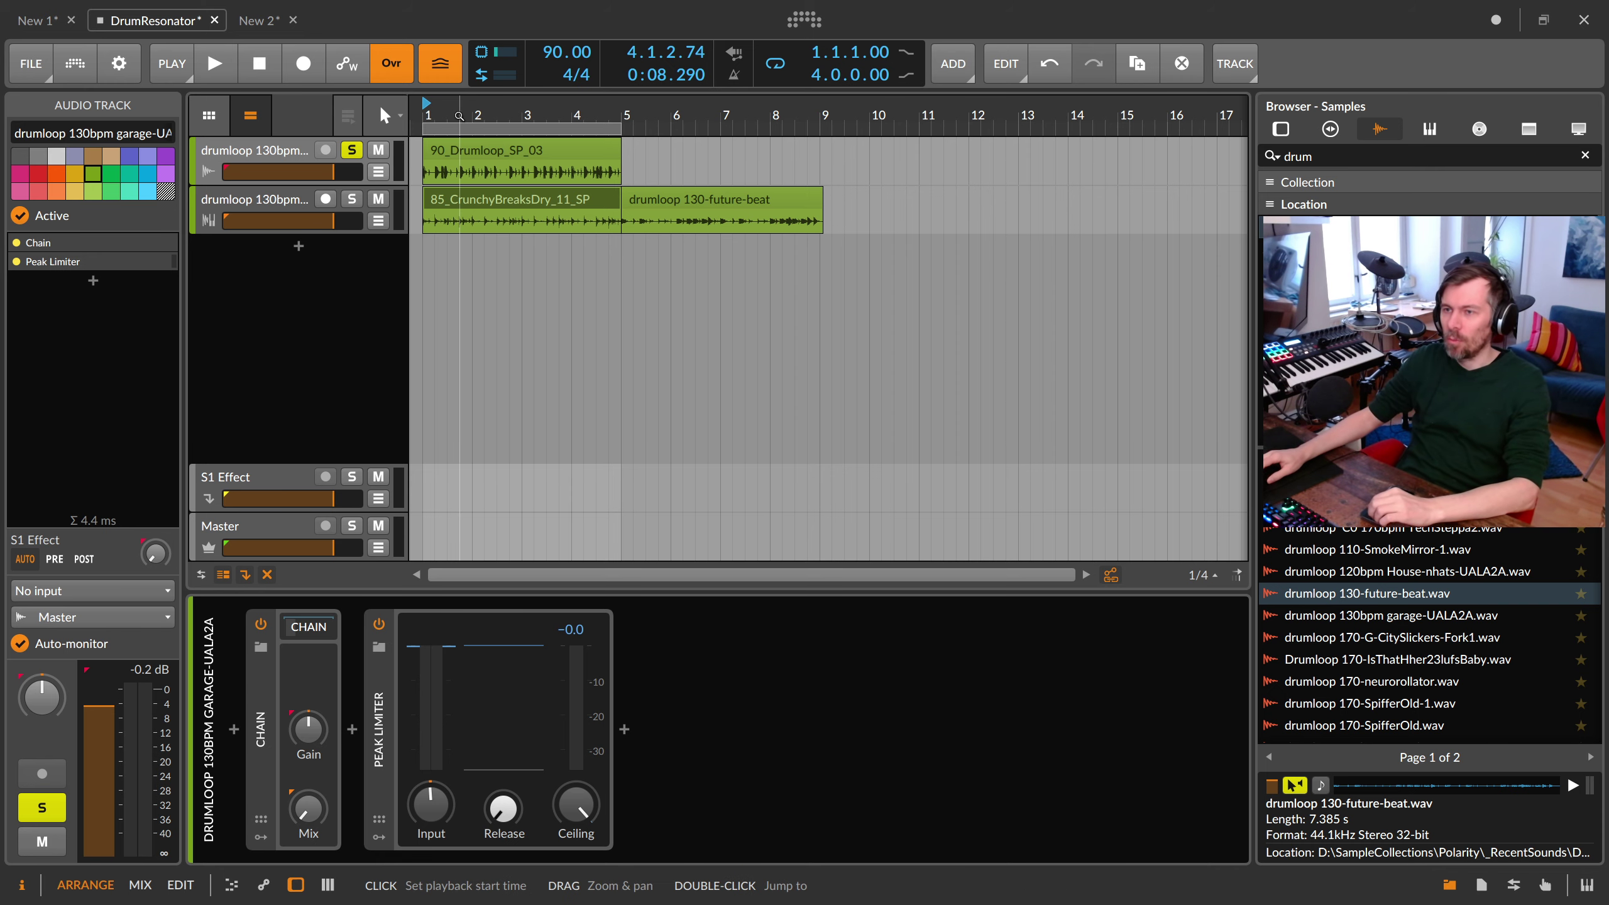
Step: Audition the loop from bar 1 and raise the Chain device mix to about 50%
click(428, 117)
key(space)
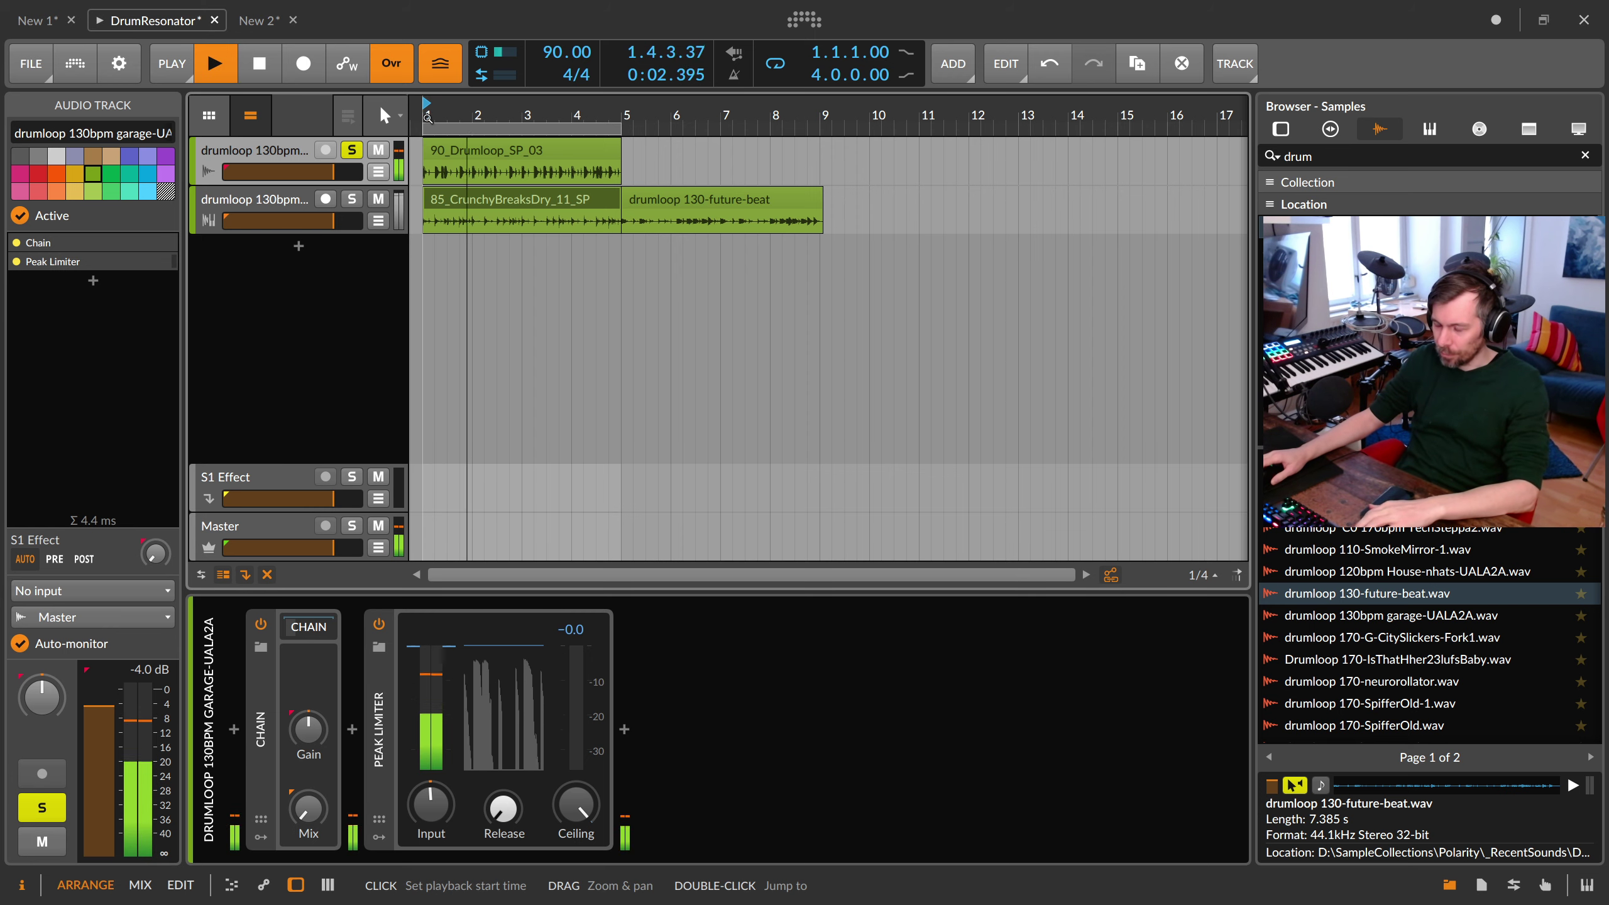
key(space)
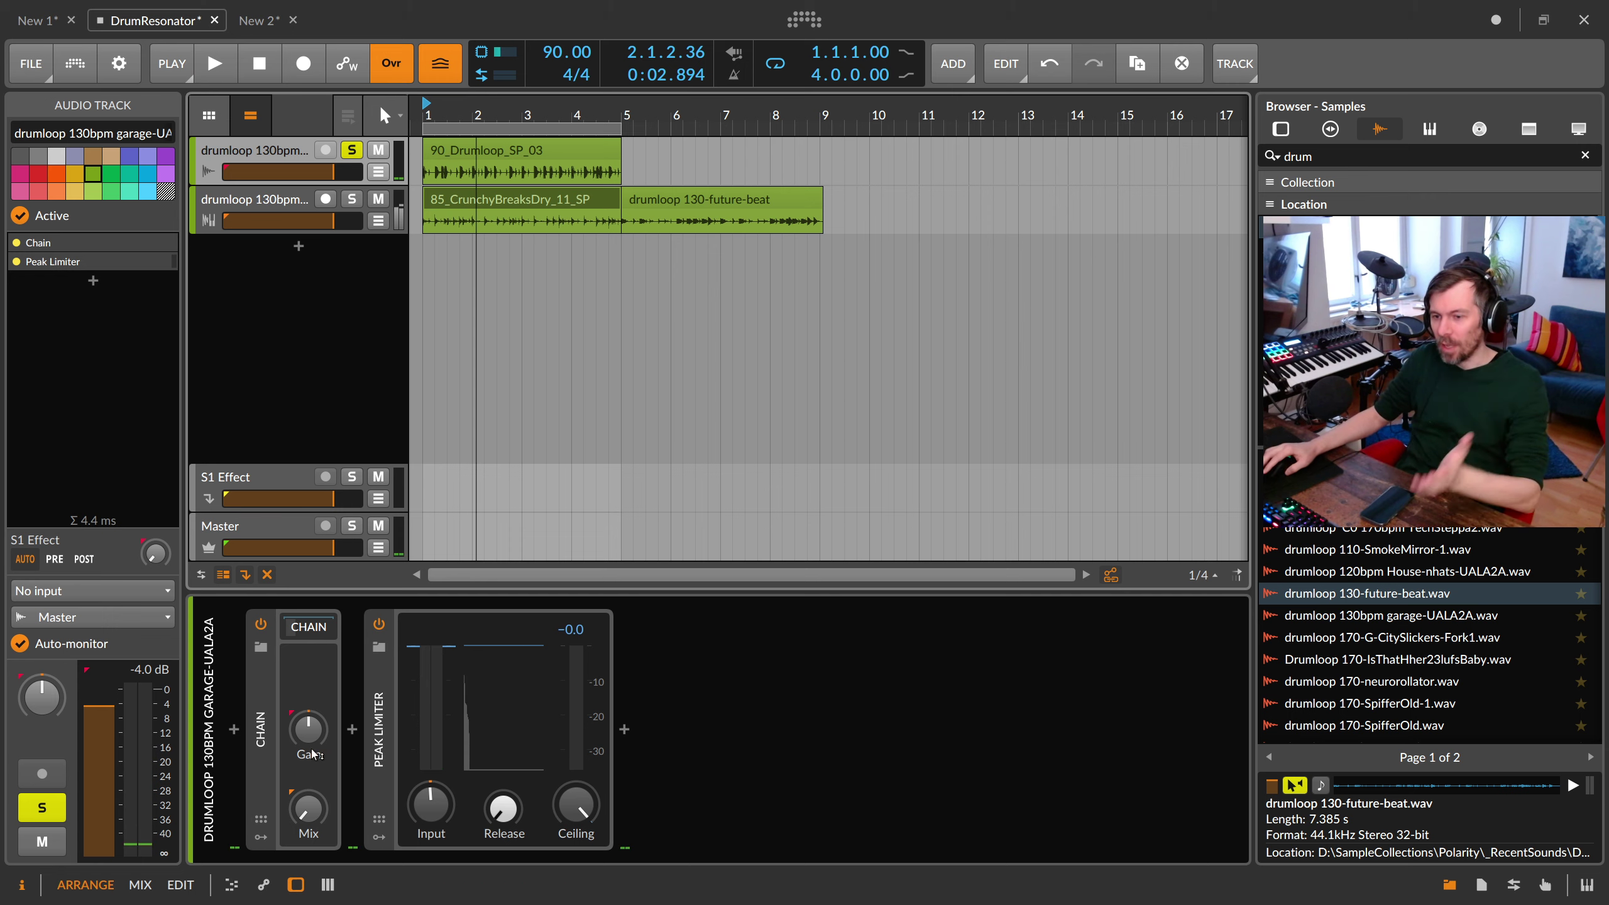
drag(309, 808, 308, 799)
key(space)
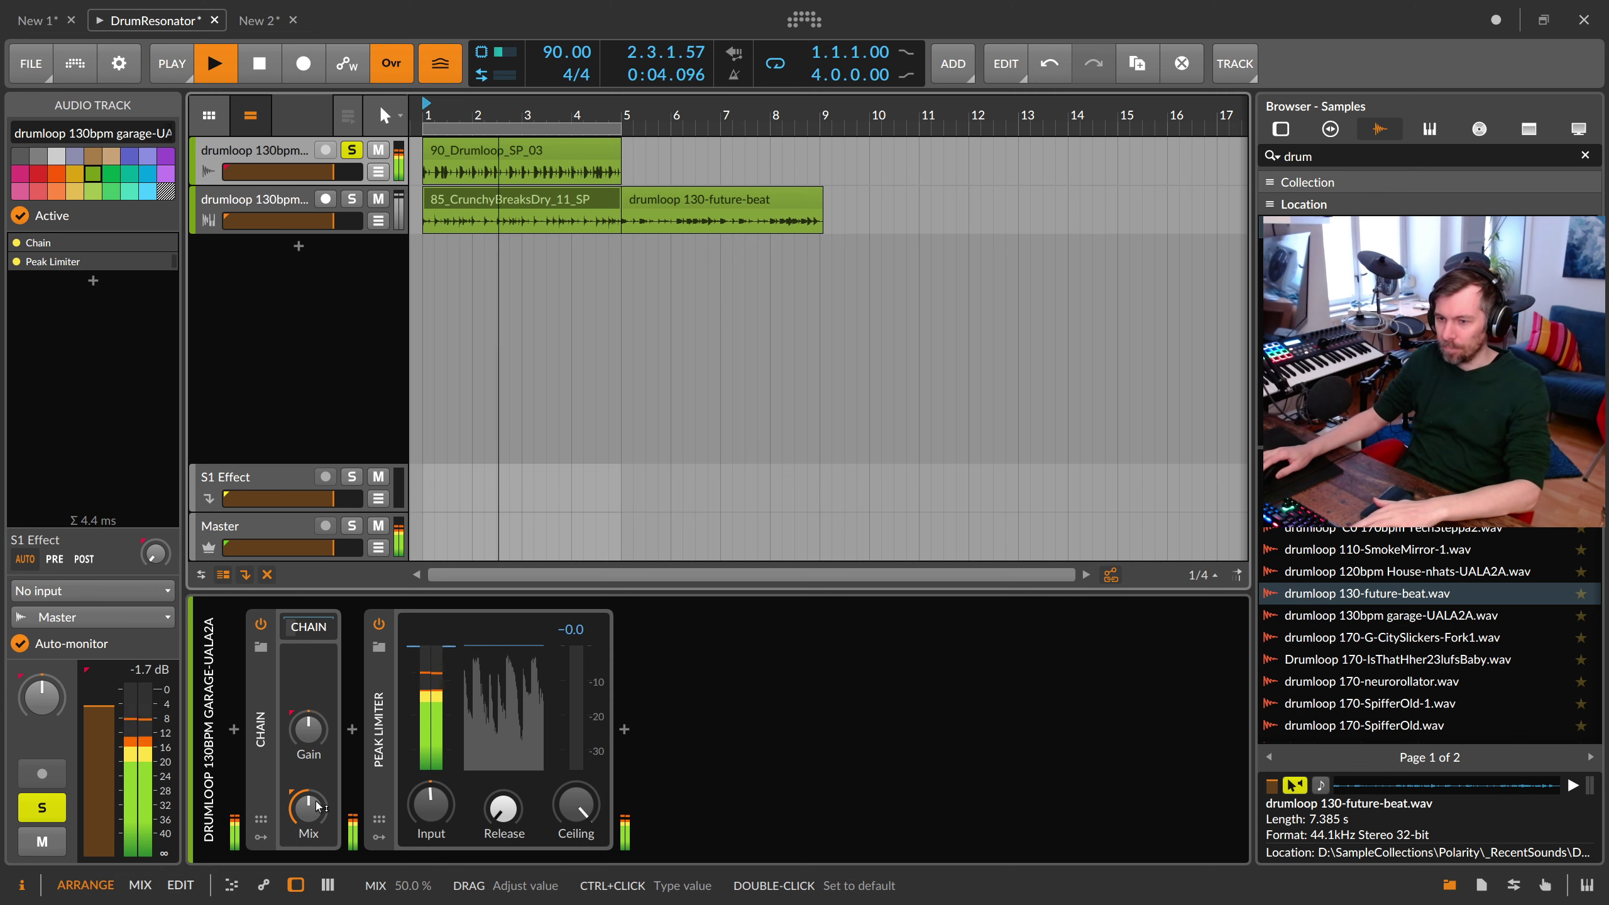
Step: Lower the master volume and solo the lower drum loop track instead of the upper
drag(334, 547, 270, 548)
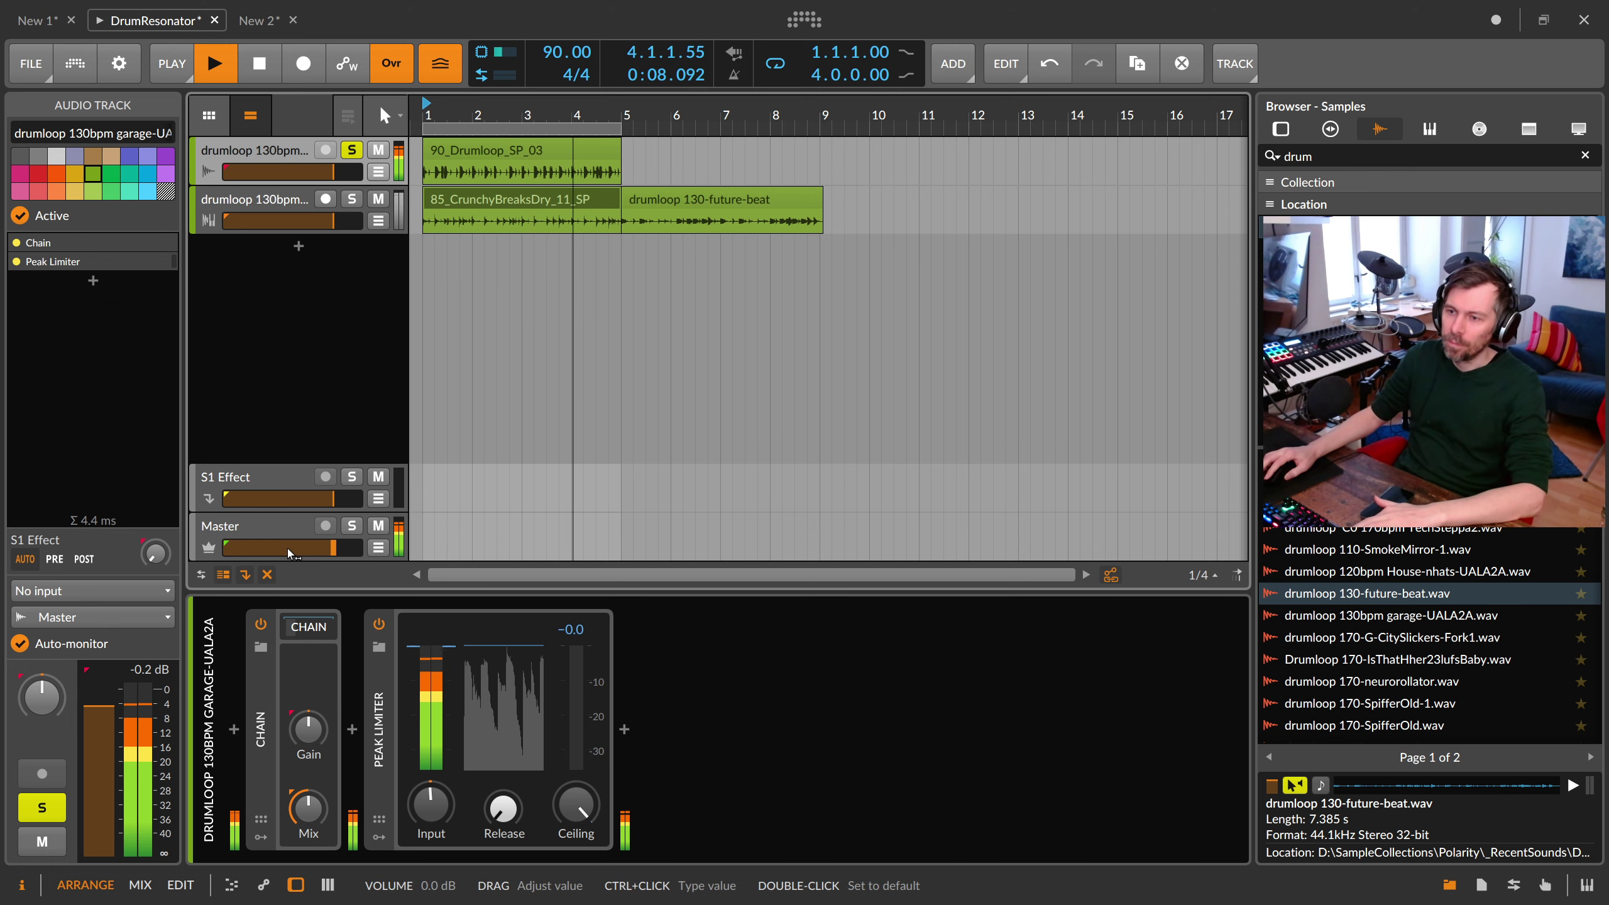
key(space)
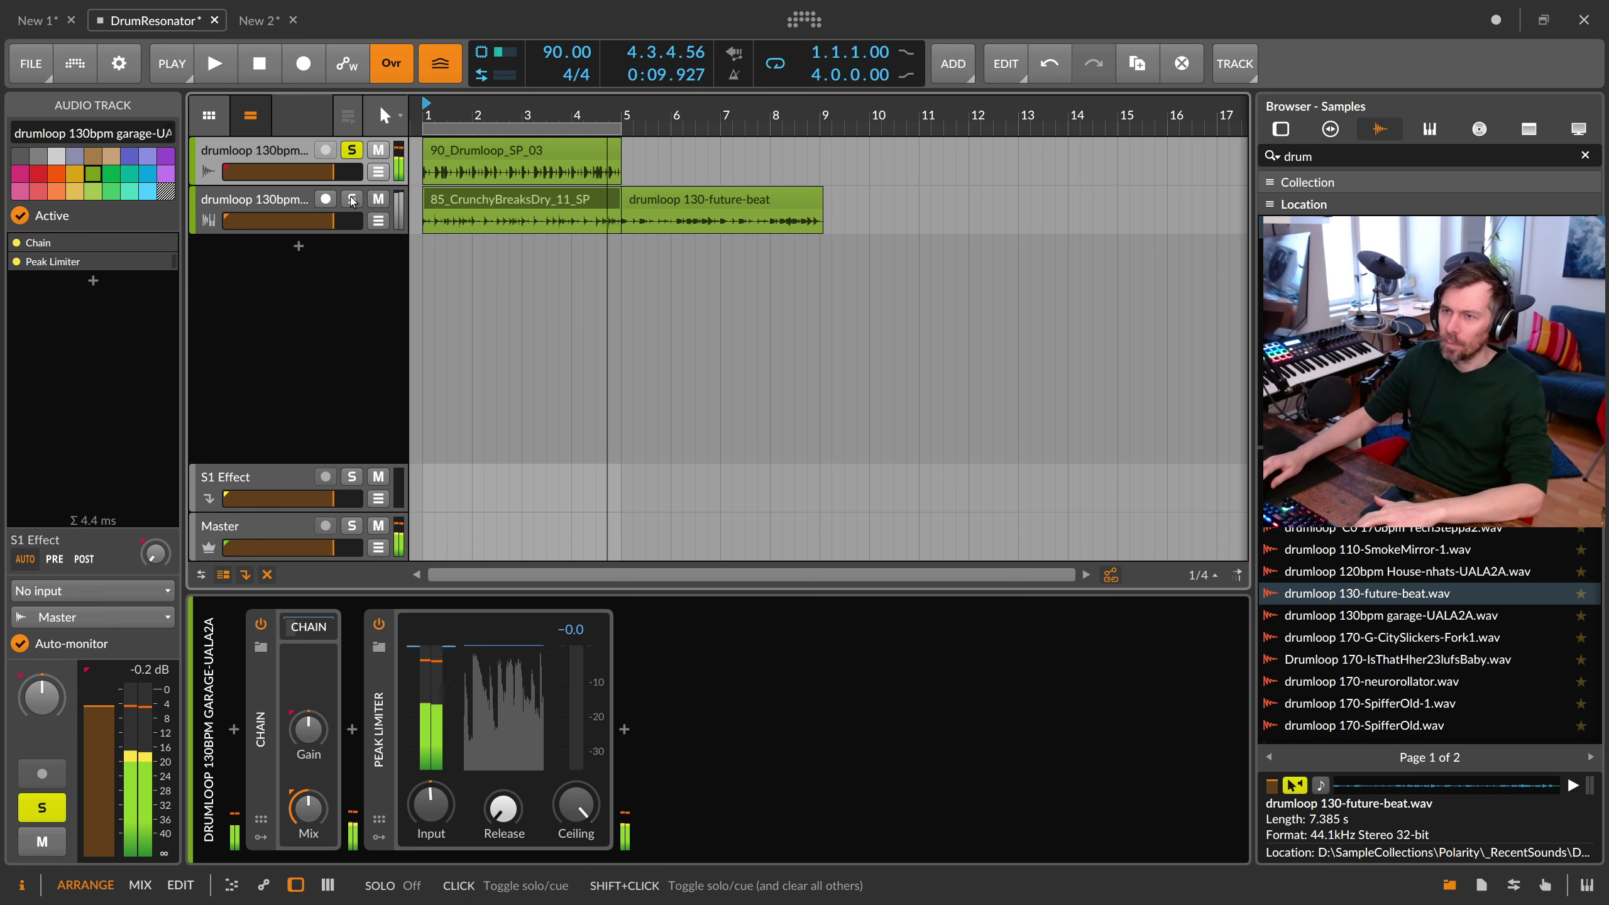
click(350, 199)
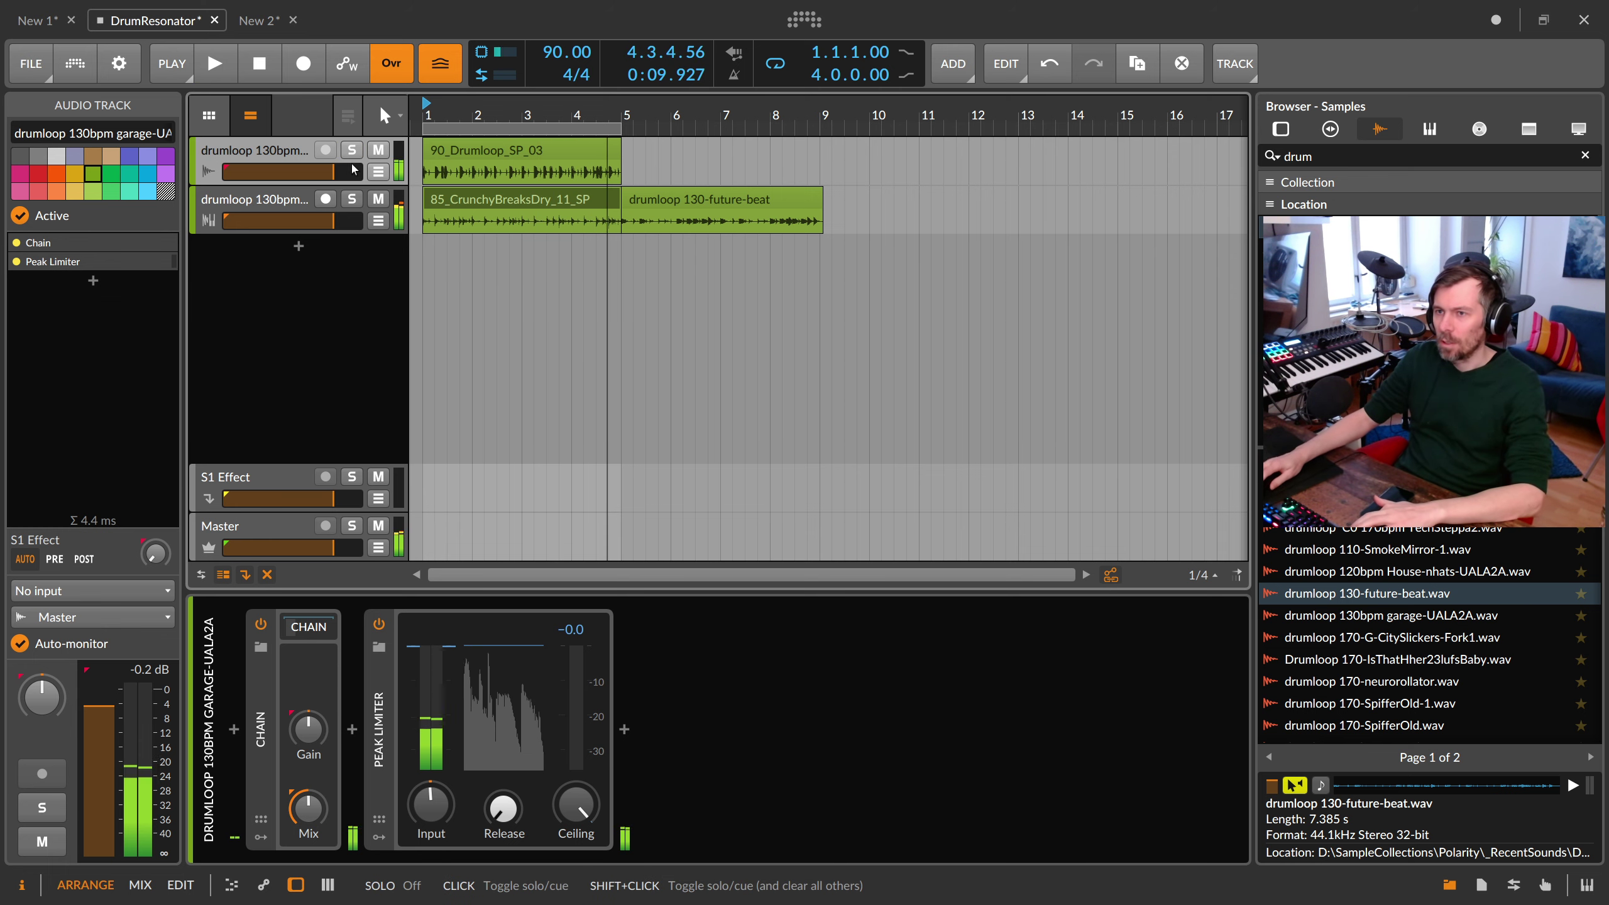
Step: Show the lower track's device chain and audition its loop
click(323, 211)
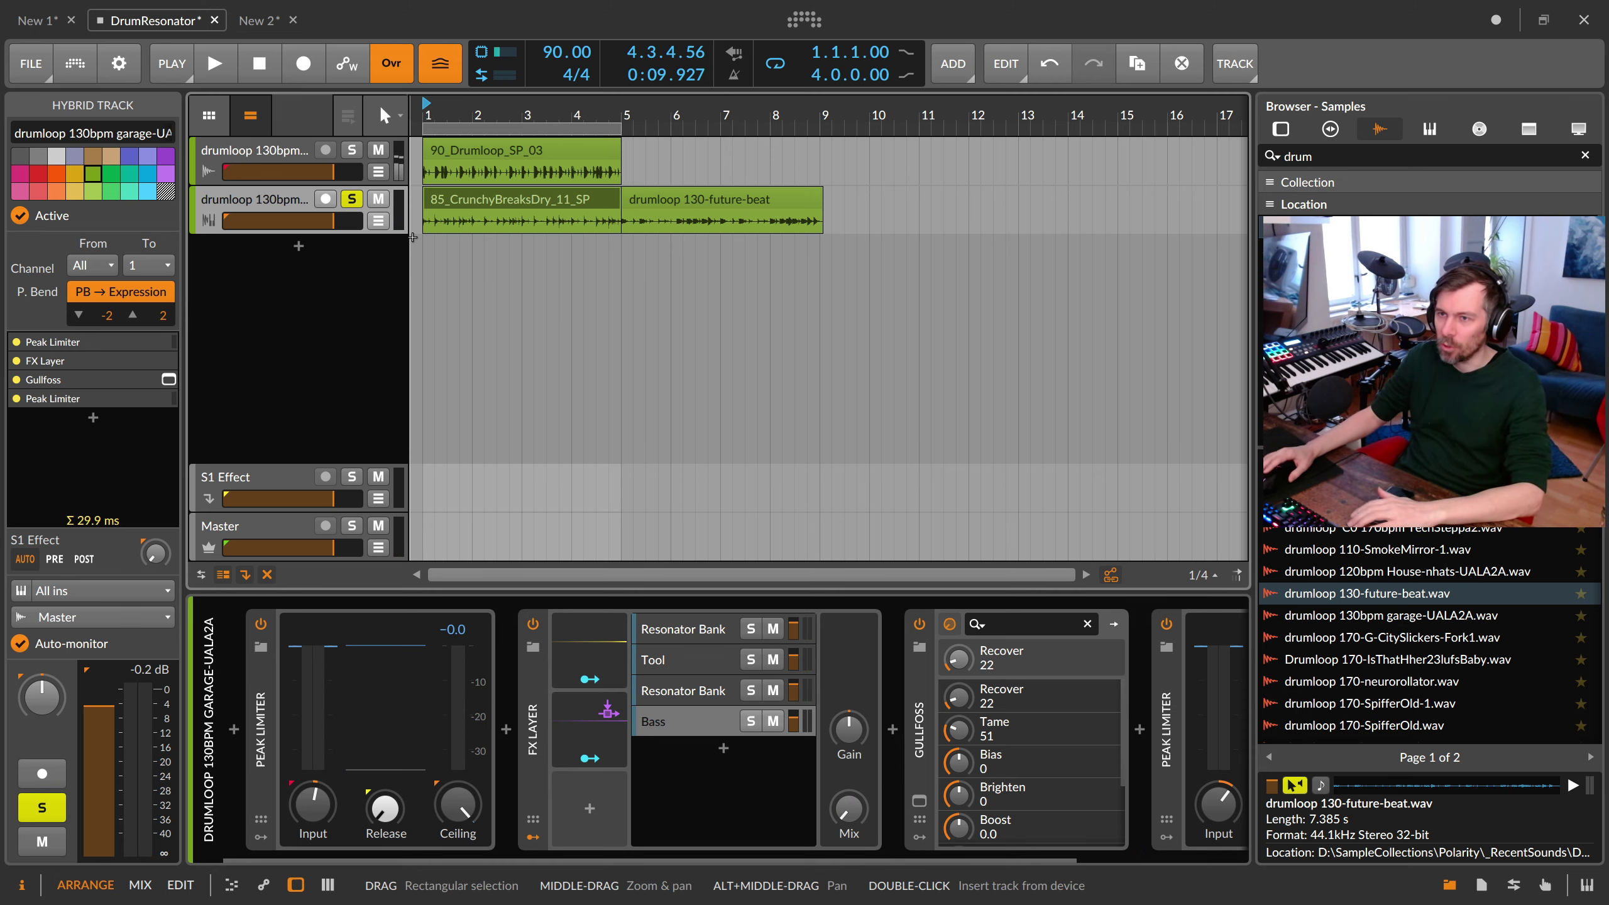
key(space)
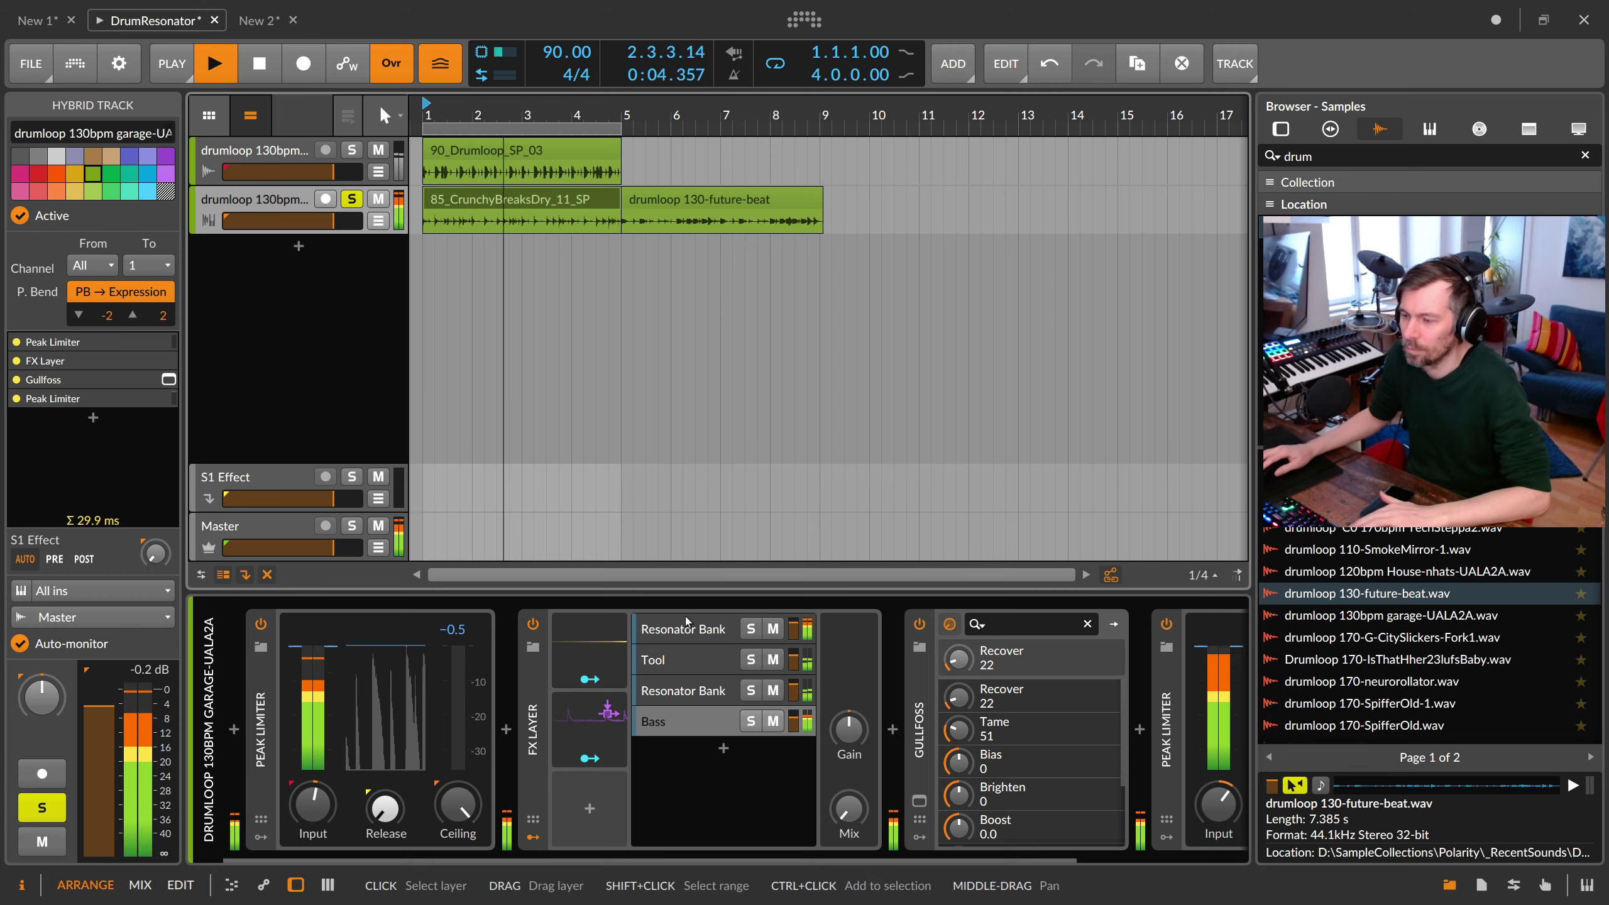
key(space)
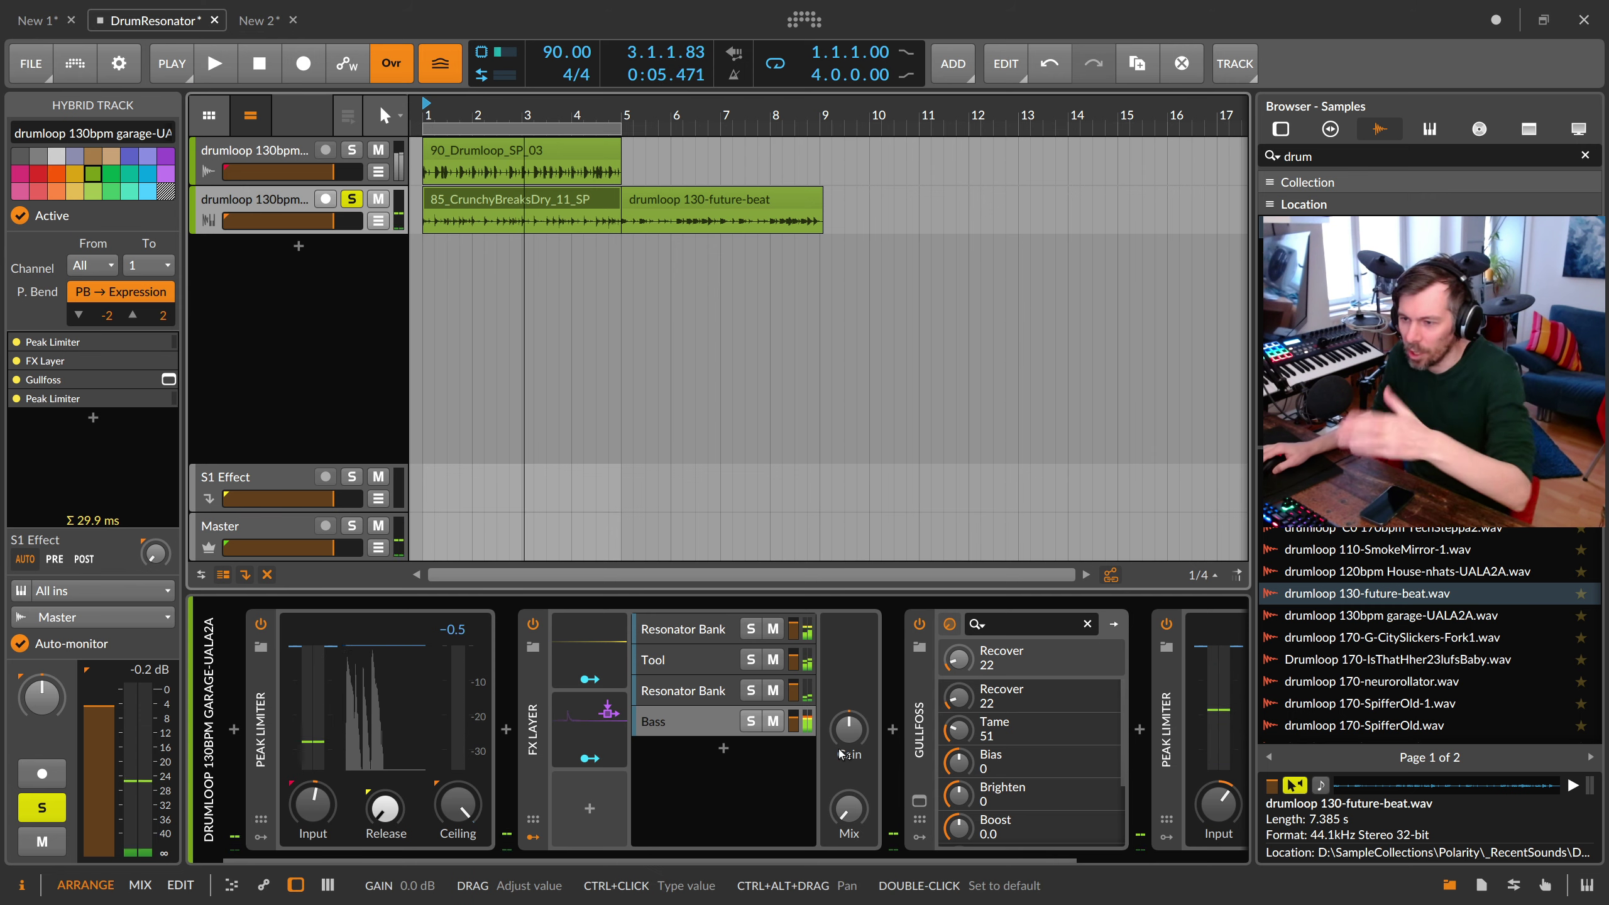
key(space)
Step: Set the FX Layer Mix to about half, solo the Bass layer and stop playback
drag(850, 814, 850, 755)
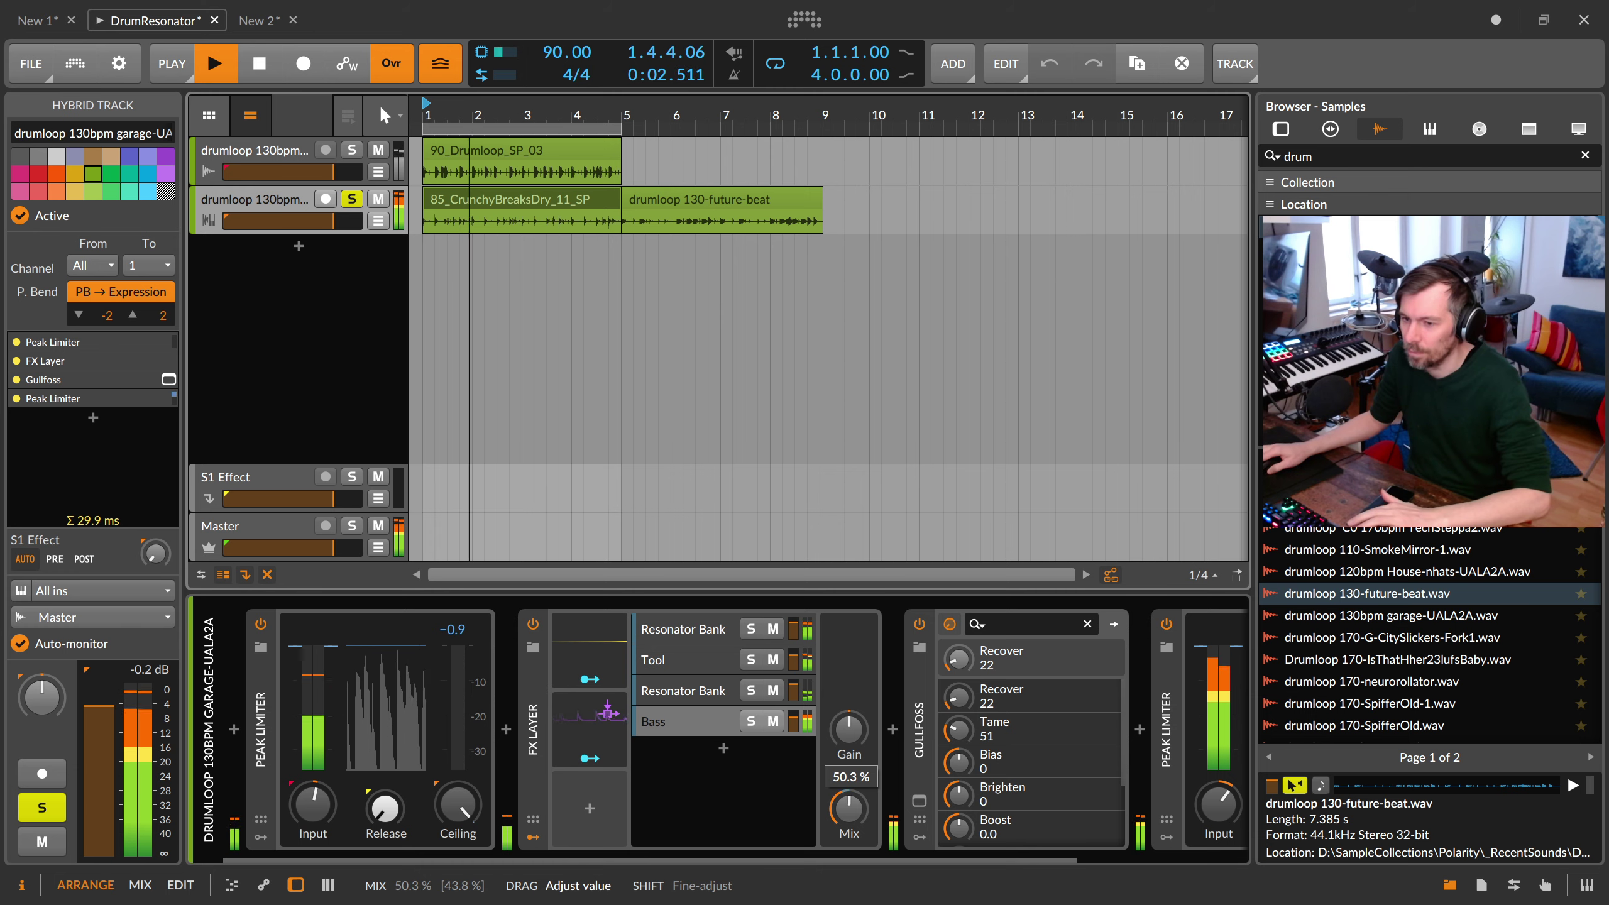
drag(850, 755, 802, 770)
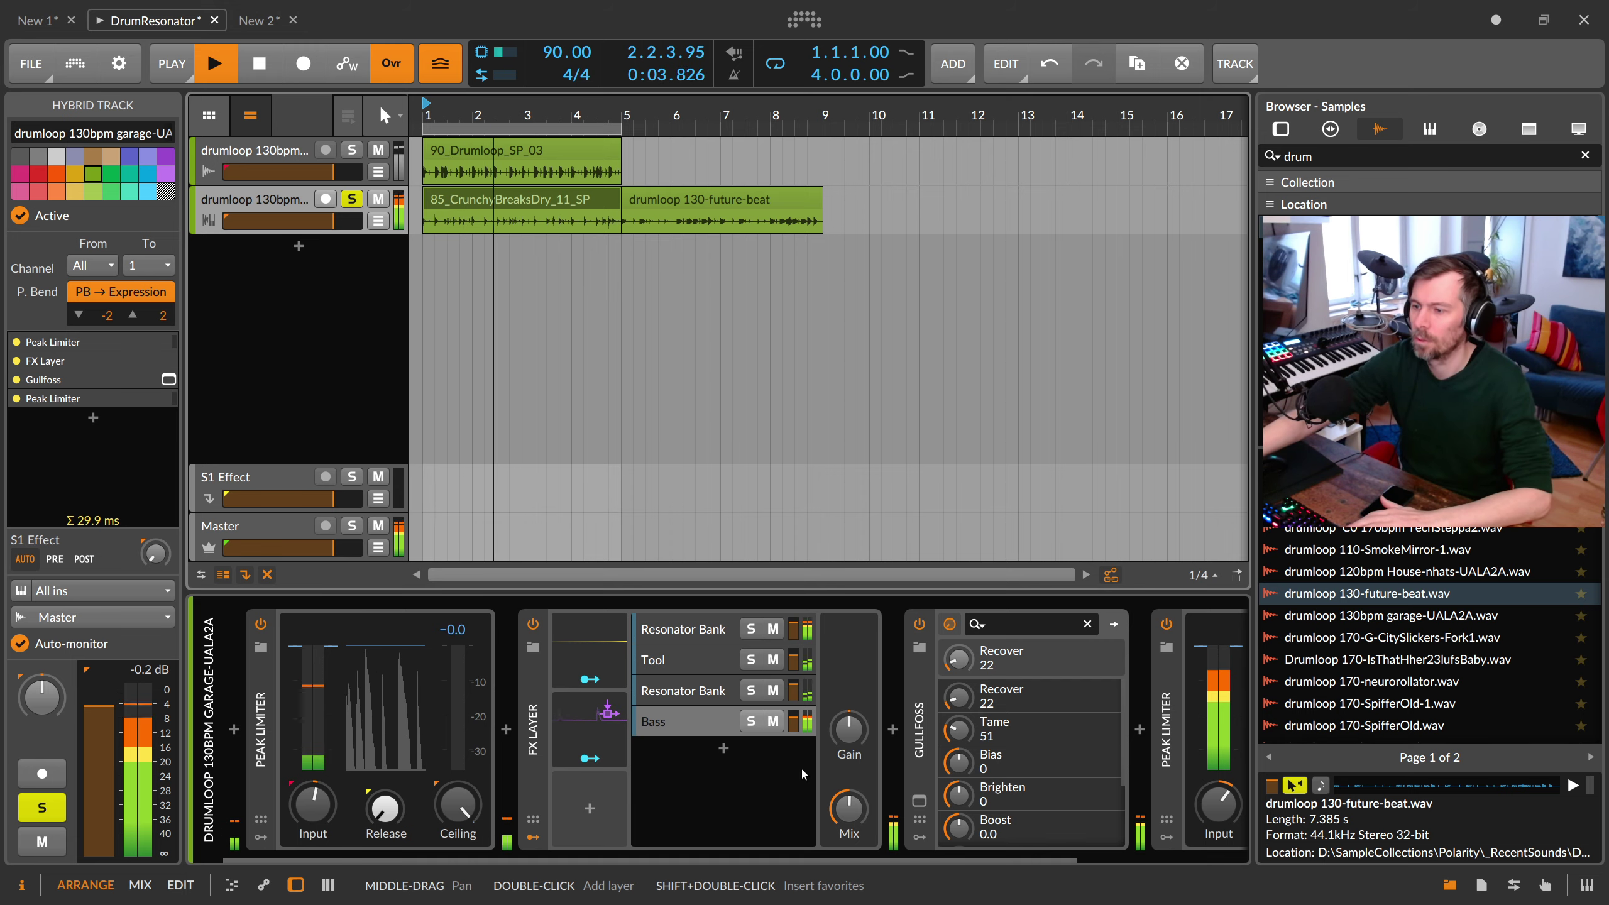
click(751, 720)
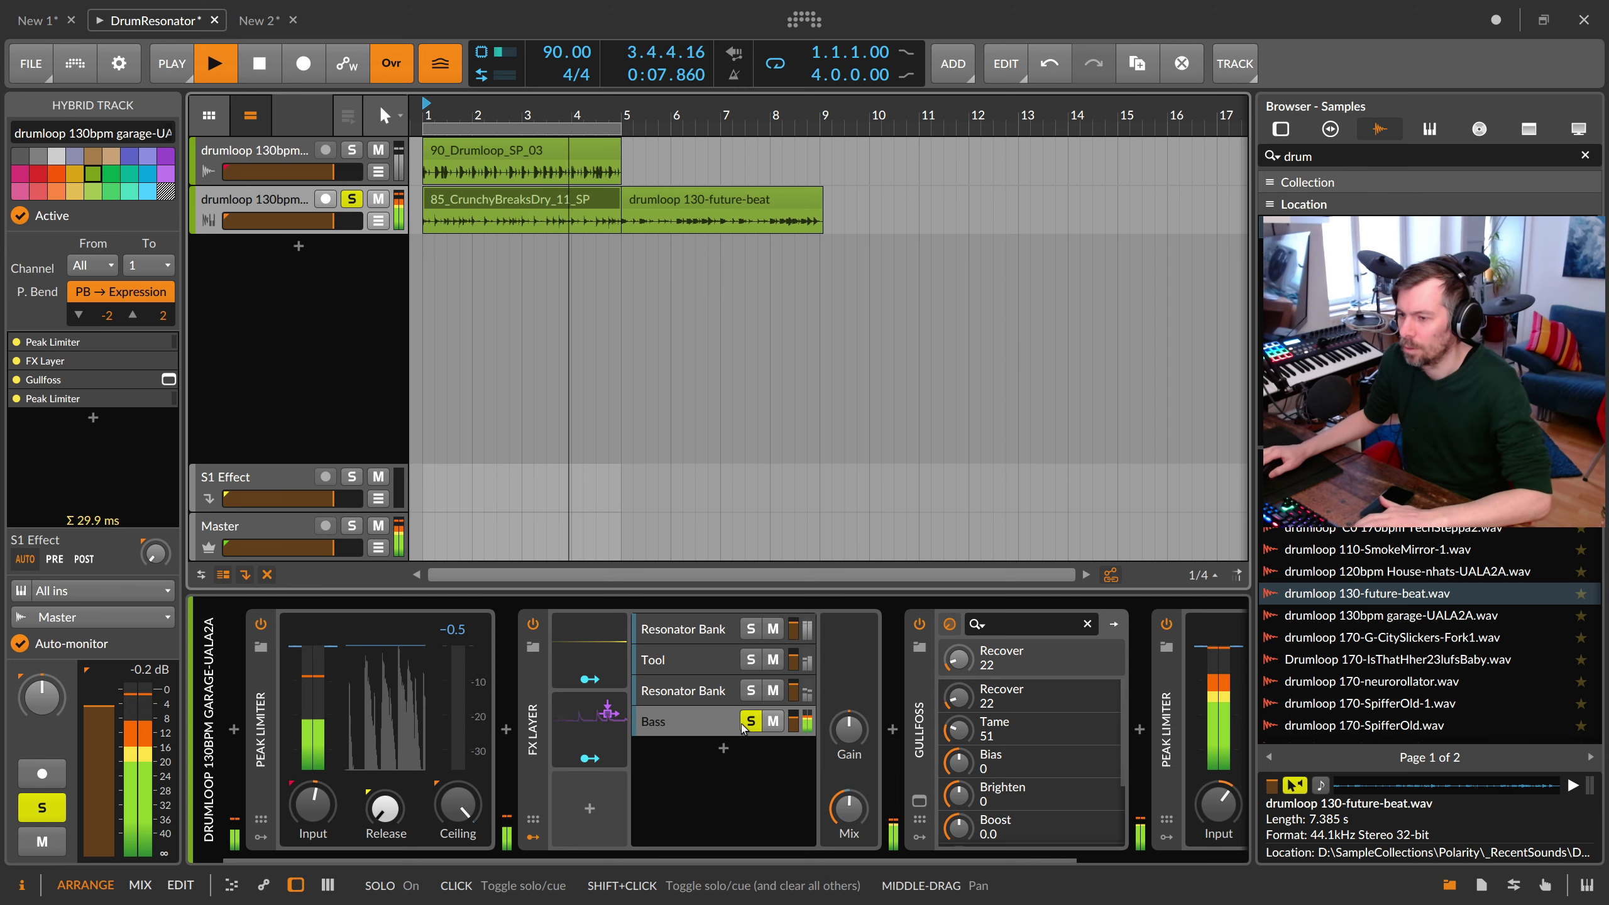
key(space)
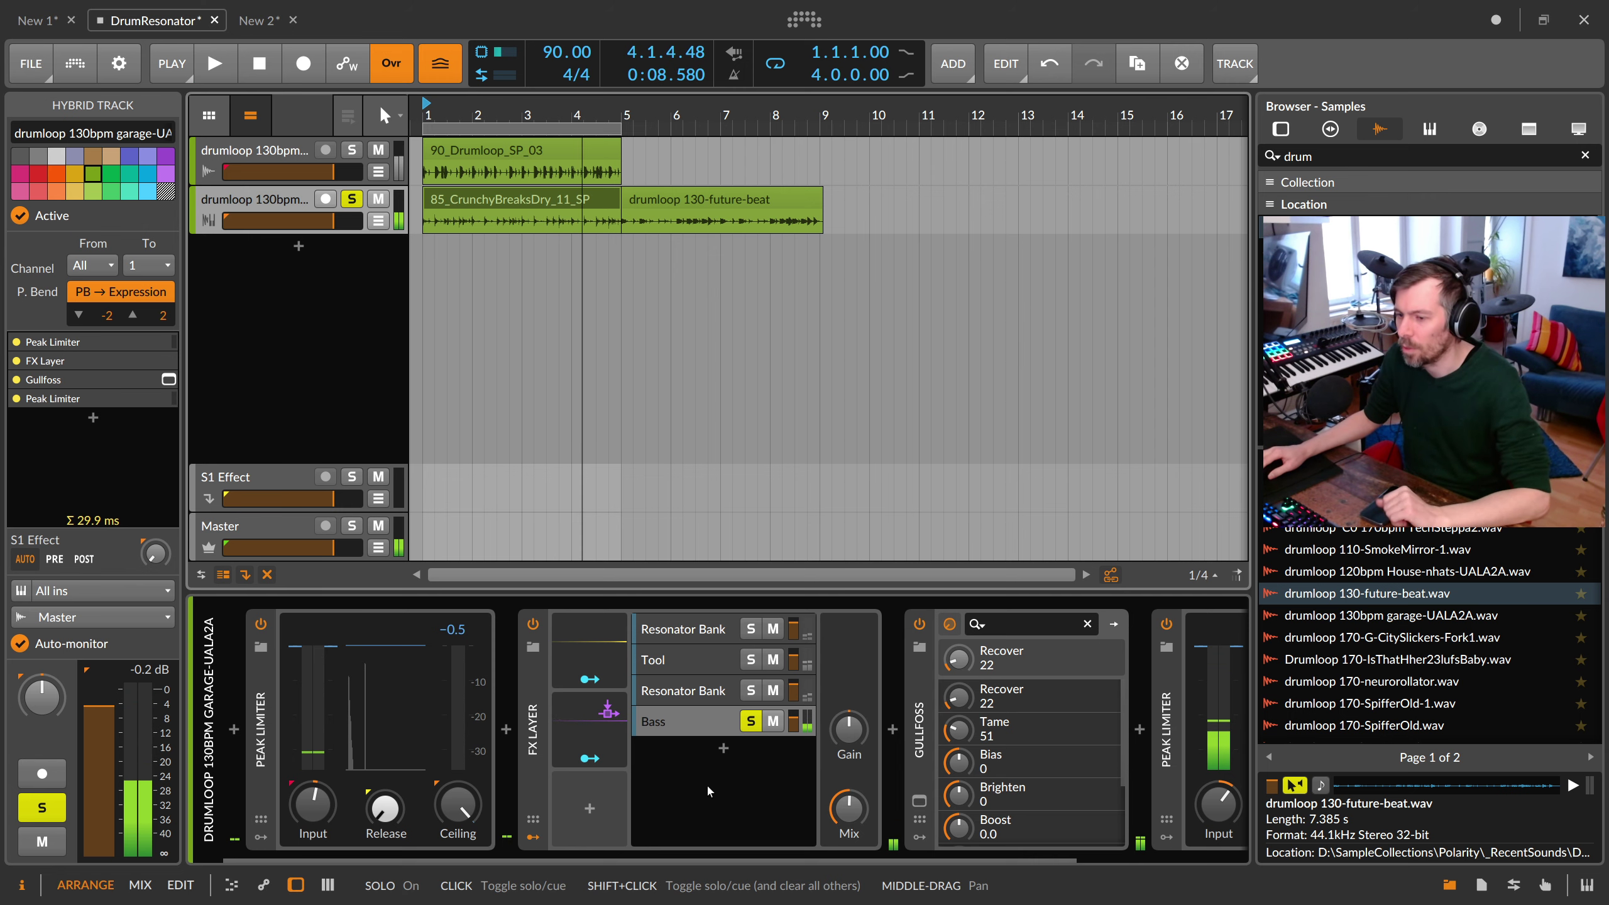
drag(605, 852, 673, 855)
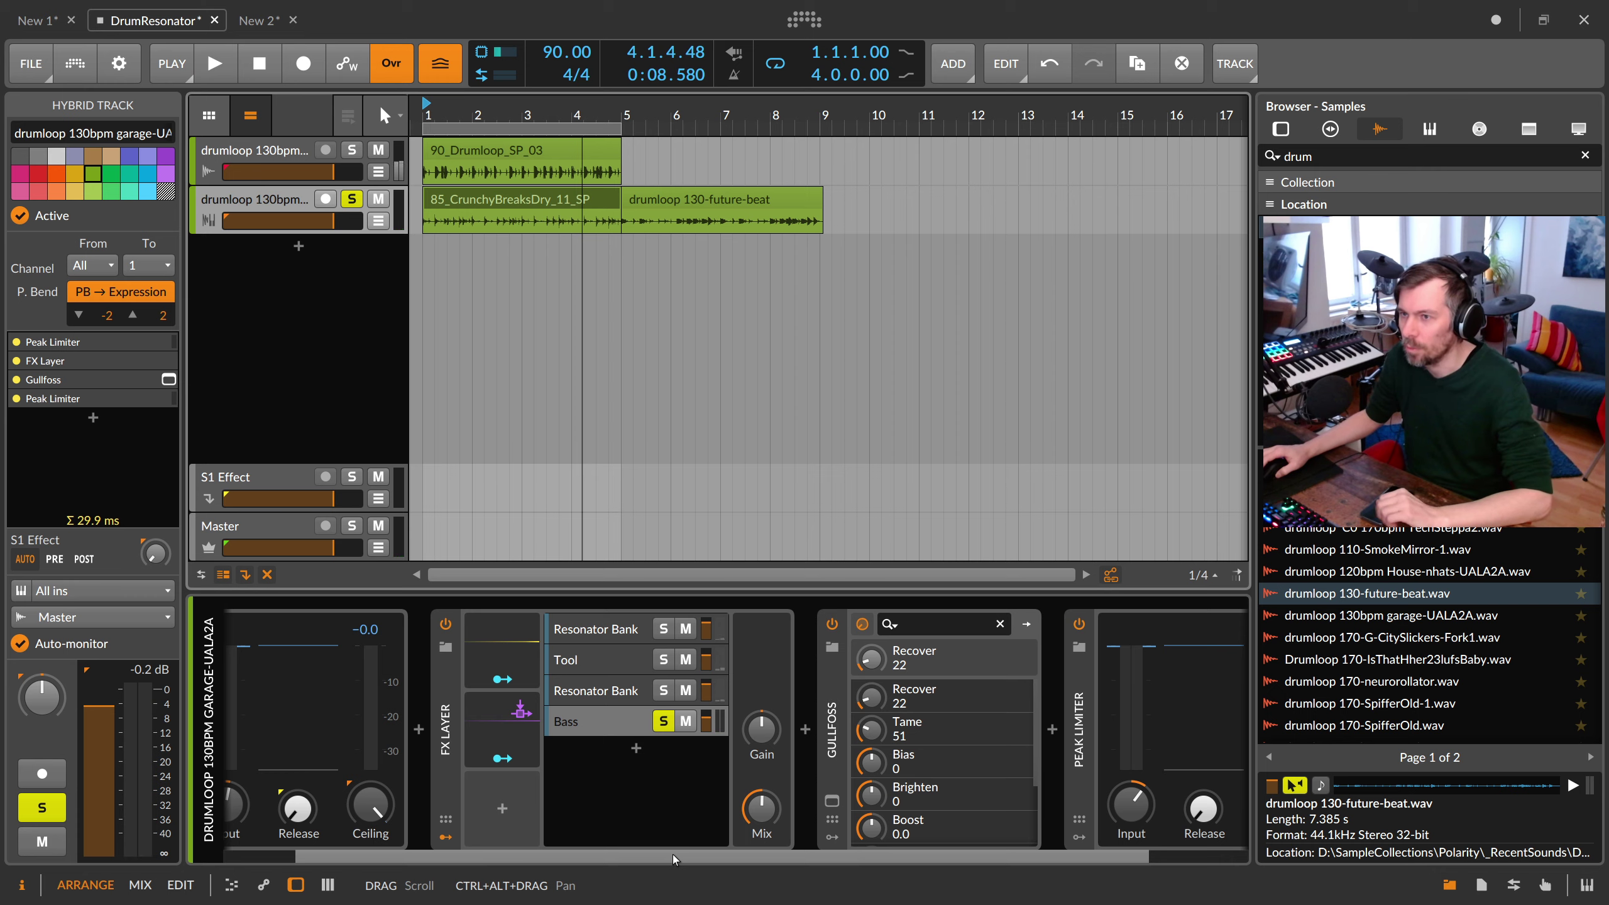
Step: Unsolo the Bass layer, select the future-beat clip and set the loop to bars 5–9
click(663, 721)
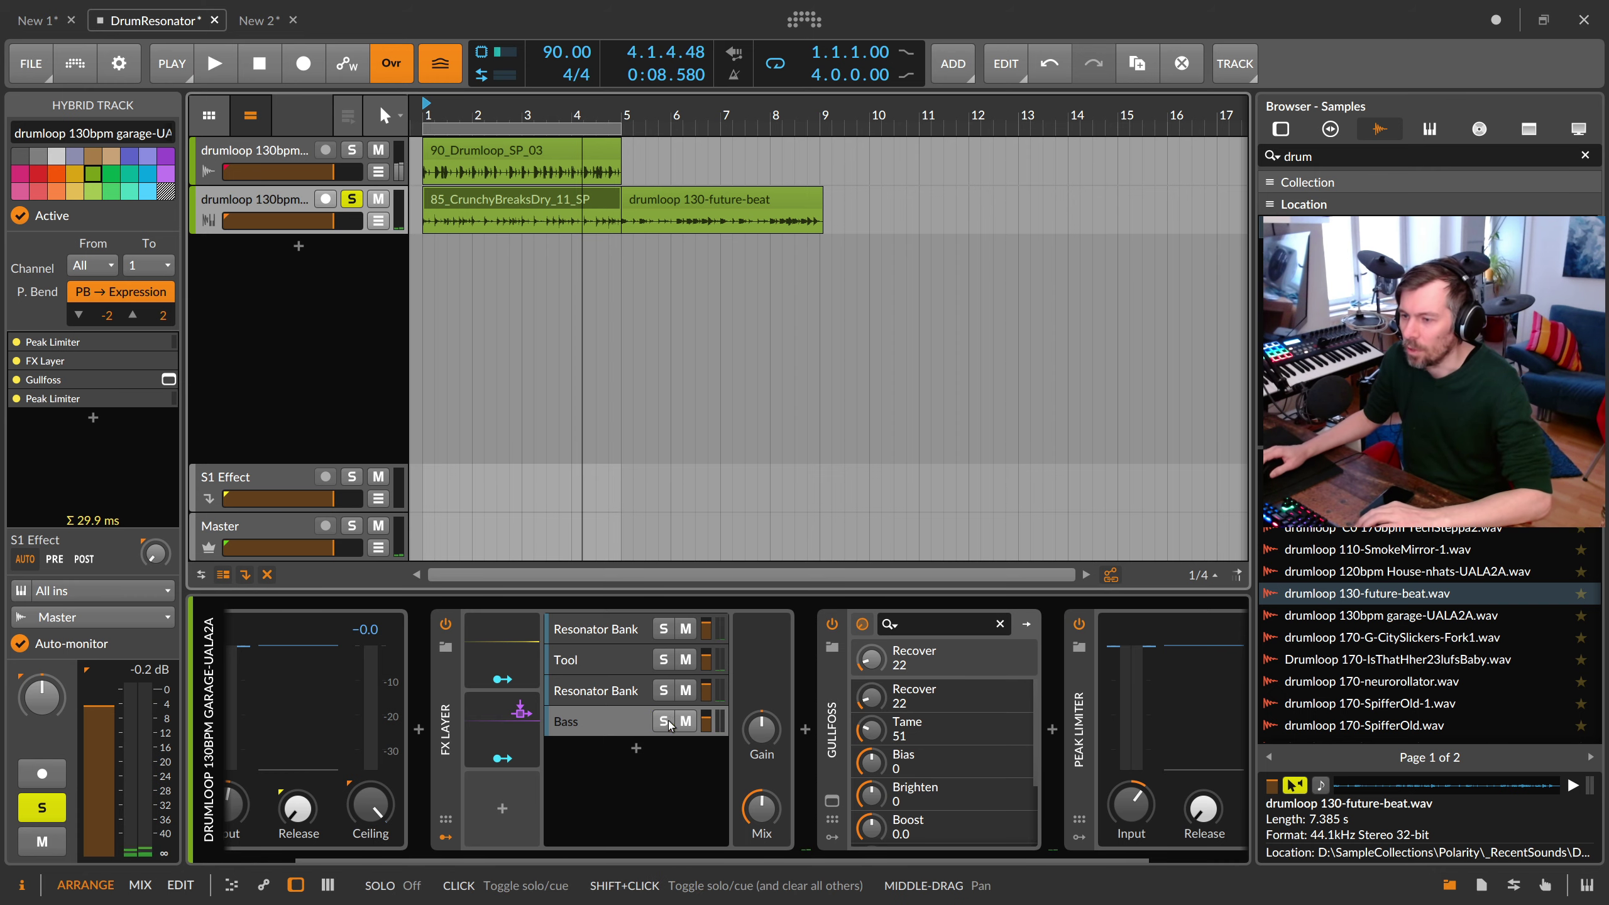
click(667, 208)
click(428, 116)
key(space)
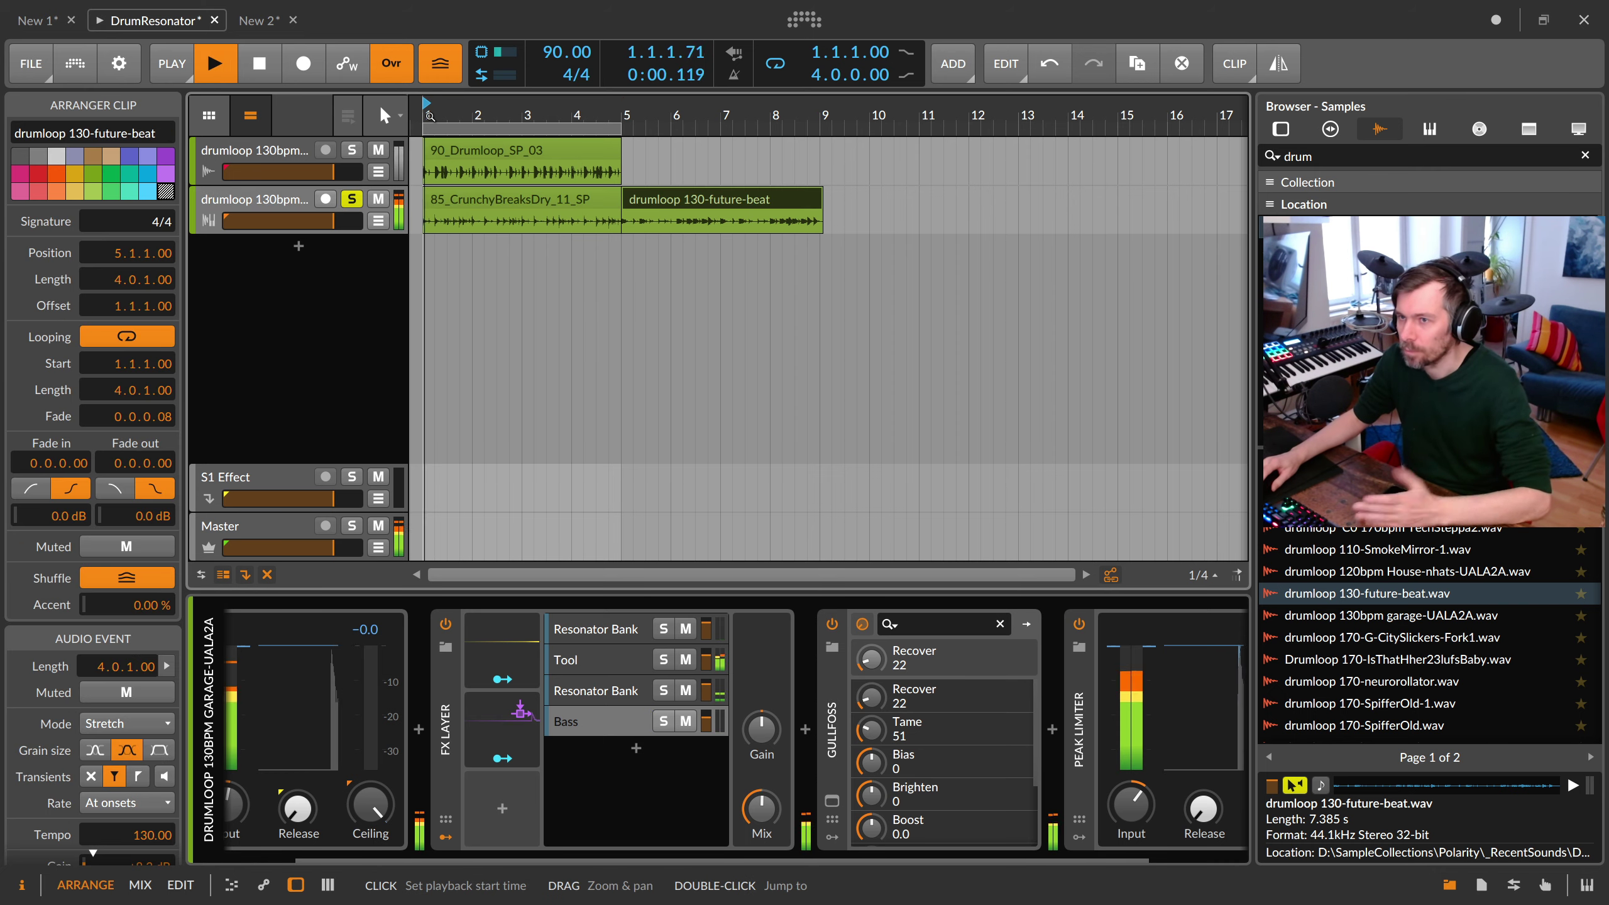
key(space)
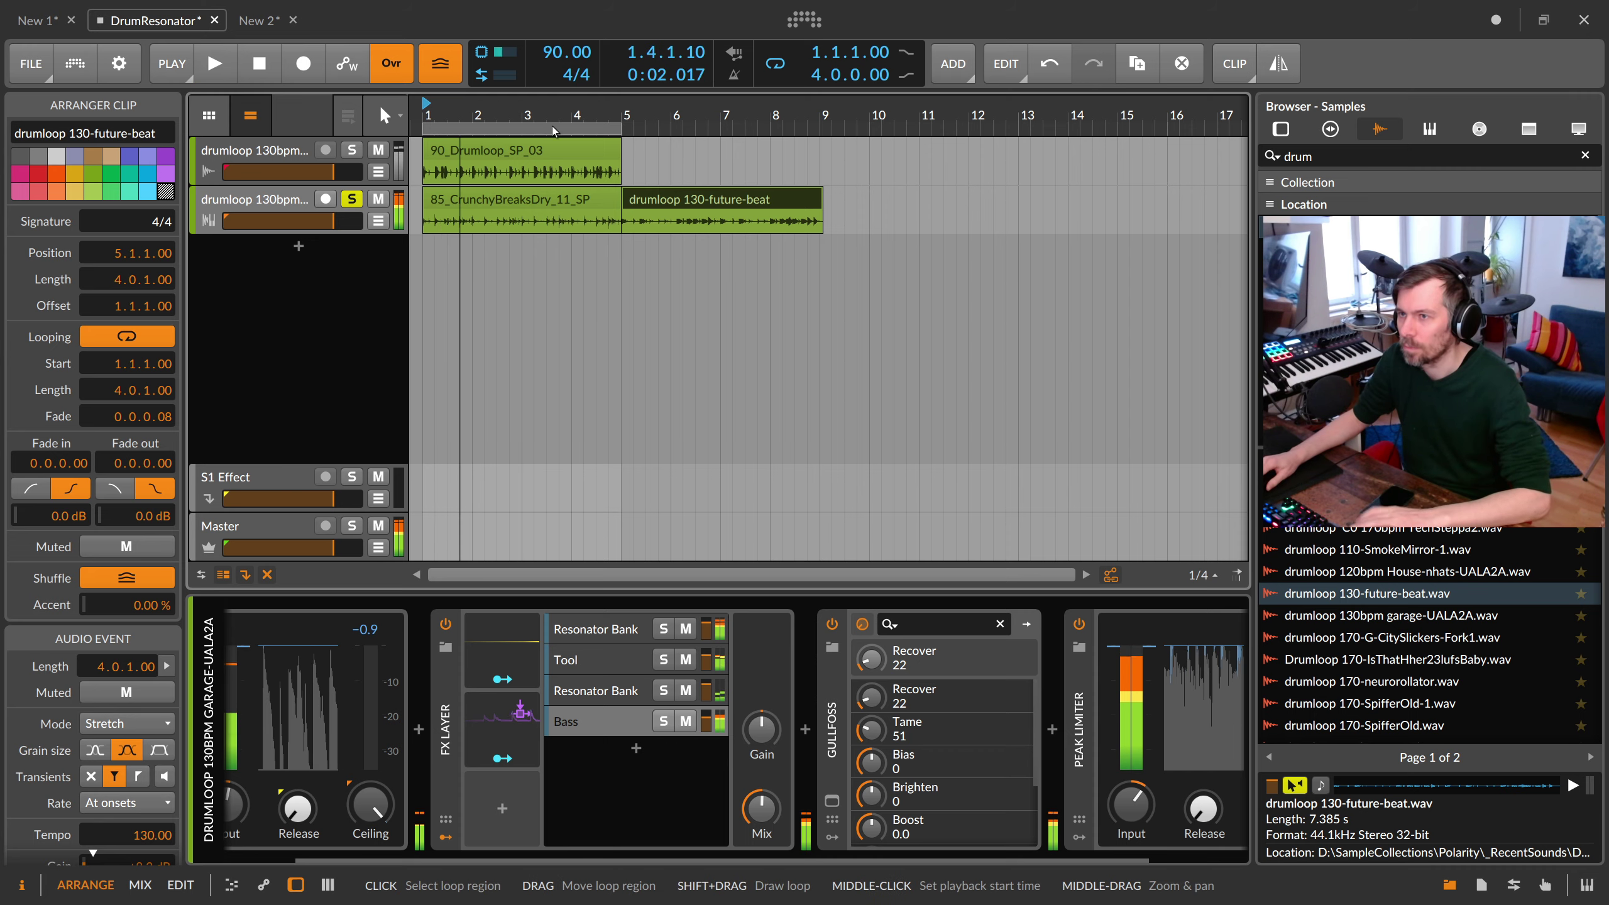
drag(550, 126, 750, 127)
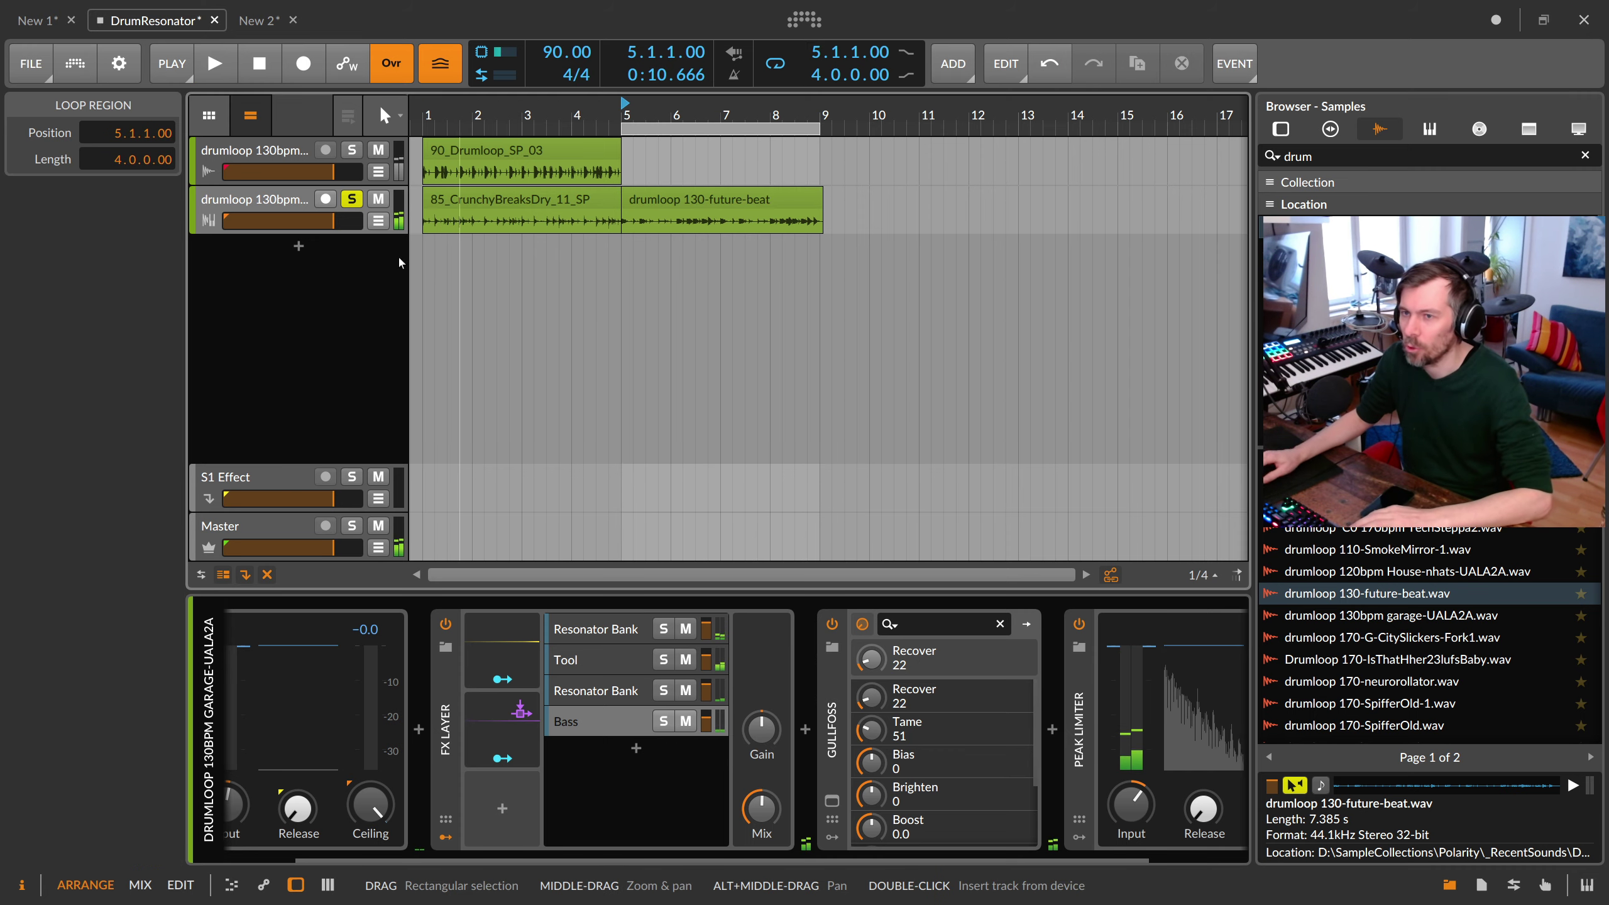
Step: Set the project tempo to 130 BPM, zoom out to bar 20 and start playback
click(277, 208)
double_click(565, 52)
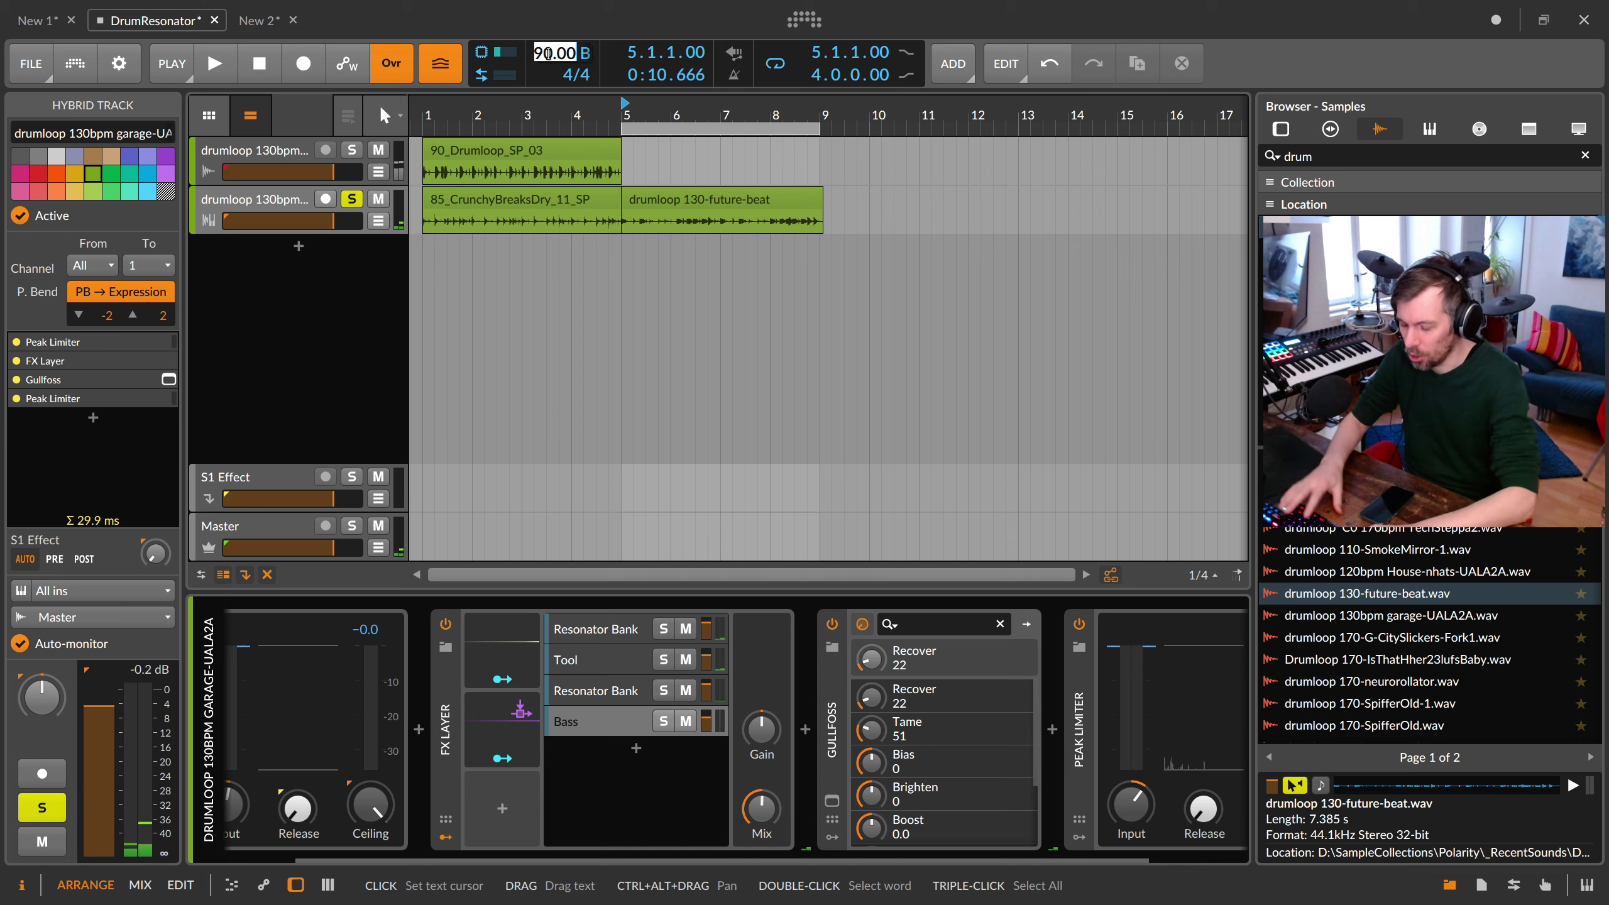
text(130)
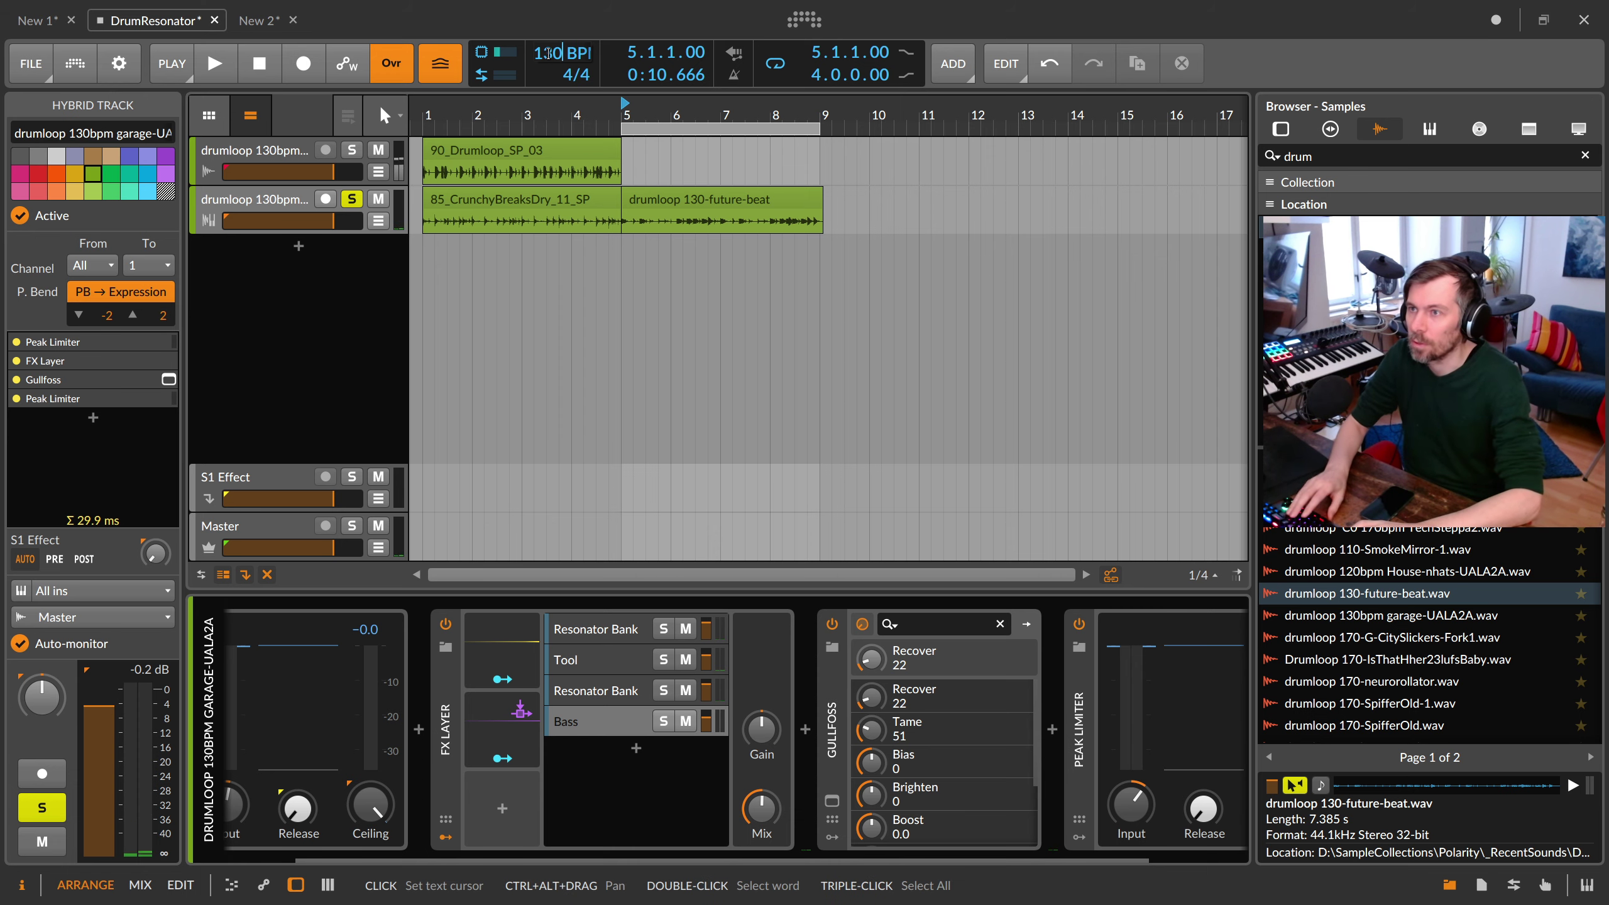
key(Return)
drag(624, 107, 626, 115)
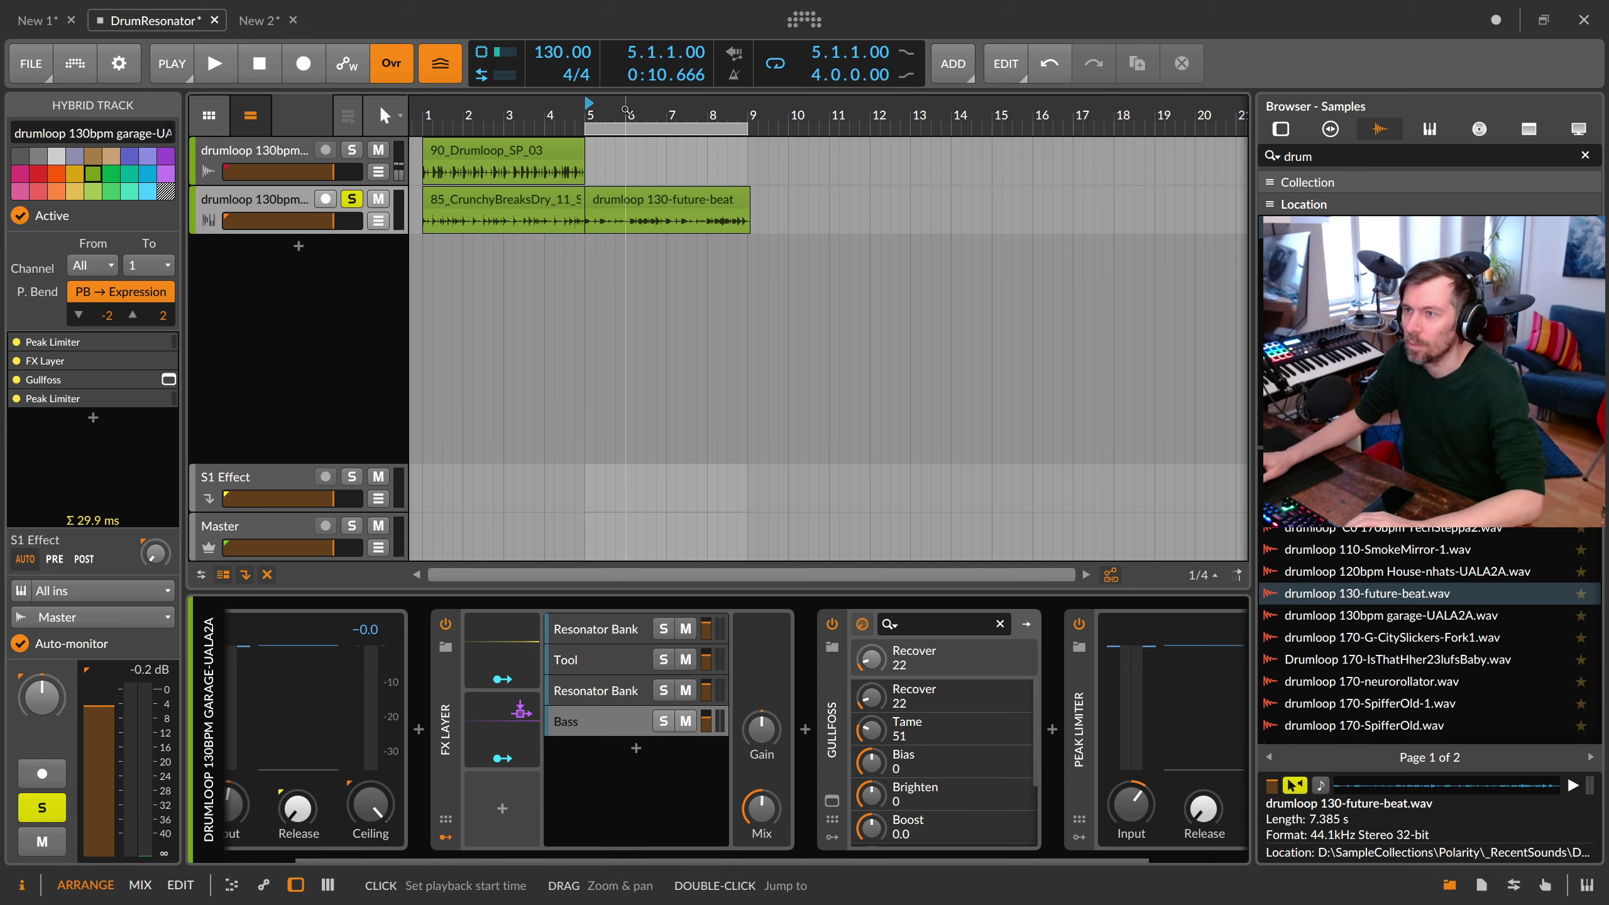
key(space)
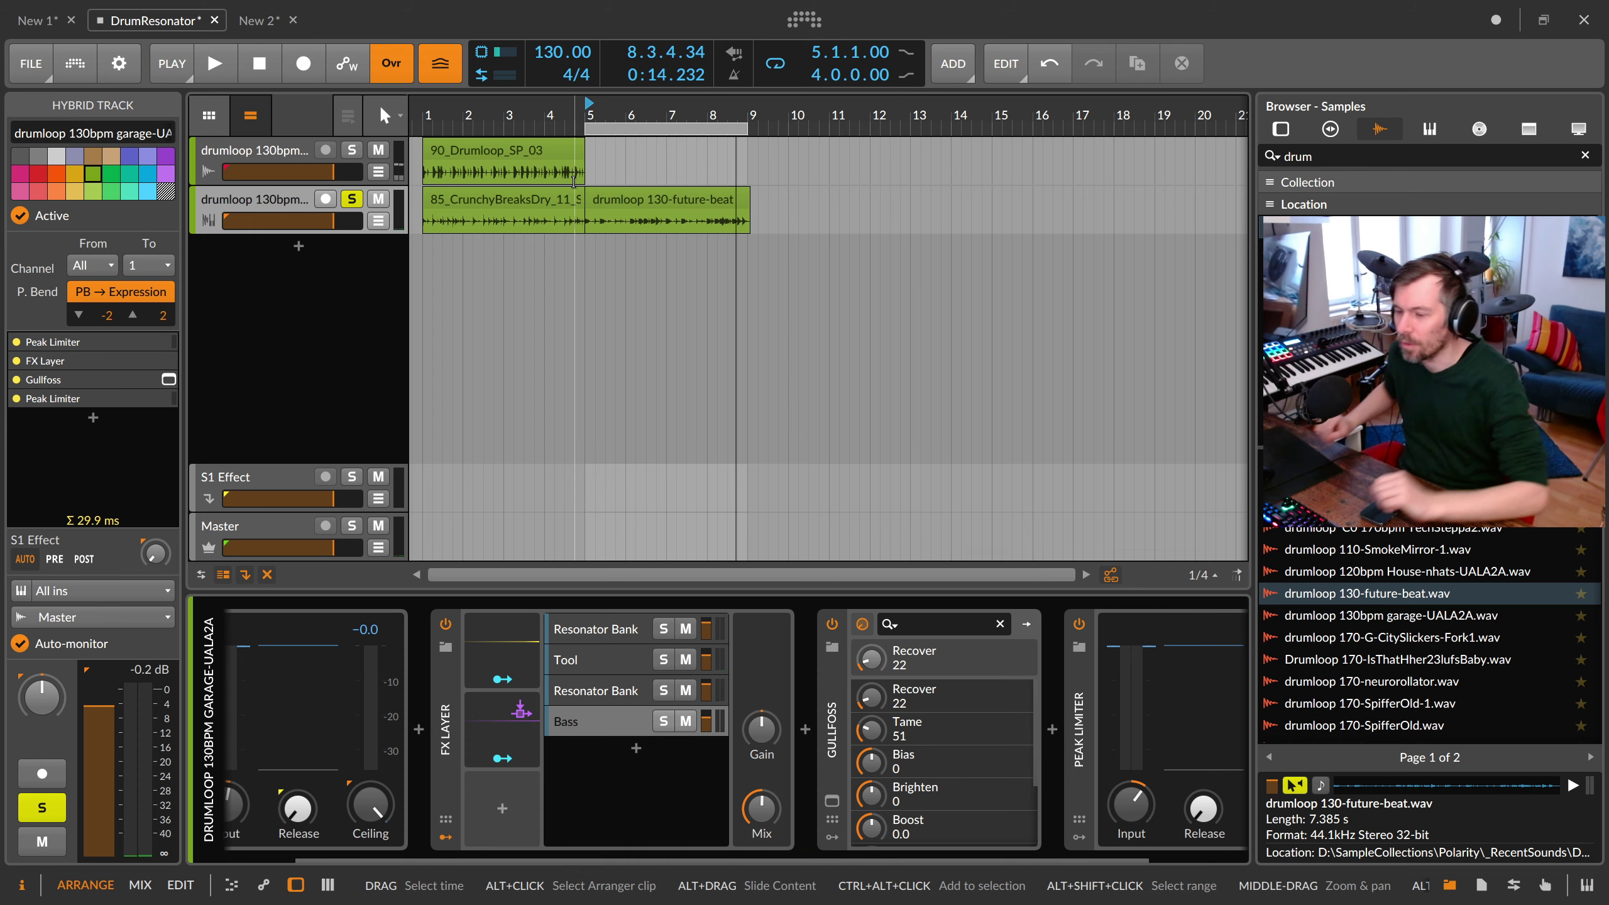
Step: Solo the Bass layer, show its Tool, Resonator Bank and Delay-1 chain, and audition it
click(608, 202)
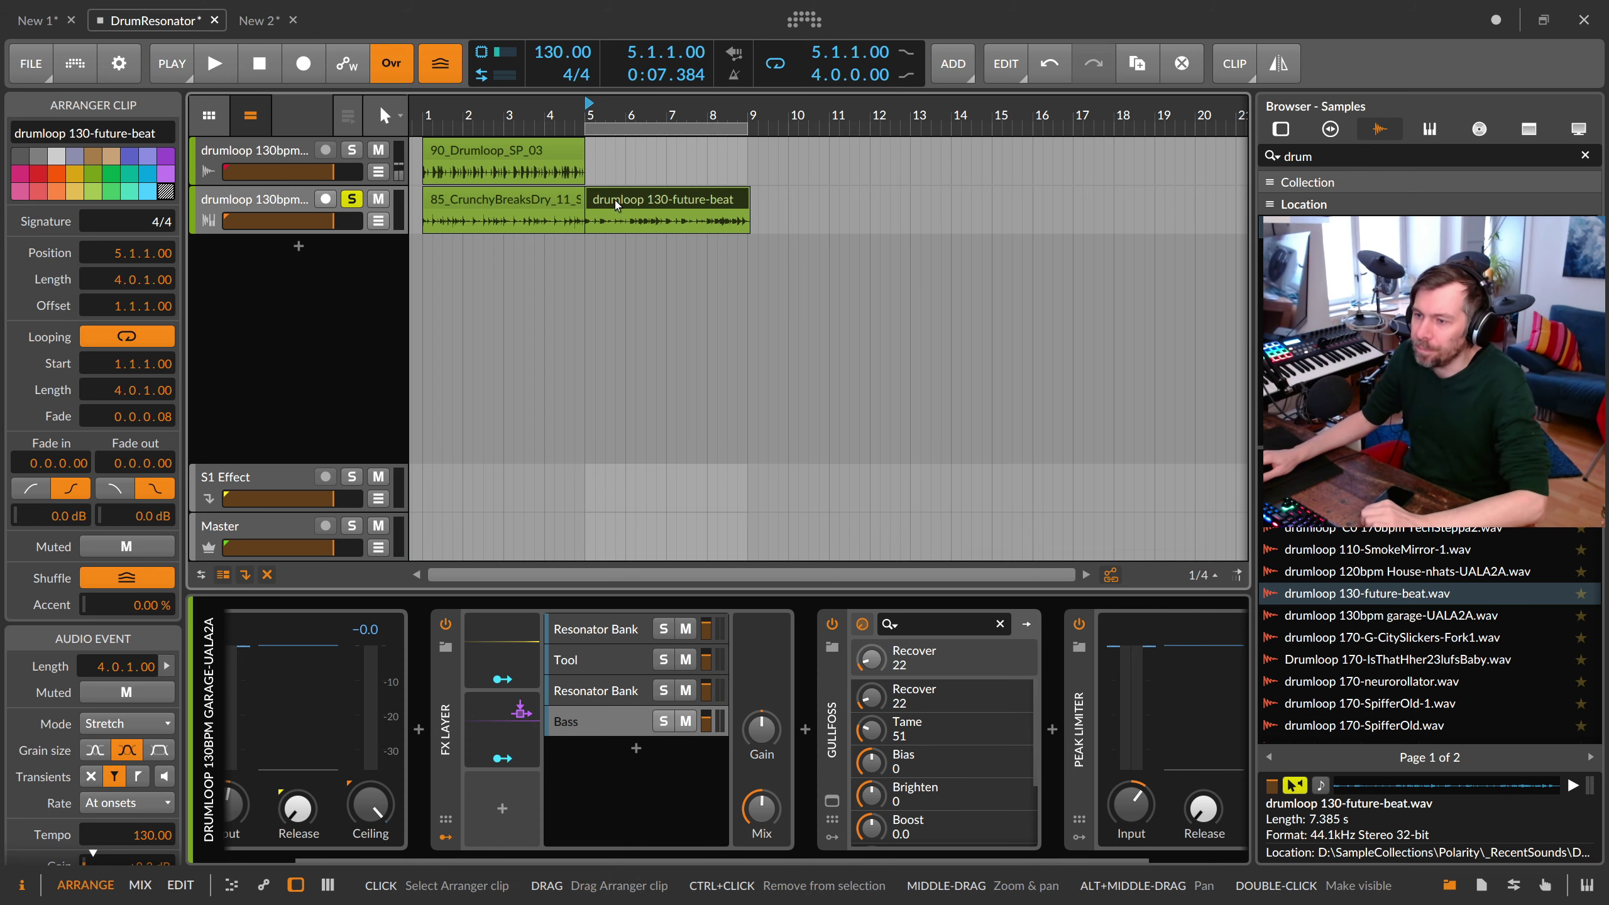
click(620, 721)
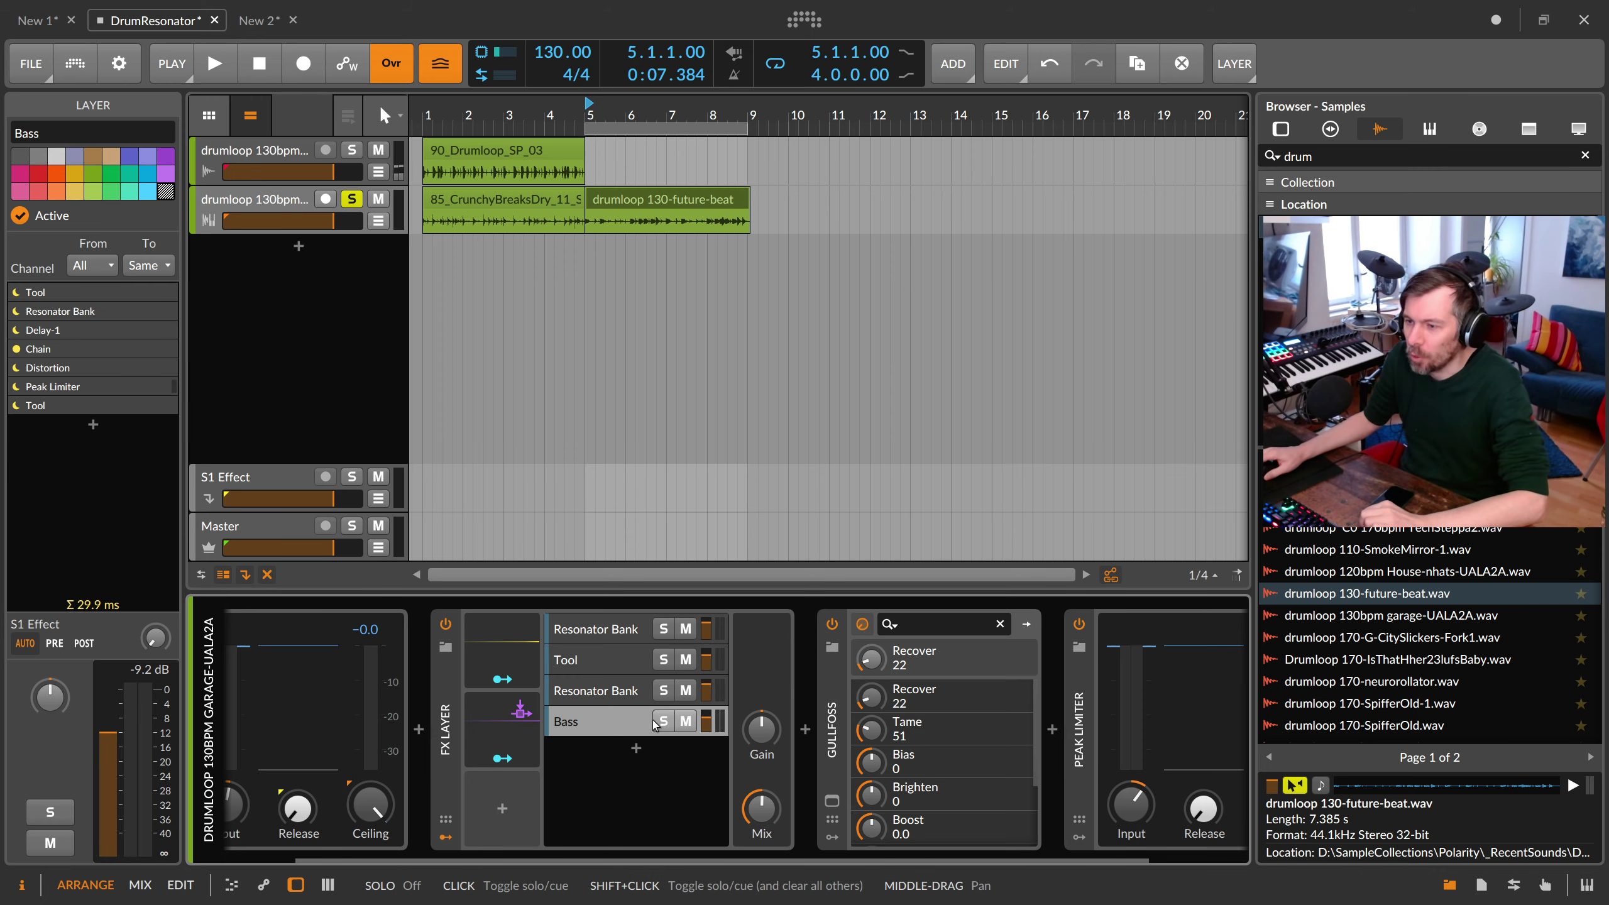
click(622, 720)
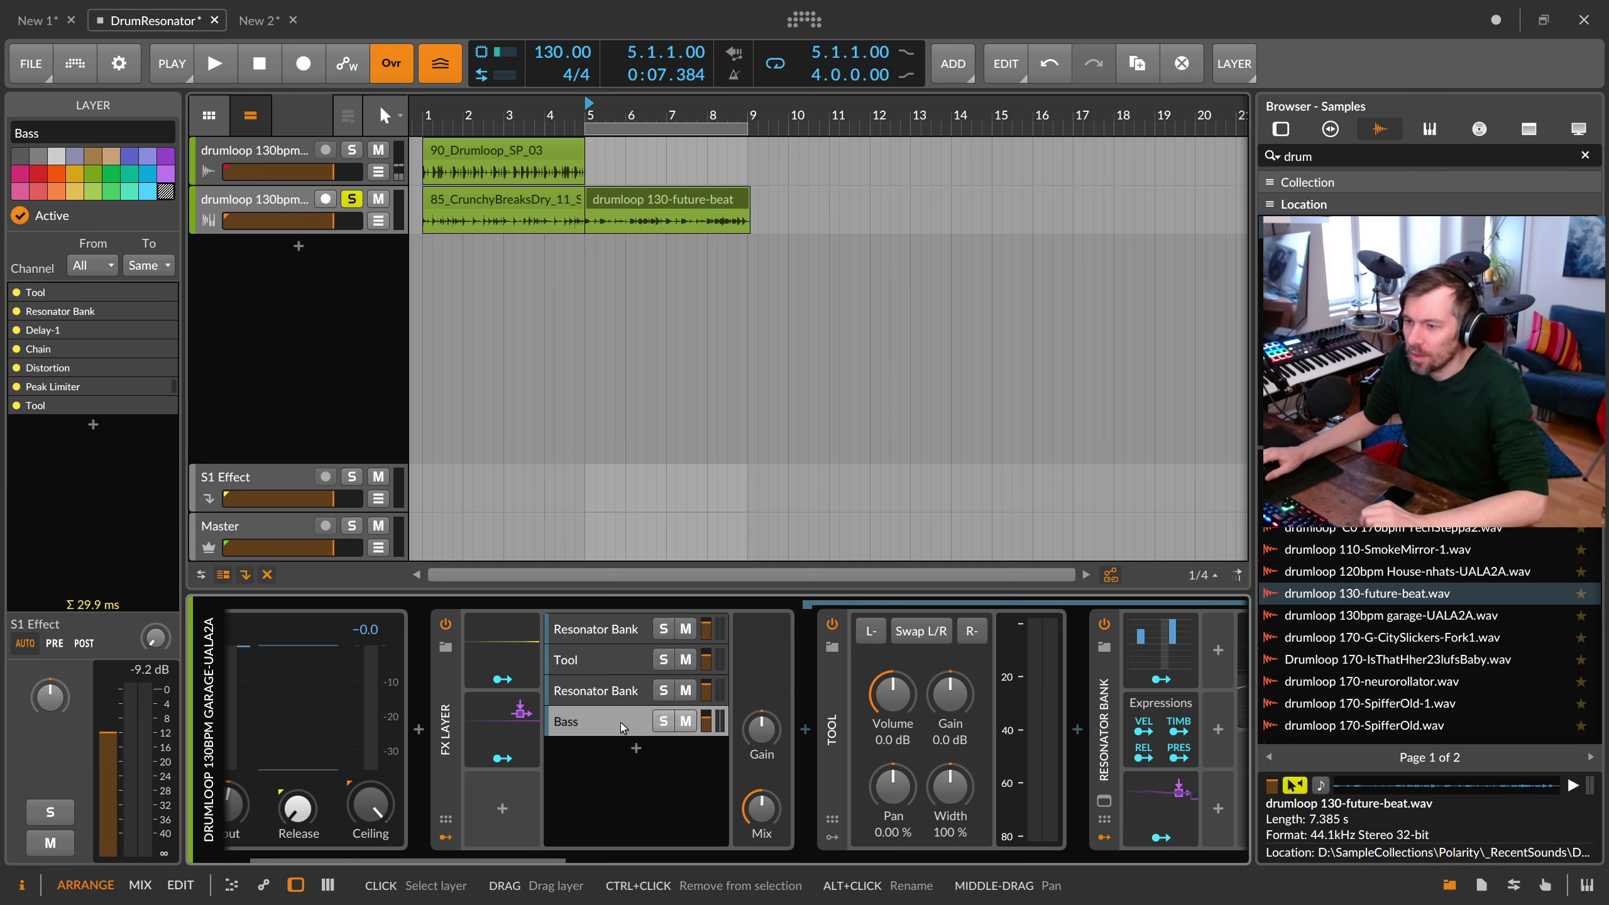
click(663, 720)
drag(554, 855, 604, 843)
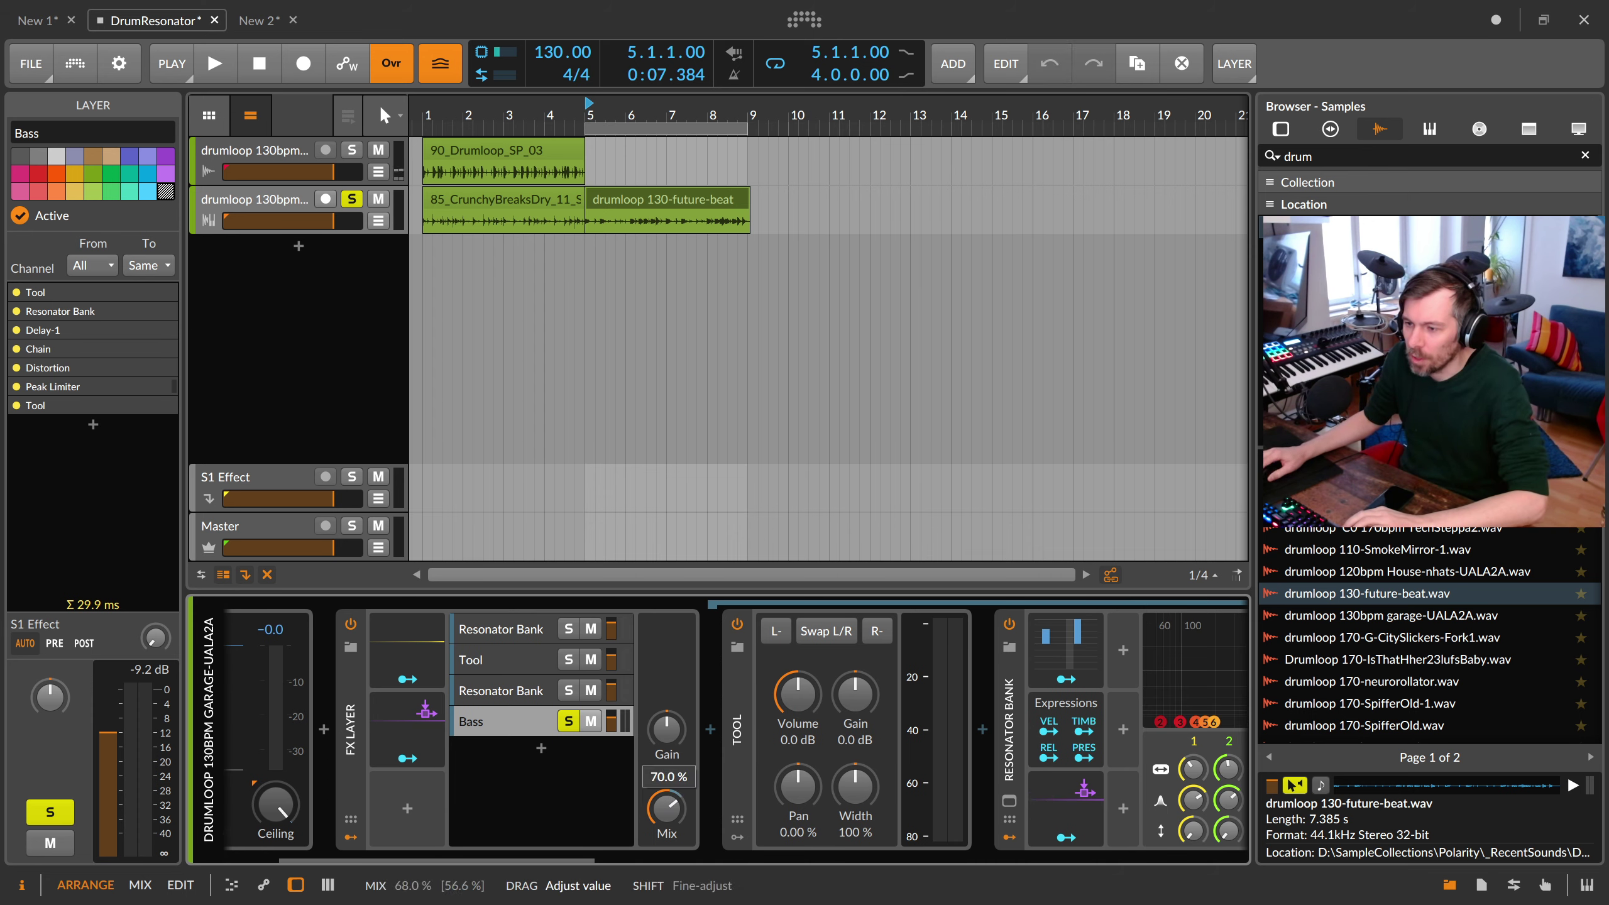
key(space)
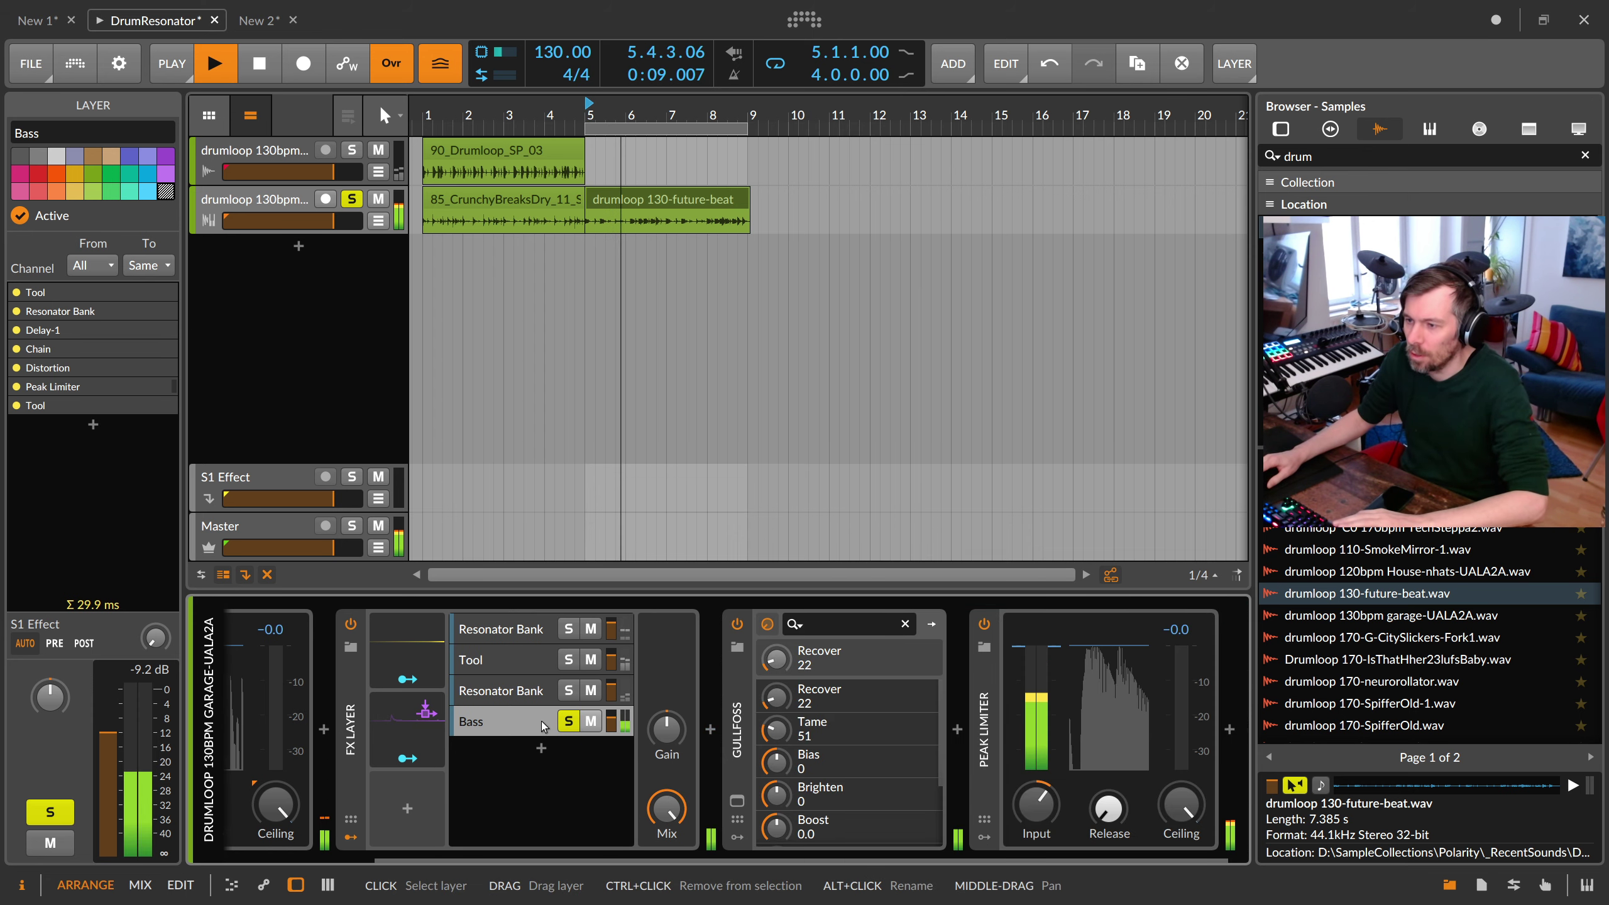
key(space)
drag(560, 858, 680, 861)
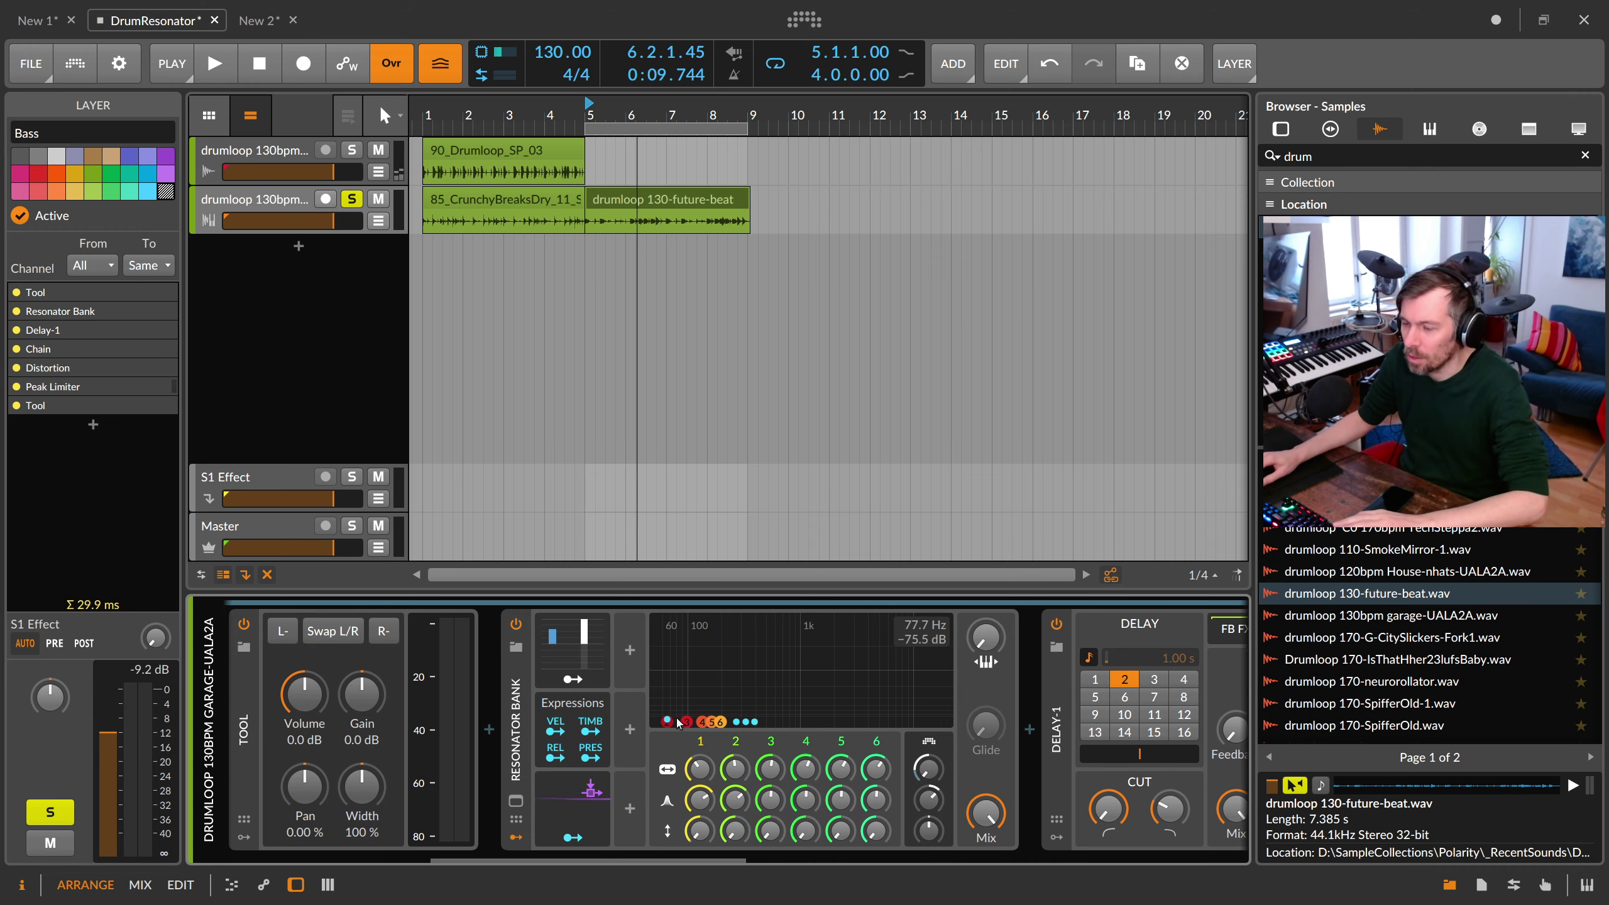
key(space)
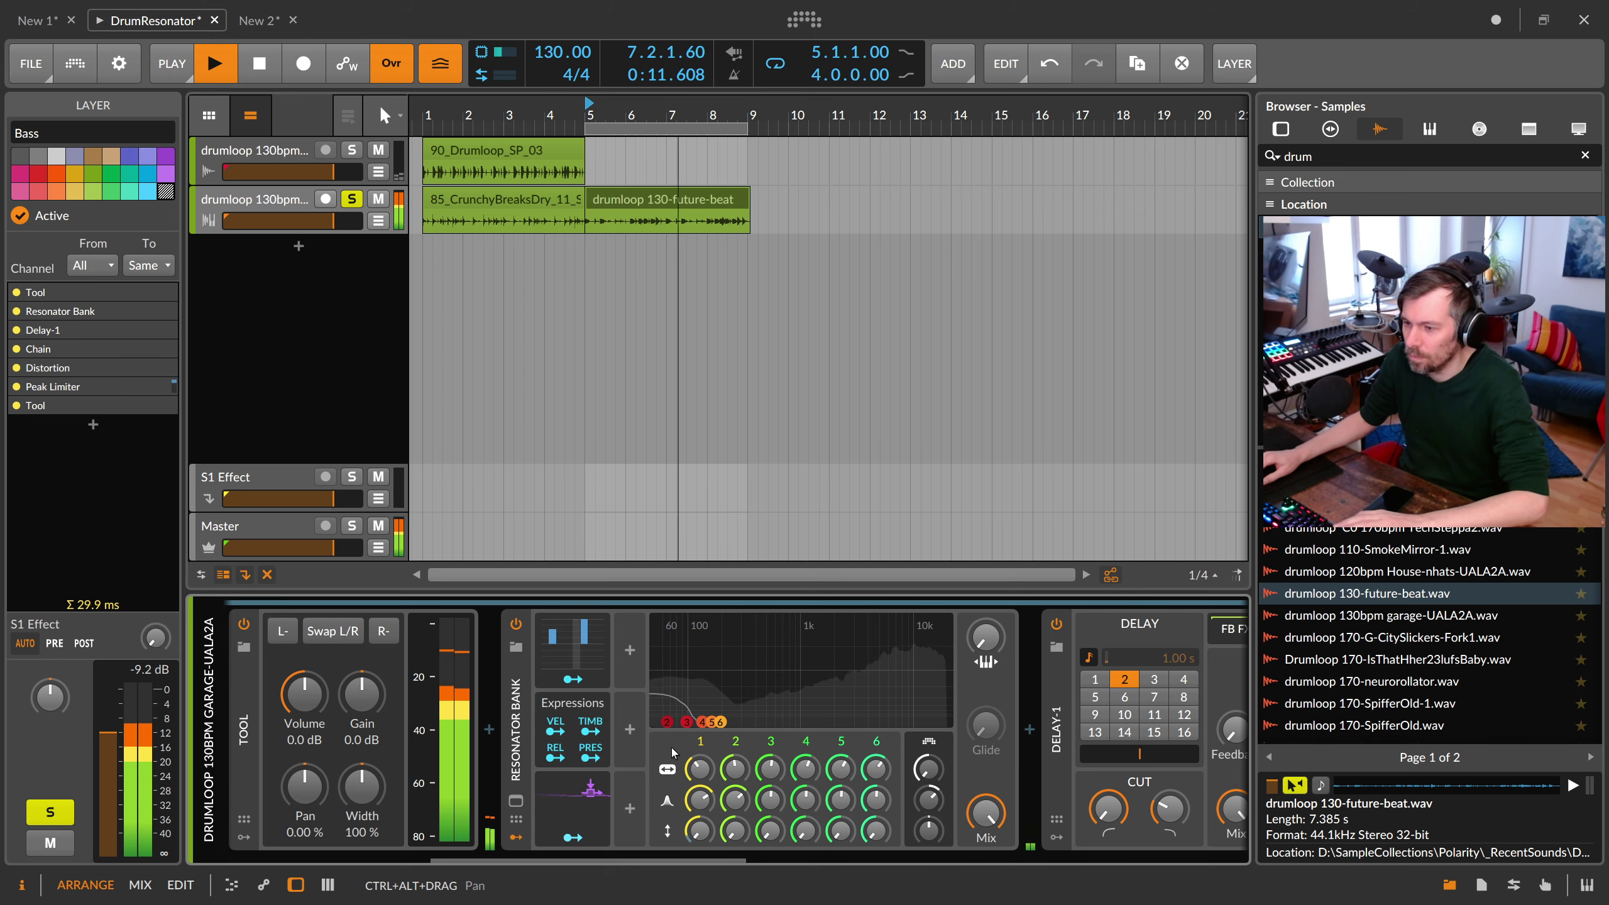
key(space)
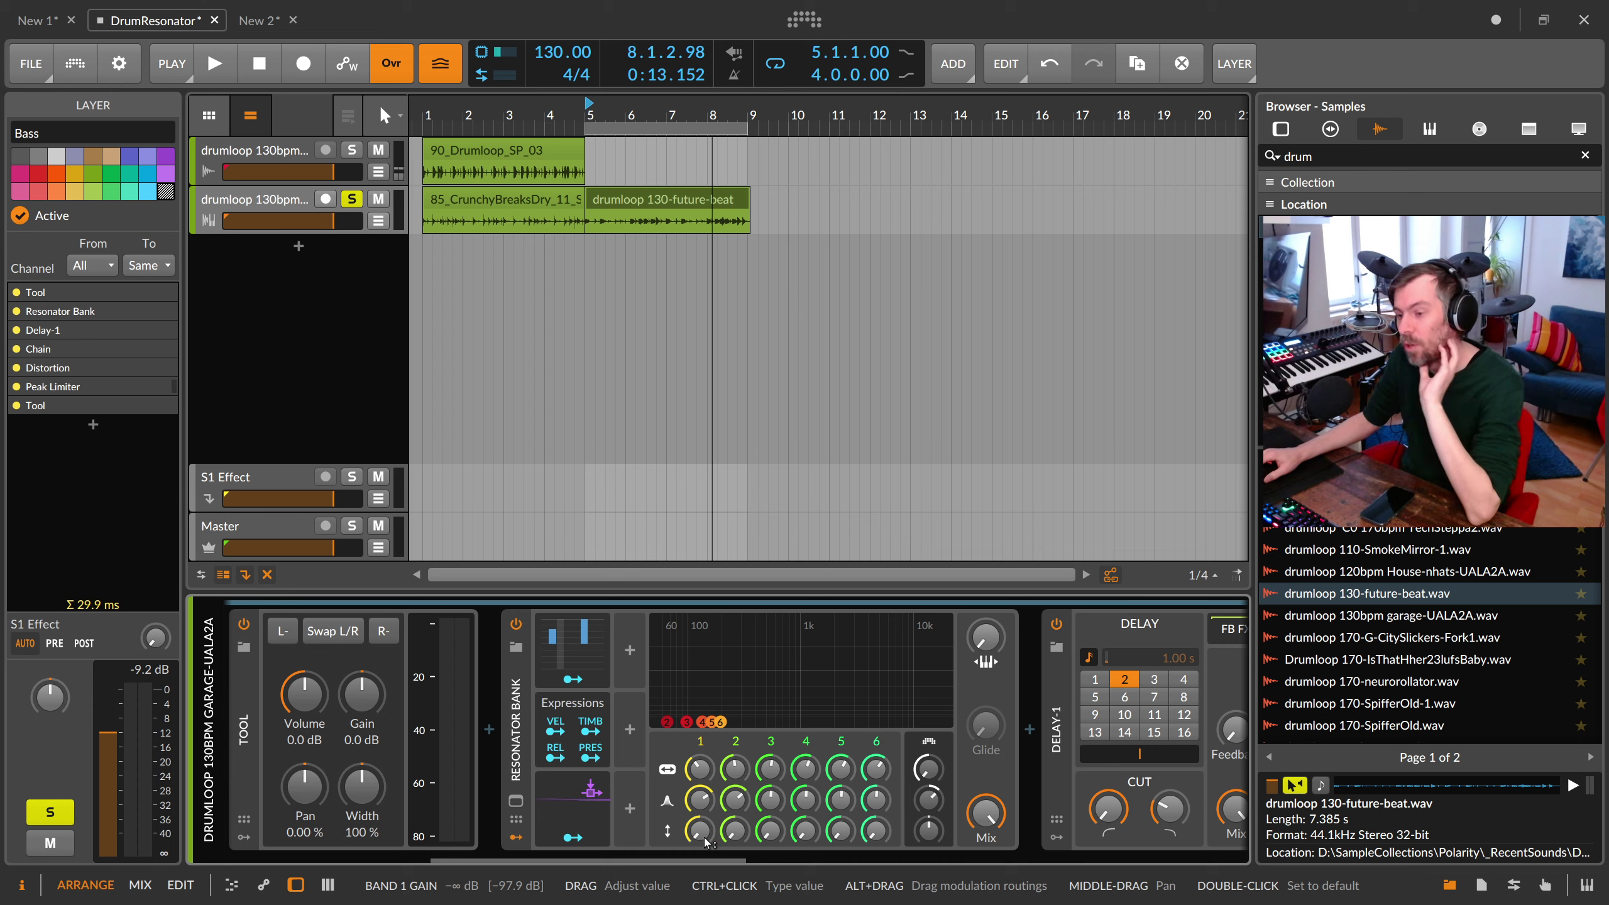
Step: Add an audio sidechain modulator to the Resonator Bank, audition, and show the Minor Steps sequence
click(630, 810)
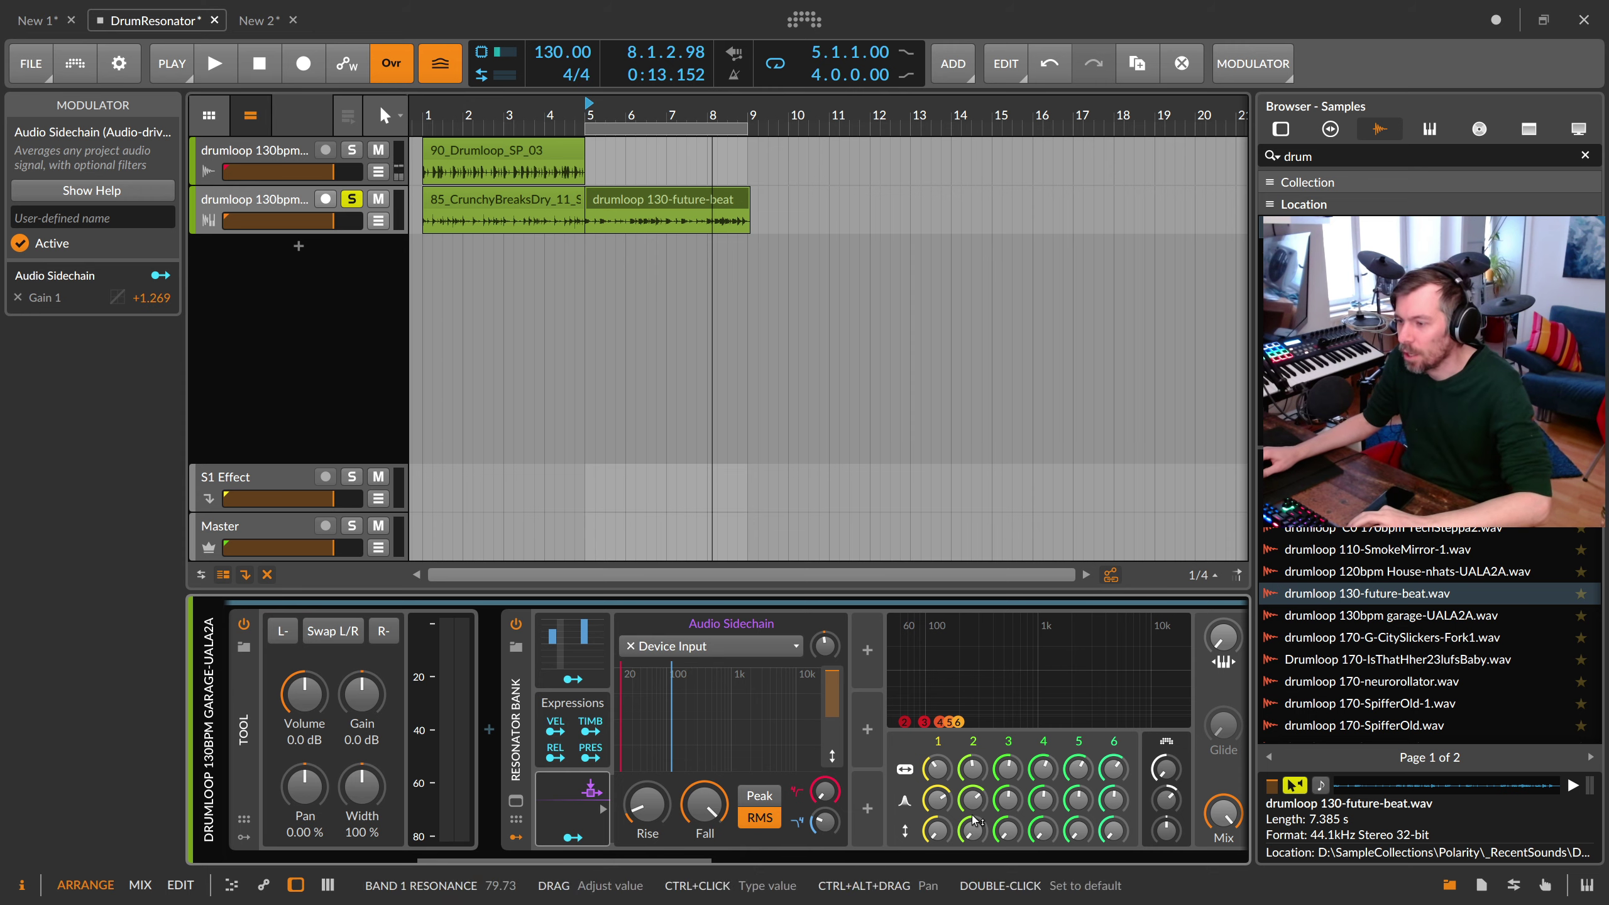
key(space)
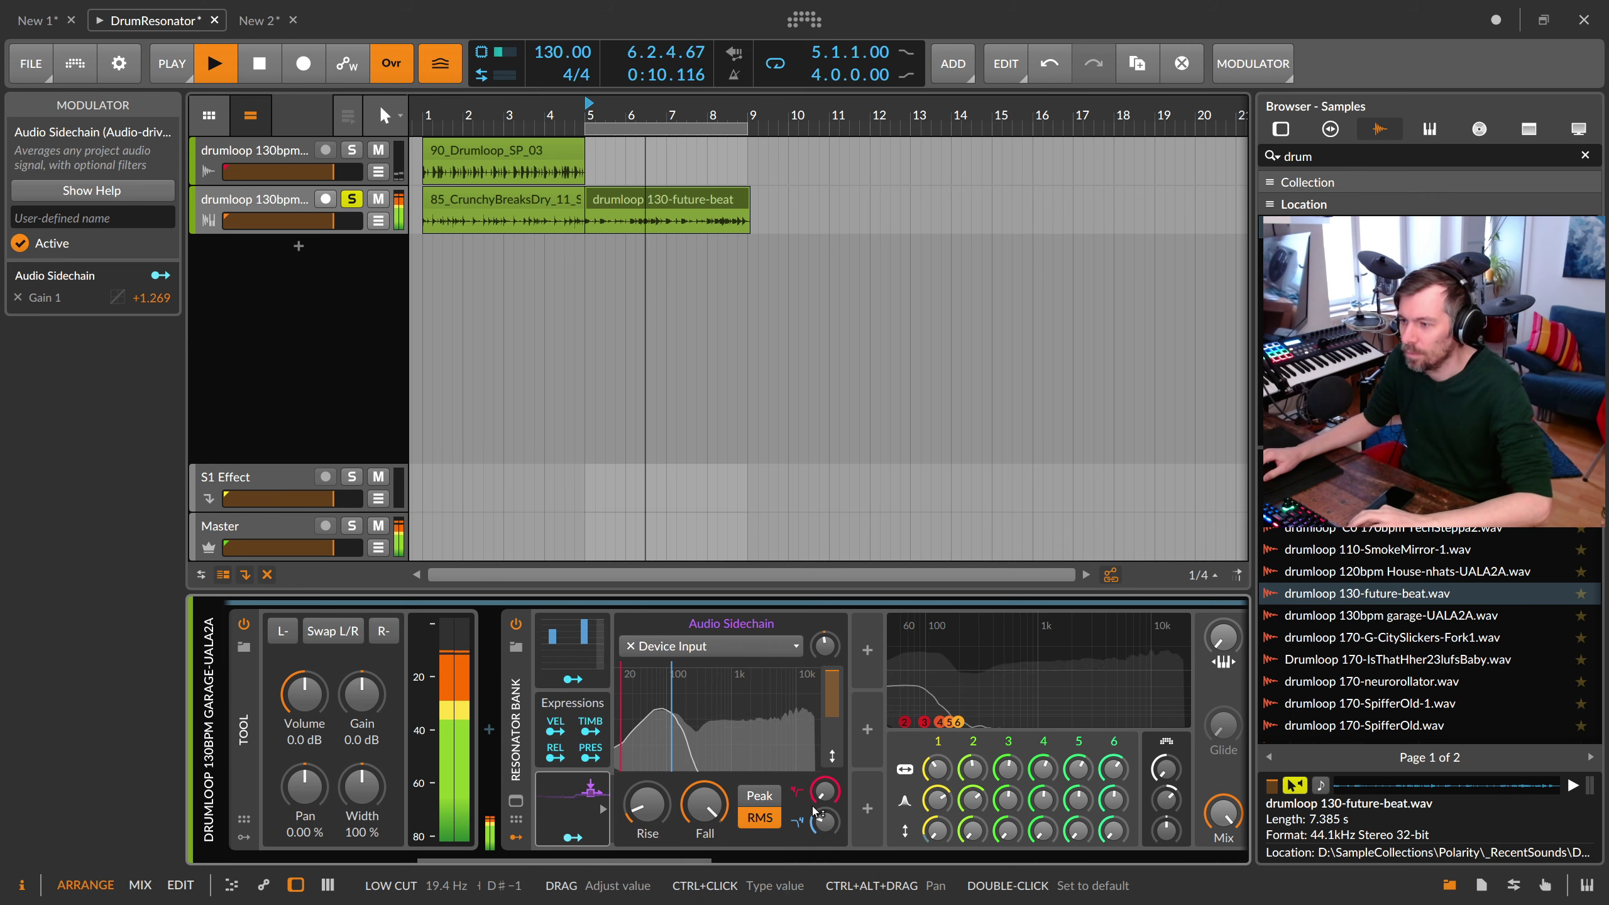
key(space)
mouse_move(937, 770)
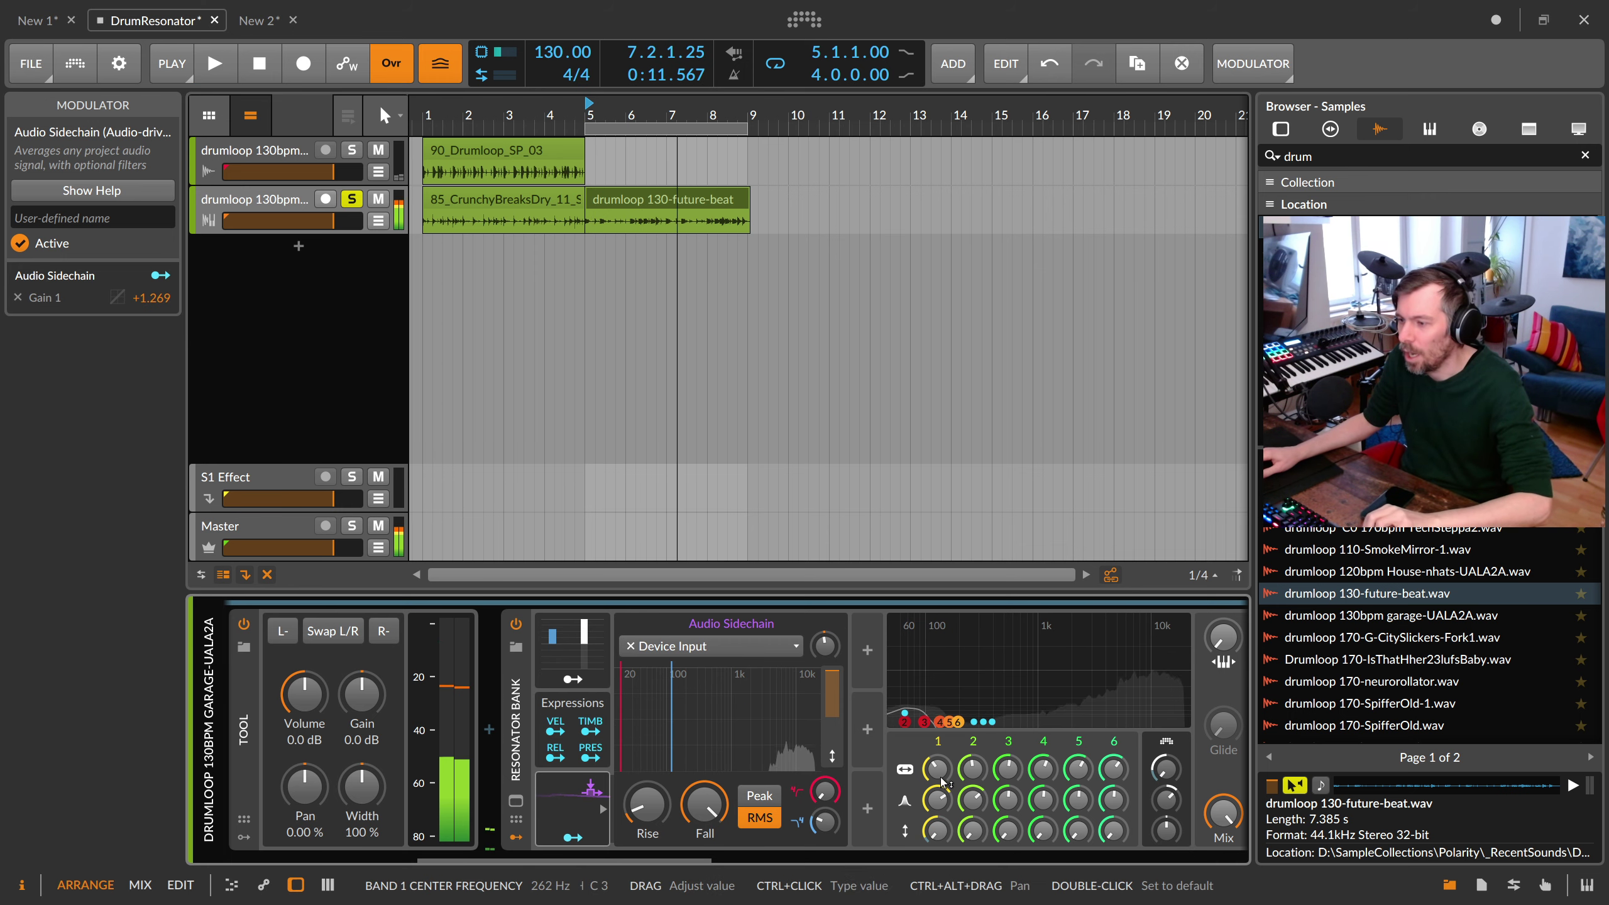
click(939, 774)
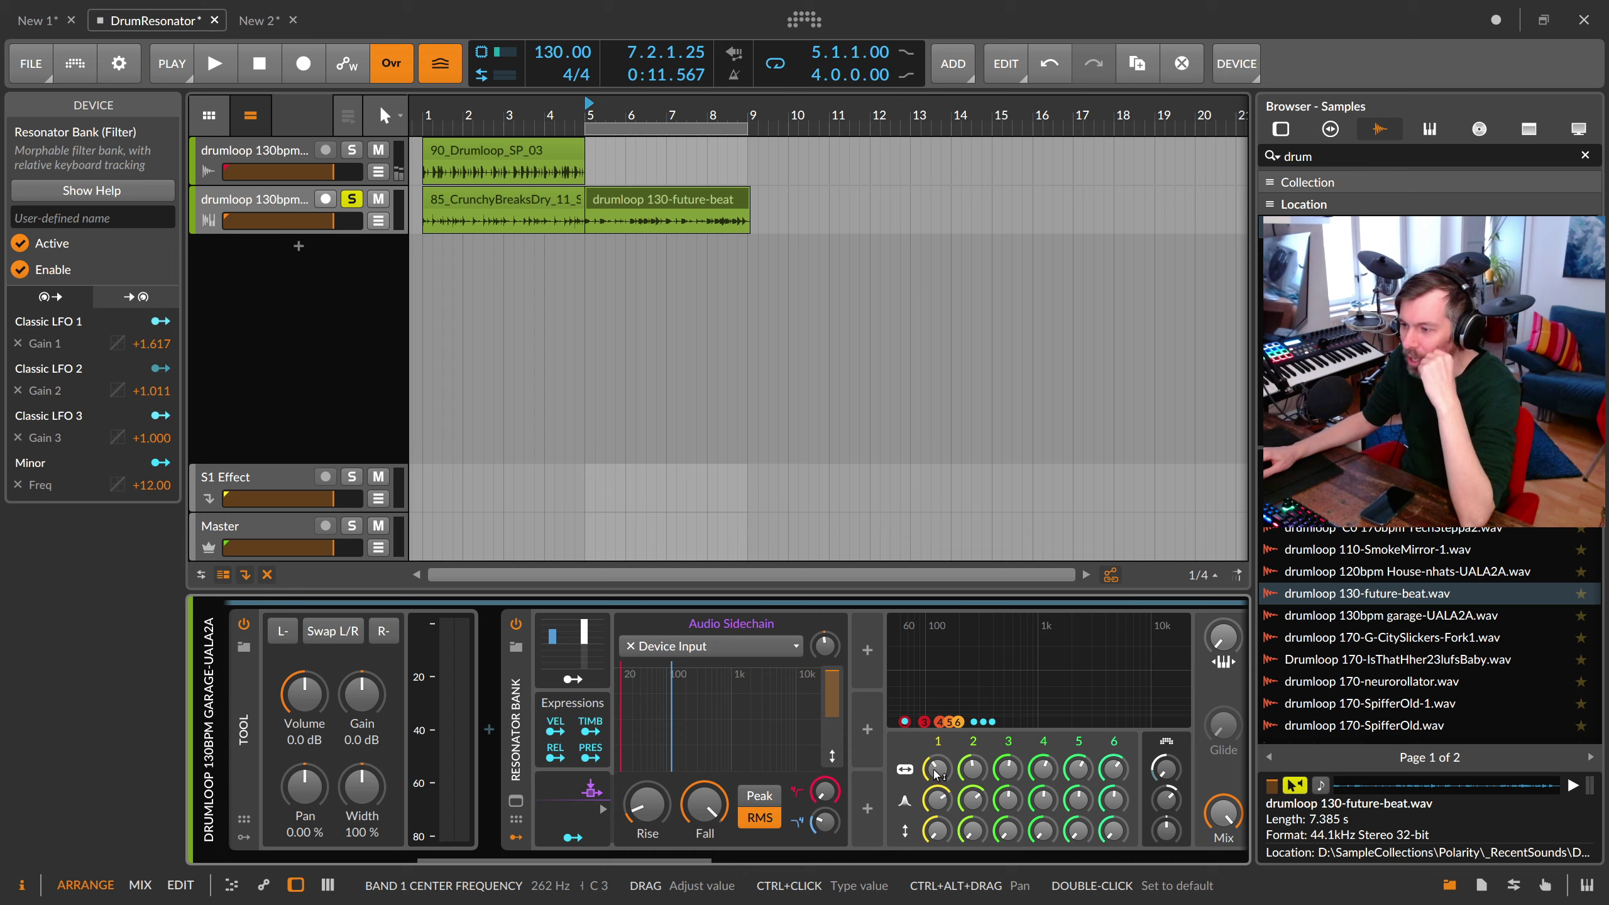
click(594, 659)
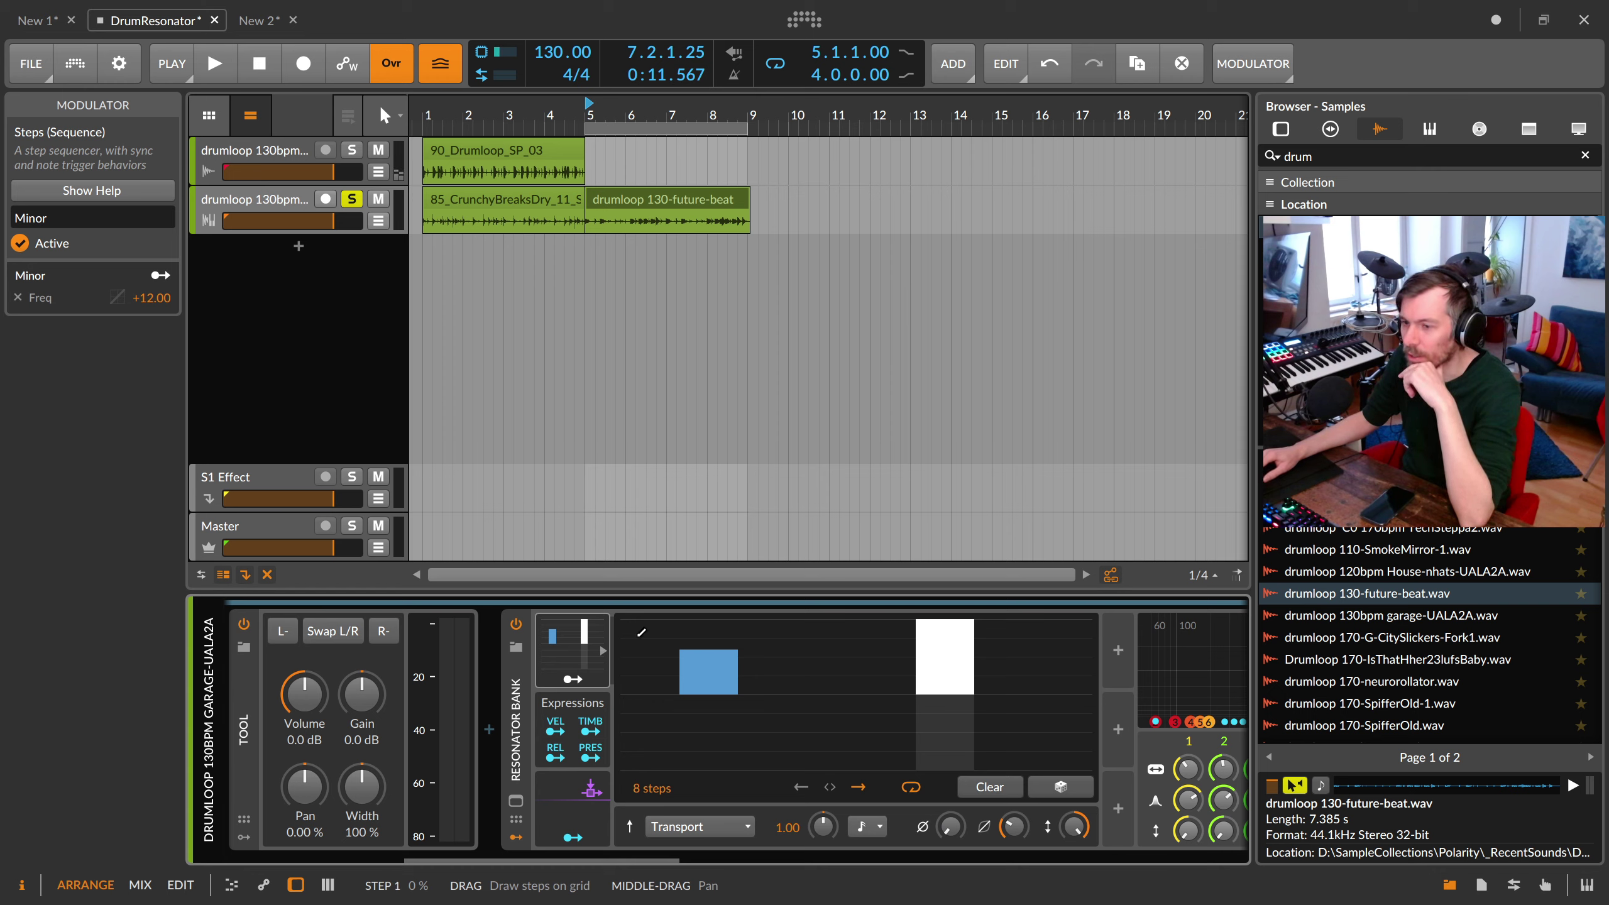
Step: Insert a new Resonator Bank and inspect its Minor and Major step sequences
click(503, 736)
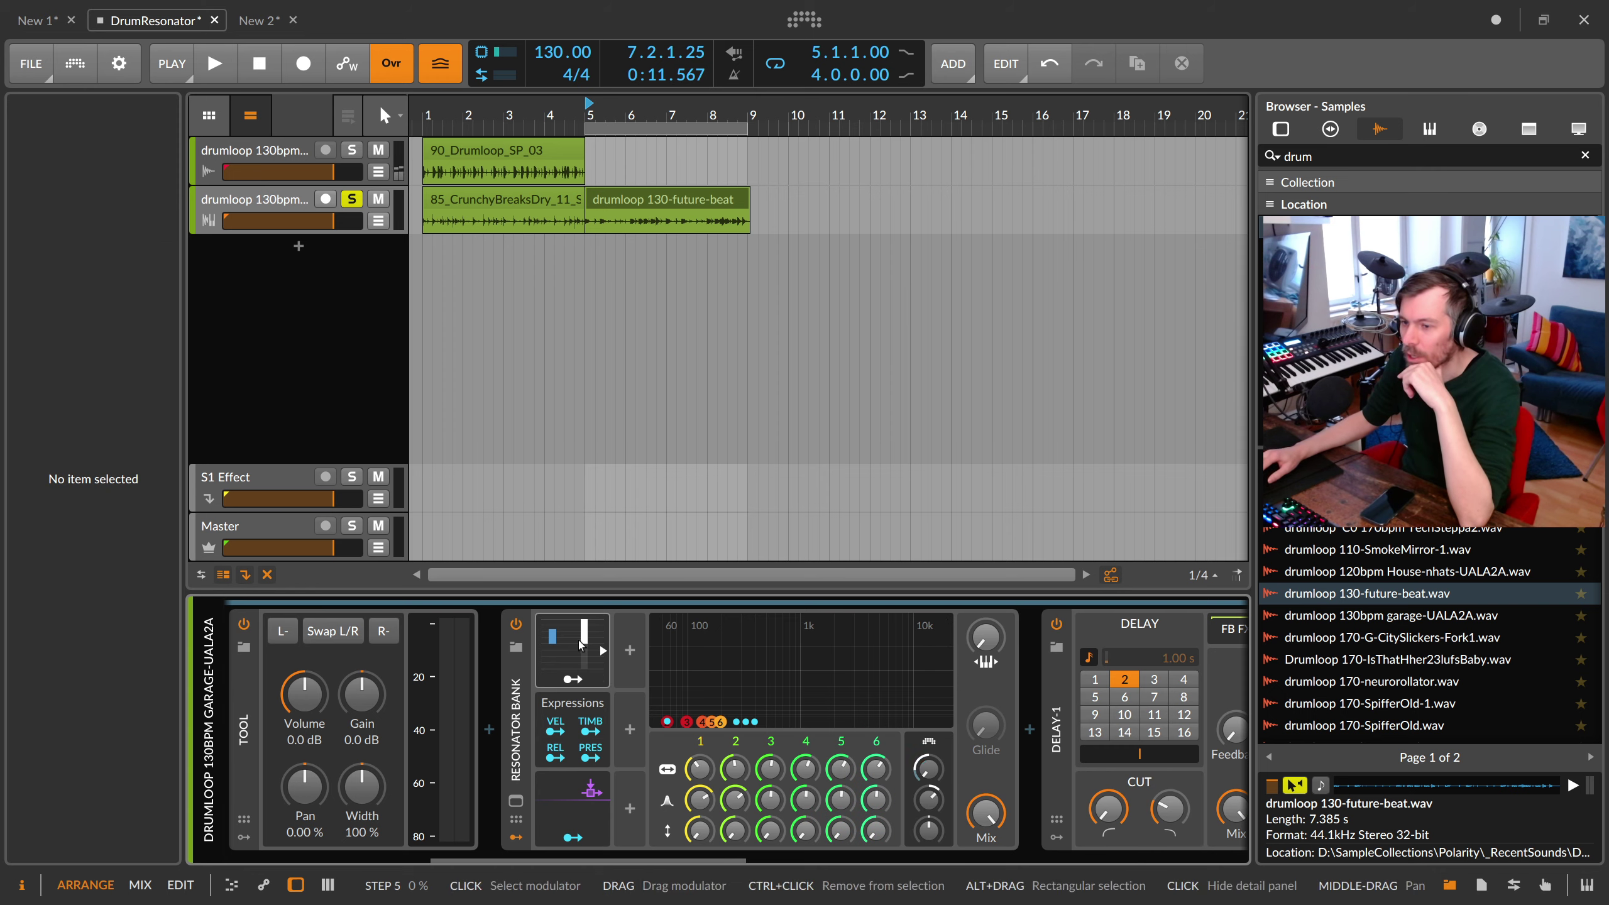
click(490, 736)
text(res)
key(Return)
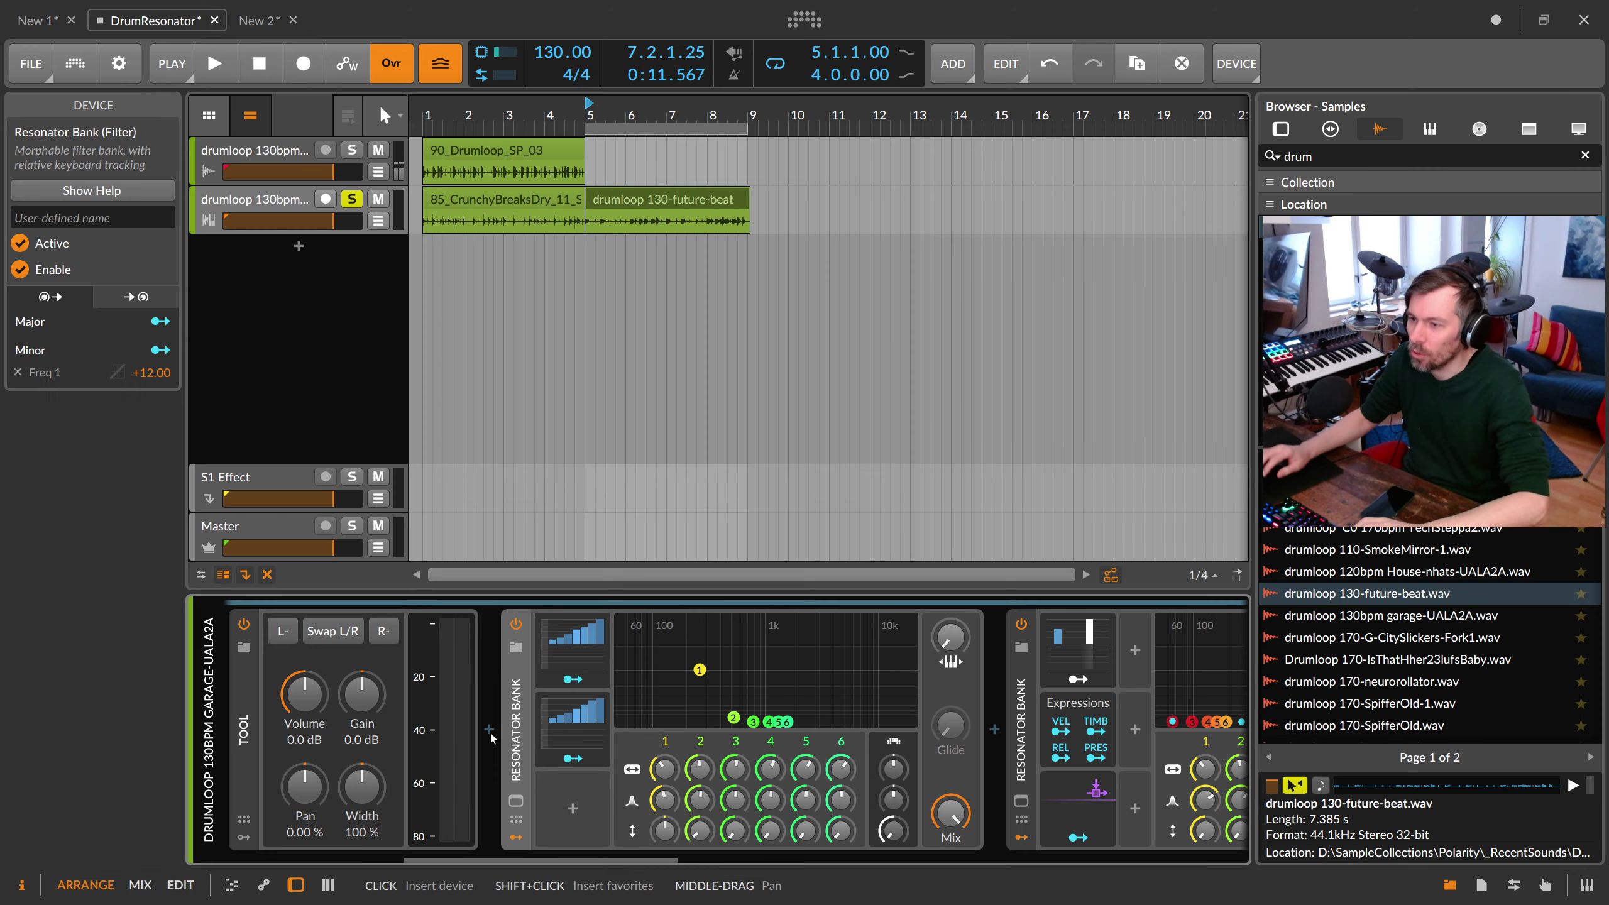
click(583, 647)
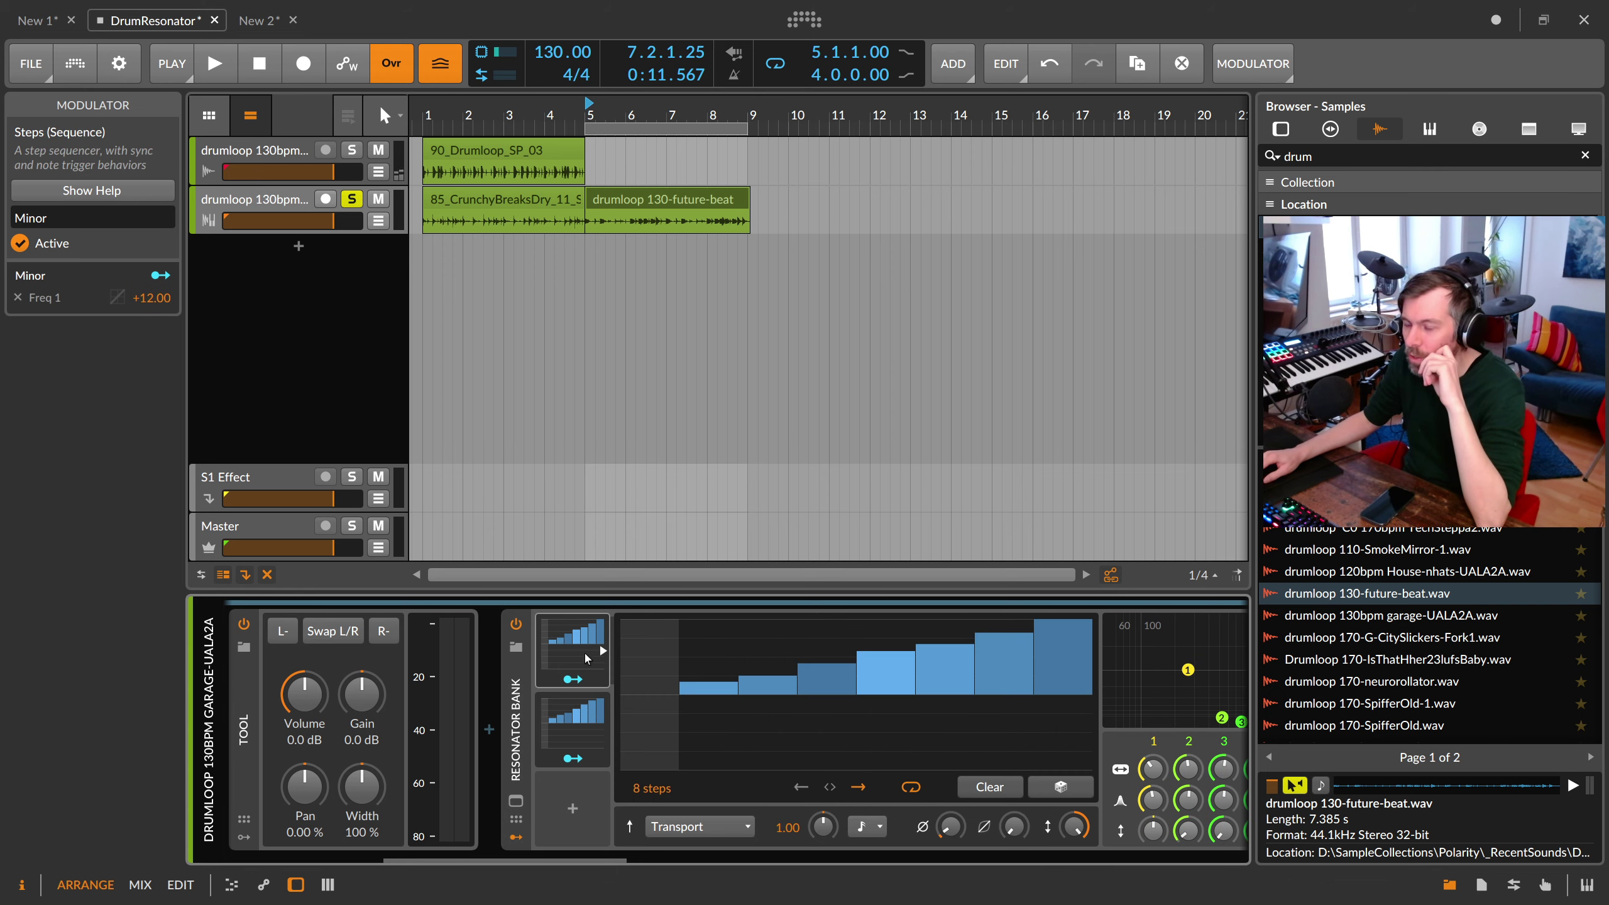
click(577, 649)
click(571, 719)
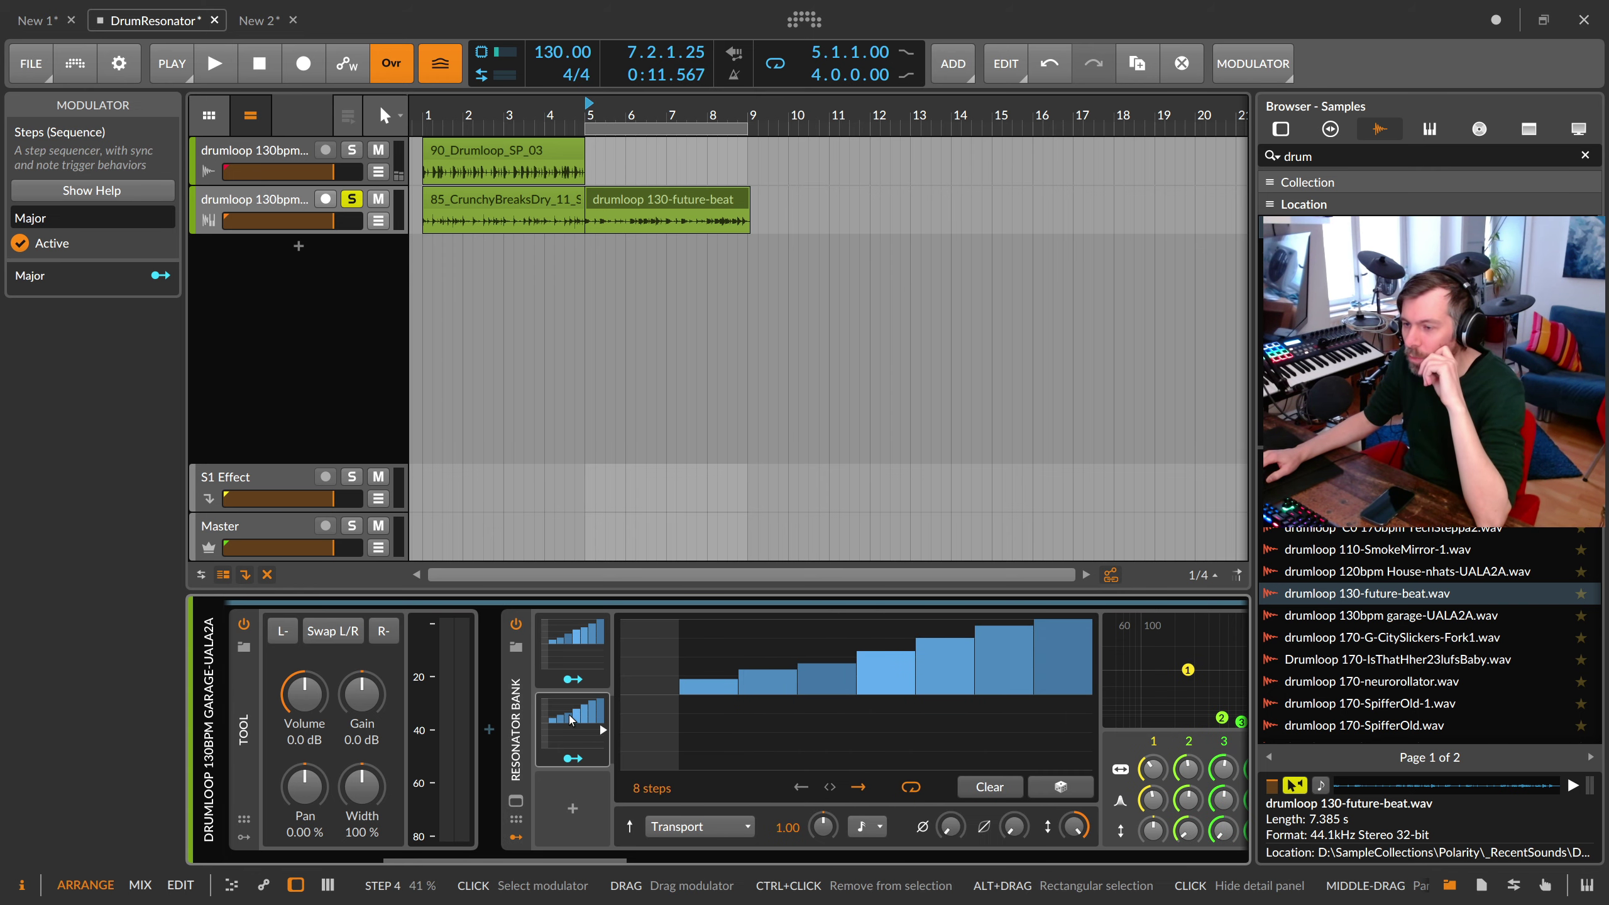
click(571, 719)
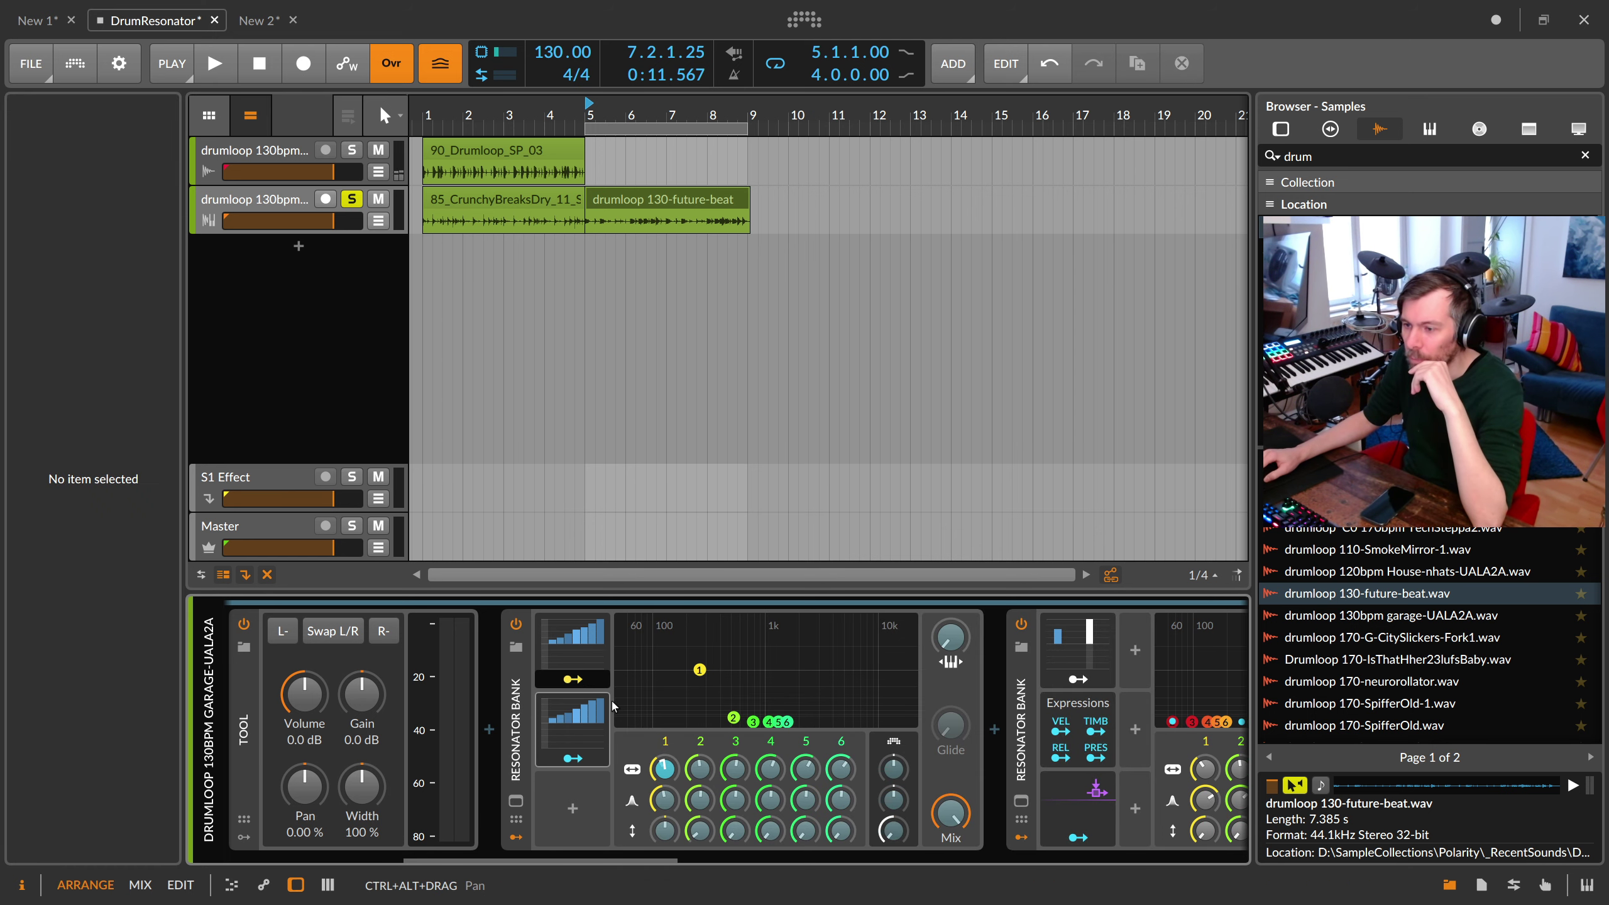
mouse_move(754, 680)
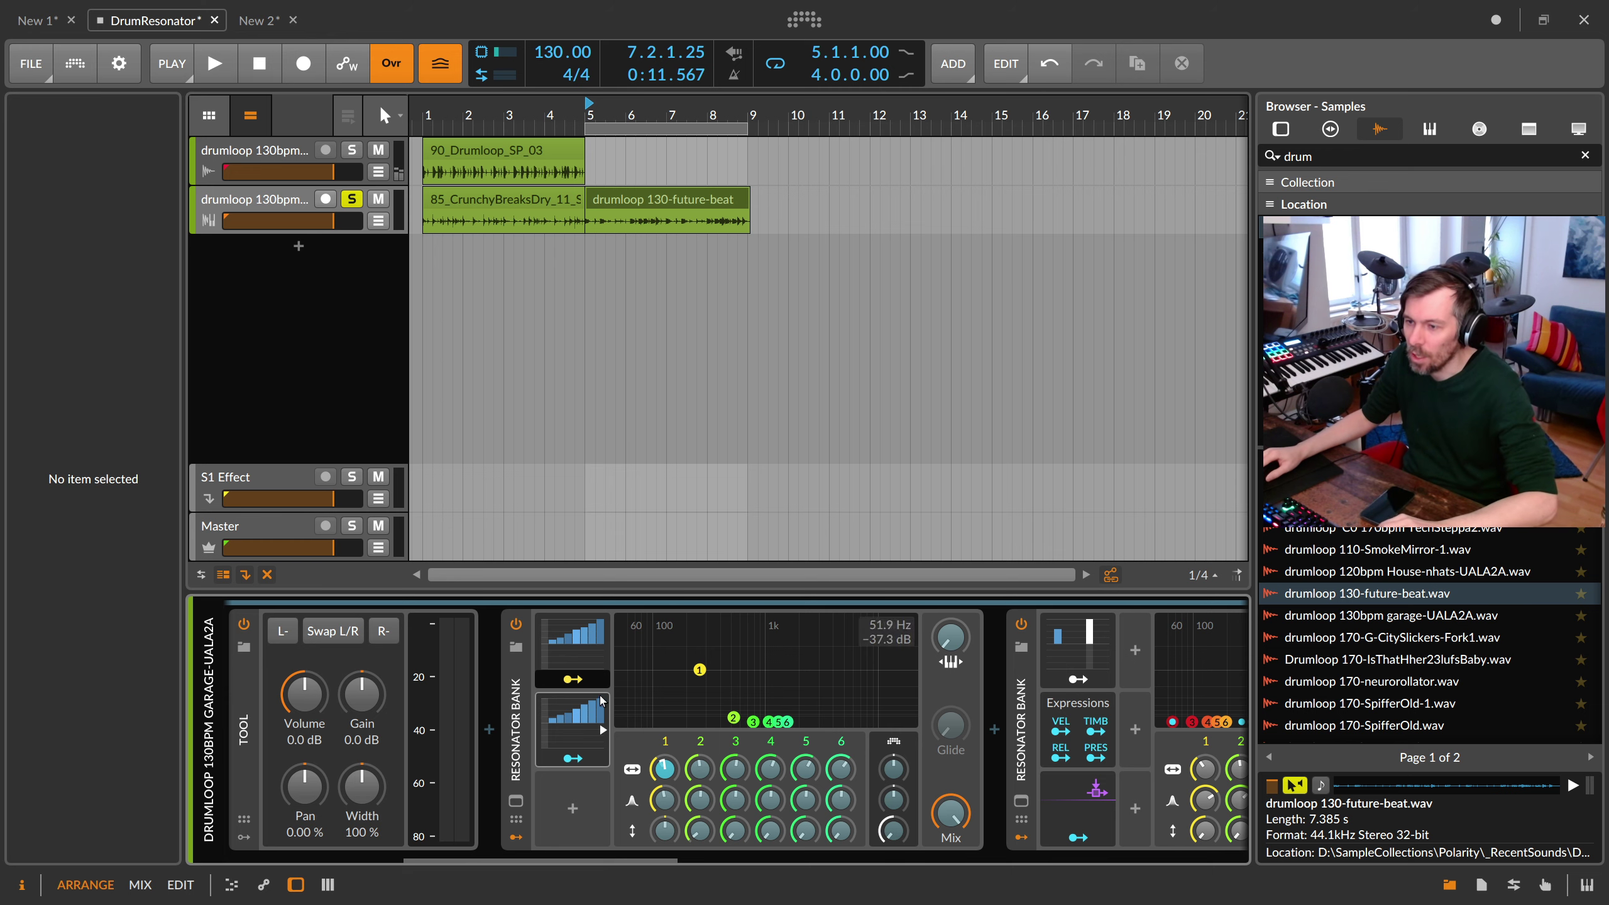
Step: Set the Minor modulator's Freq 1 modulation amount to +12.00
click(663, 770)
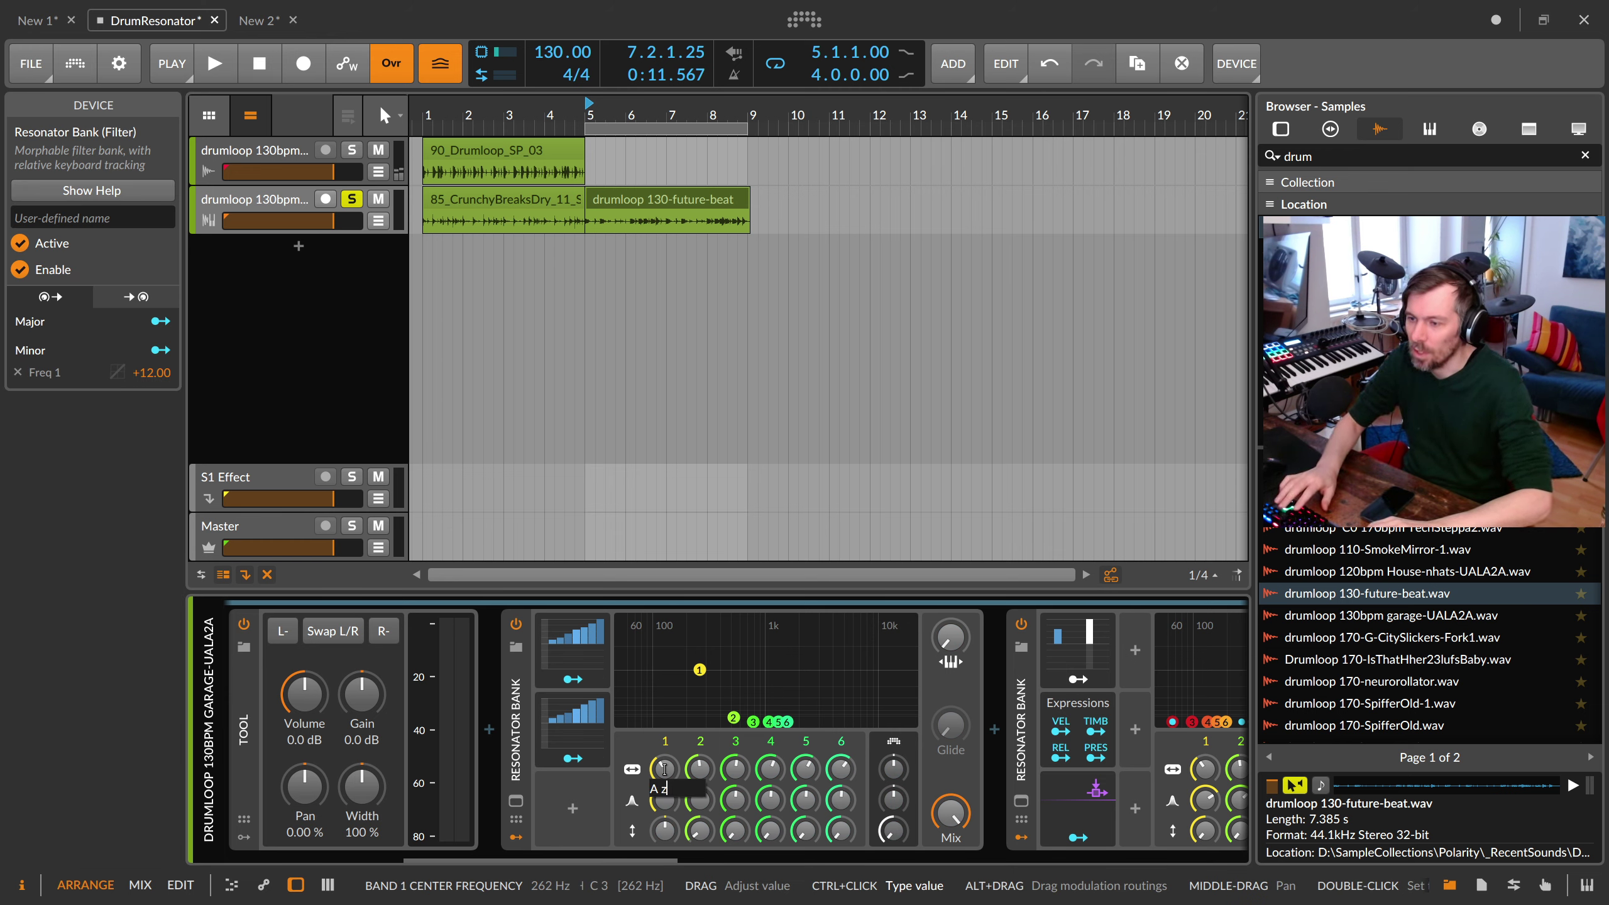
key(Escape)
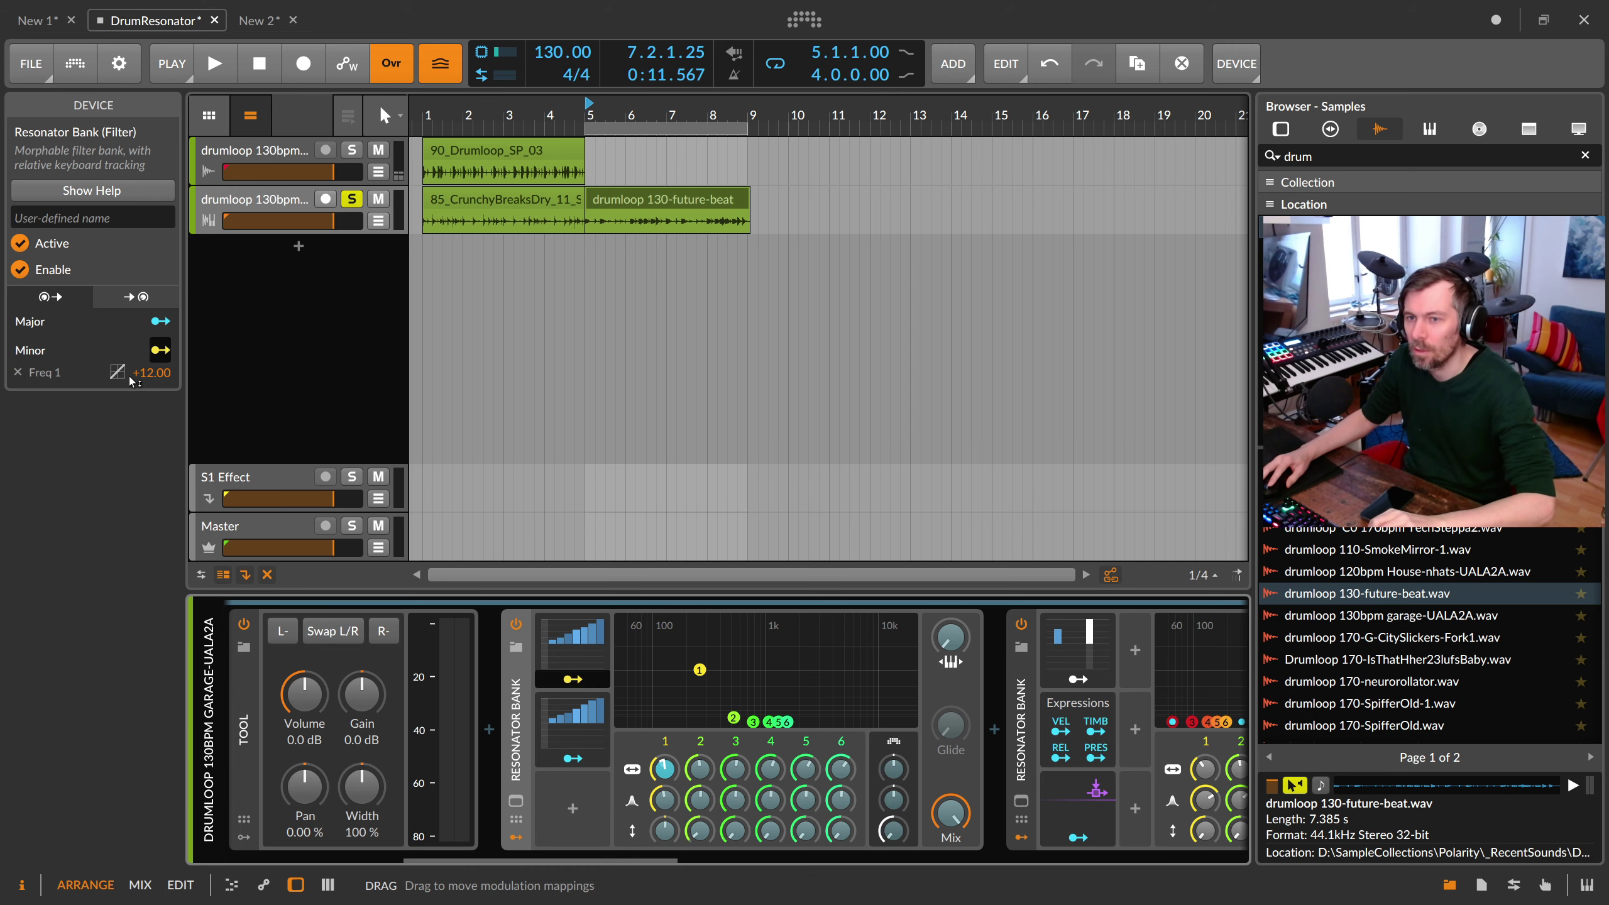
drag(664, 769, 664, 805)
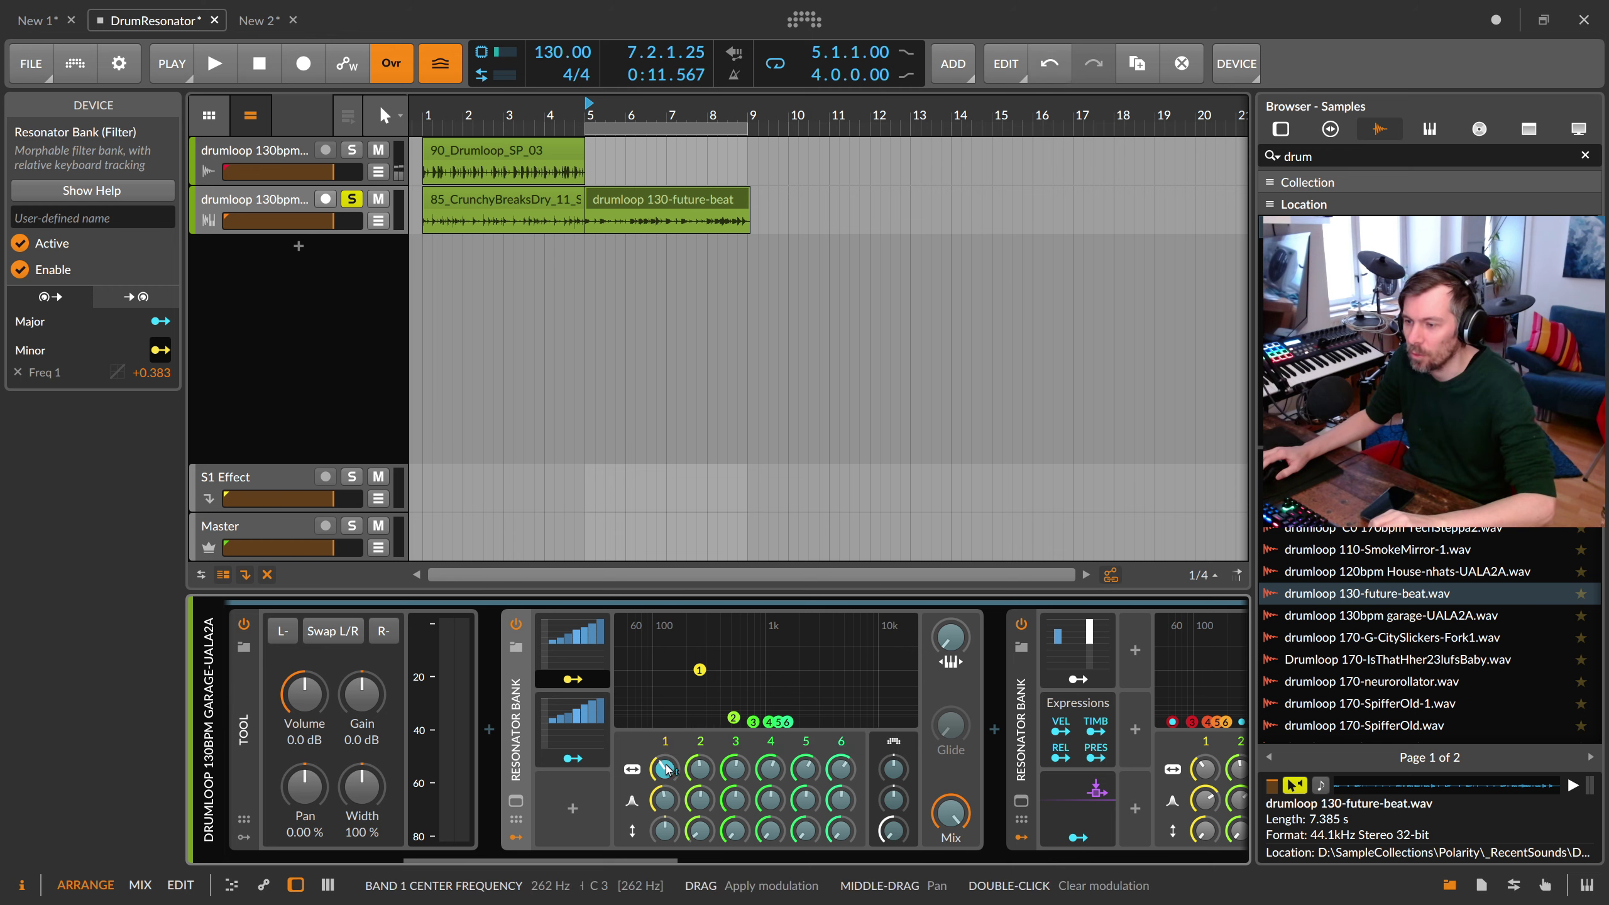
double_click(152, 372)
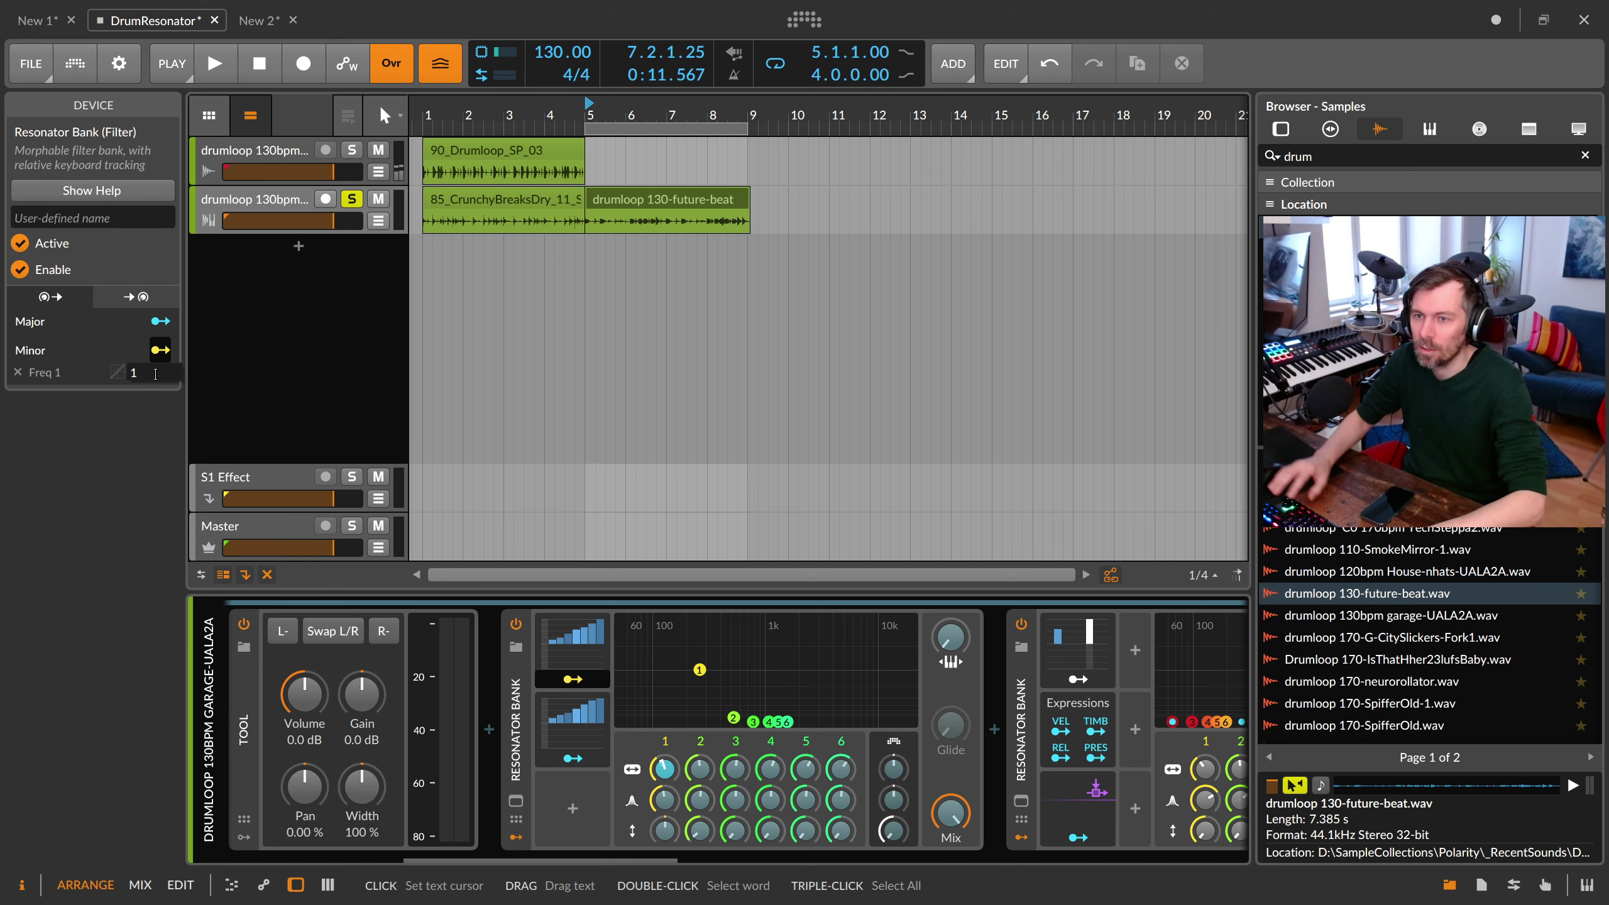
text(12)
key(Return)
click(572, 651)
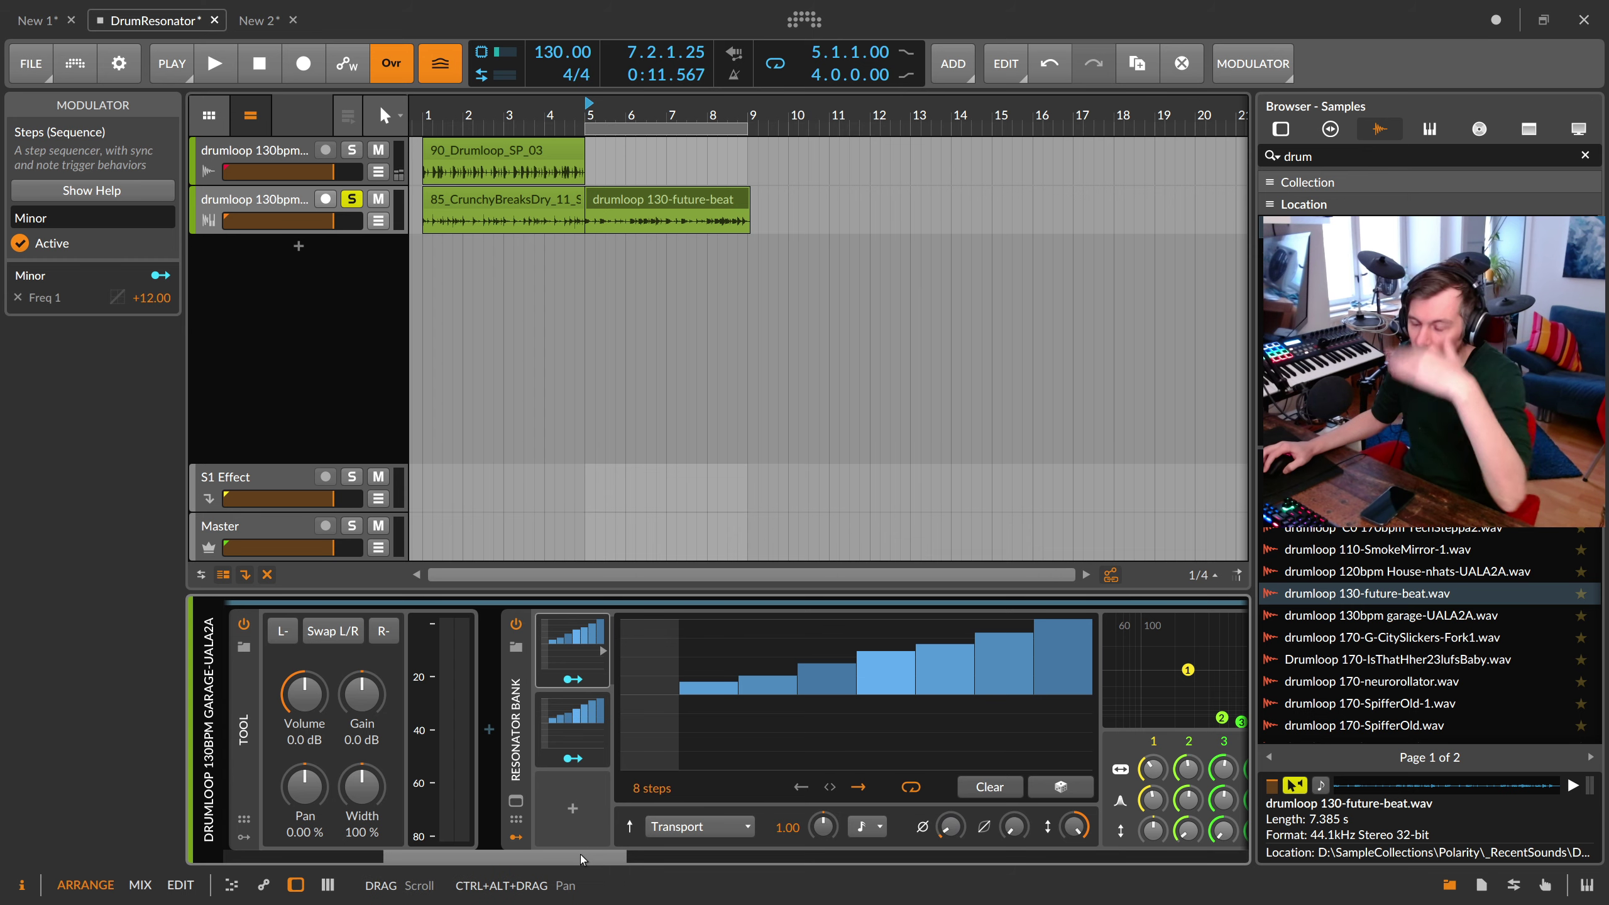
scroll(581, 856, down, 2)
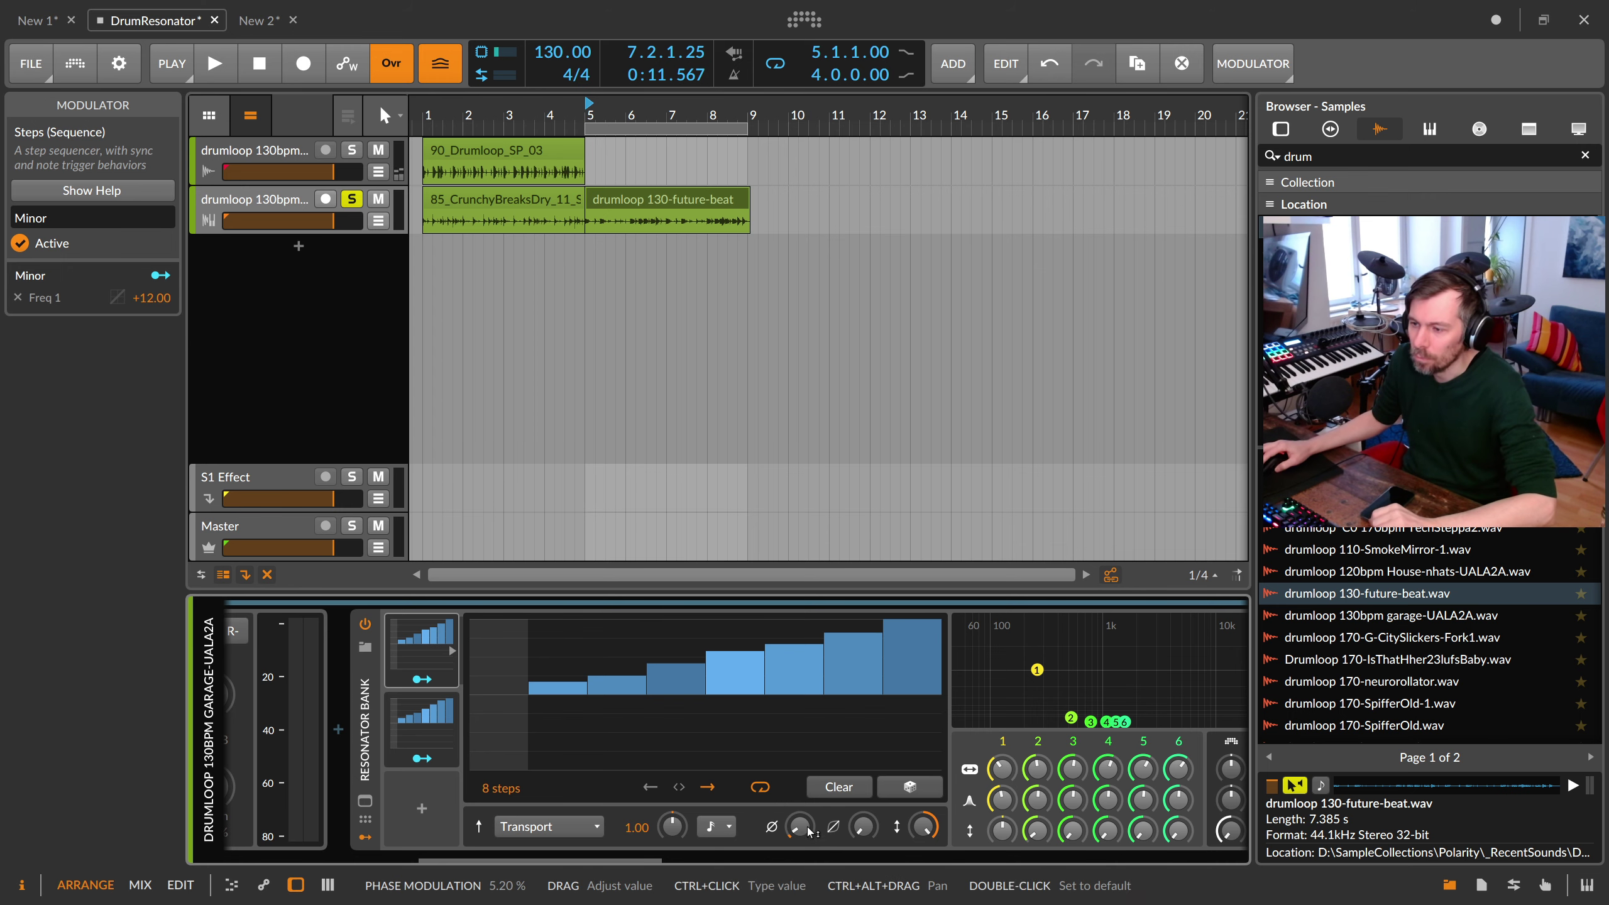
Step: Offset the Minor sequence phase and zero steps 3–4 and 6–7
drag(801, 834, 800, 826)
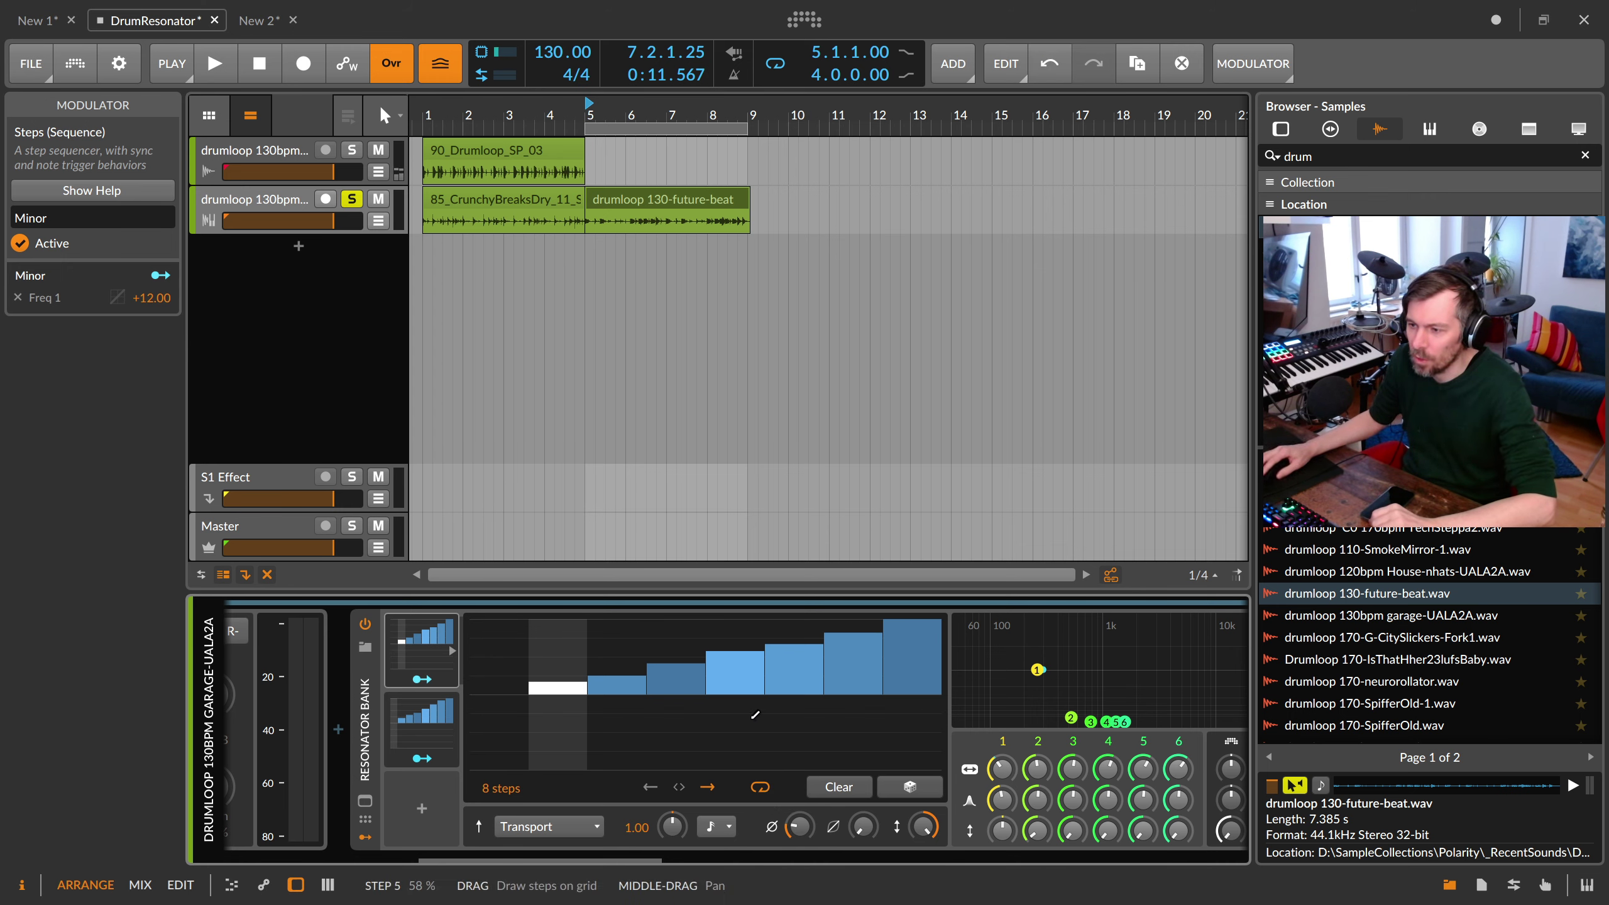
drag(800, 827, 801, 818)
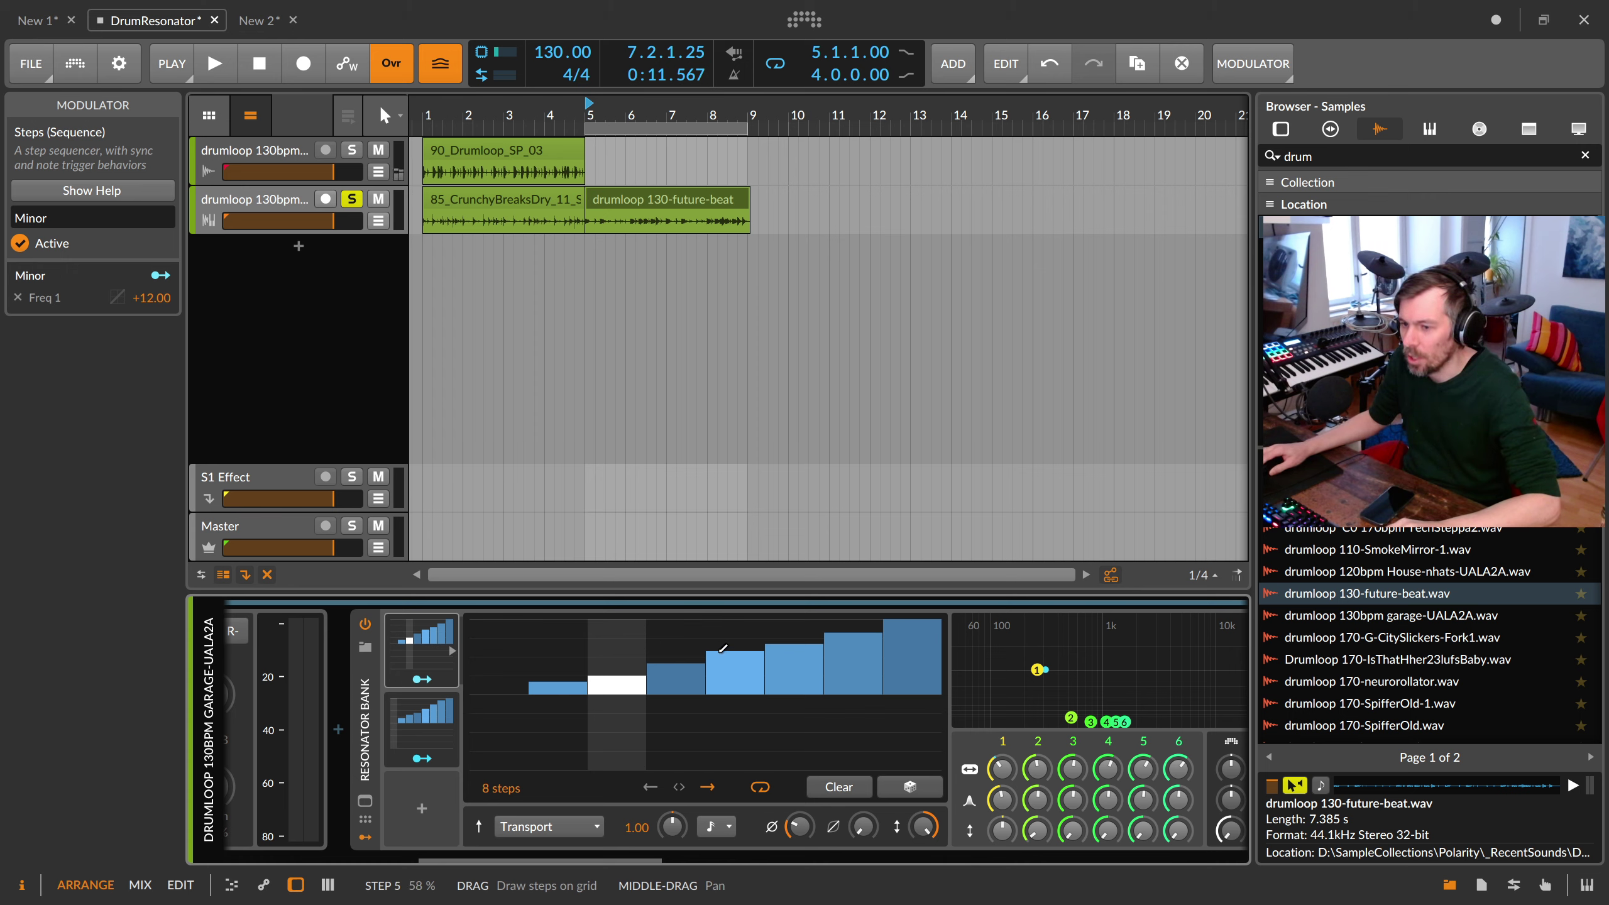
drag(639, 676, 679, 696)
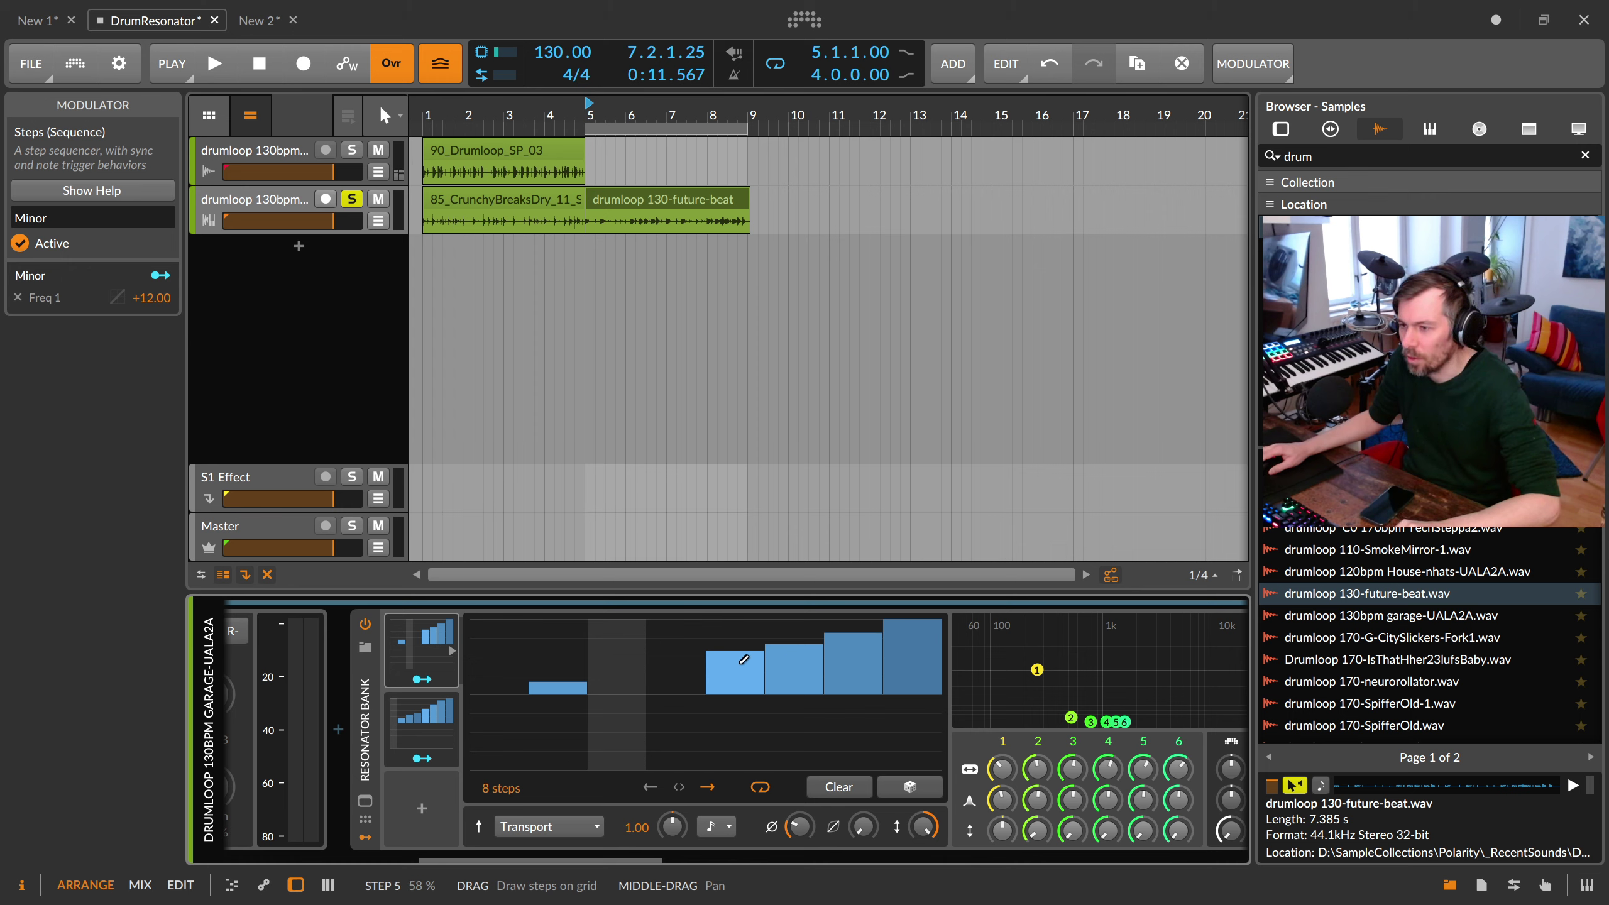
drag(790, 656, 846, 651)
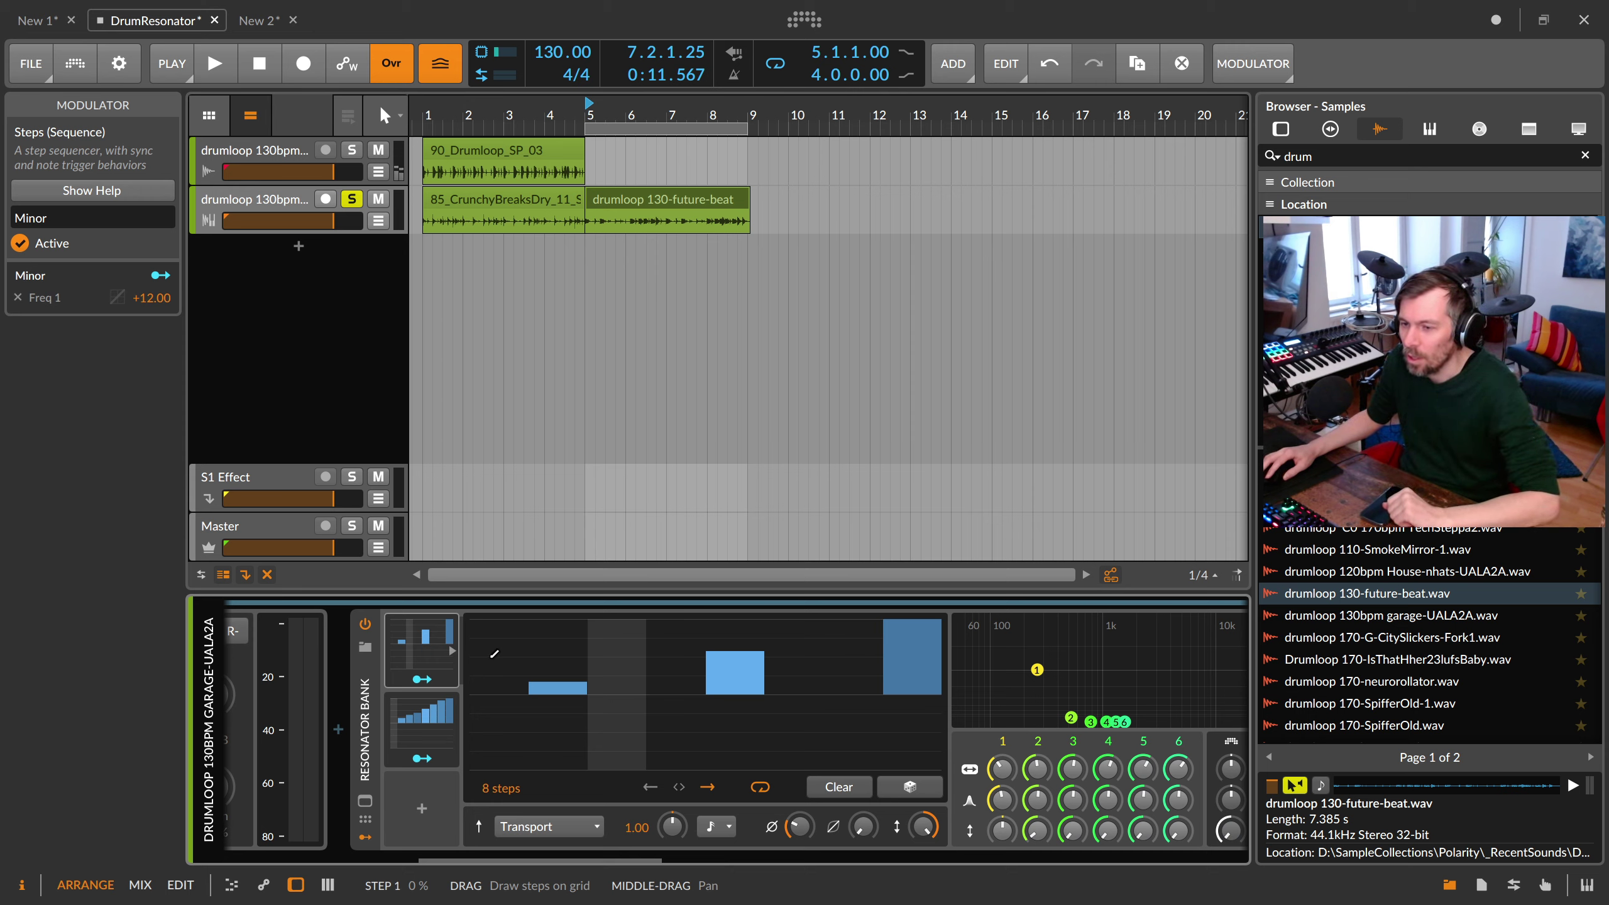
Step: Toggle the step editor, then select and delete the edited Resonator Bank
click(438, 649)
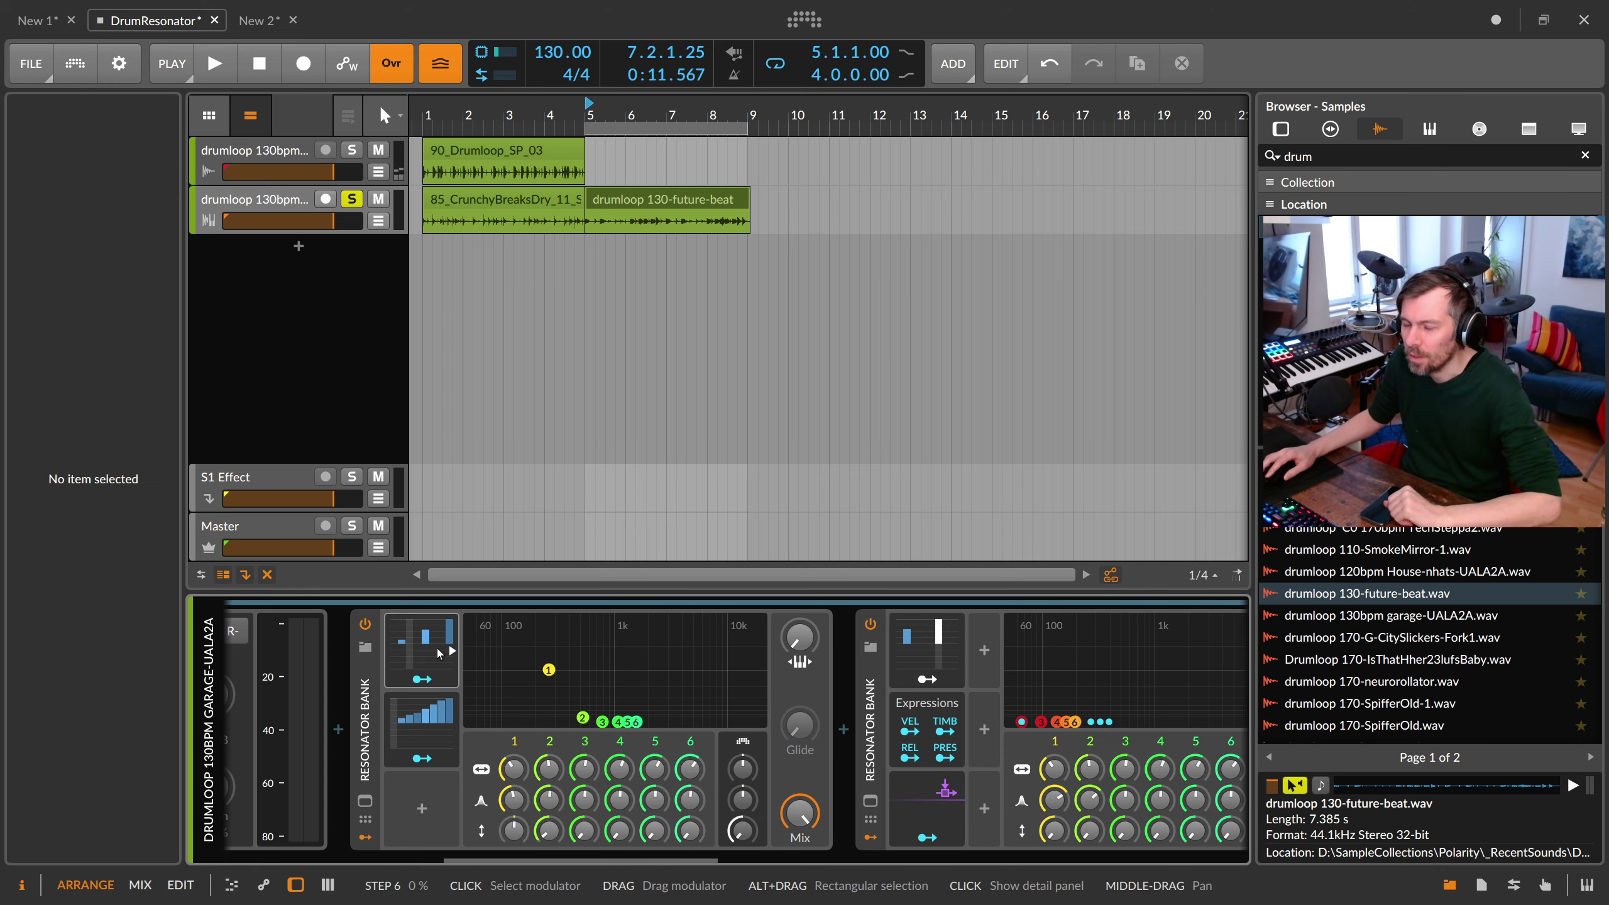
click(438, 652)
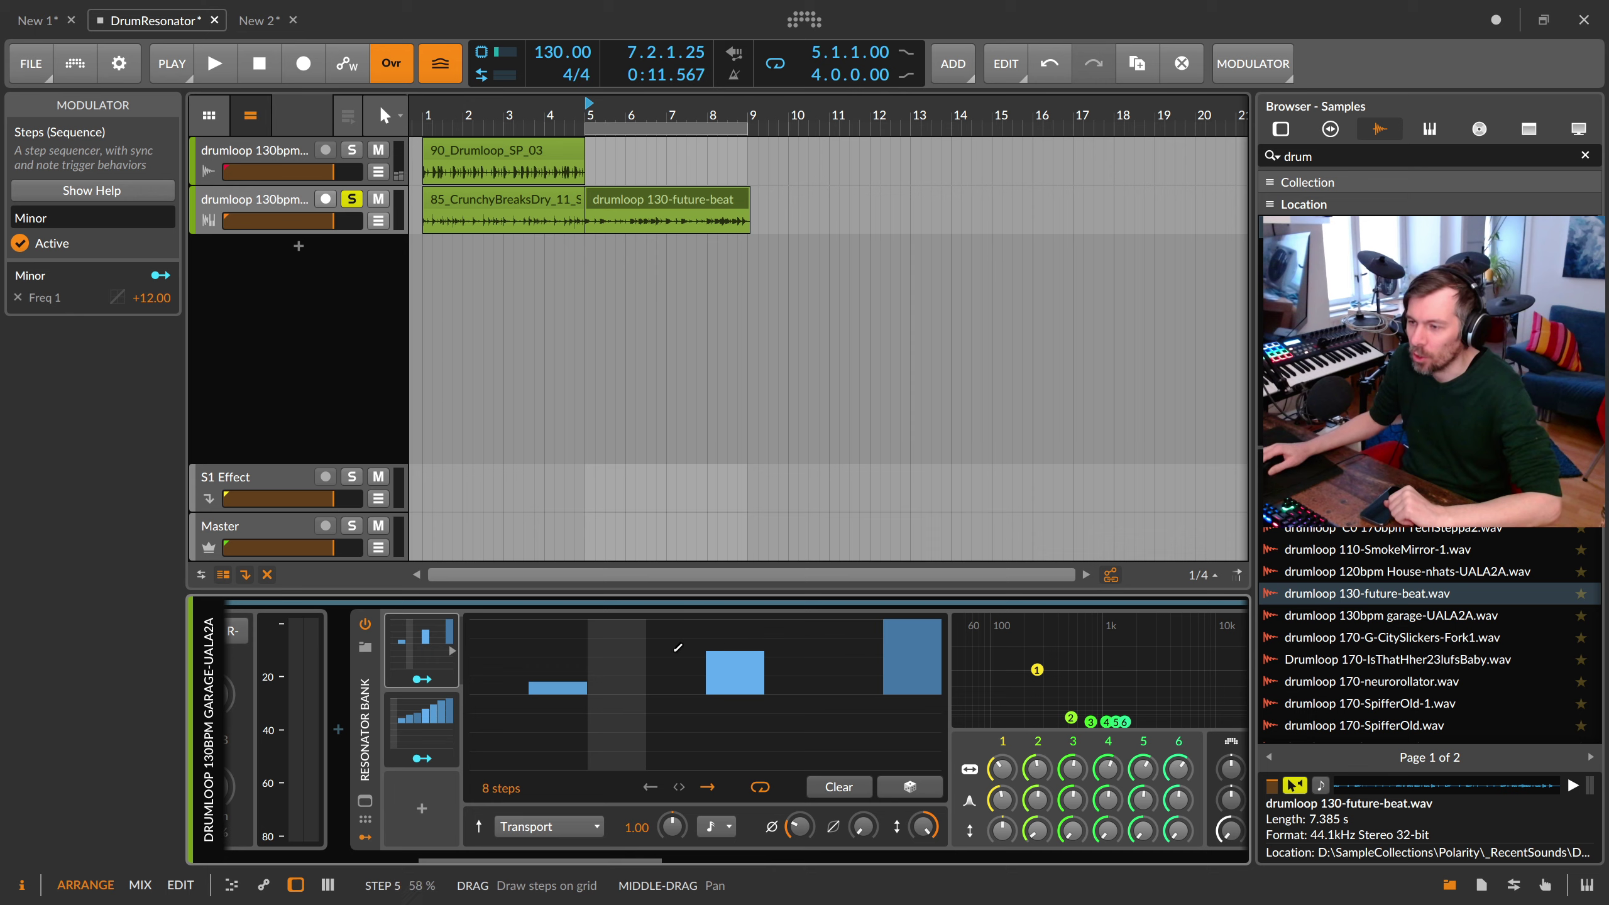
click(434, 650)
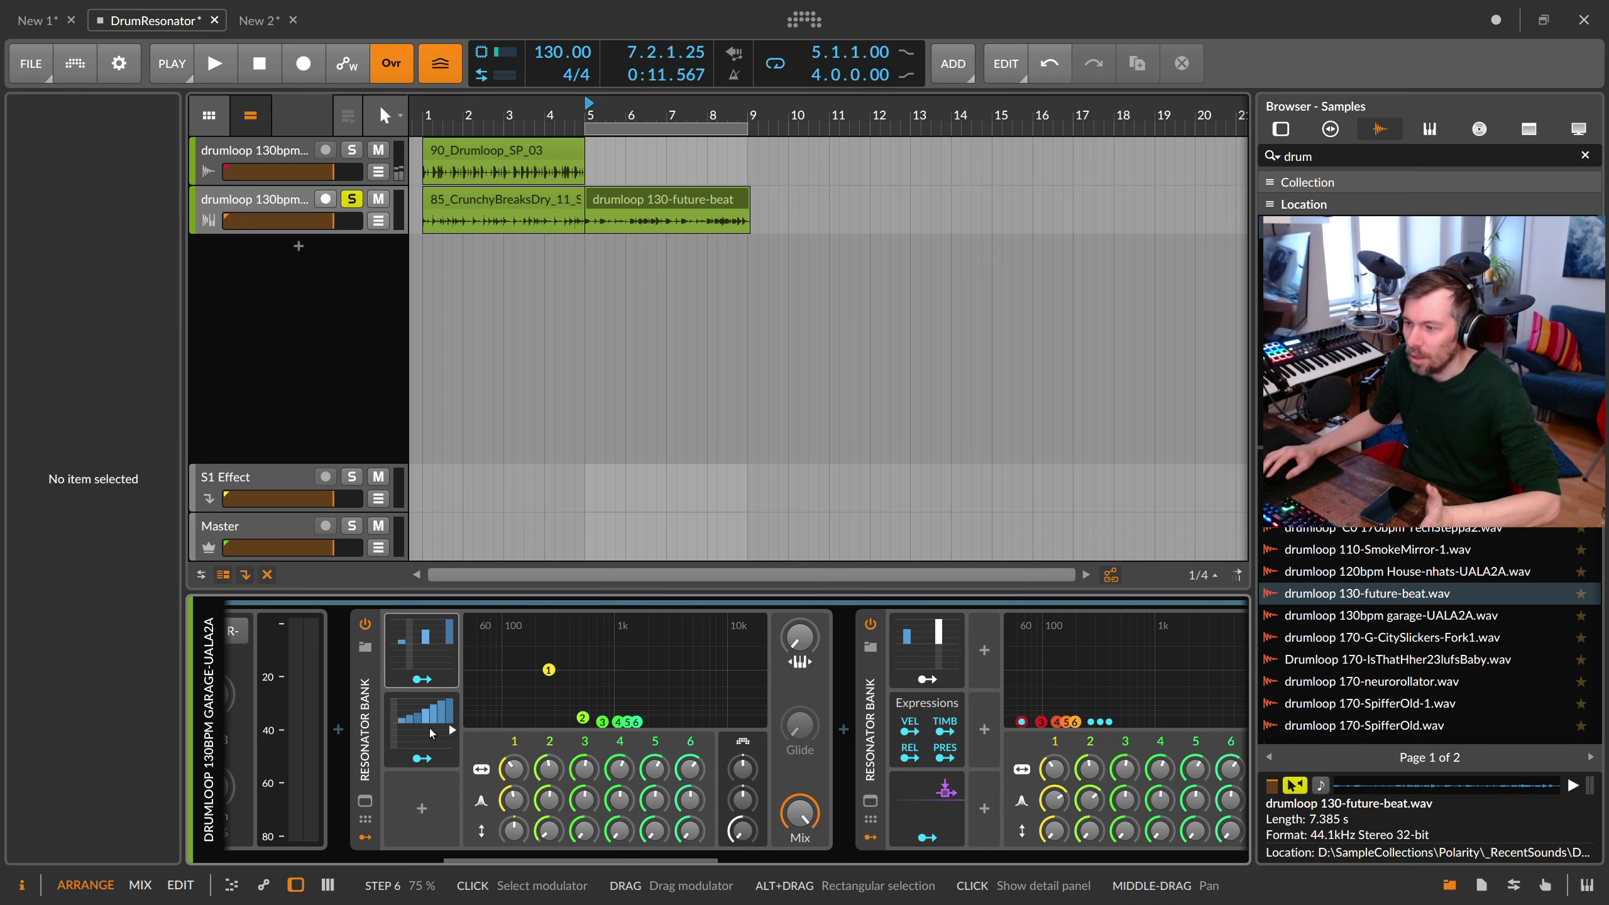
click(434, 649)
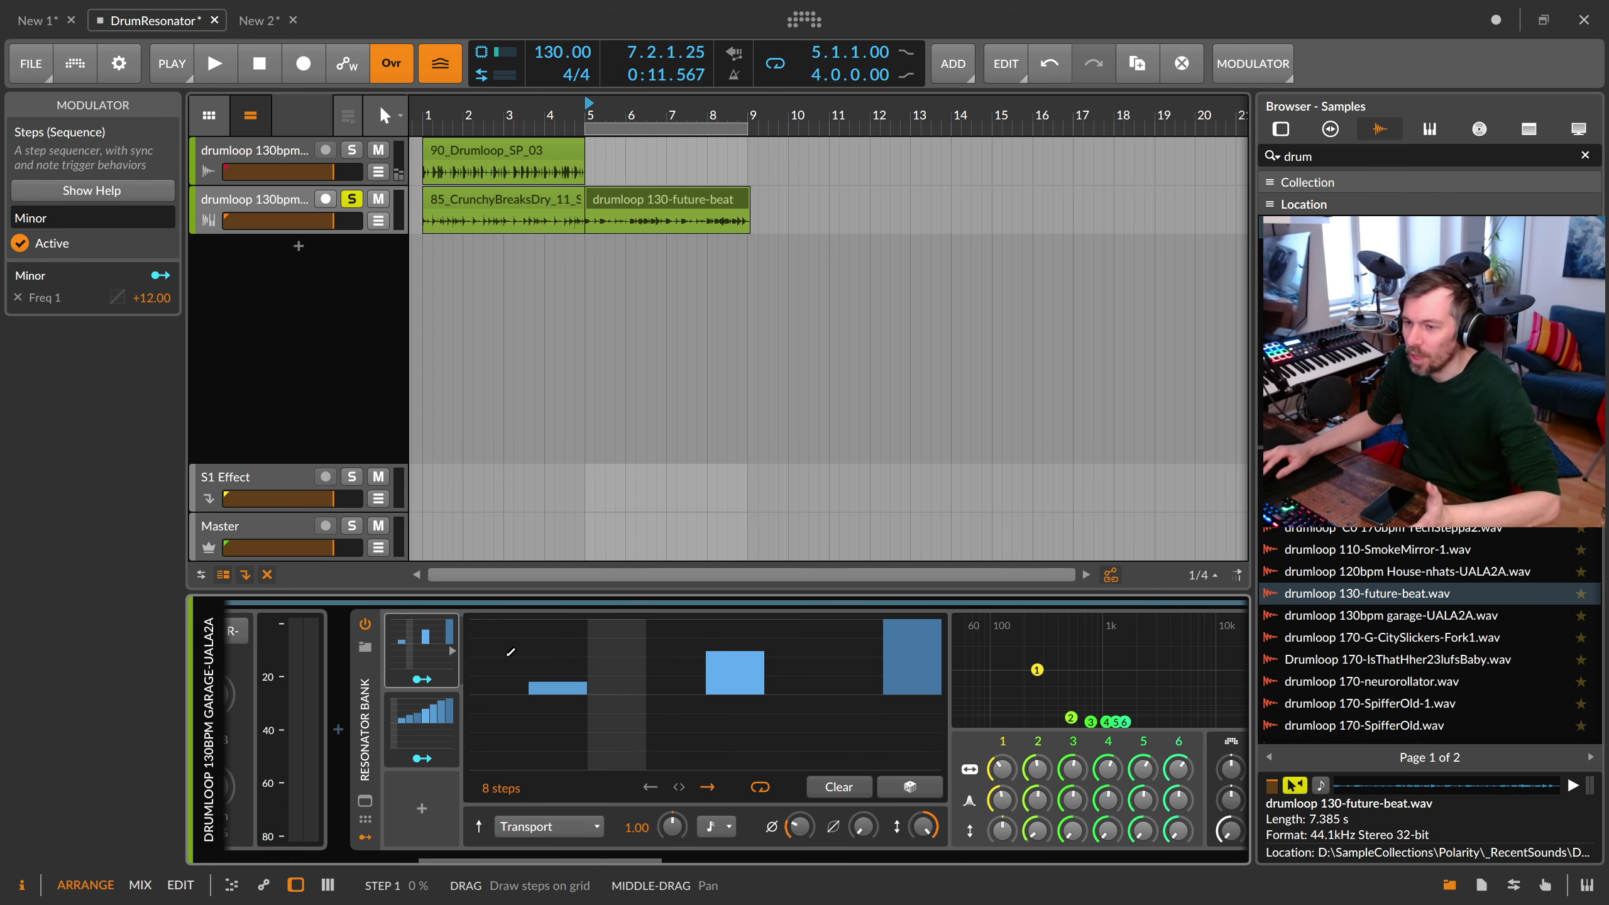
click(428, 649)
click(366, 707)
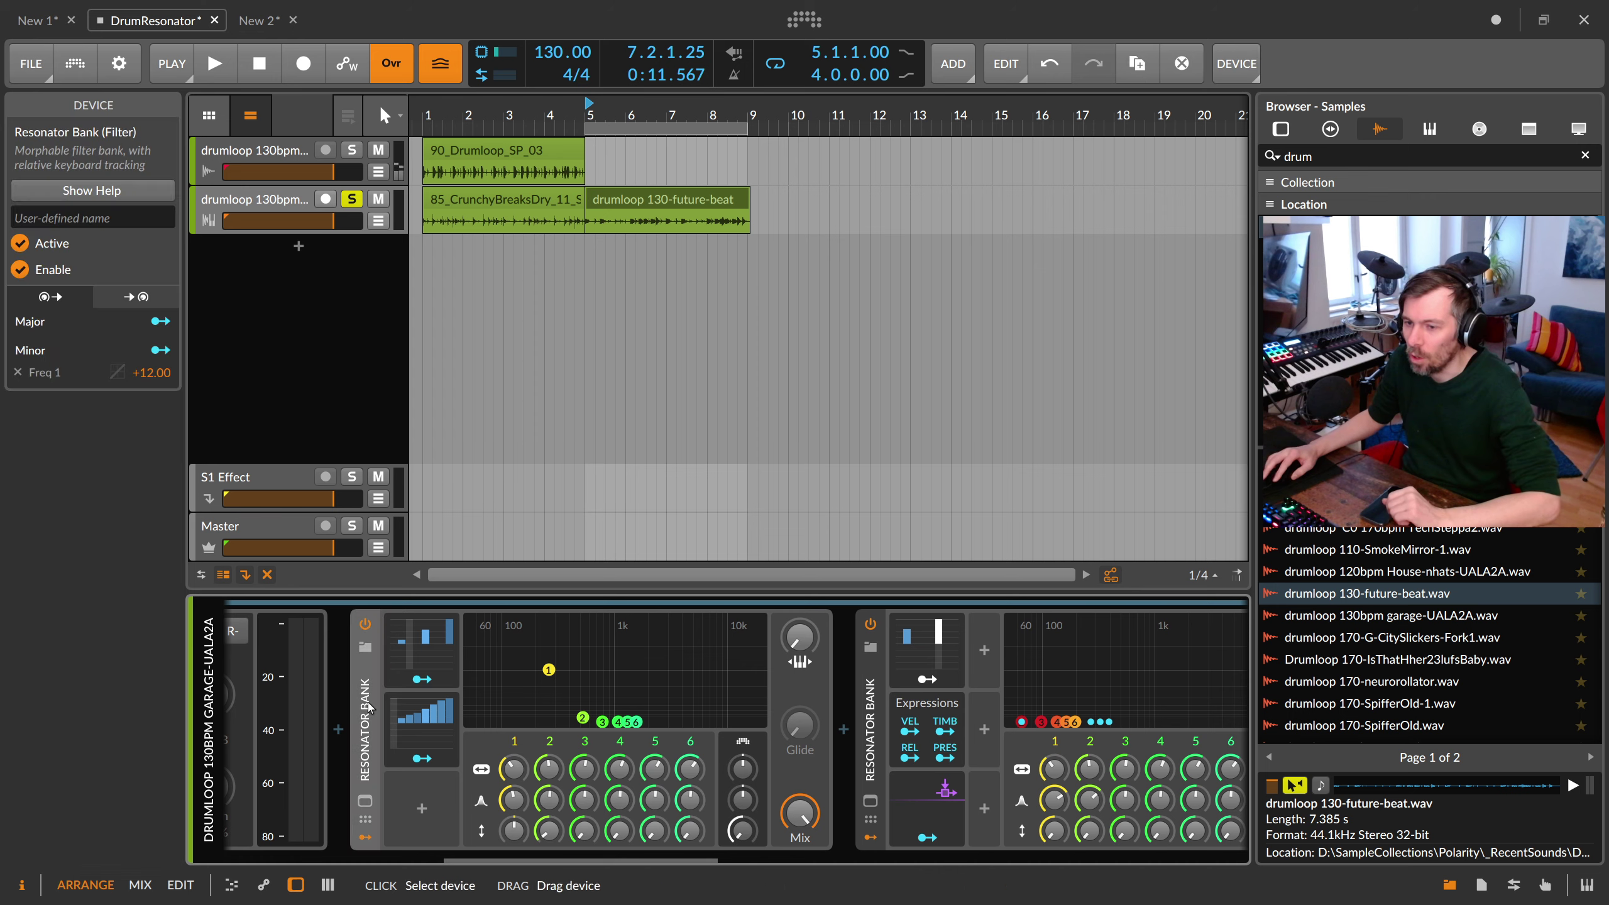
key(Delete)
Step: Insert a fresh Resonator Bank and show its modulation mappings
click(344, 732)
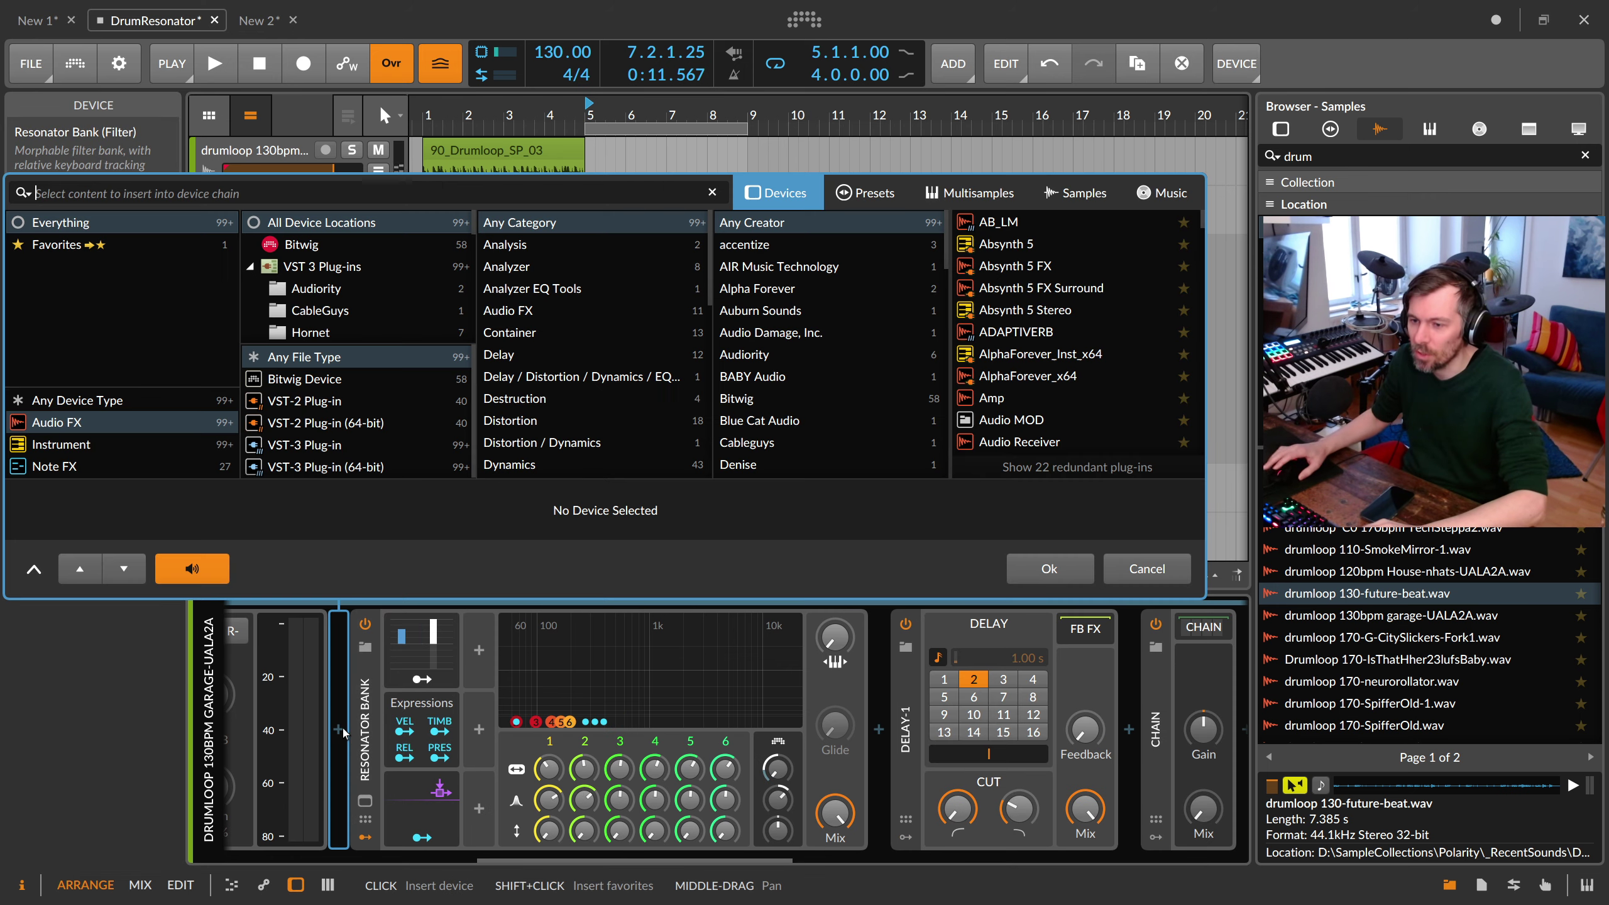
text(rese)
key(Return)
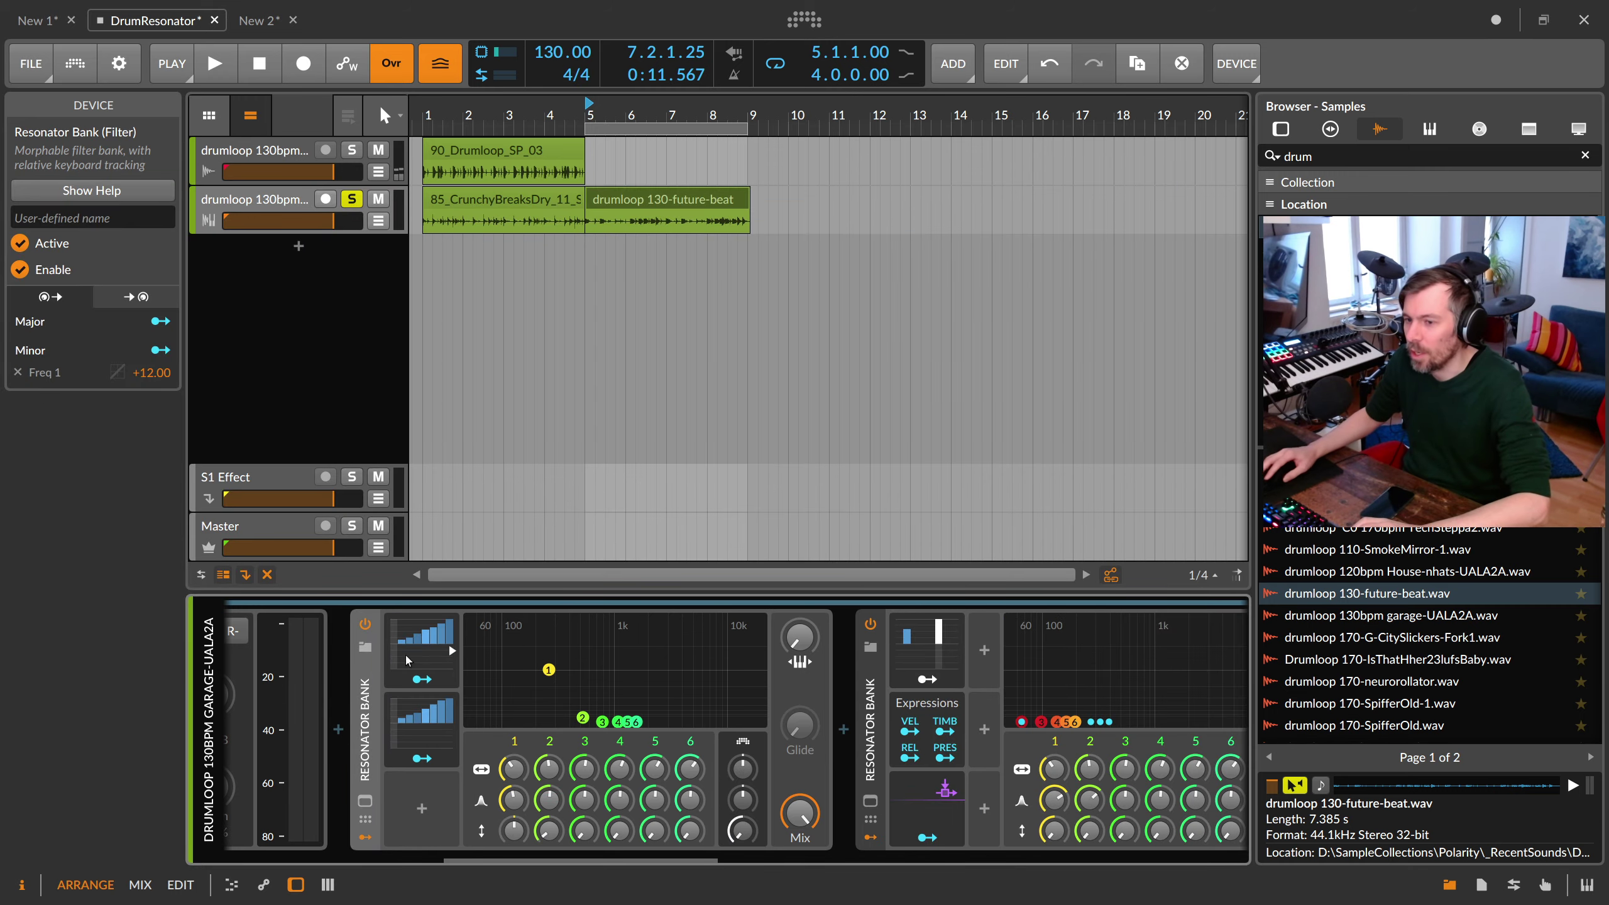
mouse_move(420, 720)
mouse_move(416, 721)
mouse_down()
mouse_move(988, 706)
mouse_move(378, 720)
mouse_up()
click(379, 720)
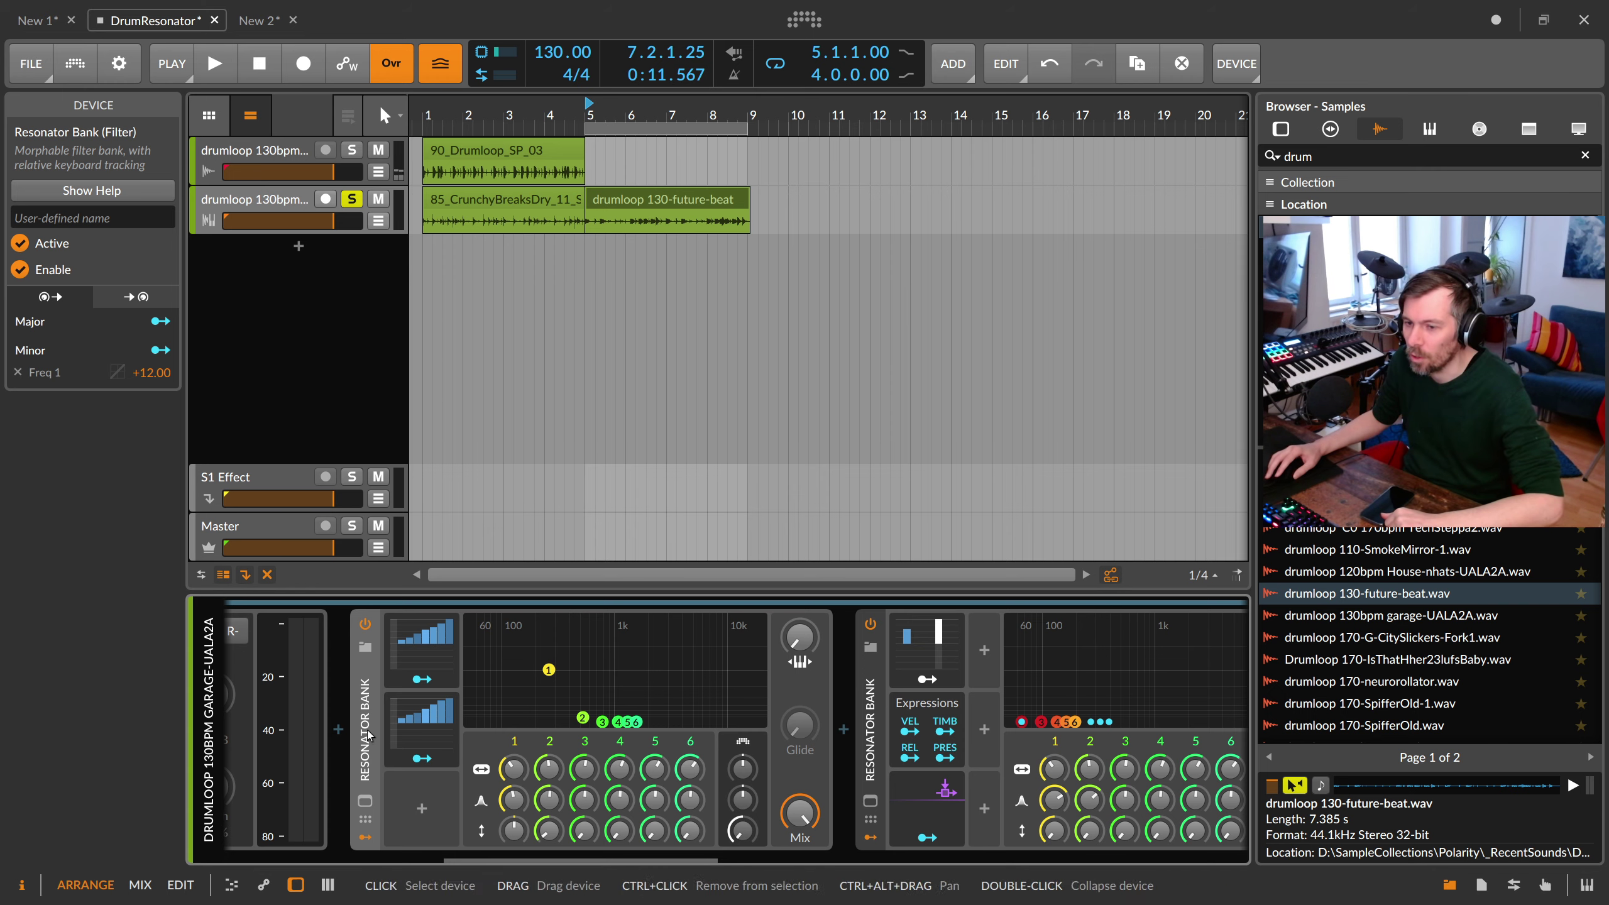
right_click(443, 751)
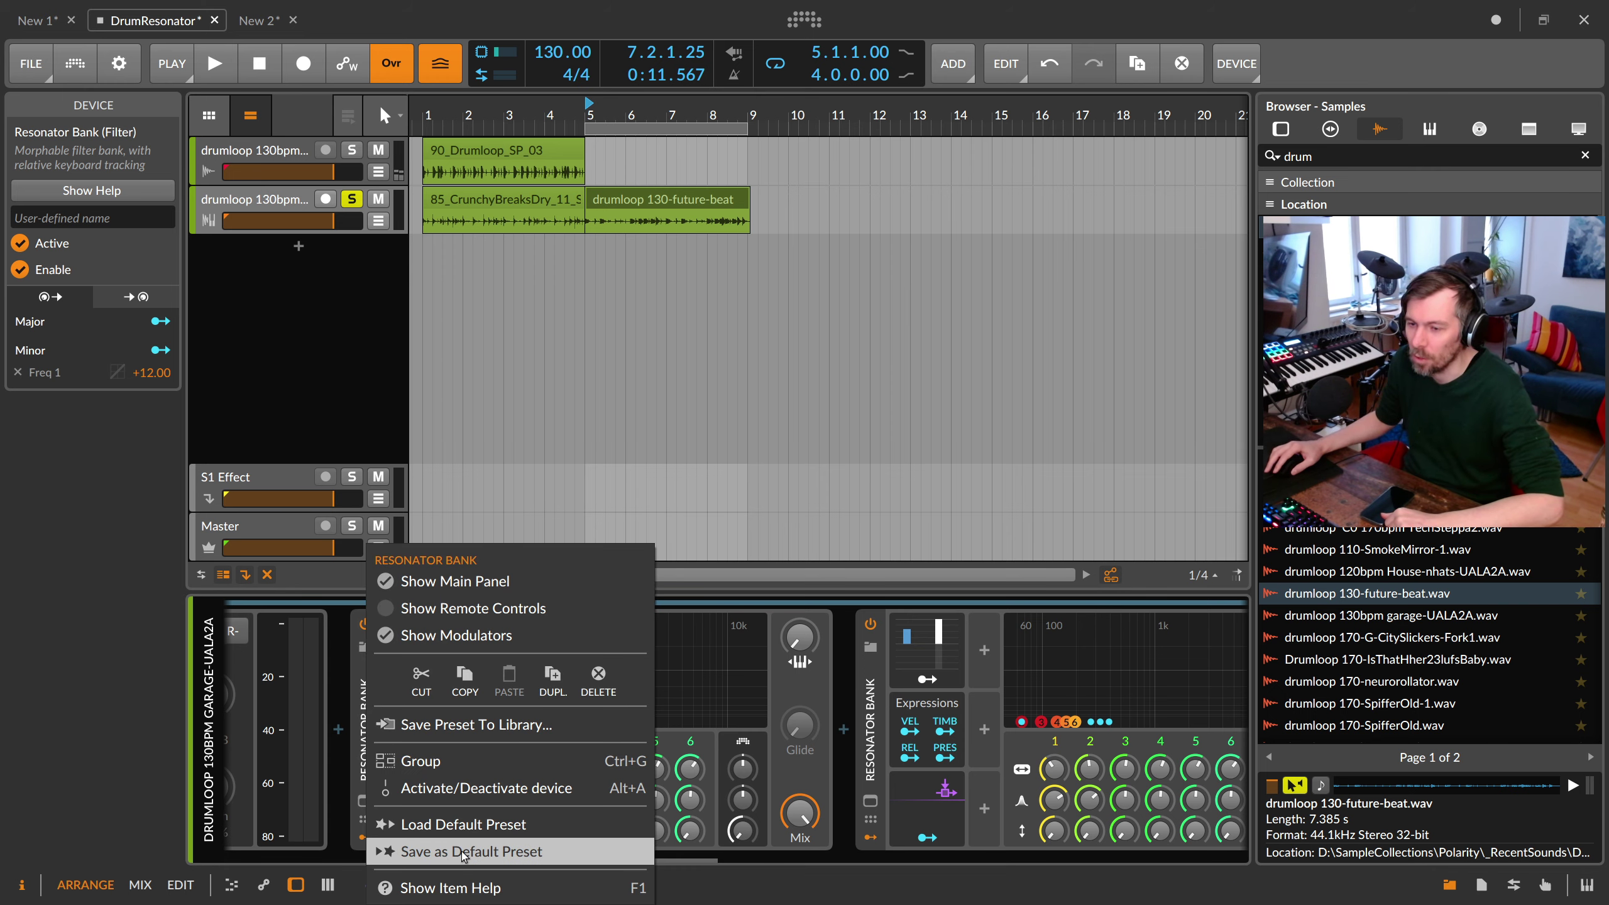
key(Escape)
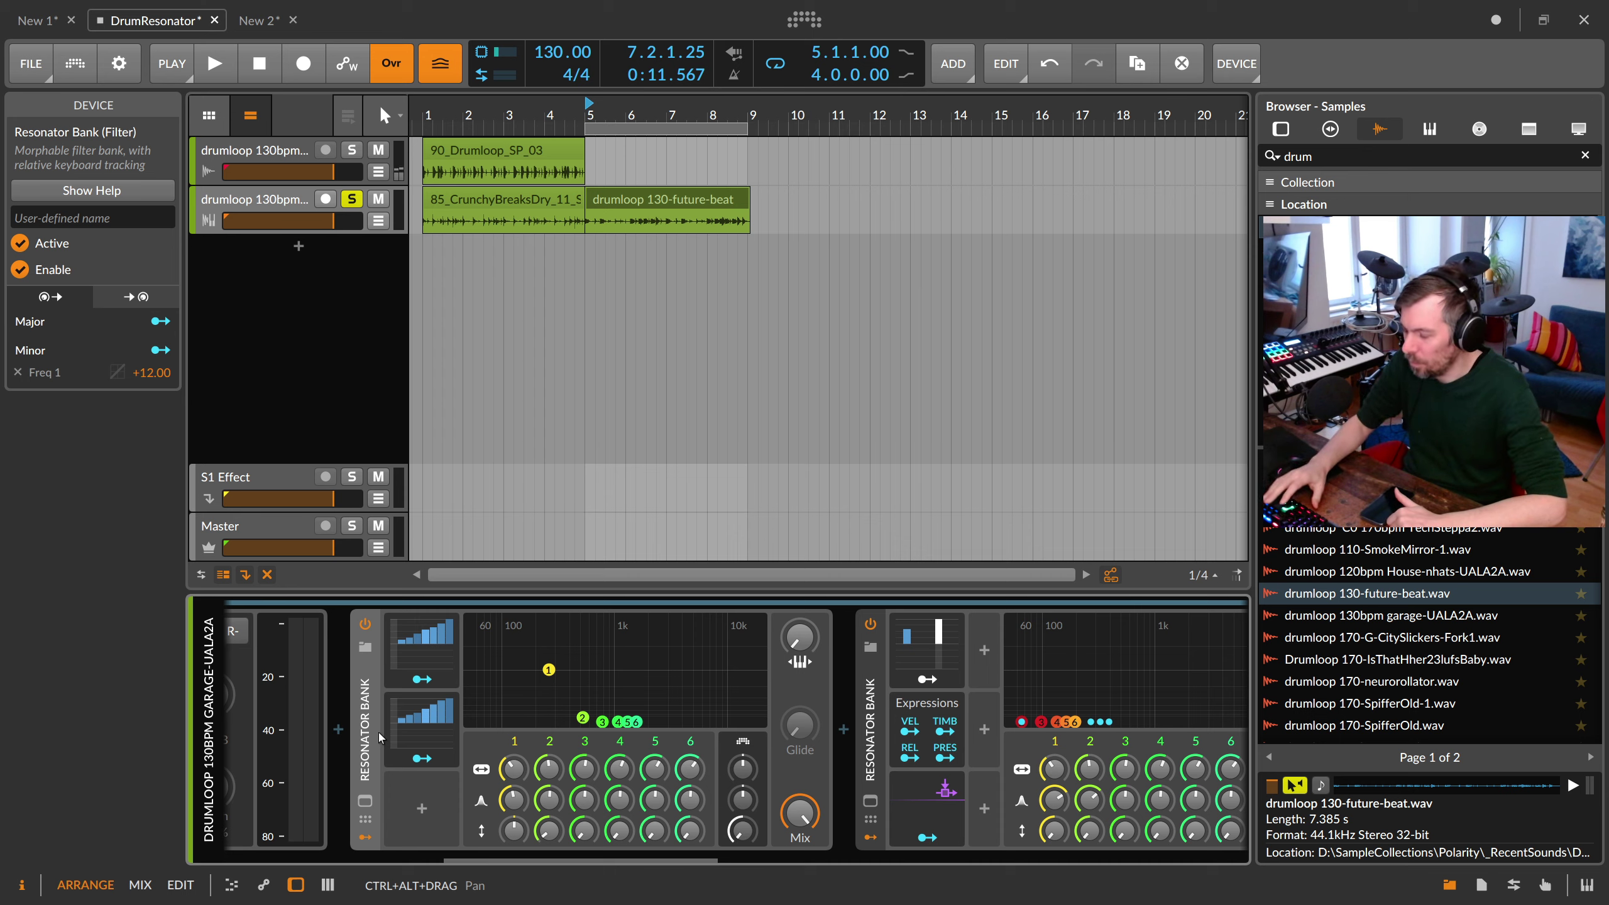
Step: Apply Random Swap and then another Transform to the Minor Steps pattern
click(410, 741)
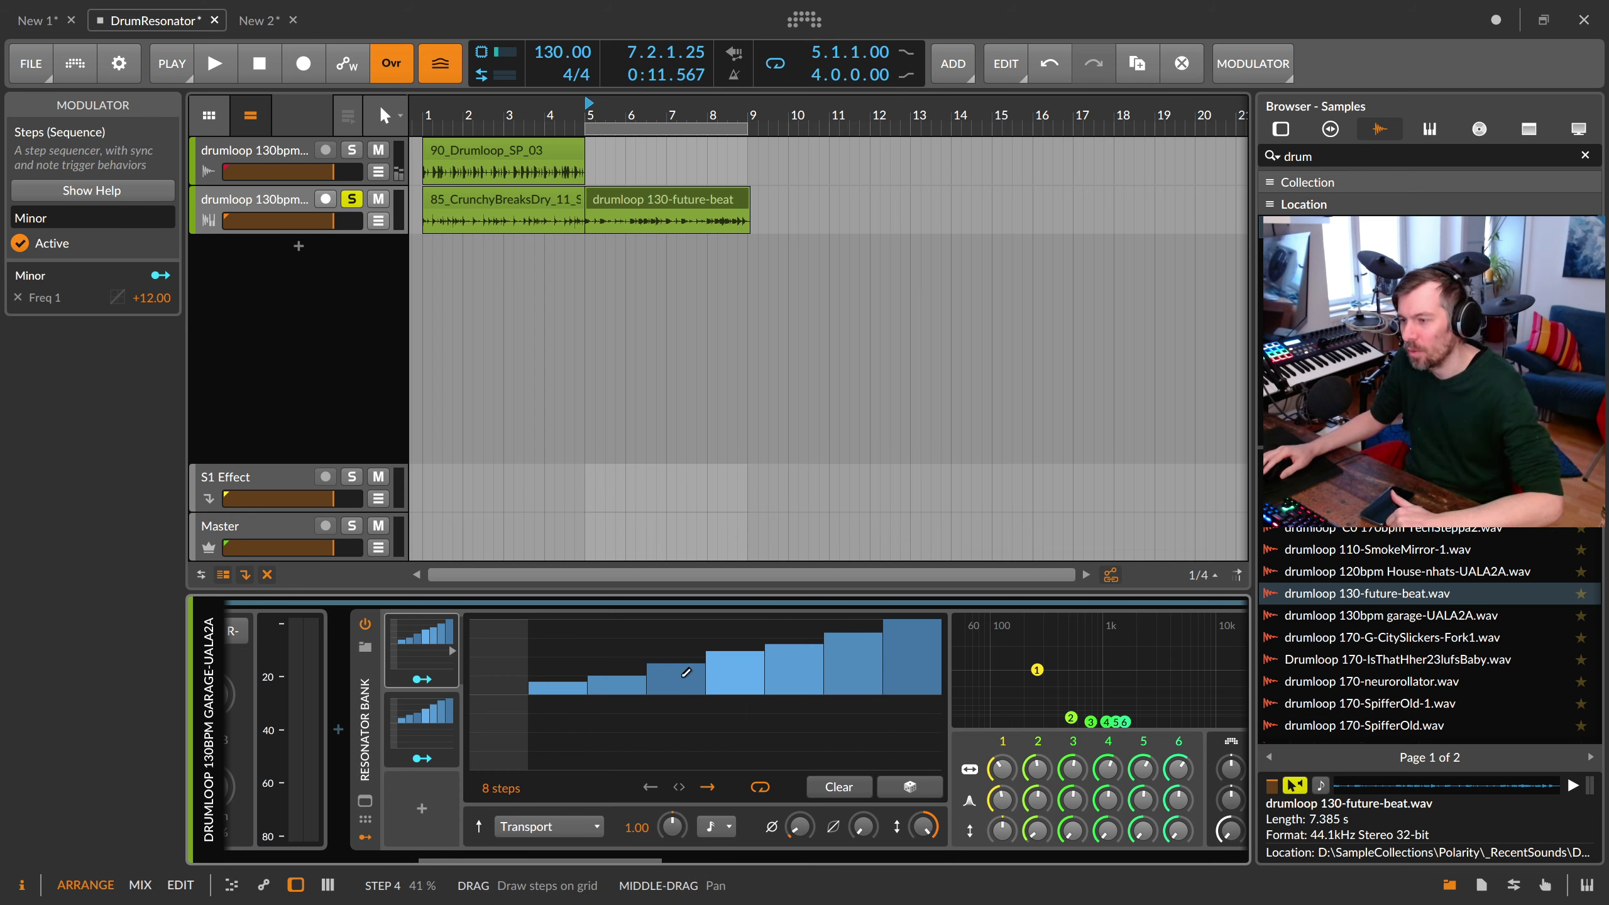
right_click(688, 659)
mouse_move(752, 796)
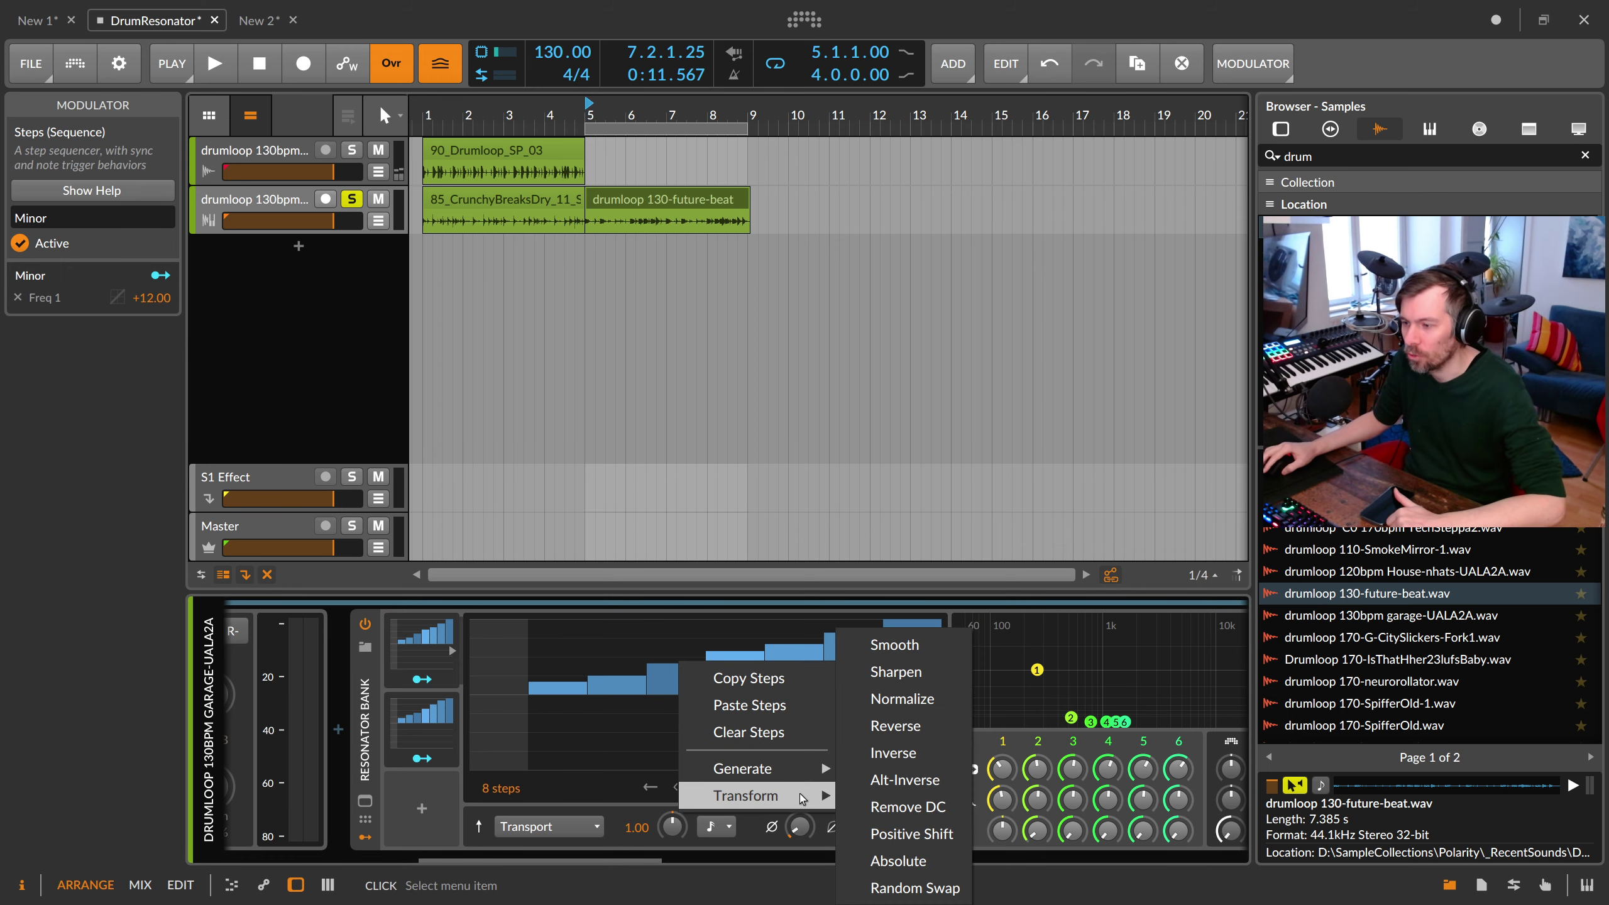
click(915, 889)
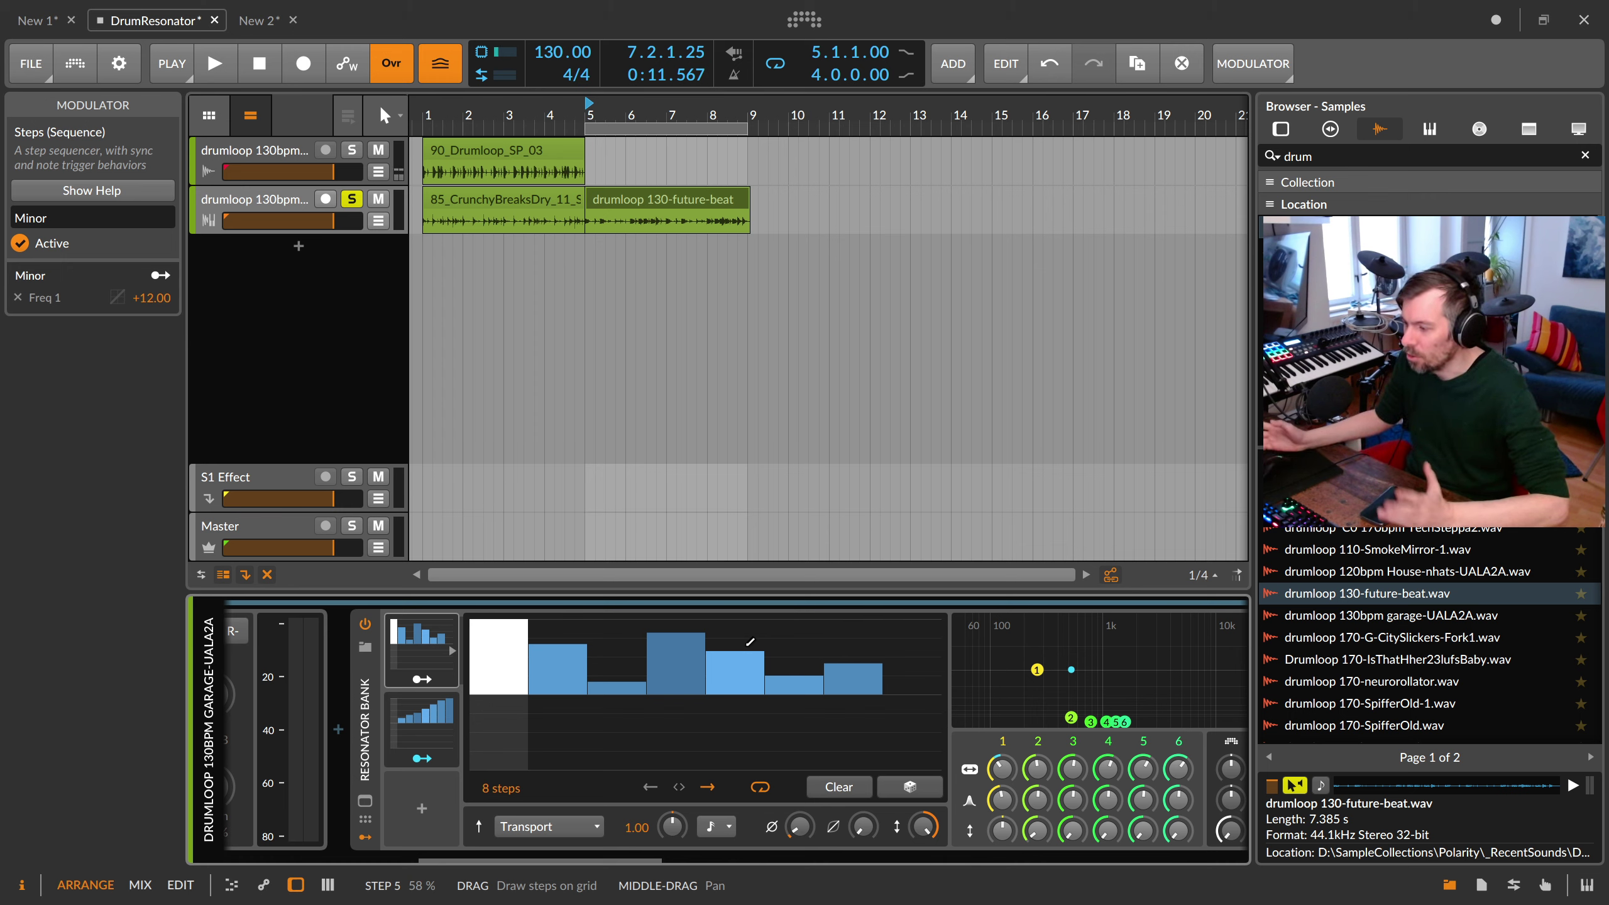
right_click(750, 643)
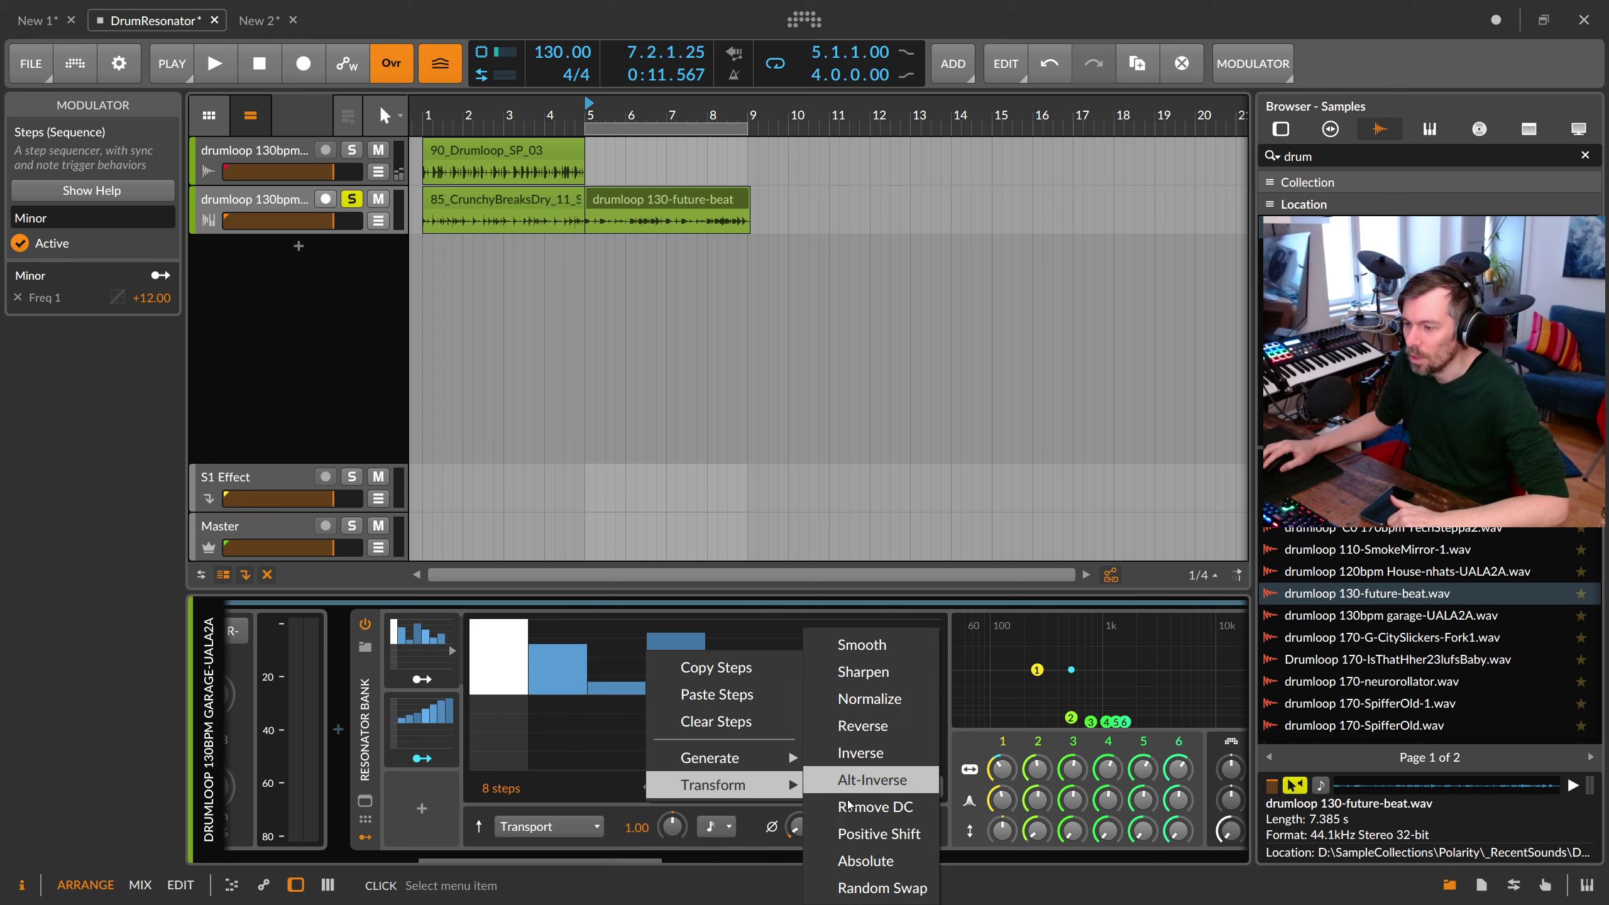
click(876, 889)
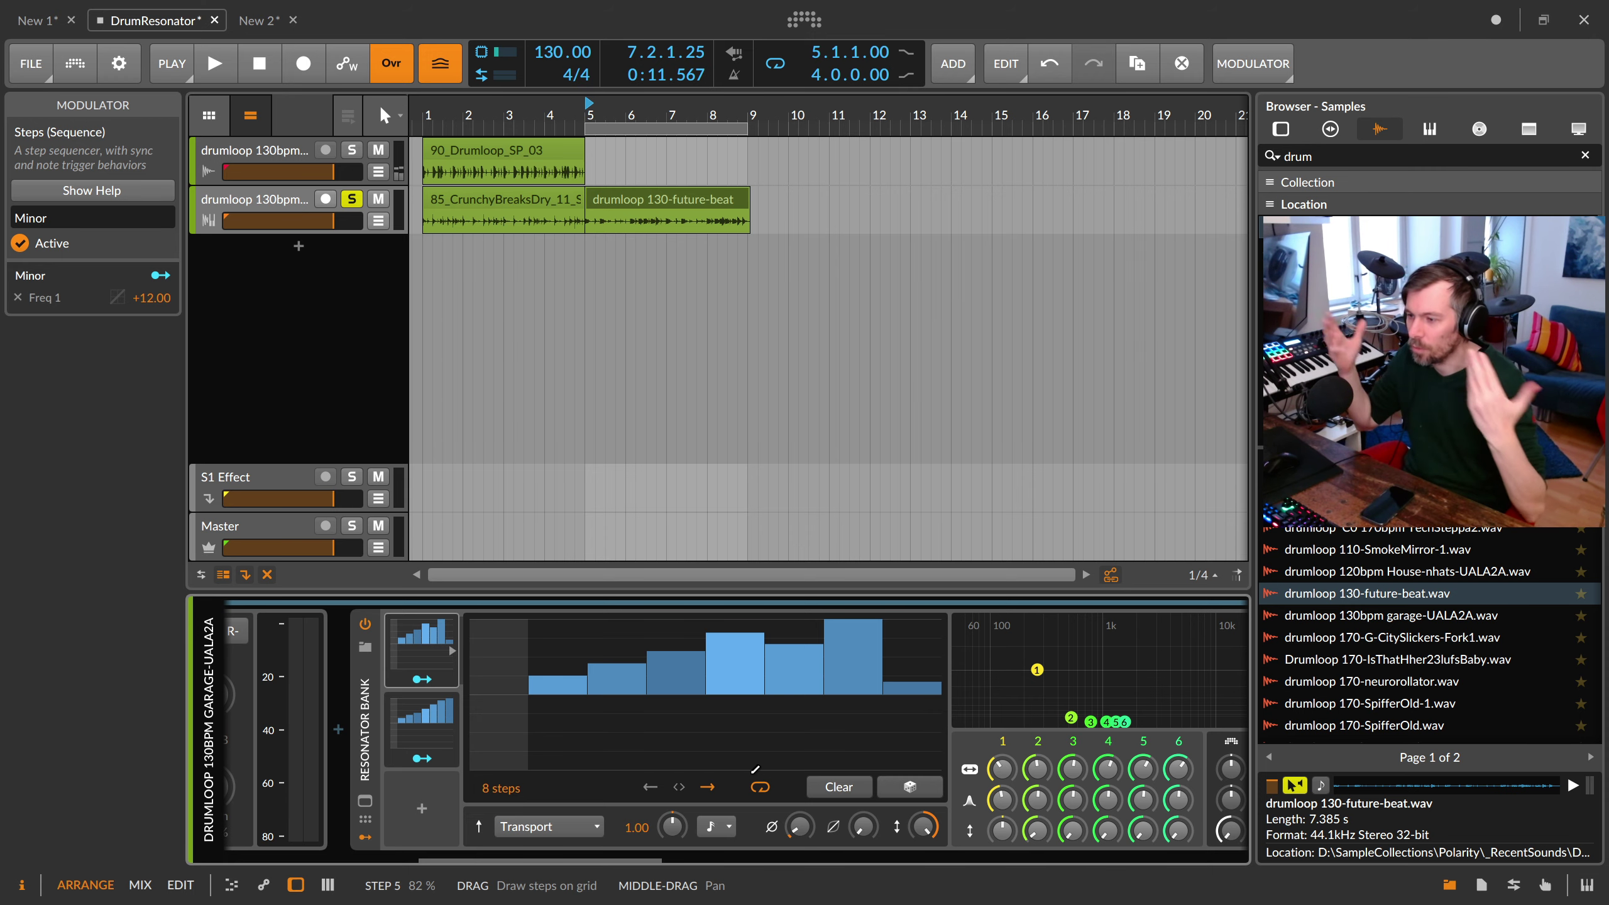
click(433, 642)
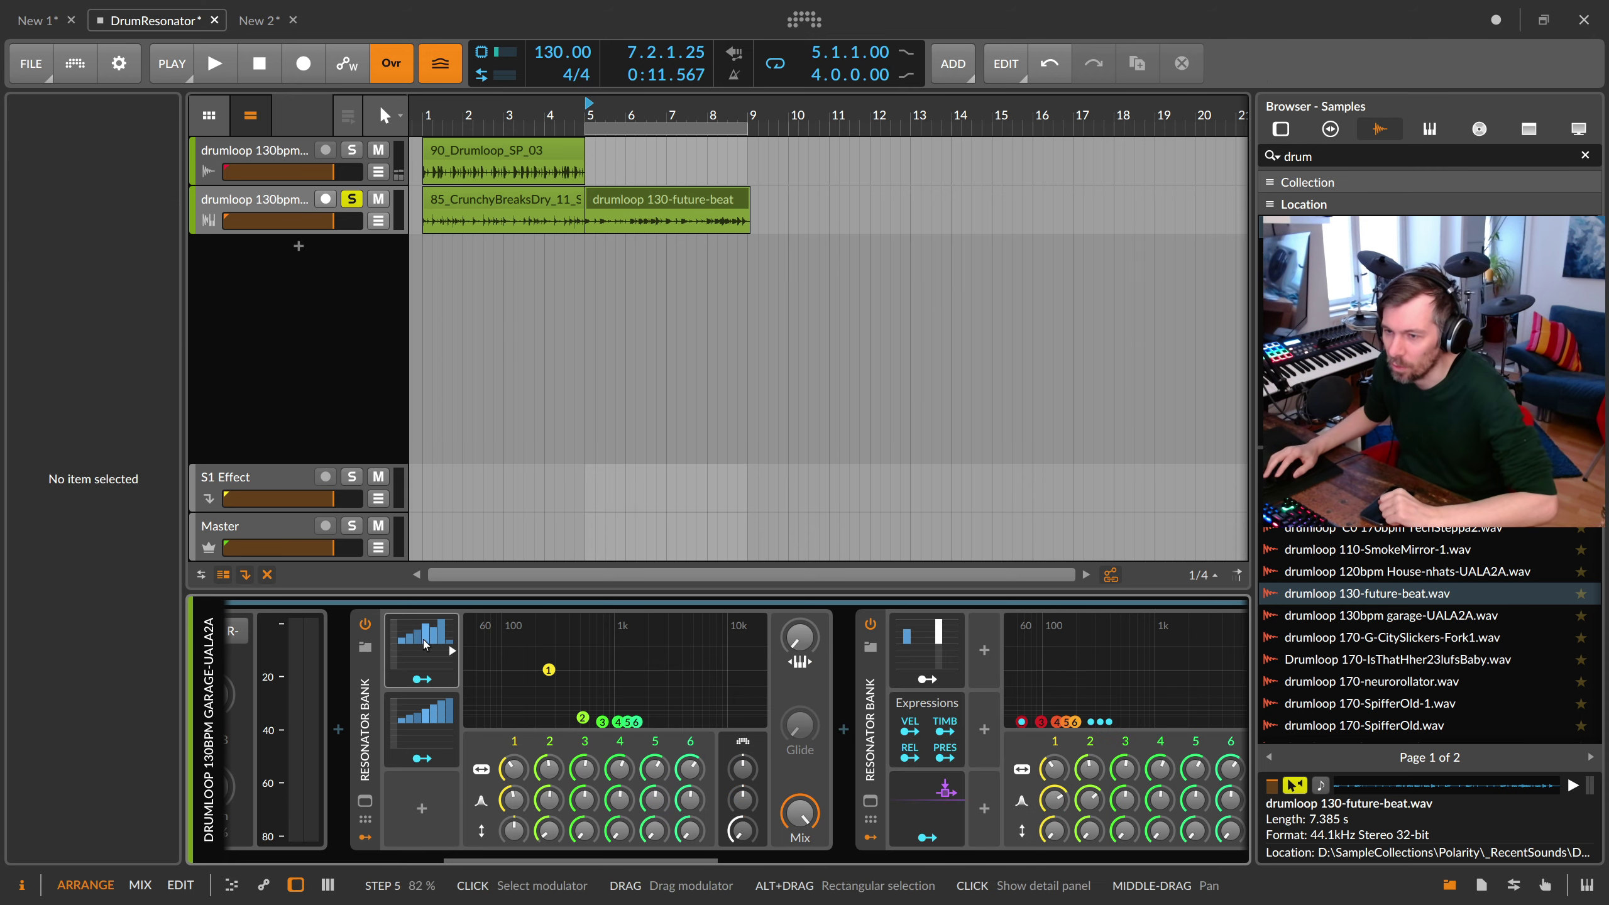
click(368, 677)
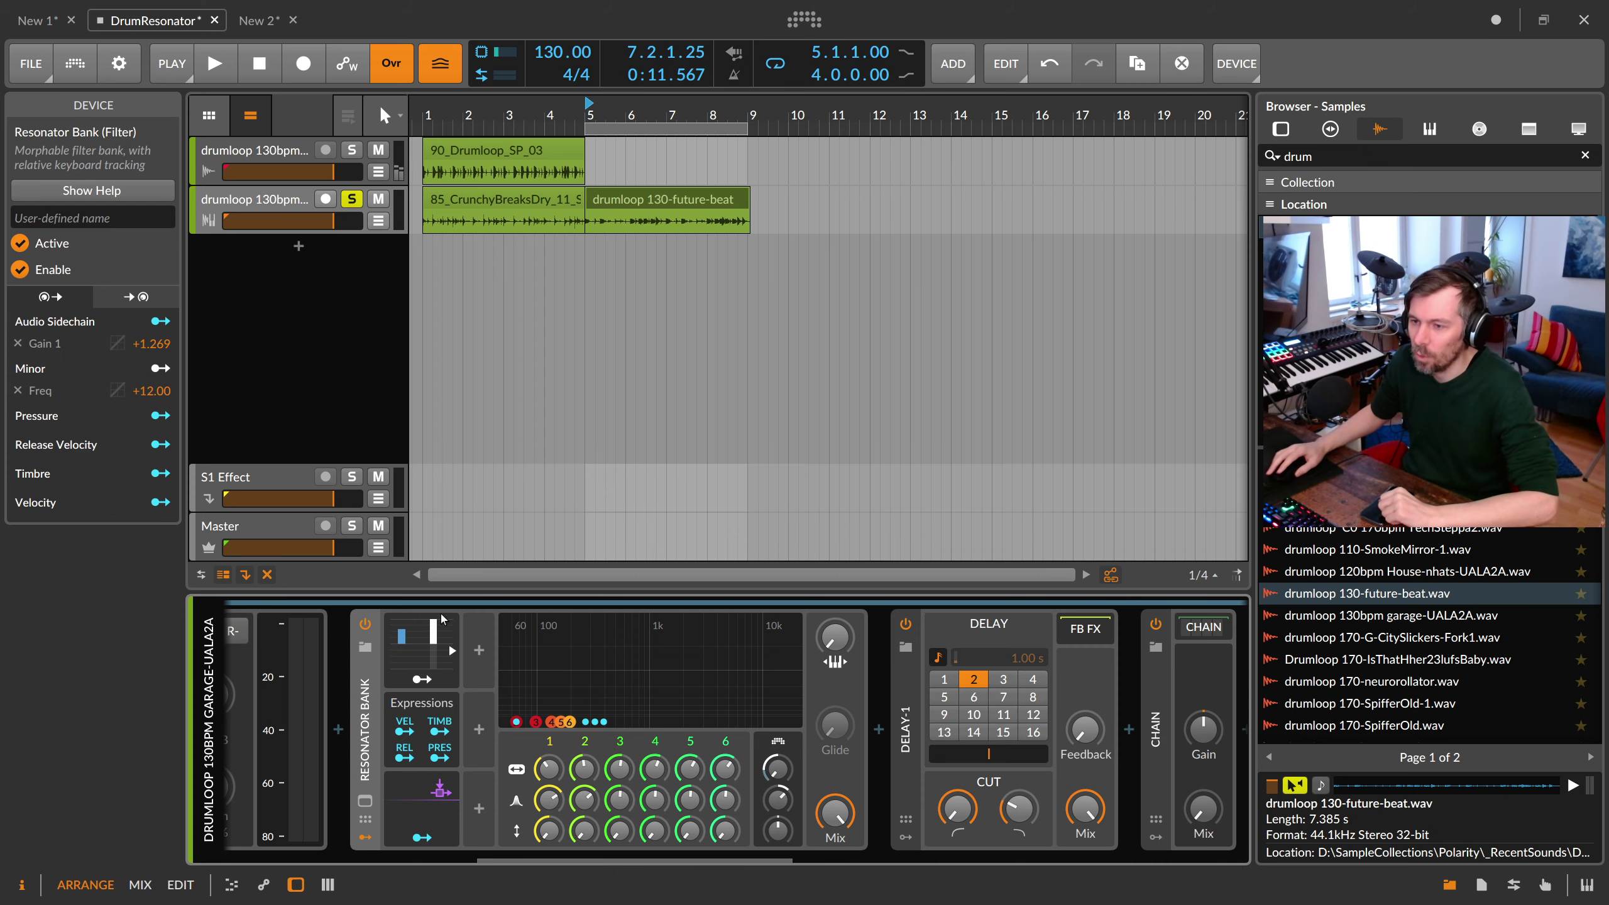
click(435, 645)
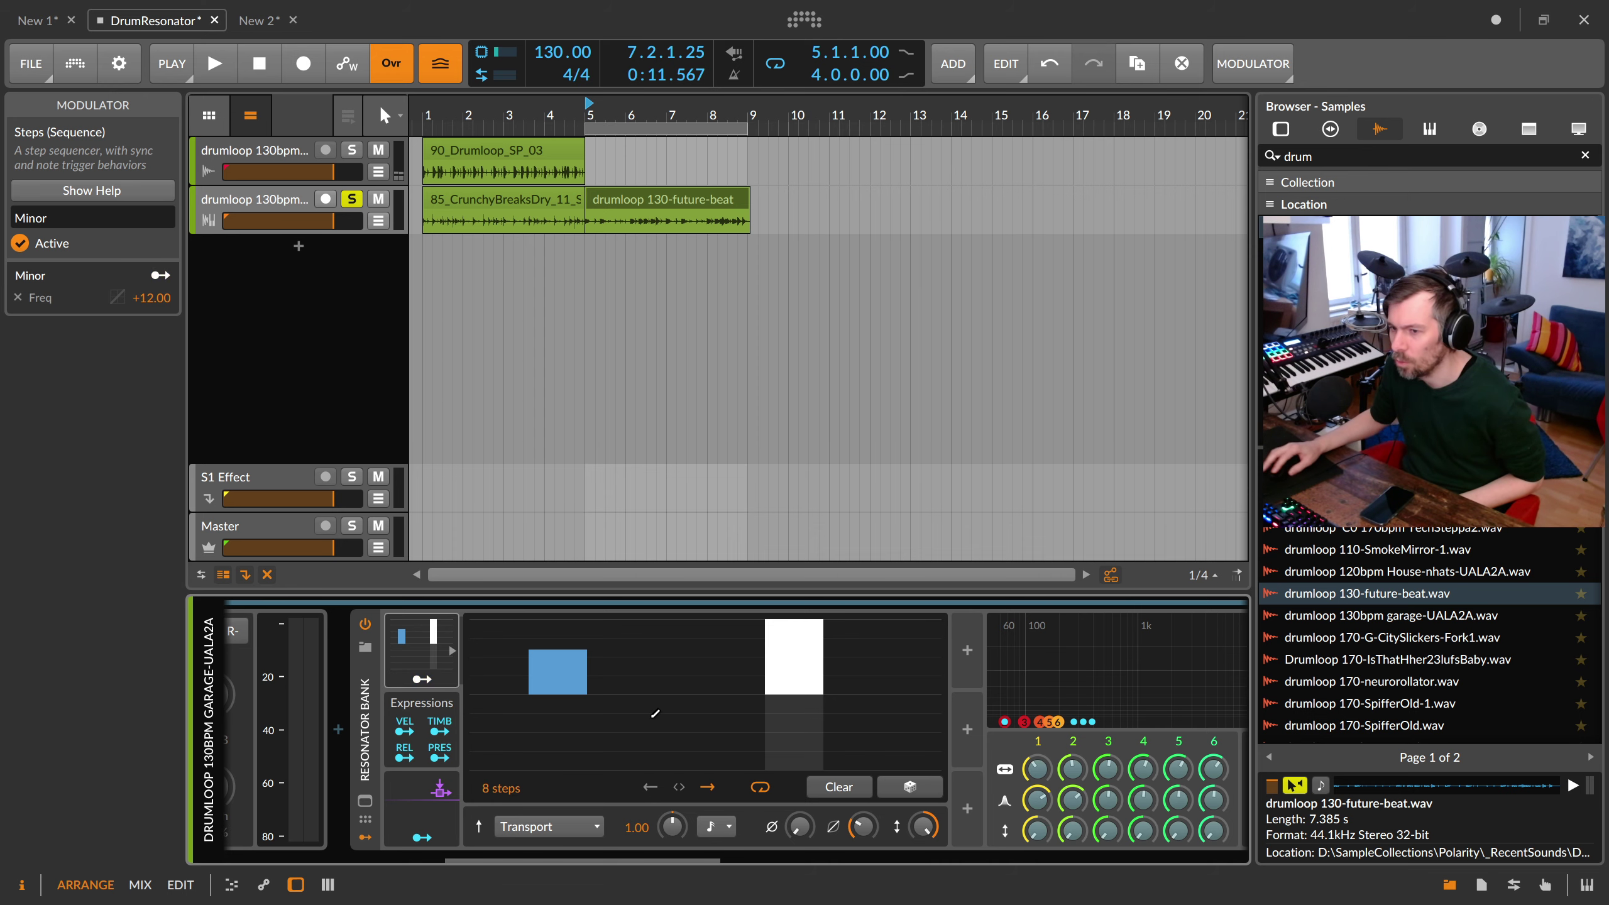
scroll(755, 742, right, 5)
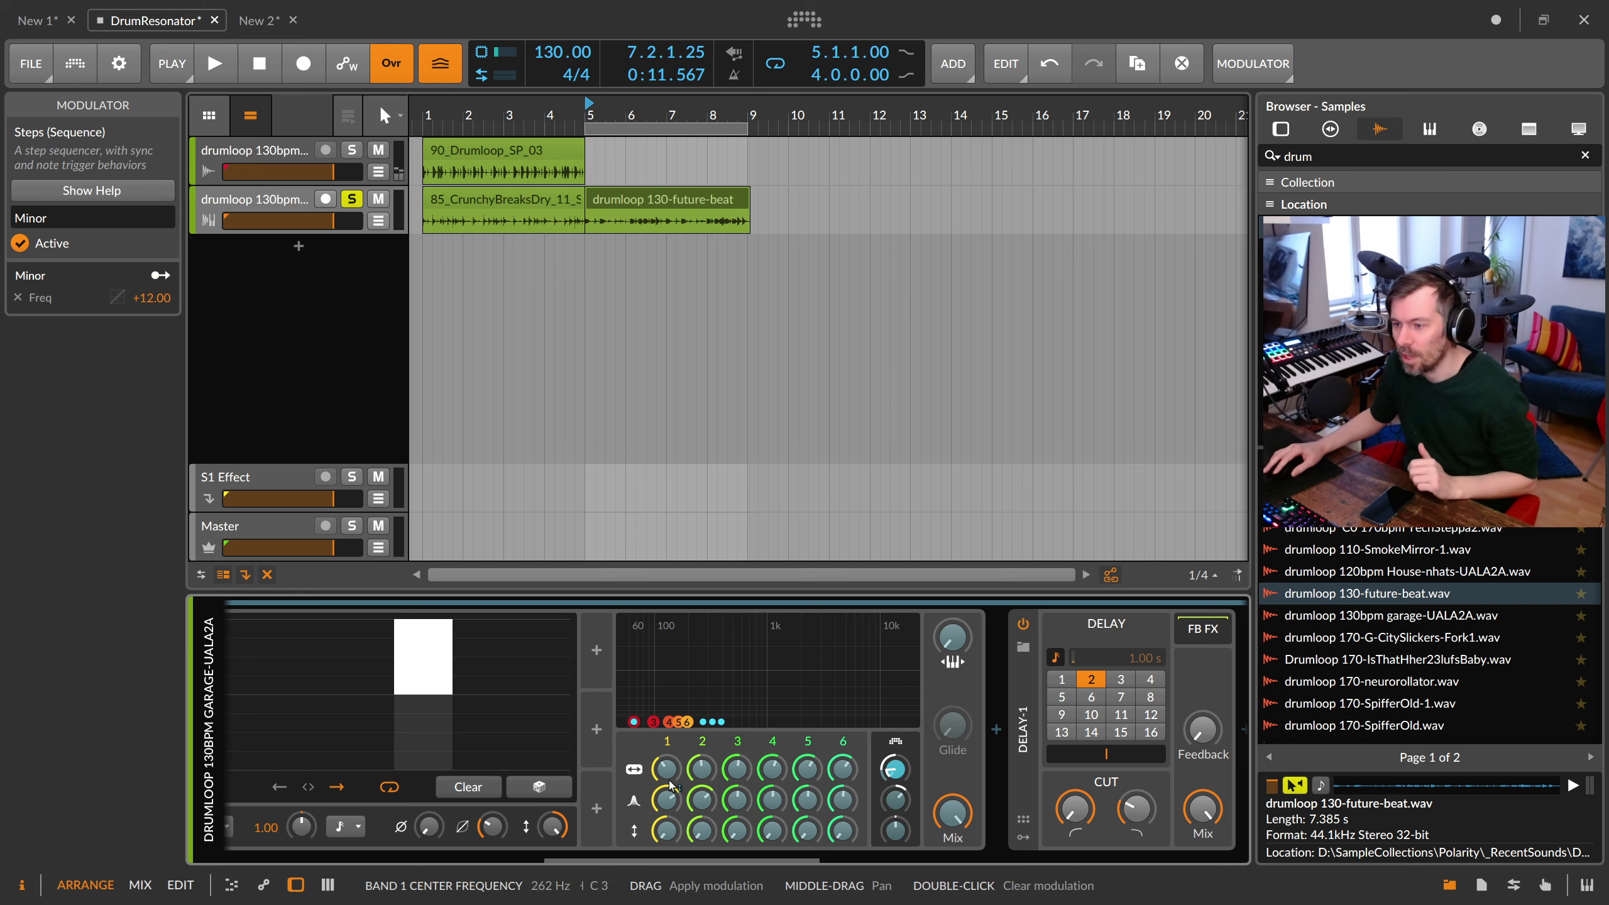
drag(674, 853, 615, 854)
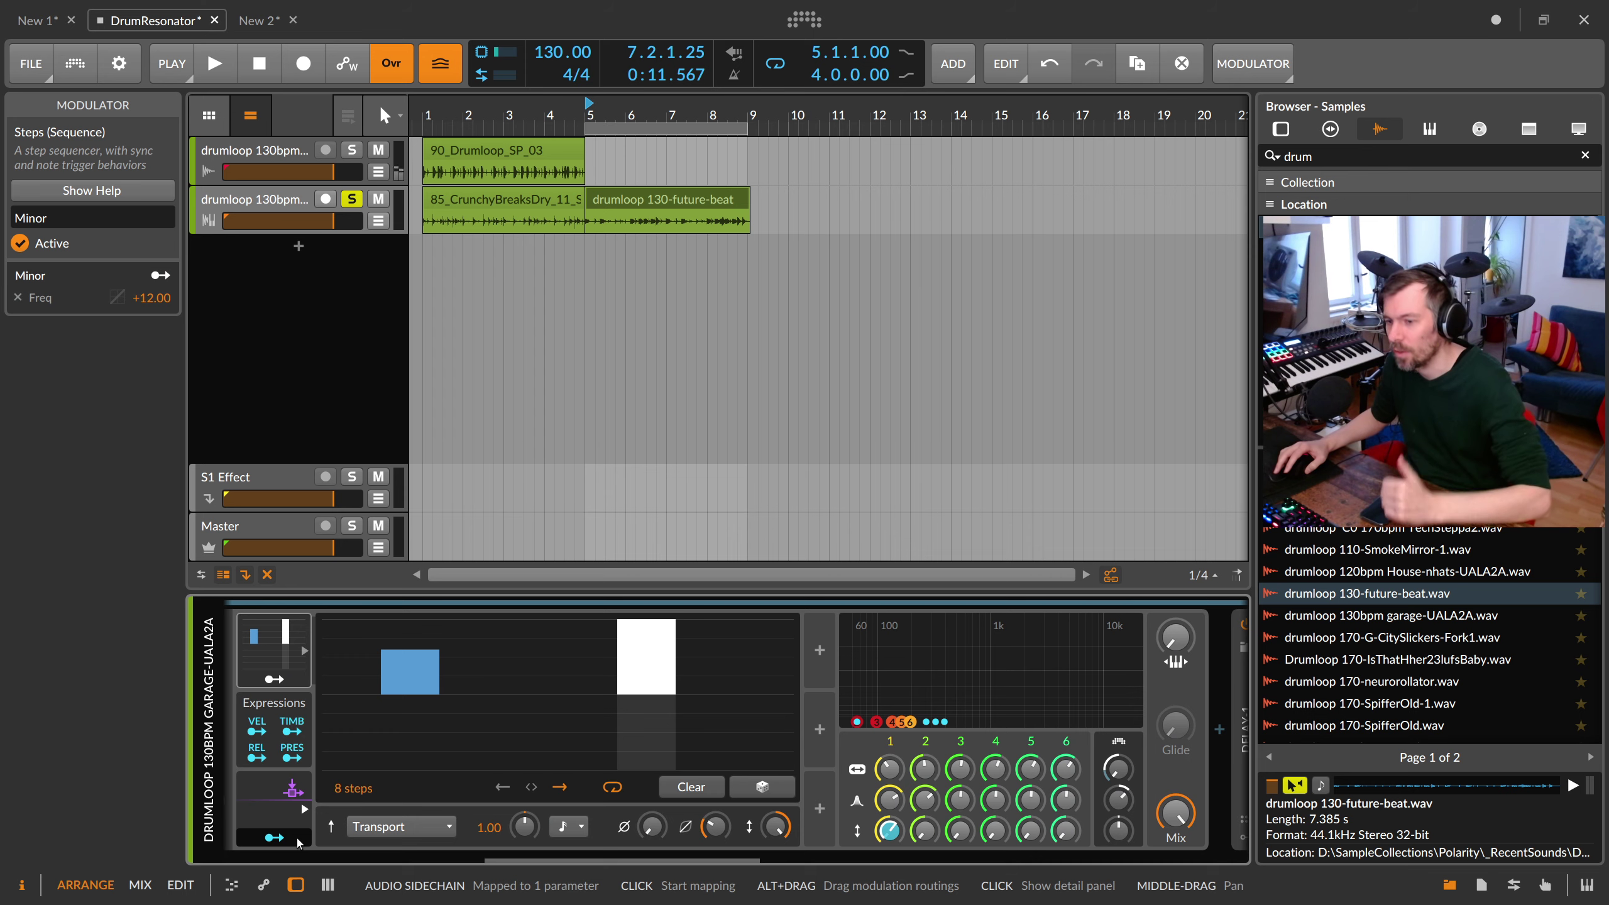
click(292, 645)
drag(591, 856, 446, 856)
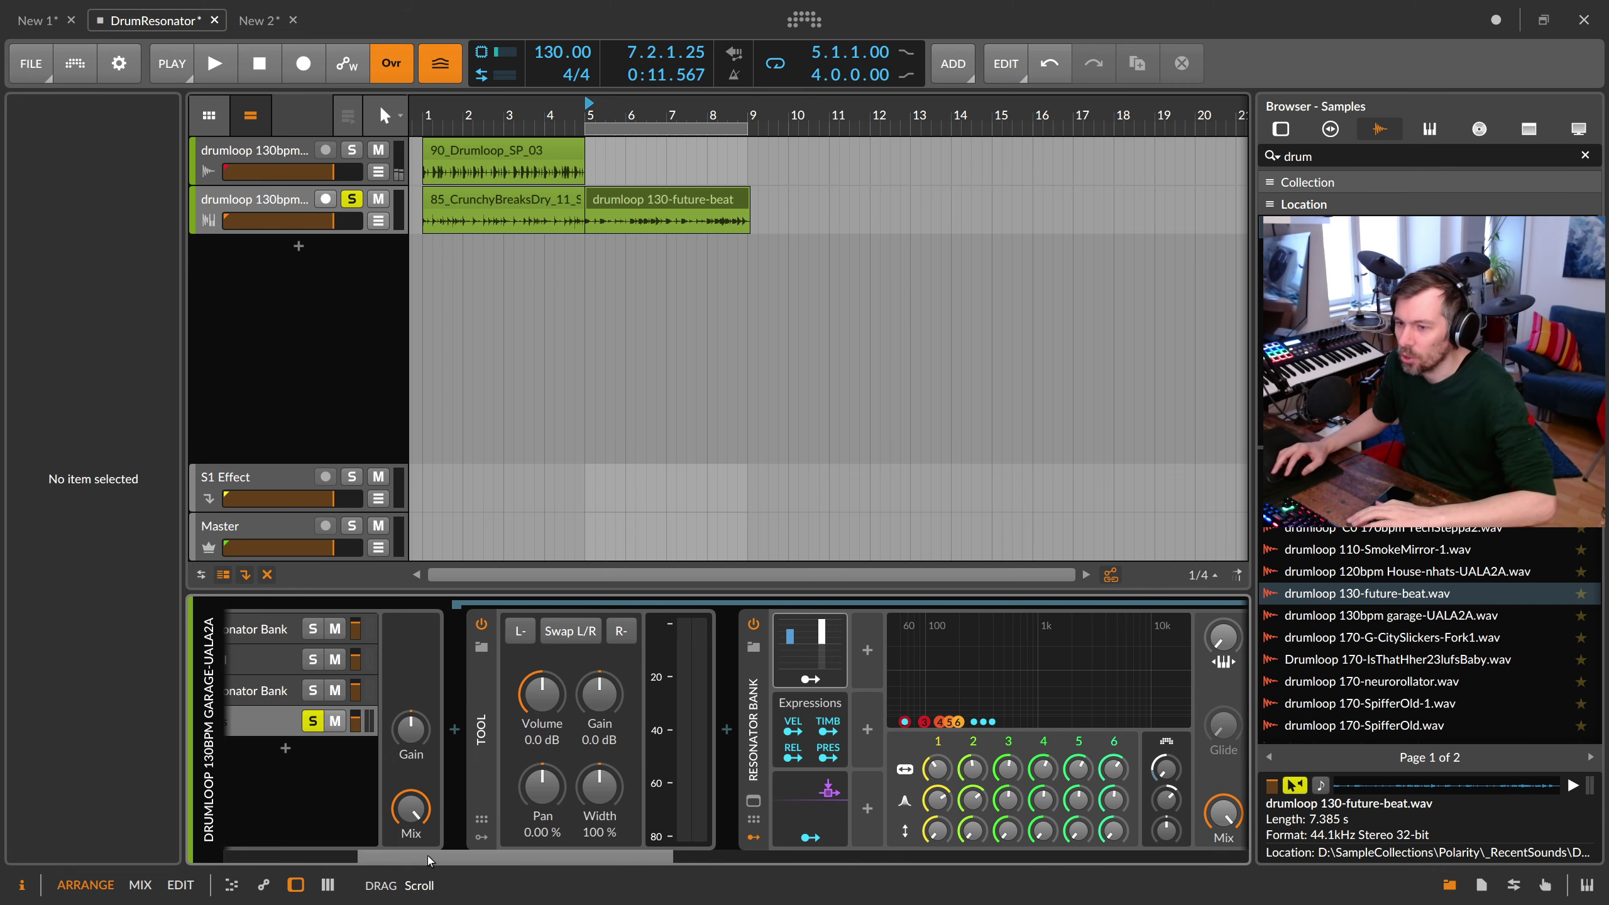
Step: Audition the loop, select Delay-1 and start playback from bar 5
key(space)
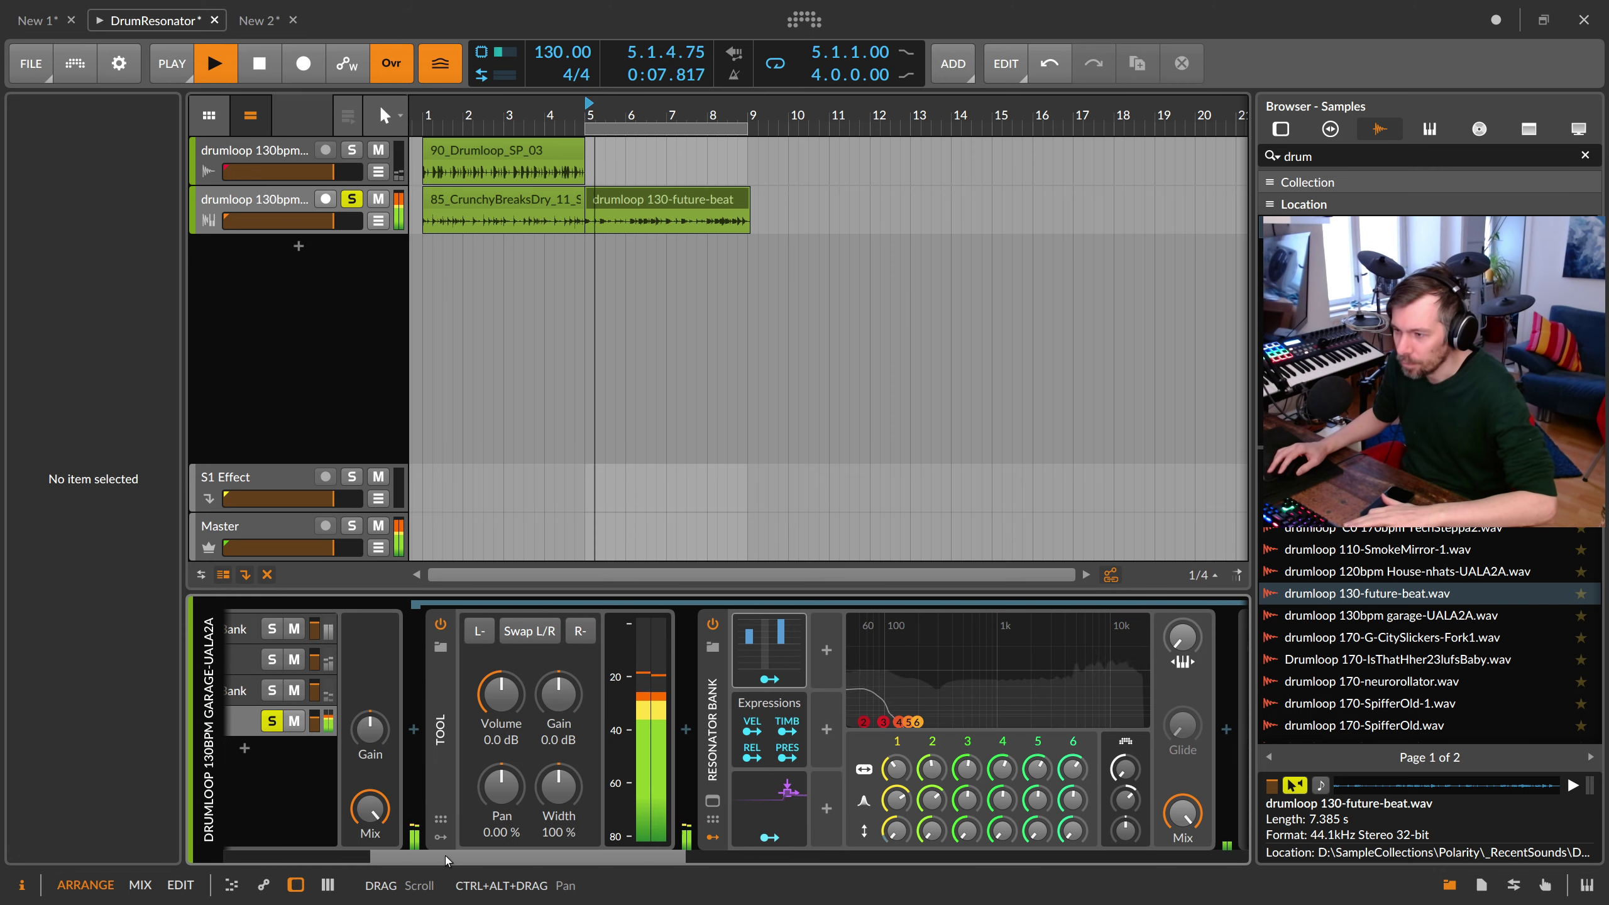
key(space)
drag(445, 857, 541, 860)
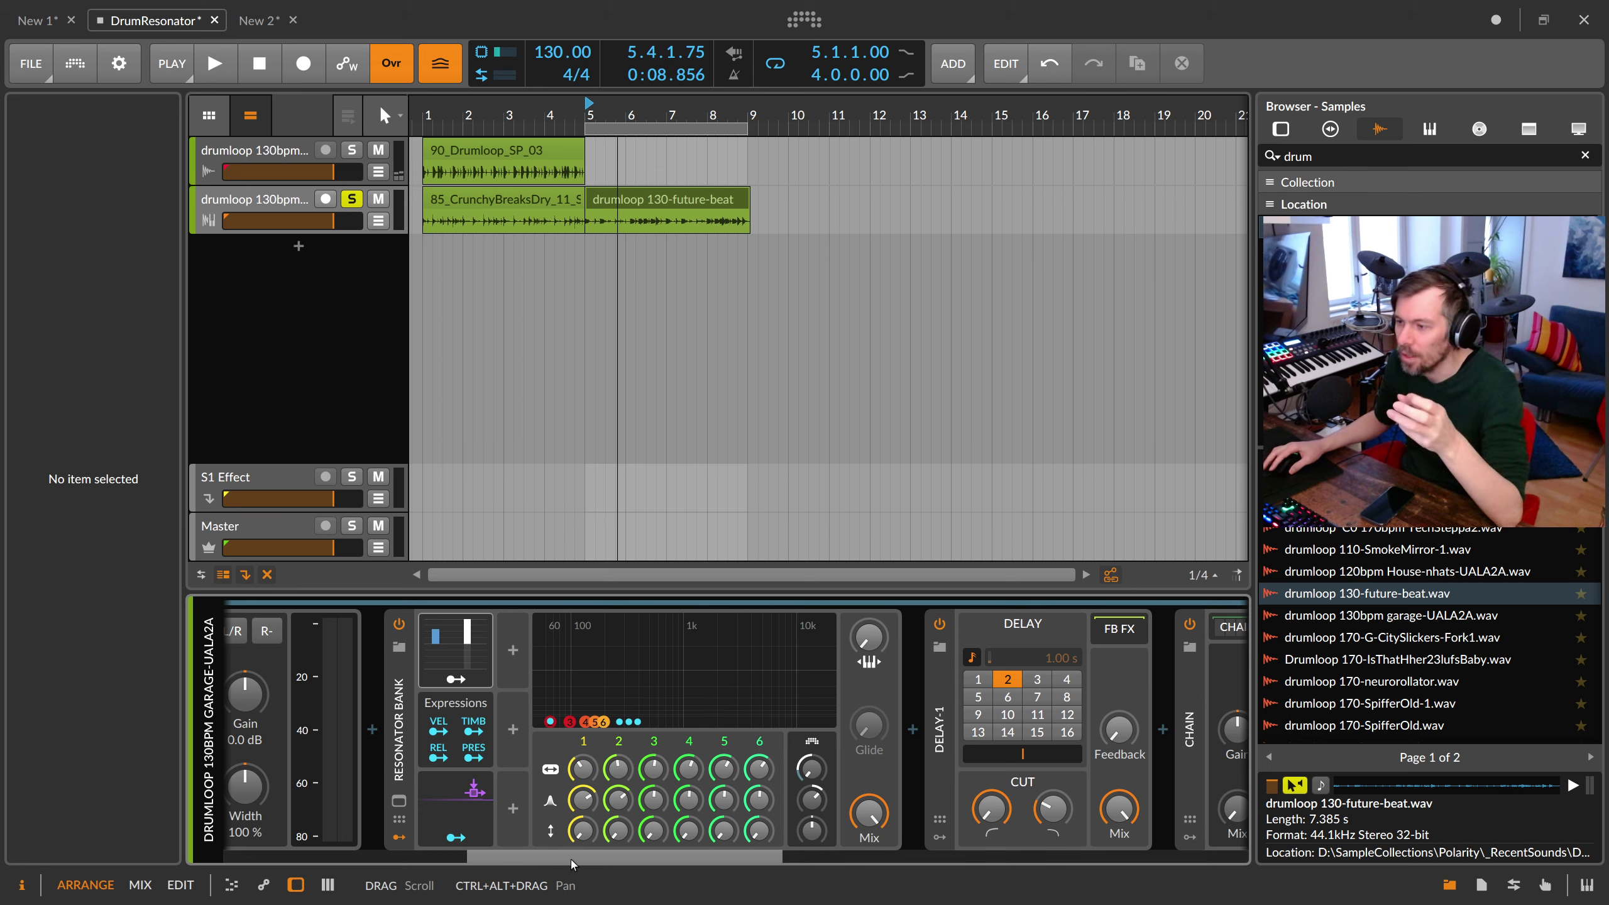
click(947, 720)
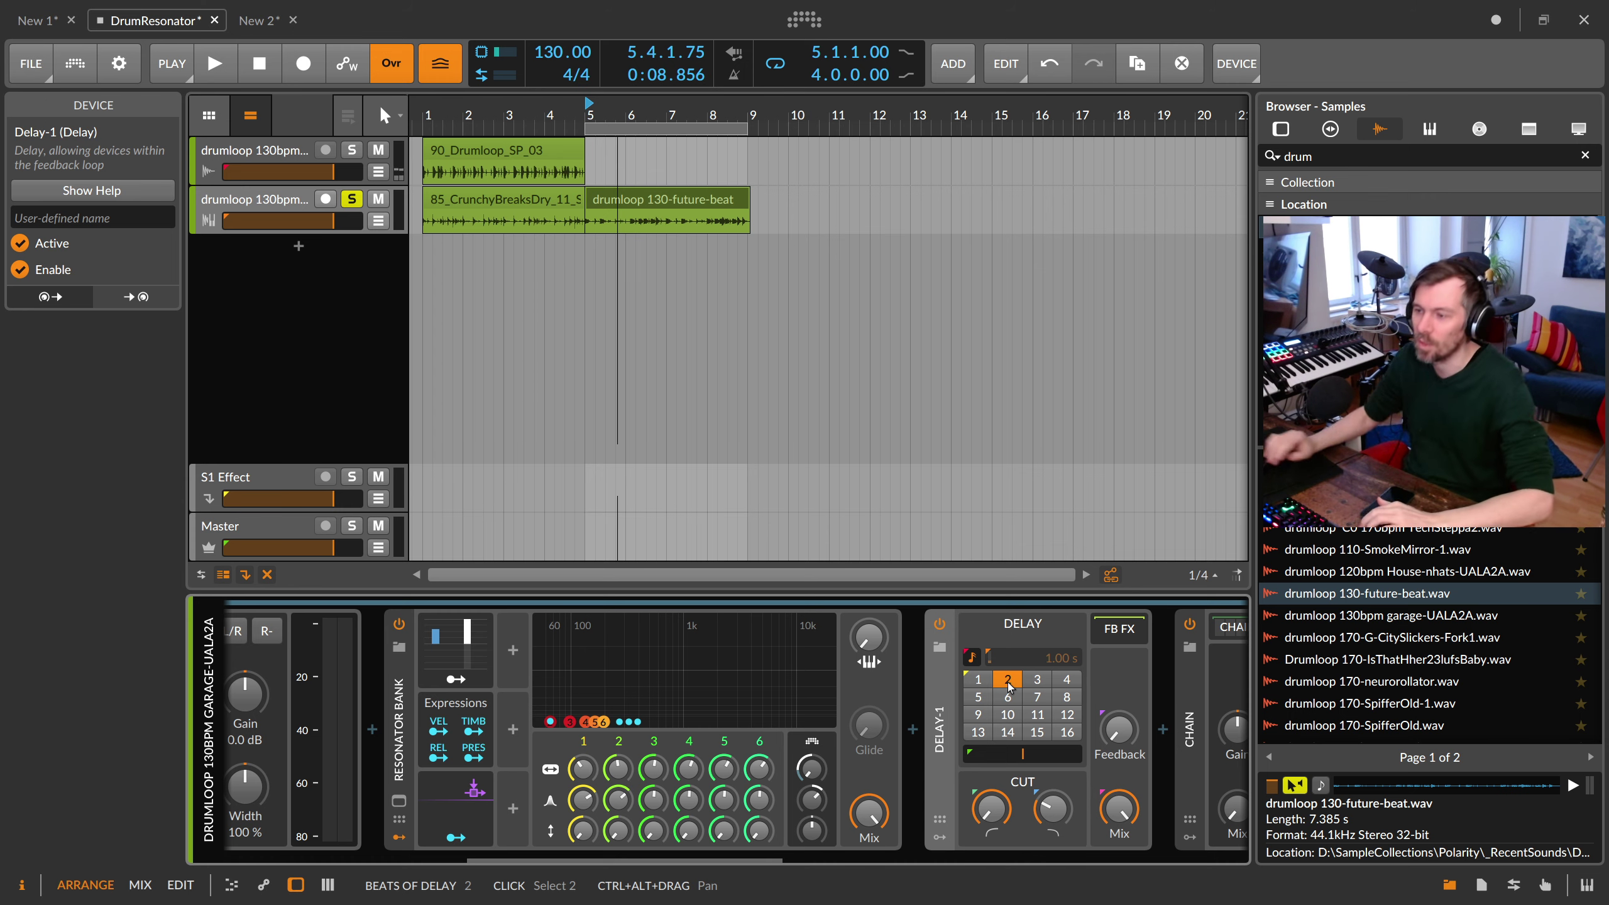
key(space)
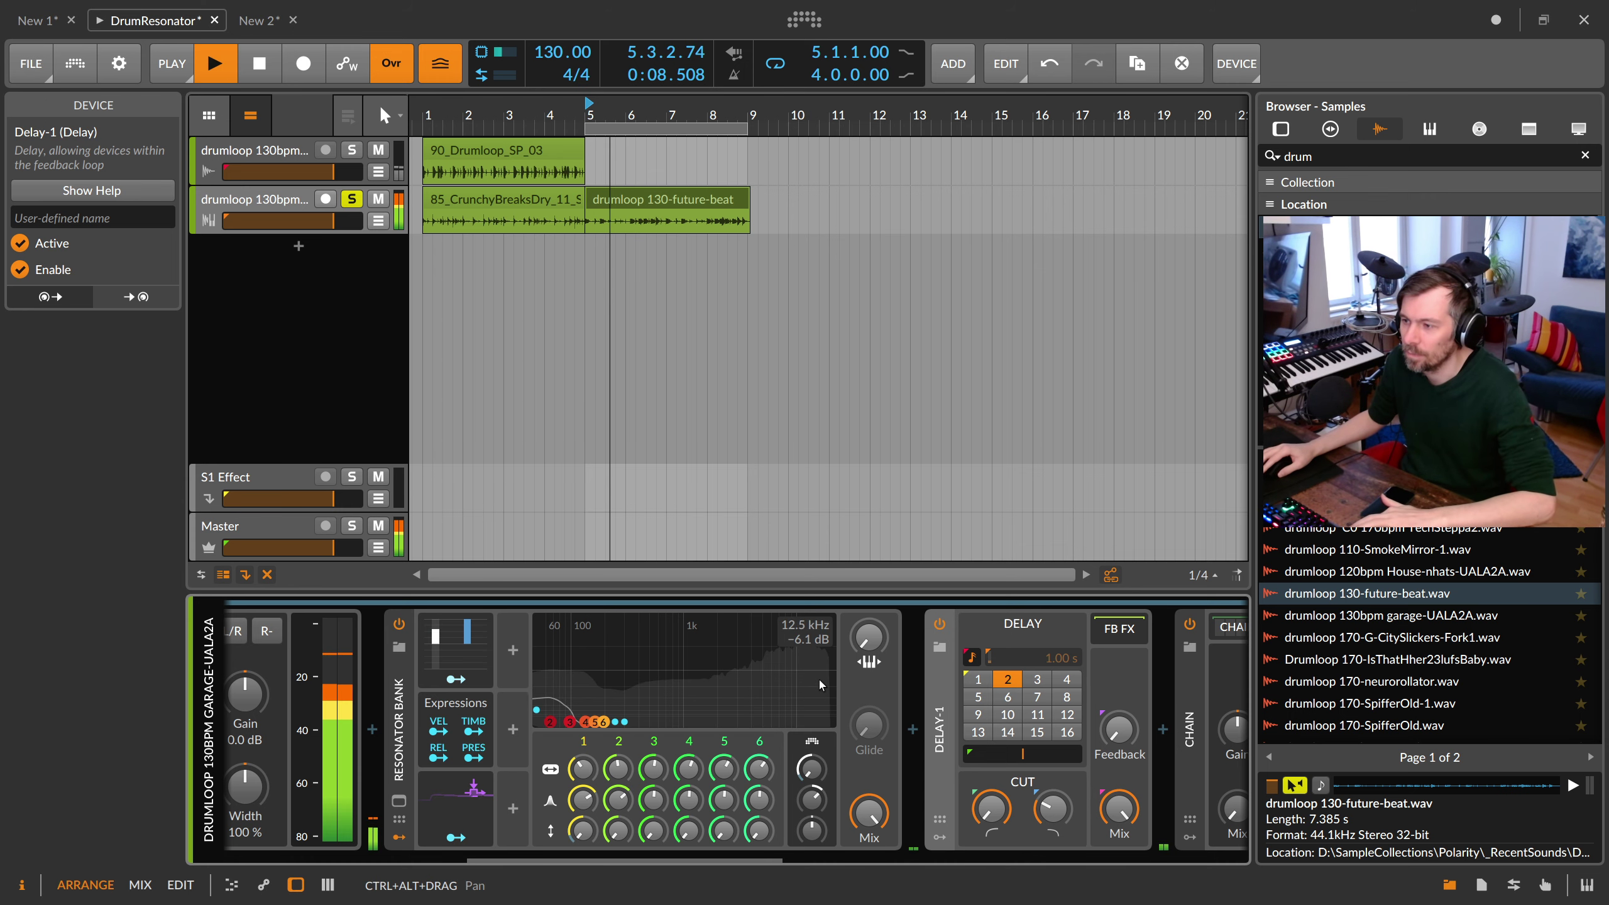
Step: Compare the loop with Delay-1 off, re-enable it, then select Distortion and Peak Limiter
click(938, 625)
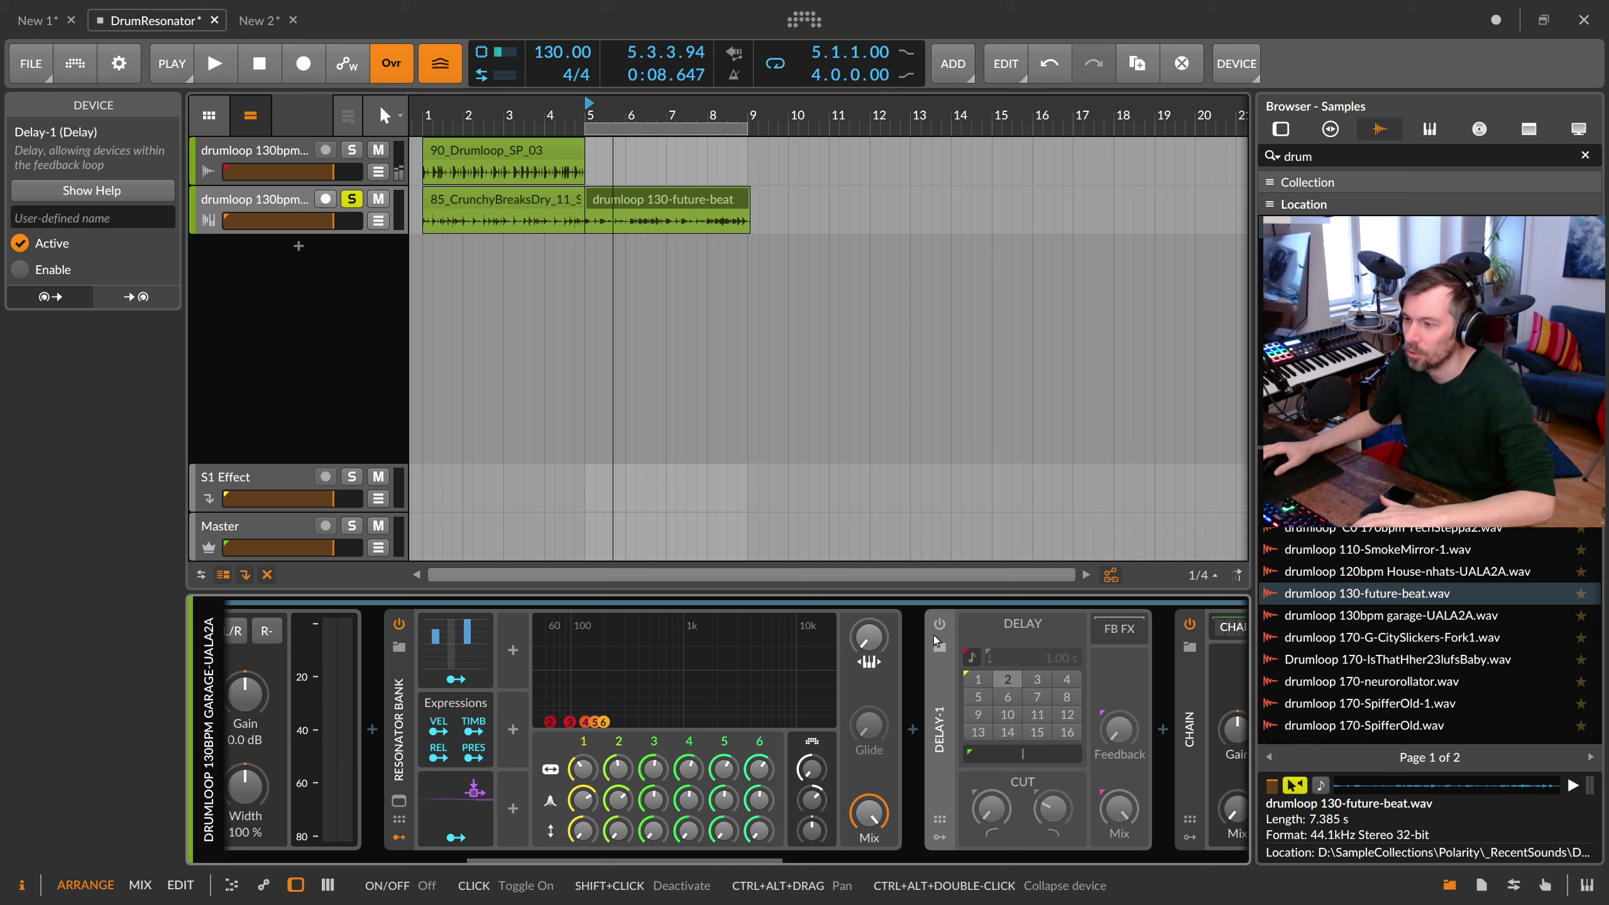
key(space)
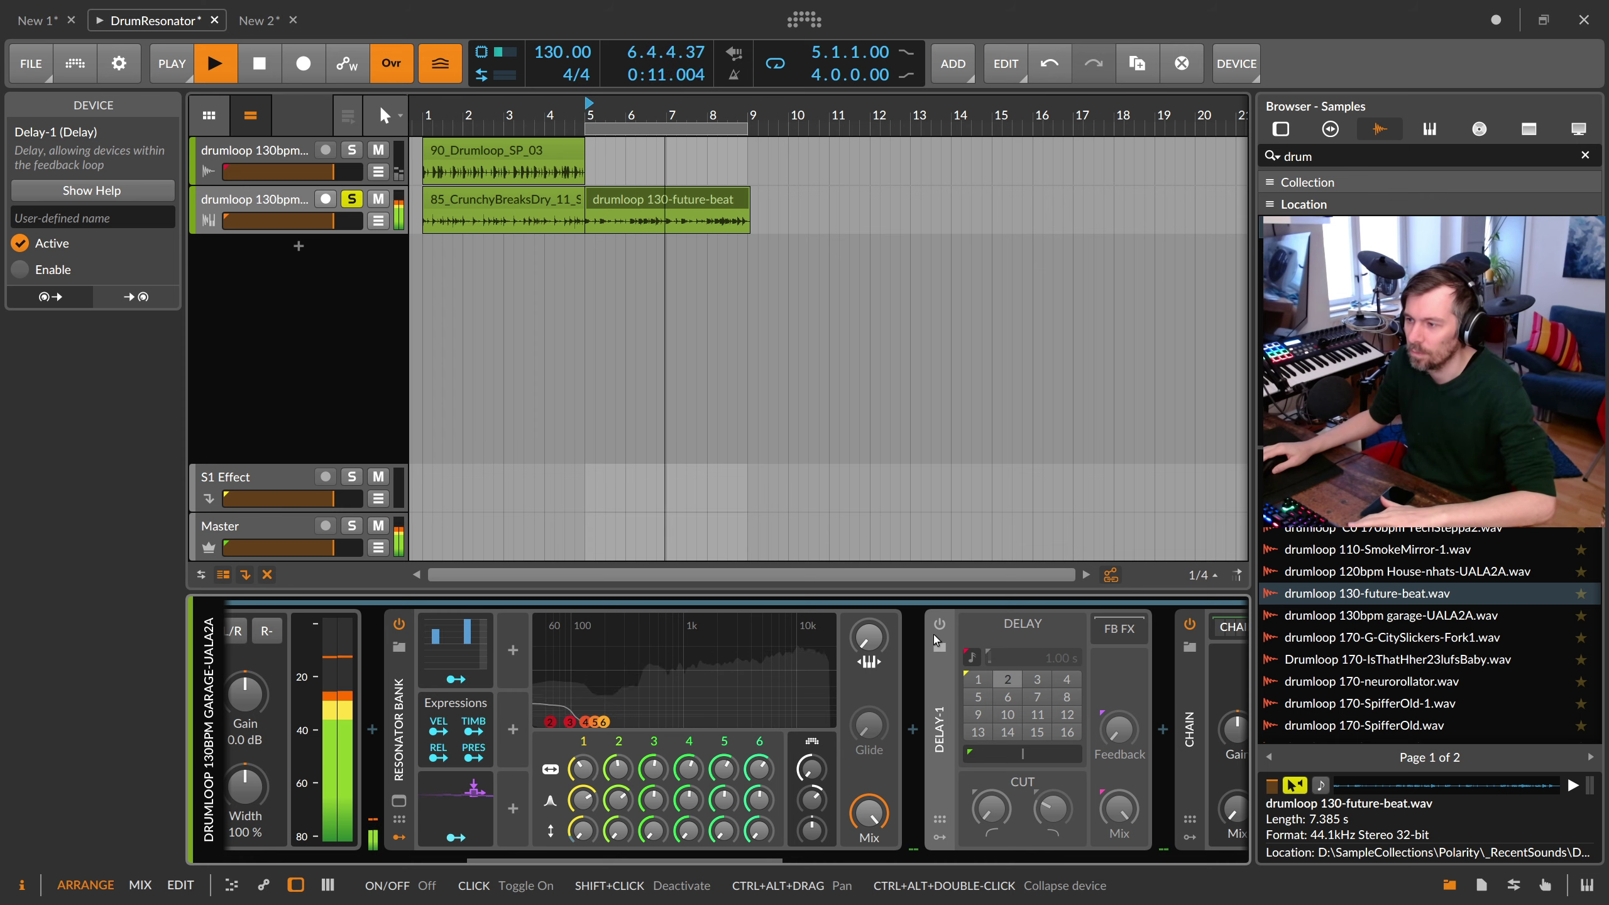
click(940, 625)
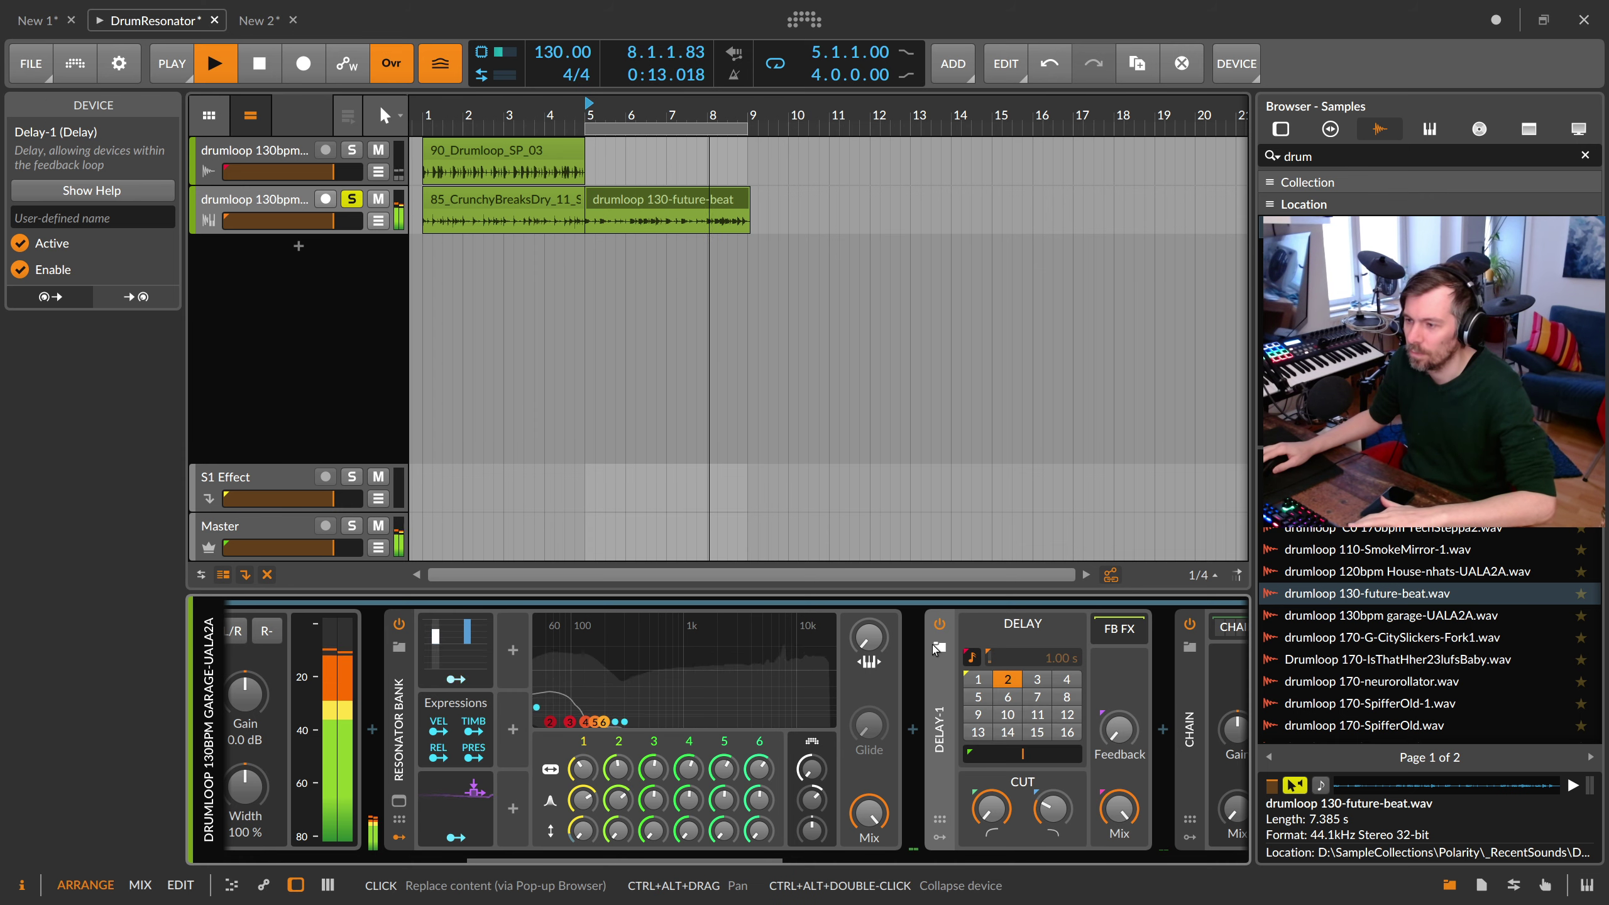
key(space)
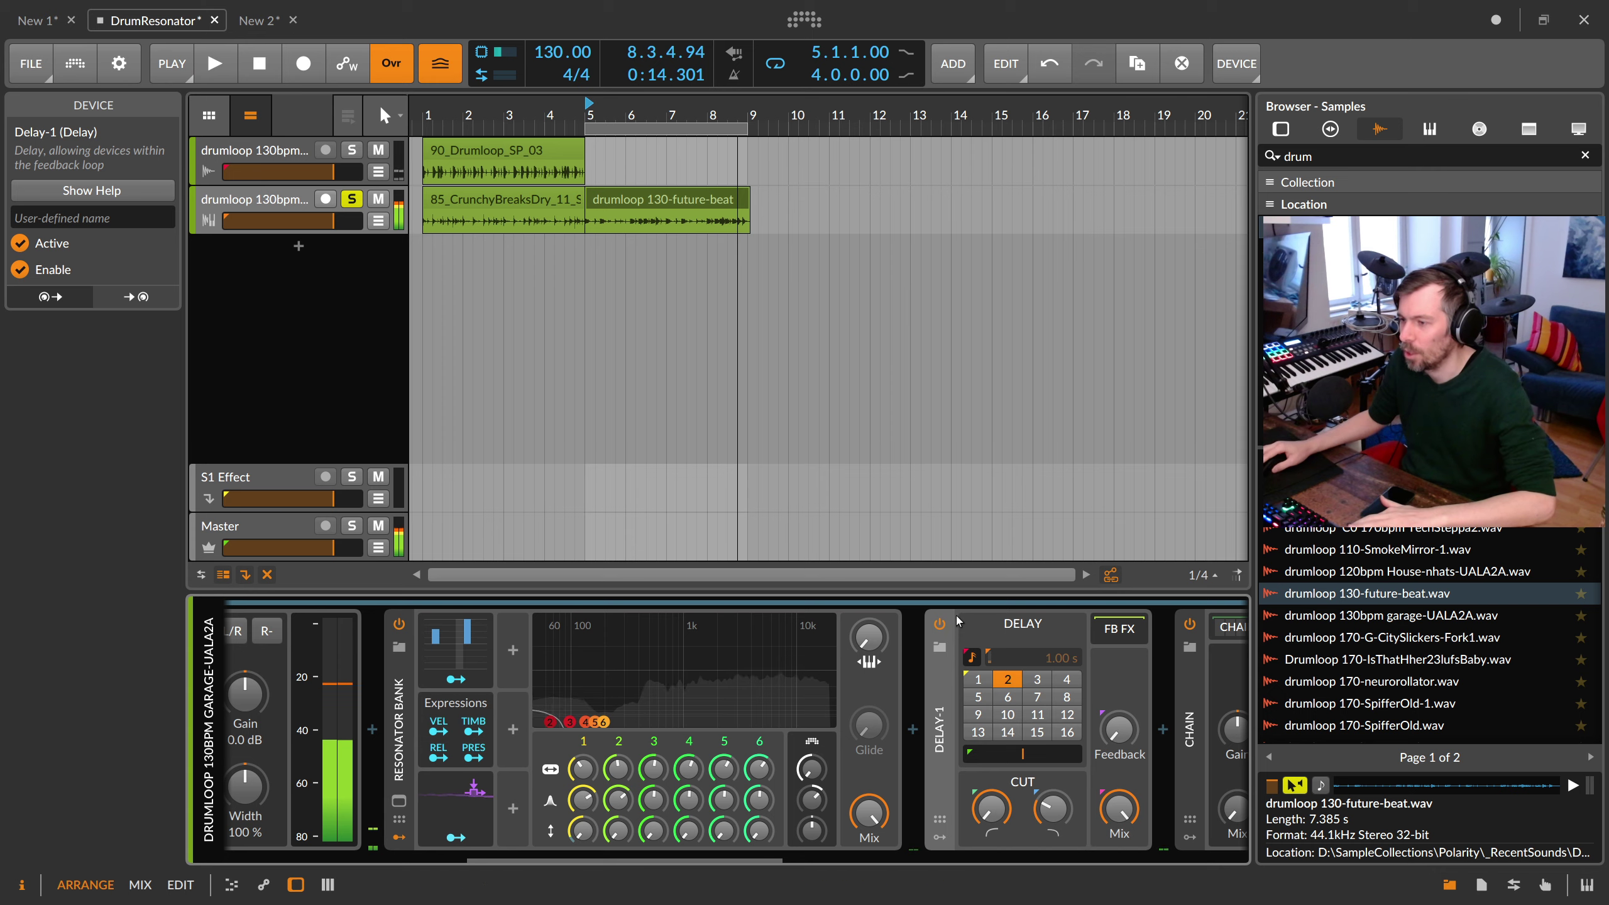
drag(755, 860, 878, 859)
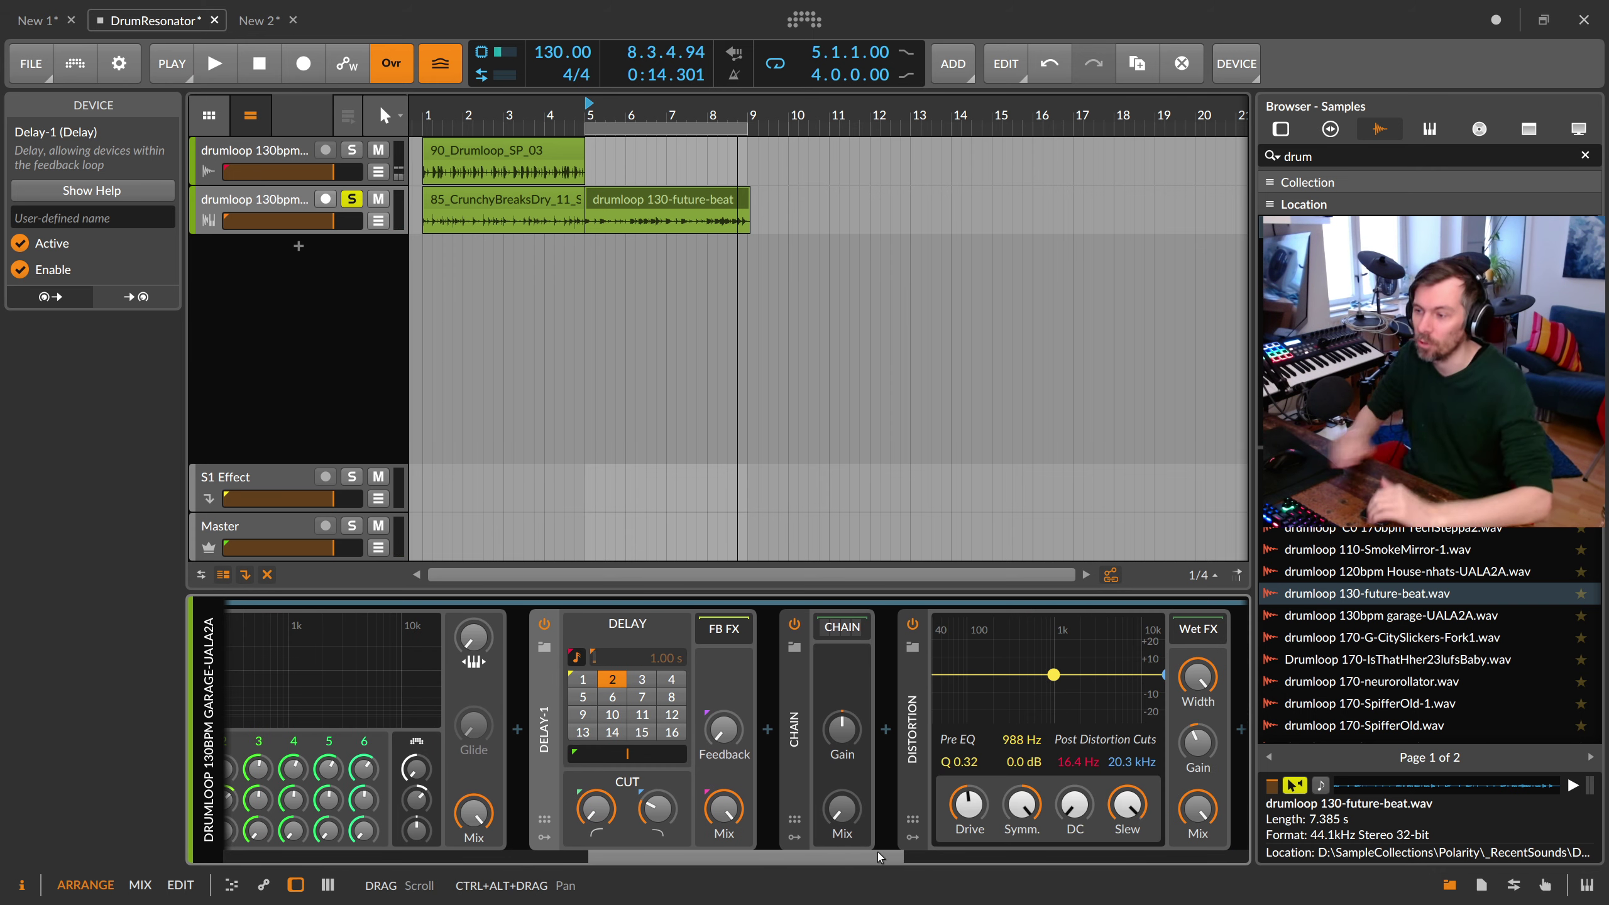
click(914, 780)
drag(888, 858, 1064, 856)
click(721, 751)
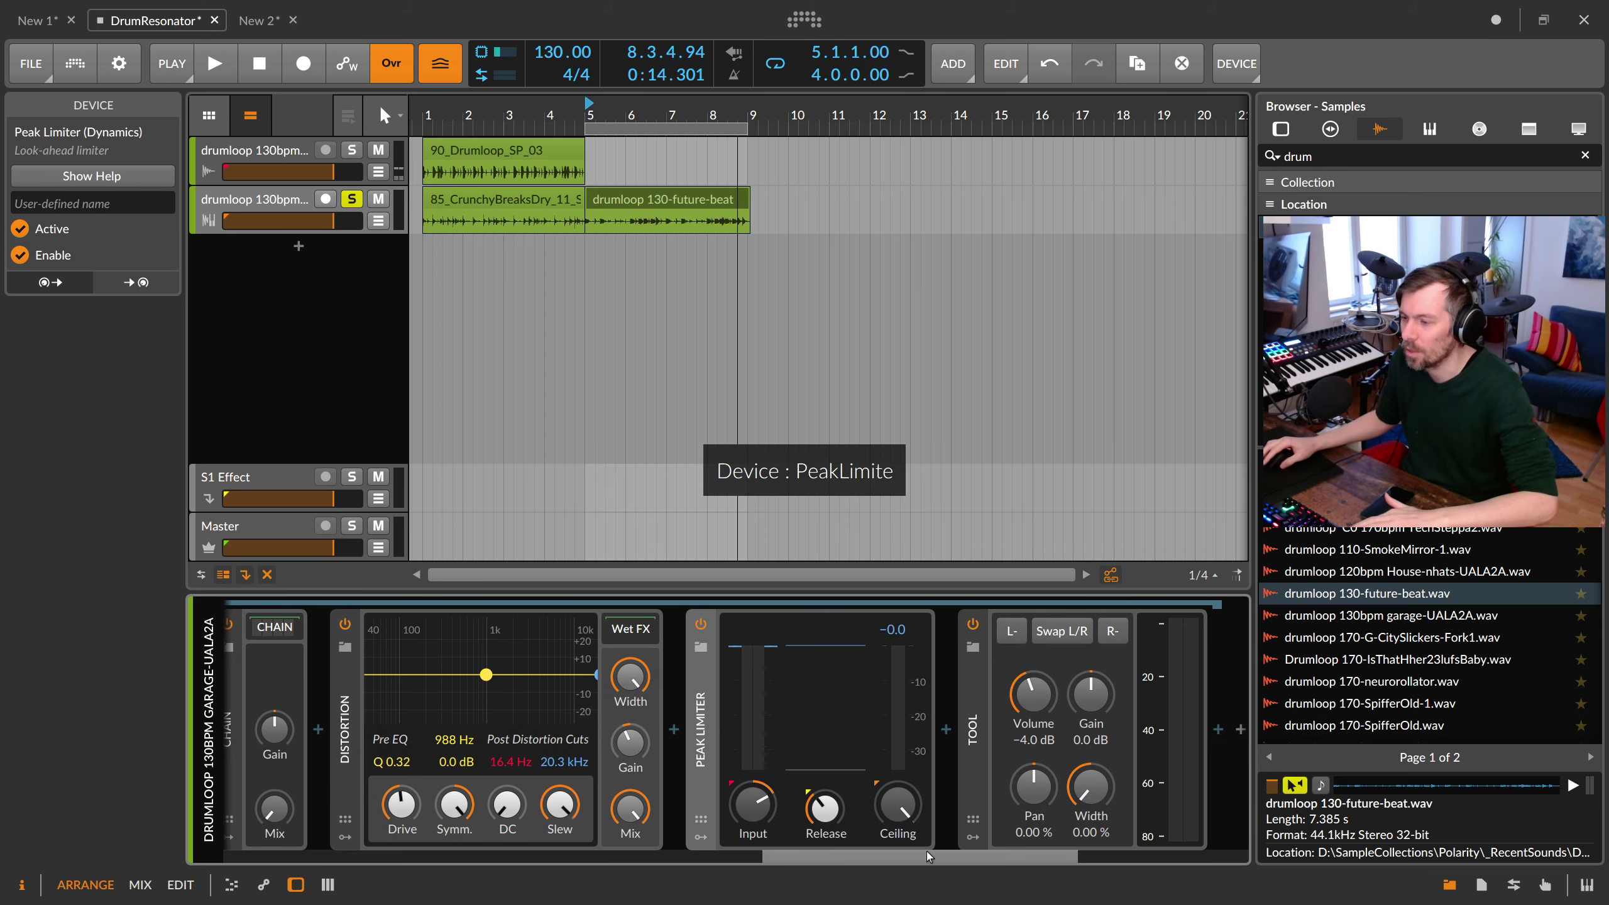
drag(926, 855, 407, 828)
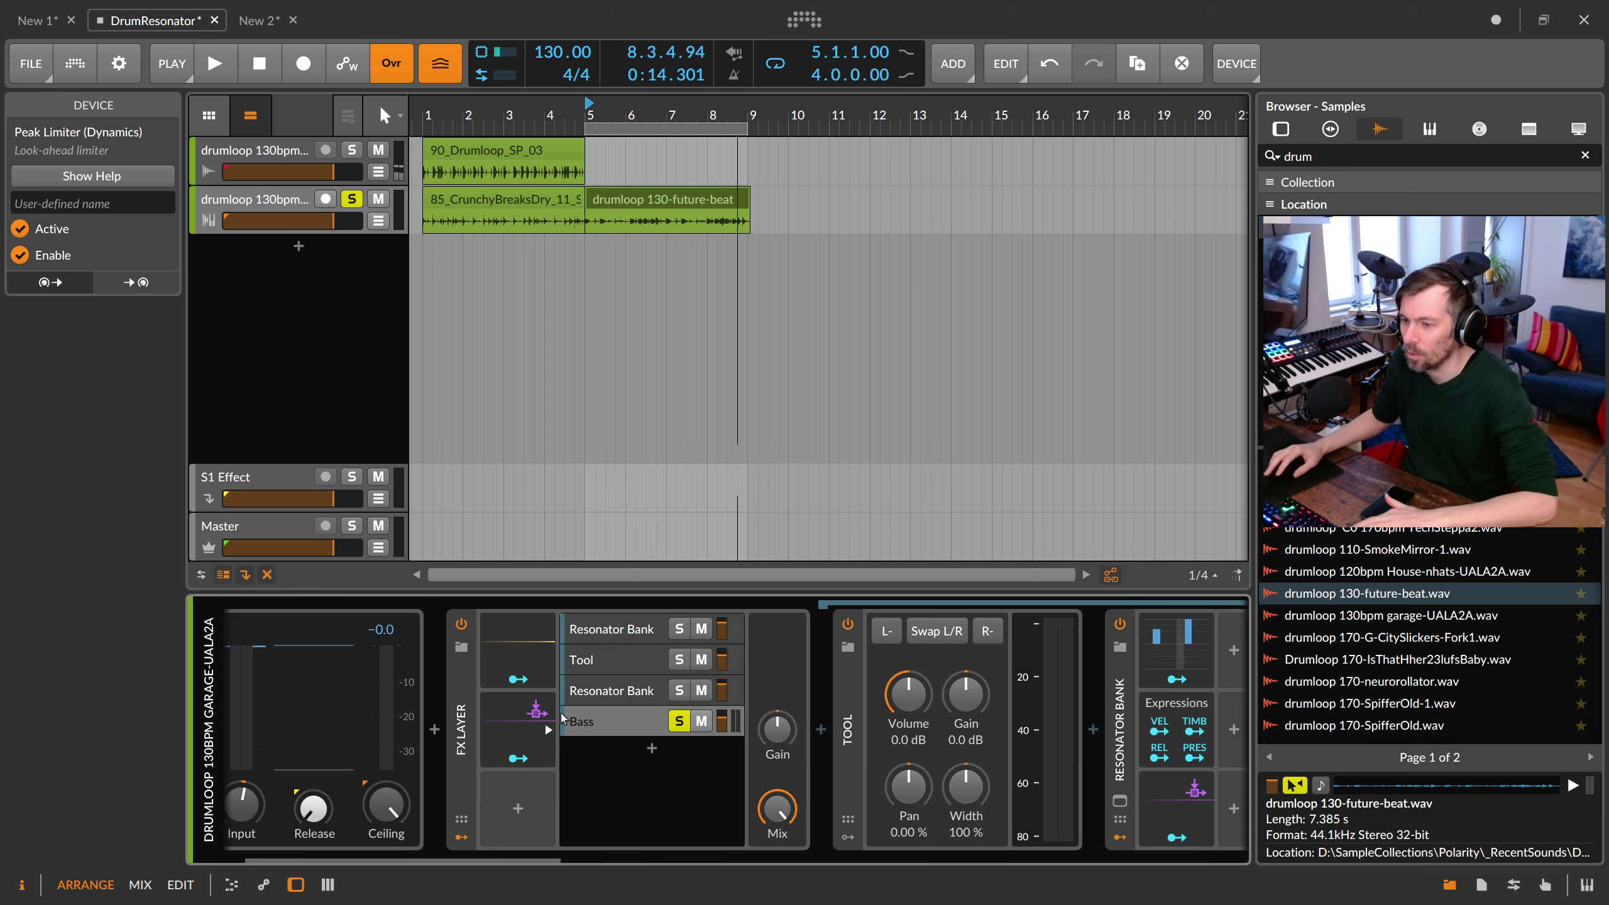
Step: Move the FX Layer solo from the Bass layer to the second Resonator Bank layer
click(679, 722)
click(636, 691)
click(679, 691)
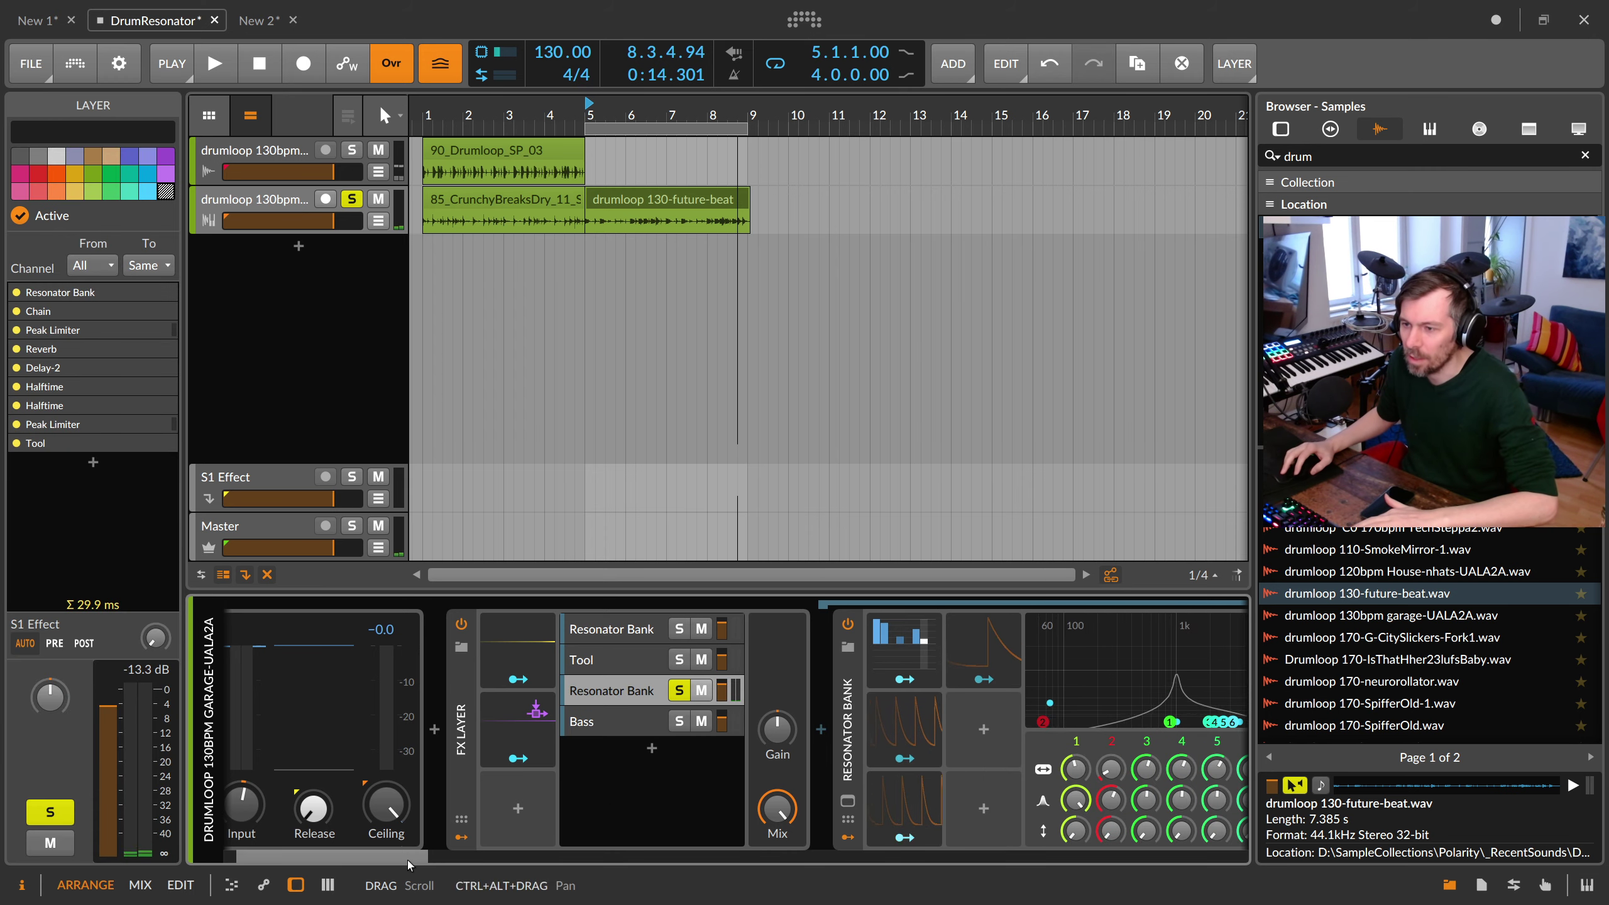
drag(410, 860, 438, 858)
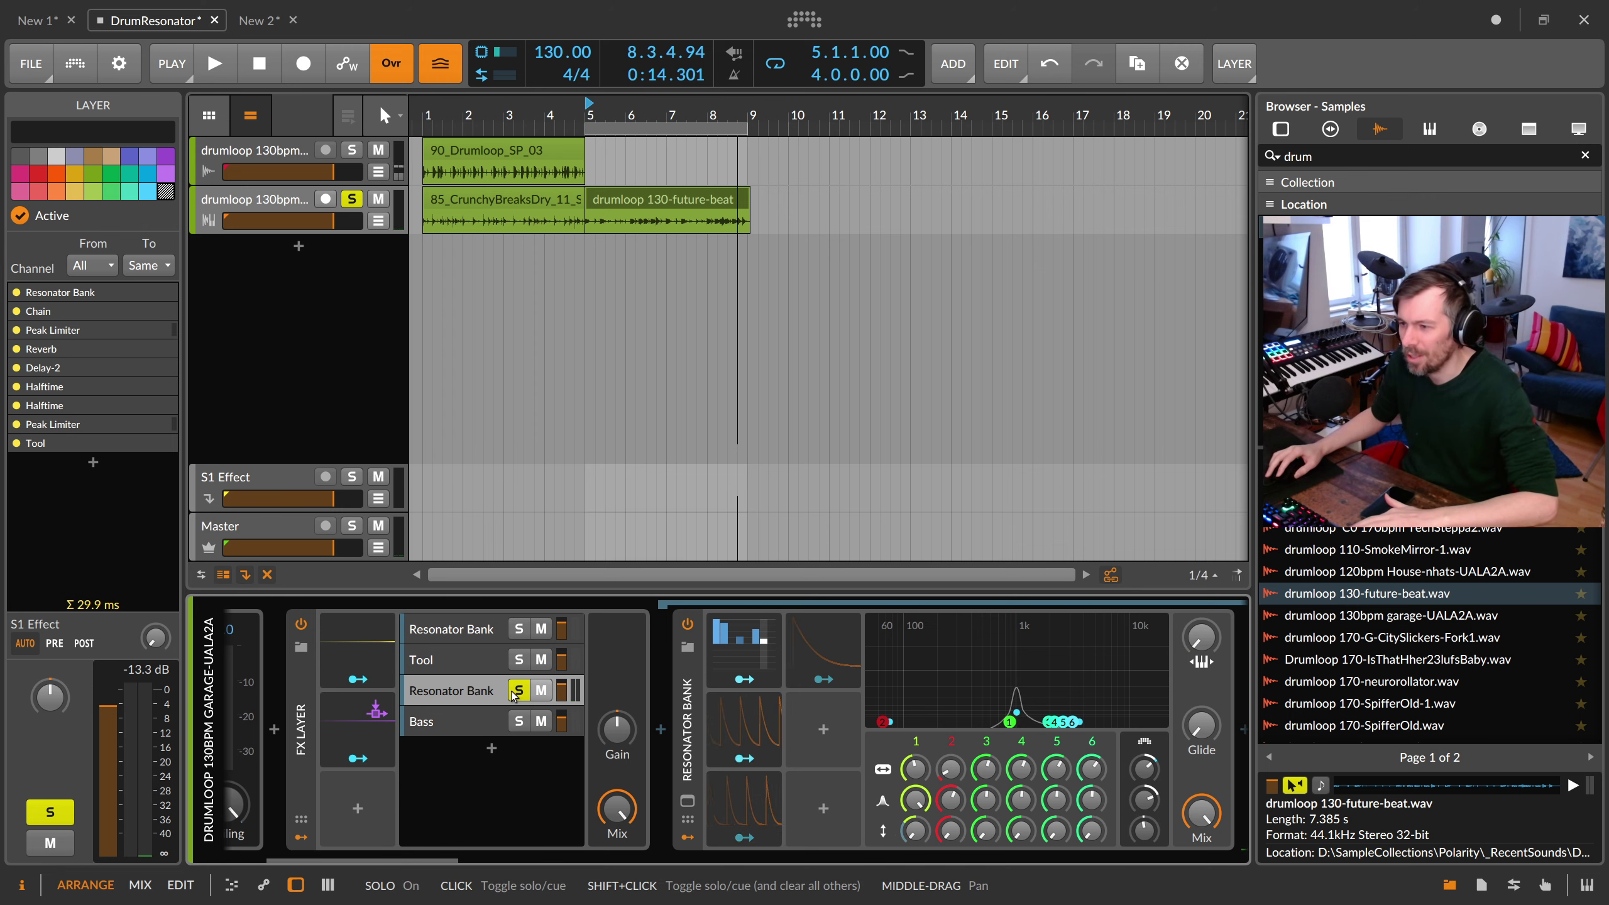
drag(440, 860, 466, 860)
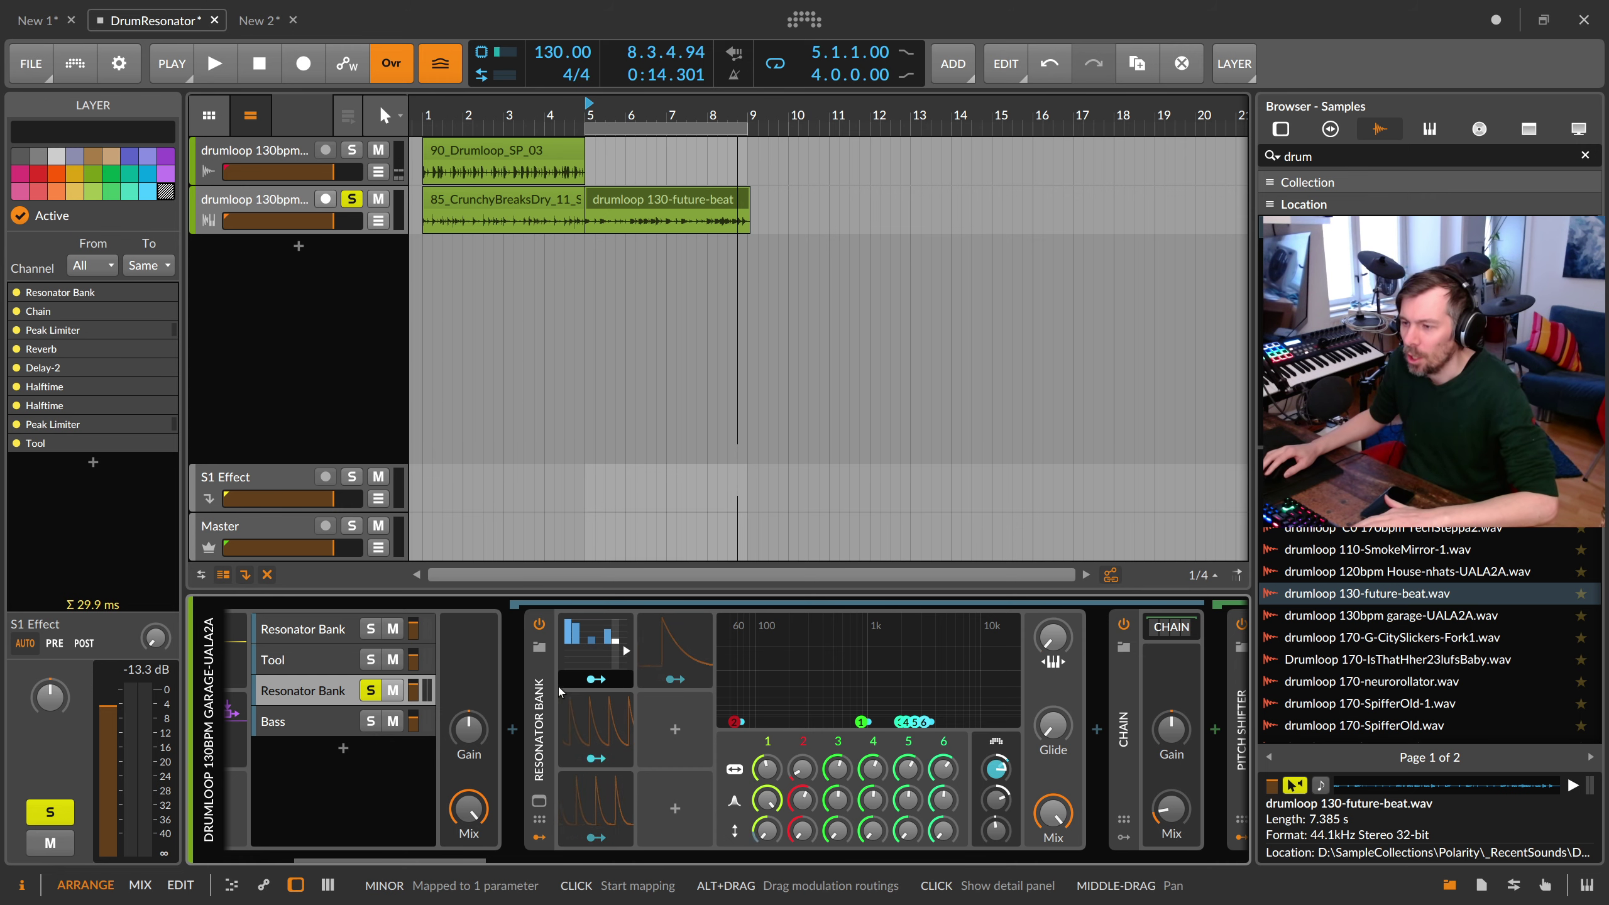
Step: Open and close the second Resonator Bank's Steps pattern editor
click(596, 643)
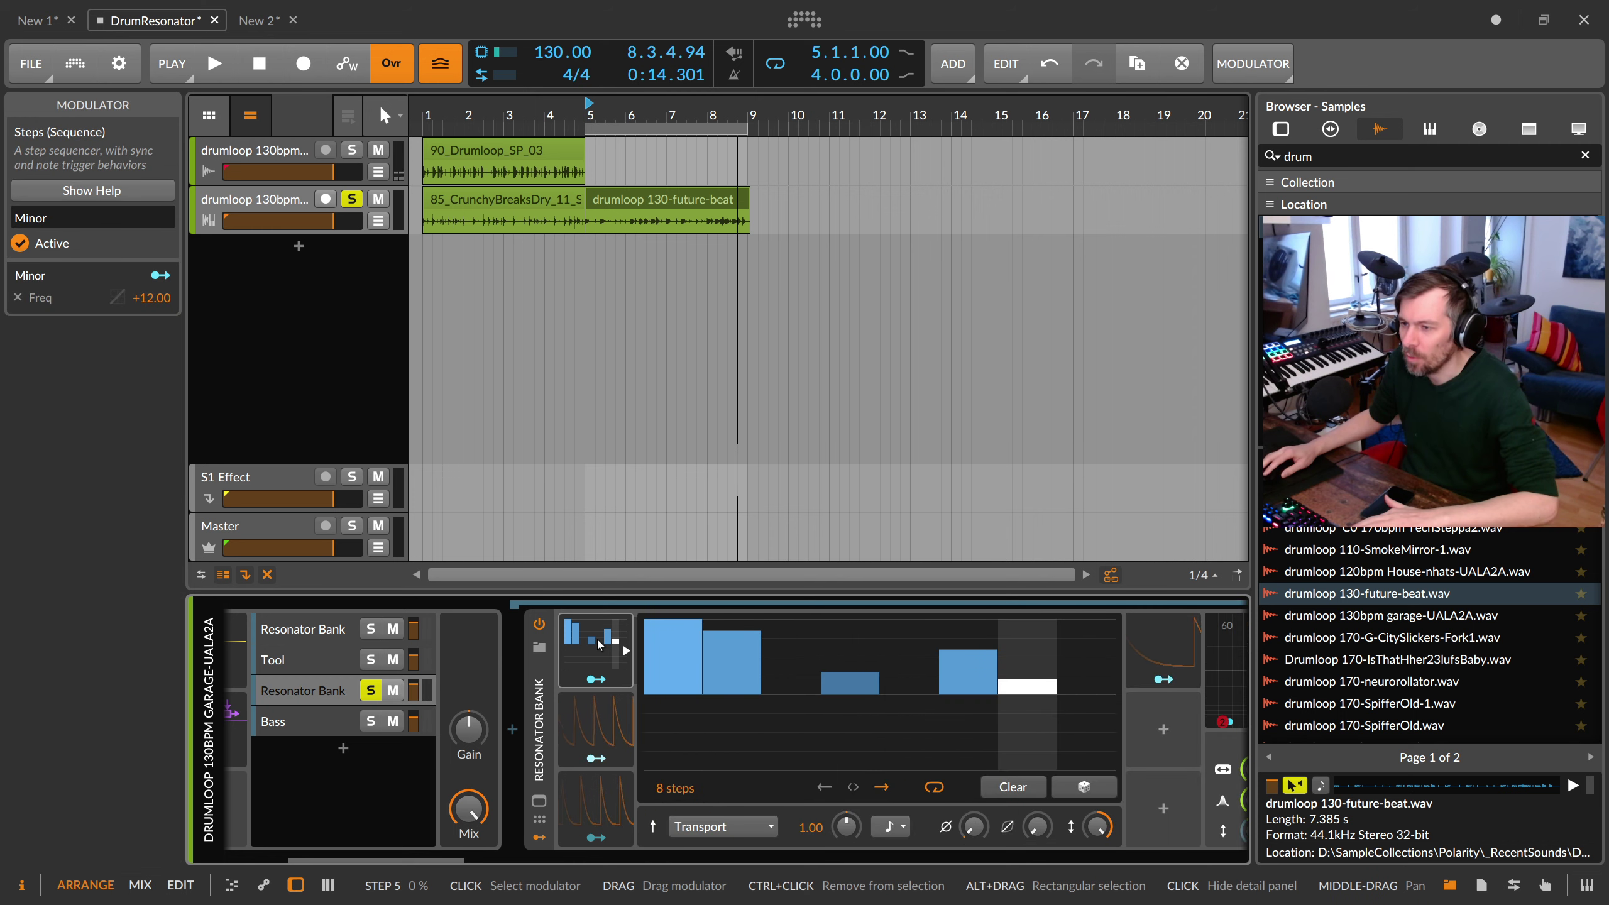
click(596, 679)
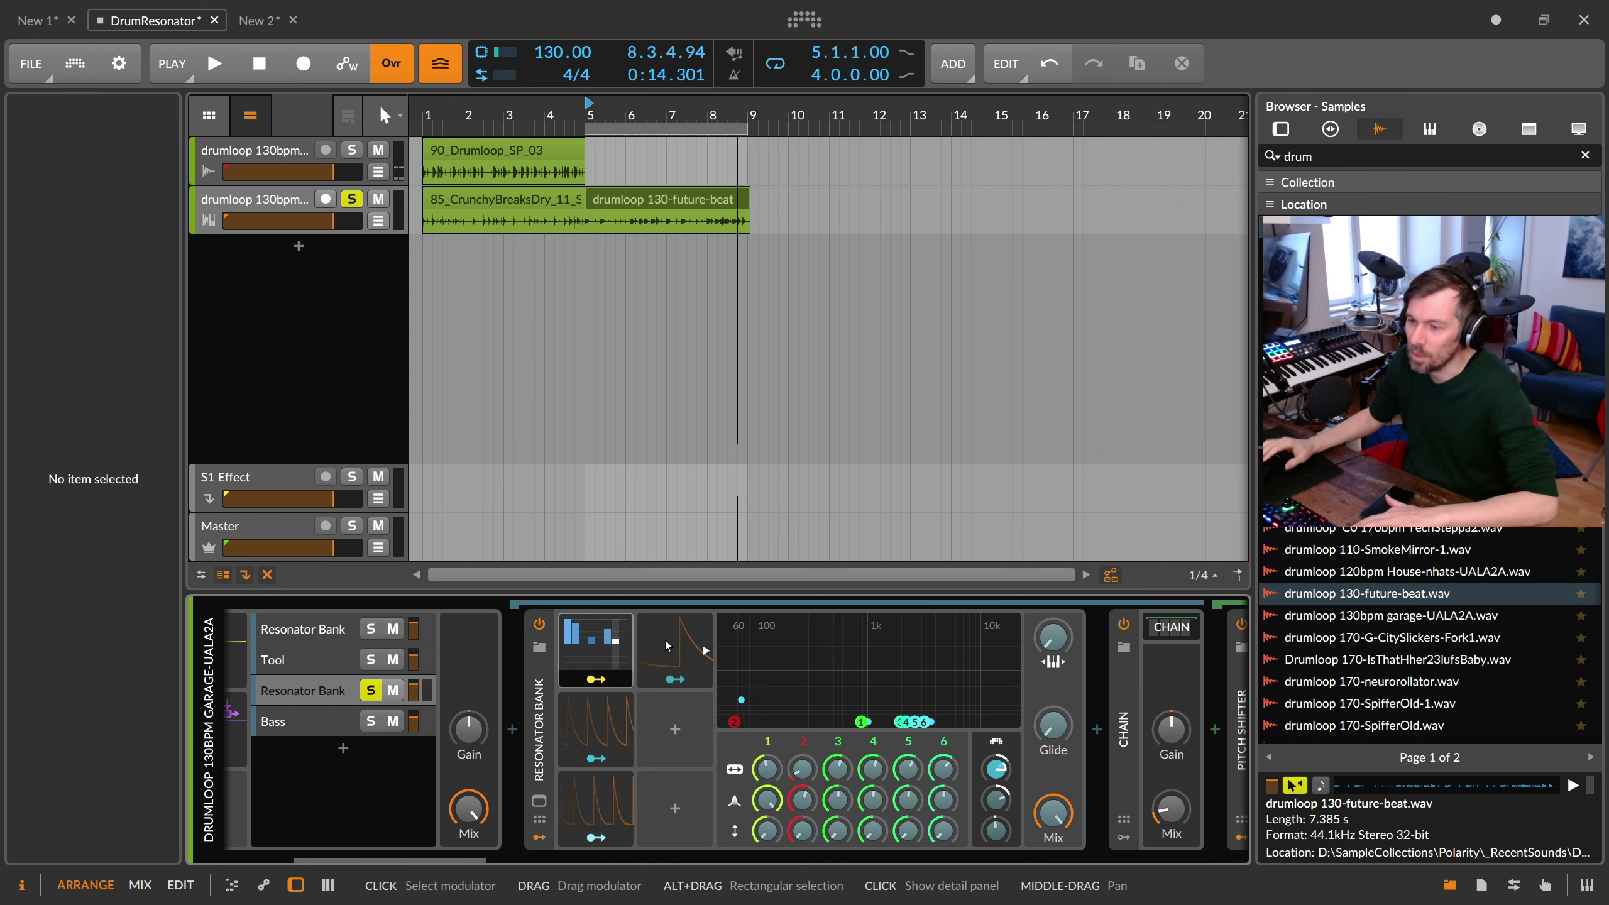
Step: Reshape Classic LFO 1's output curve to about -48%, auditioning each change with playback
click(602, 713)
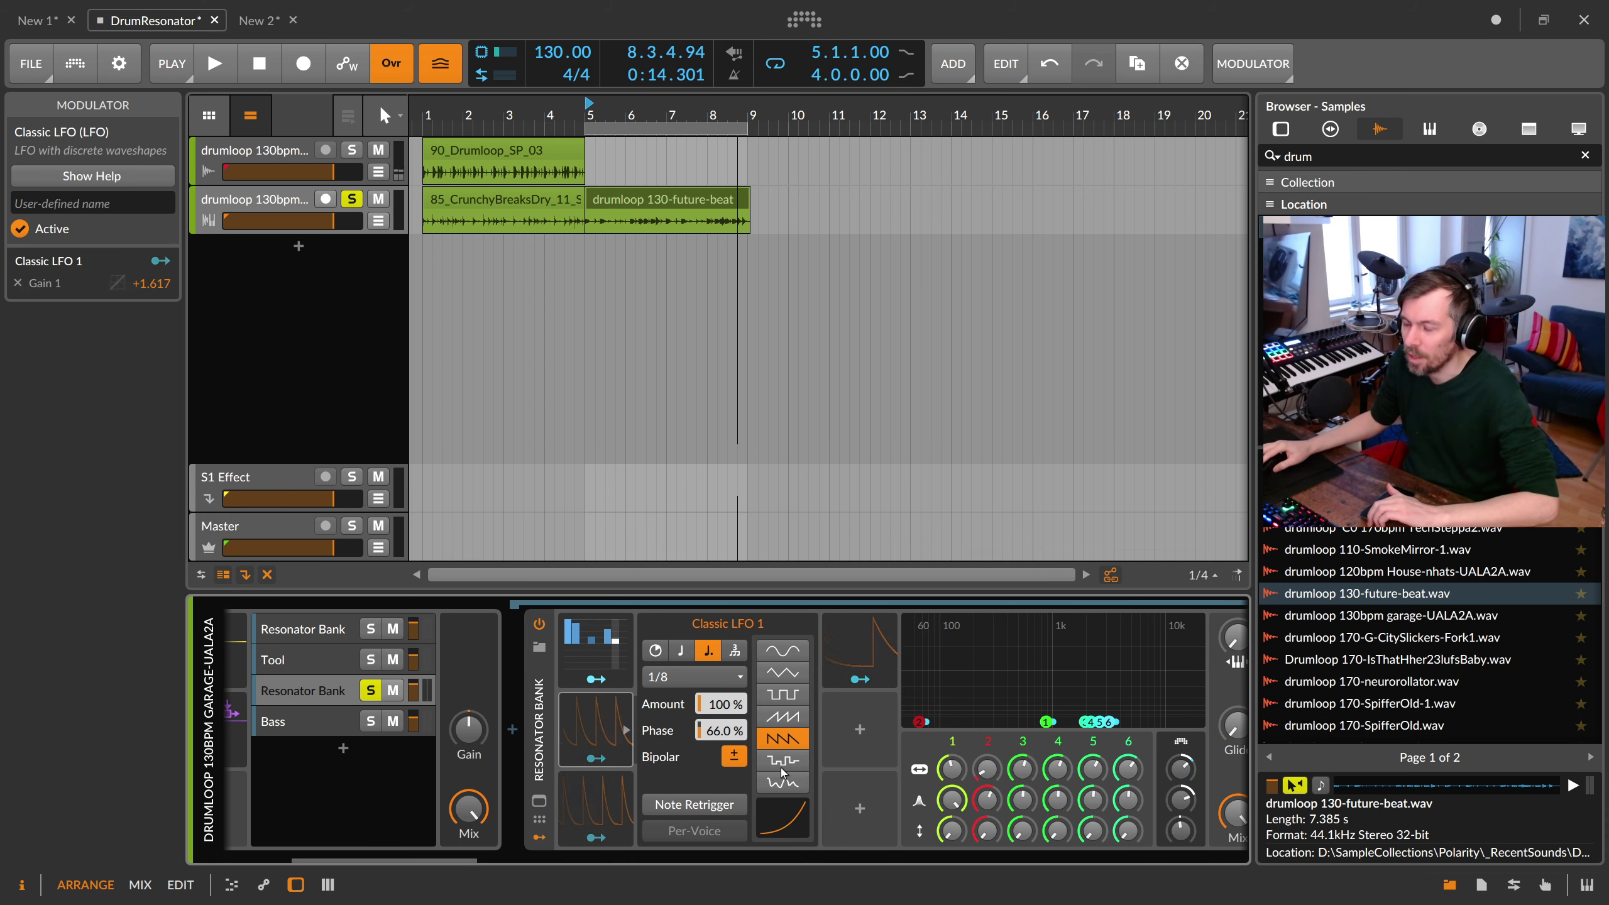
drag(790, 811, 790, 806)
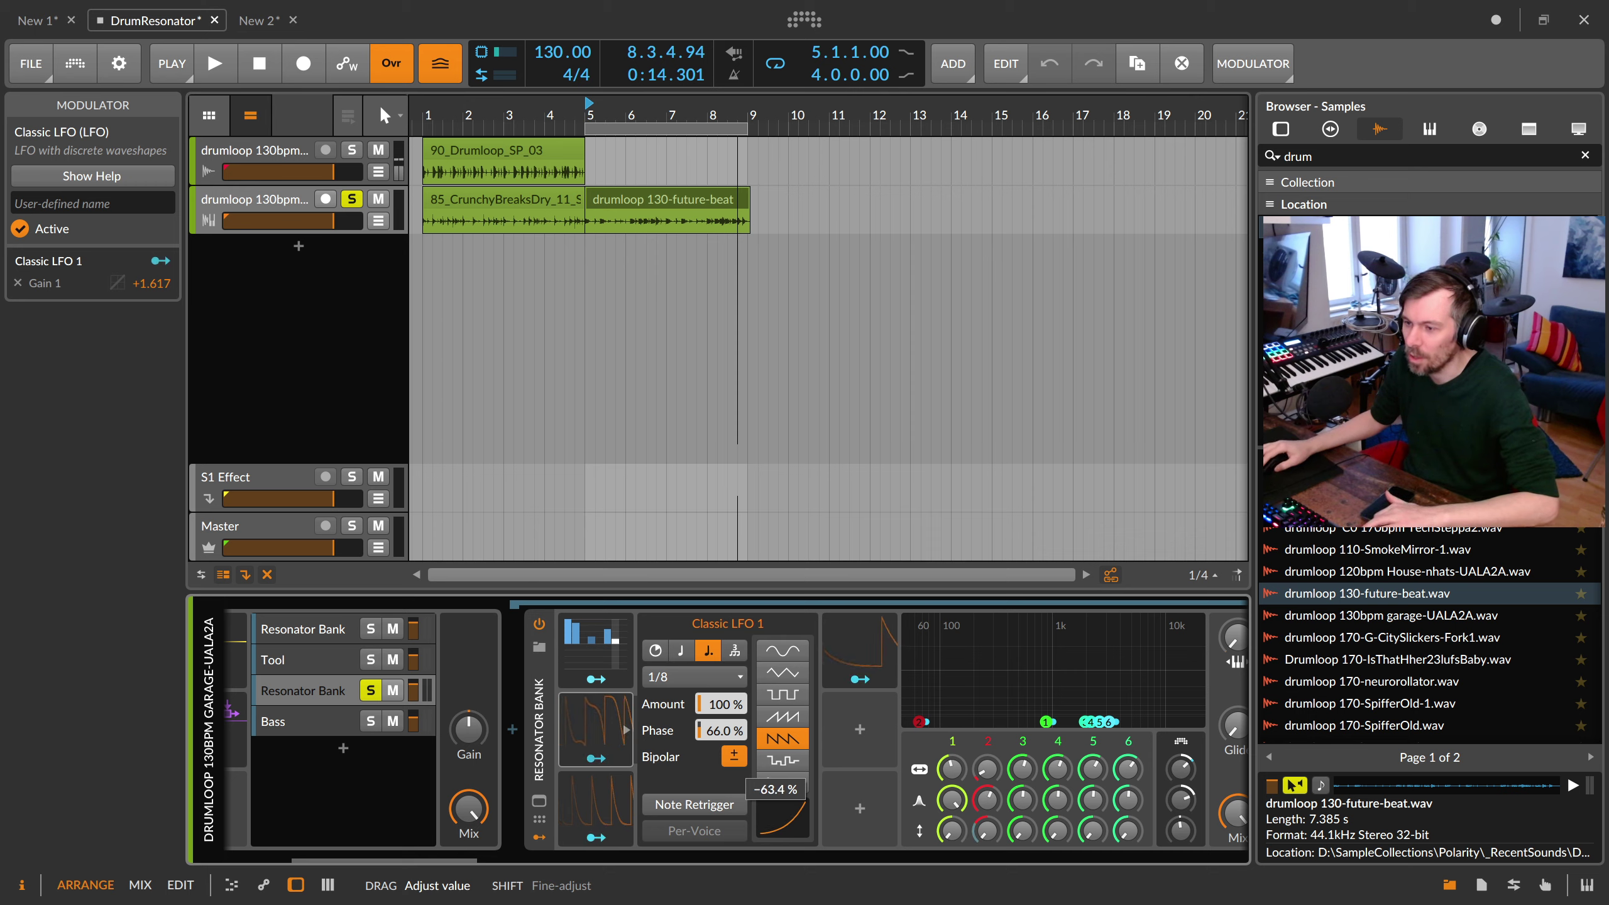
mouse_move(791, 804)
mouse_down()
mouse_move(791, 666)
mouse_move(790, 881)
mouse_up()
key(space)
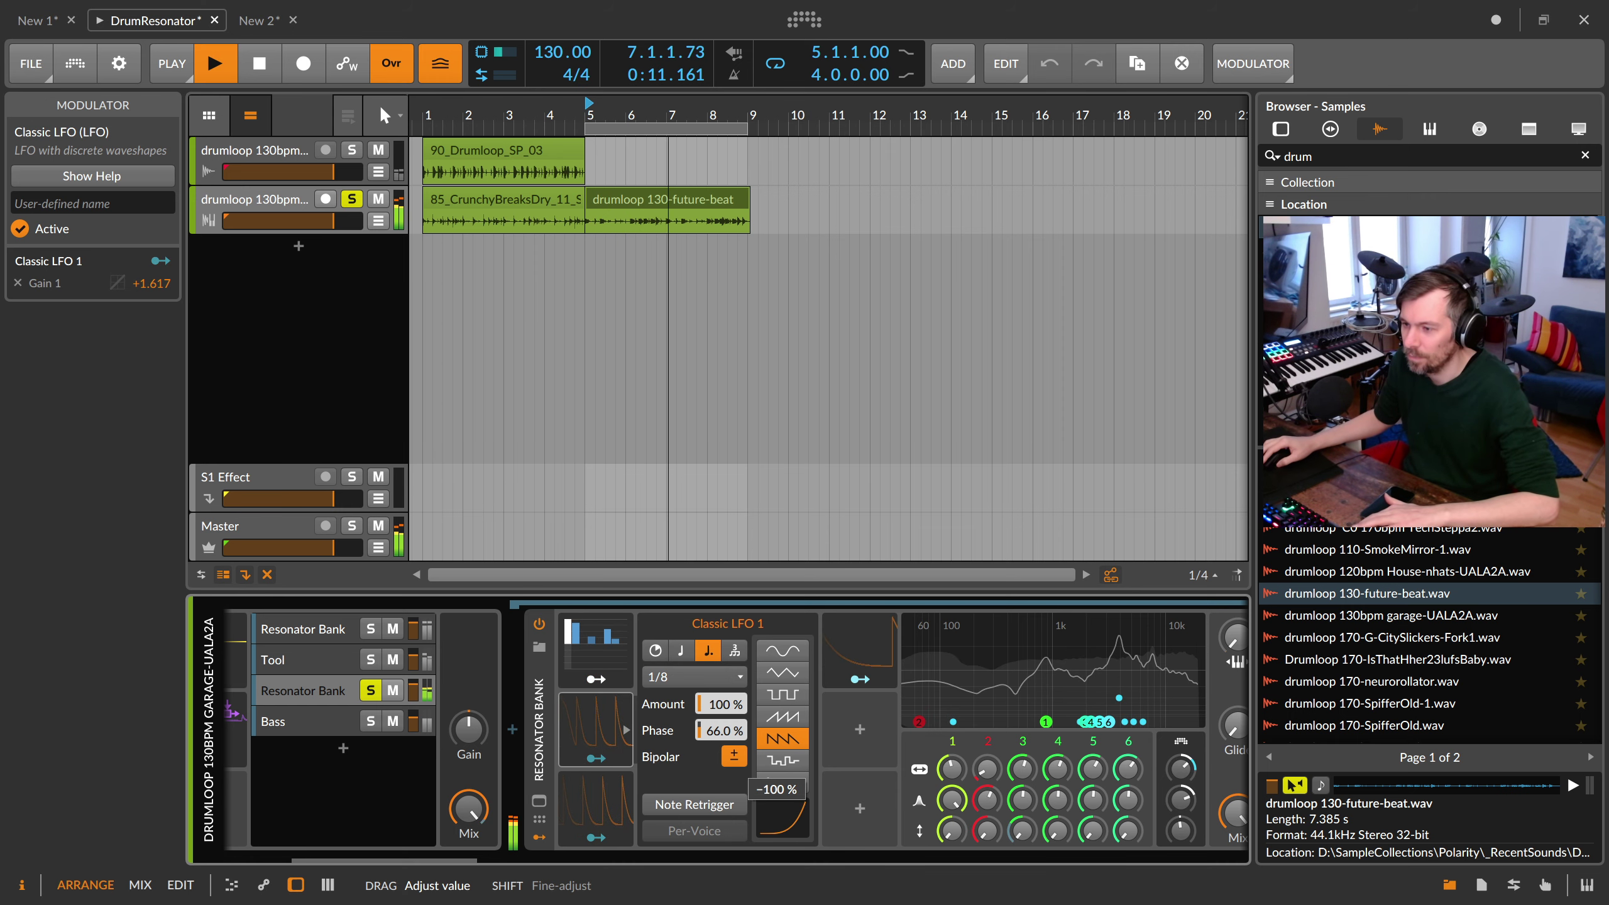
key(space)
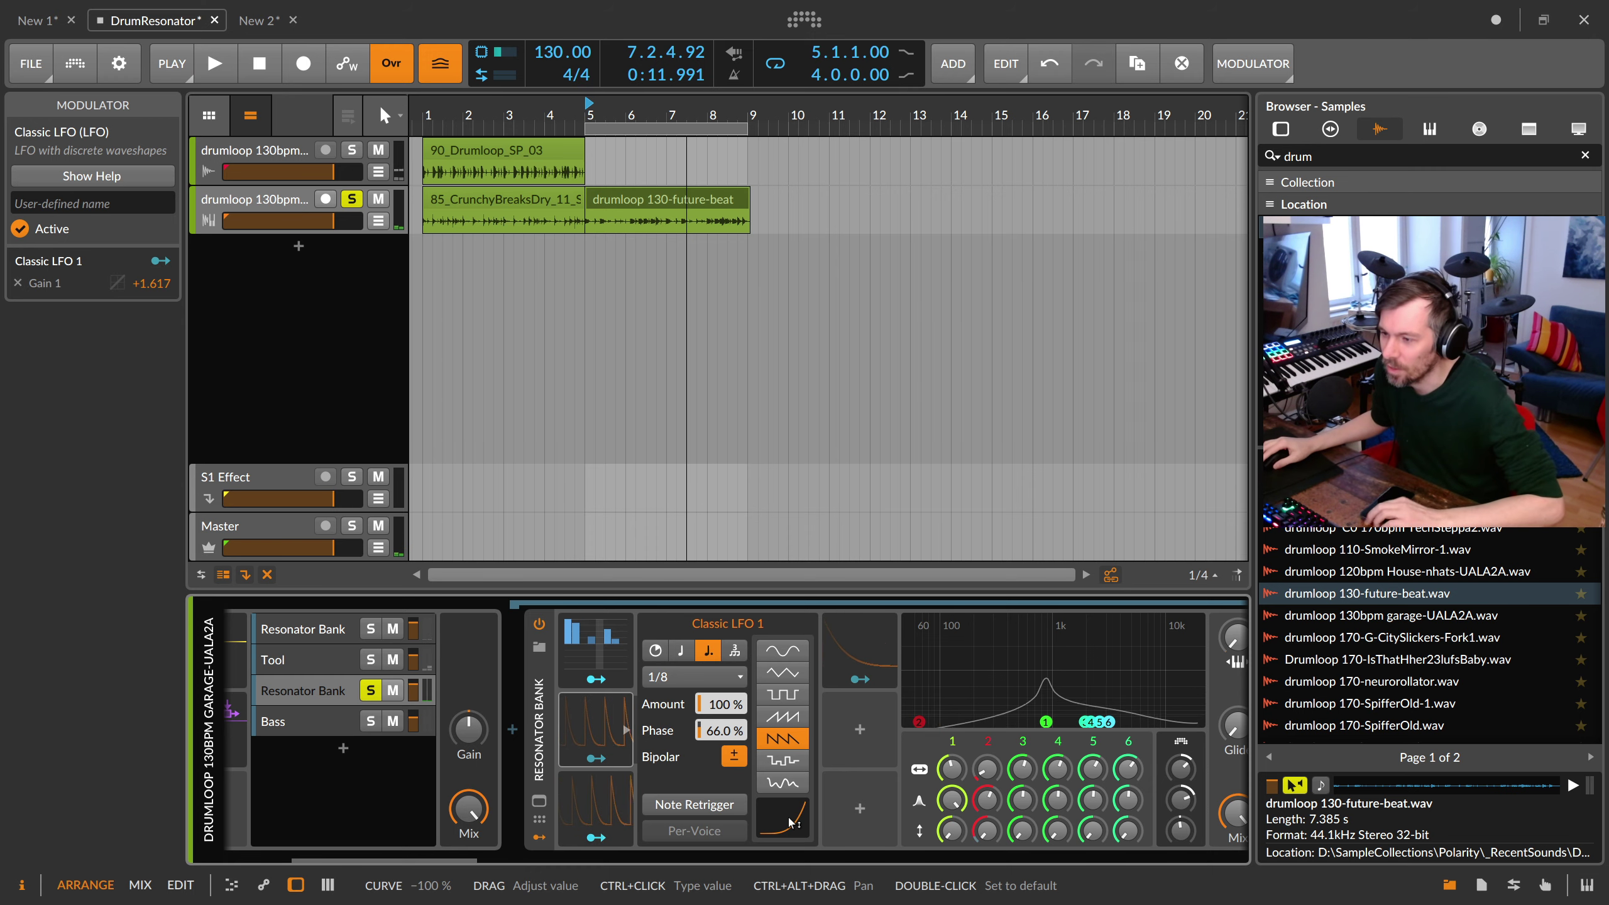
mouse_move(789, 824)
mouse_down()
mouse_move(790, 761)
mouse_move(782, 874)
mouse_up()
key(space)
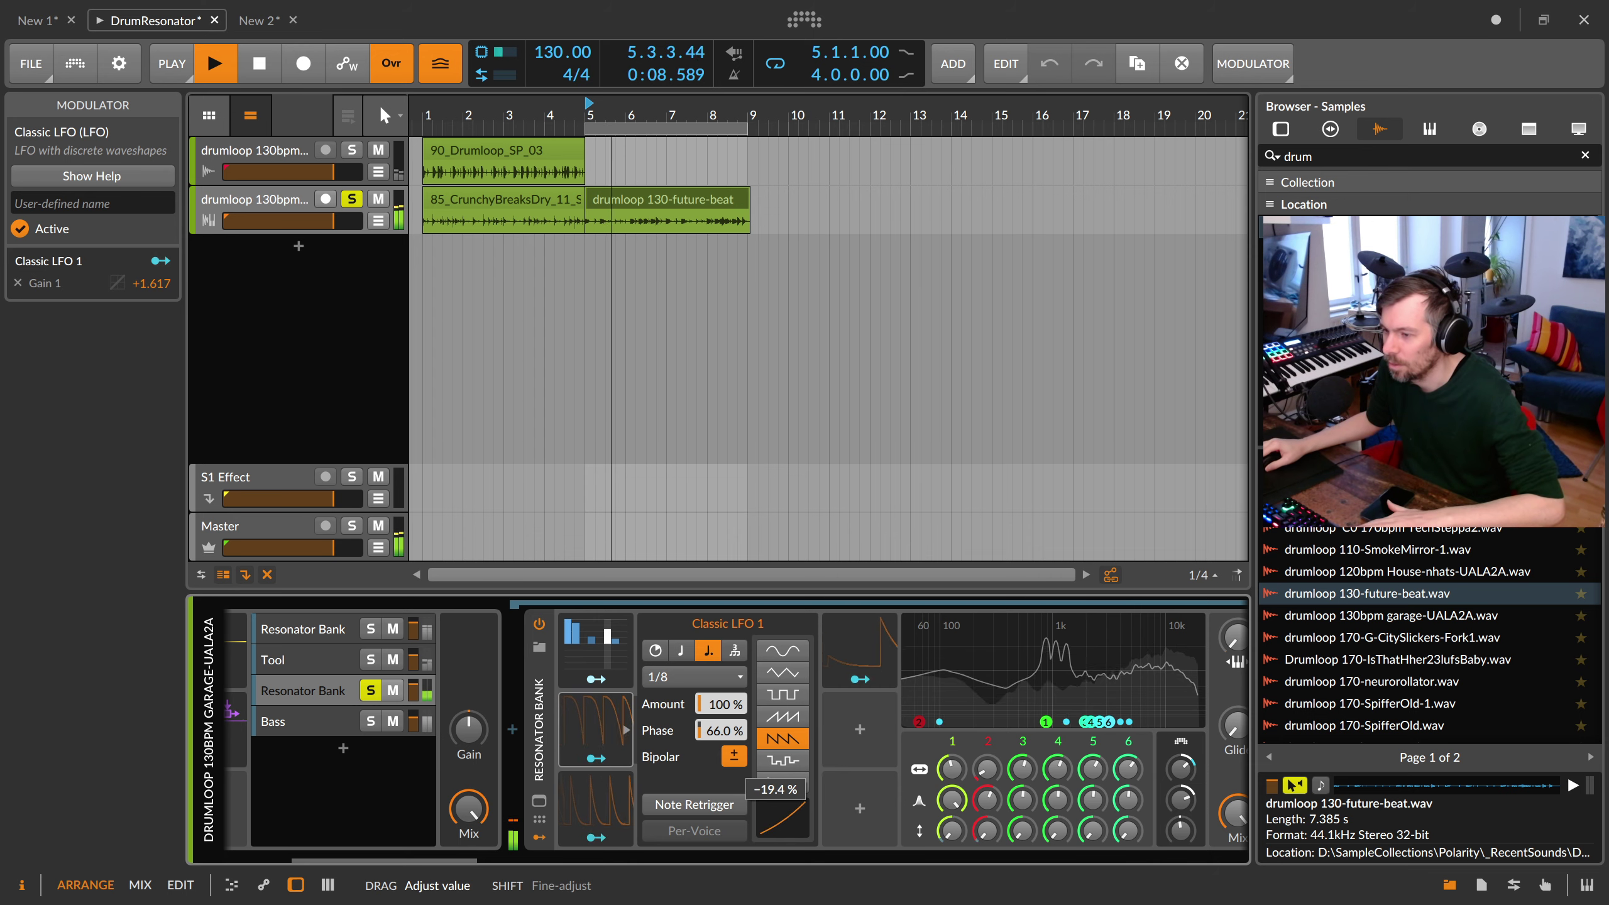
key(space)
click(611, 805)
click(684, 675)
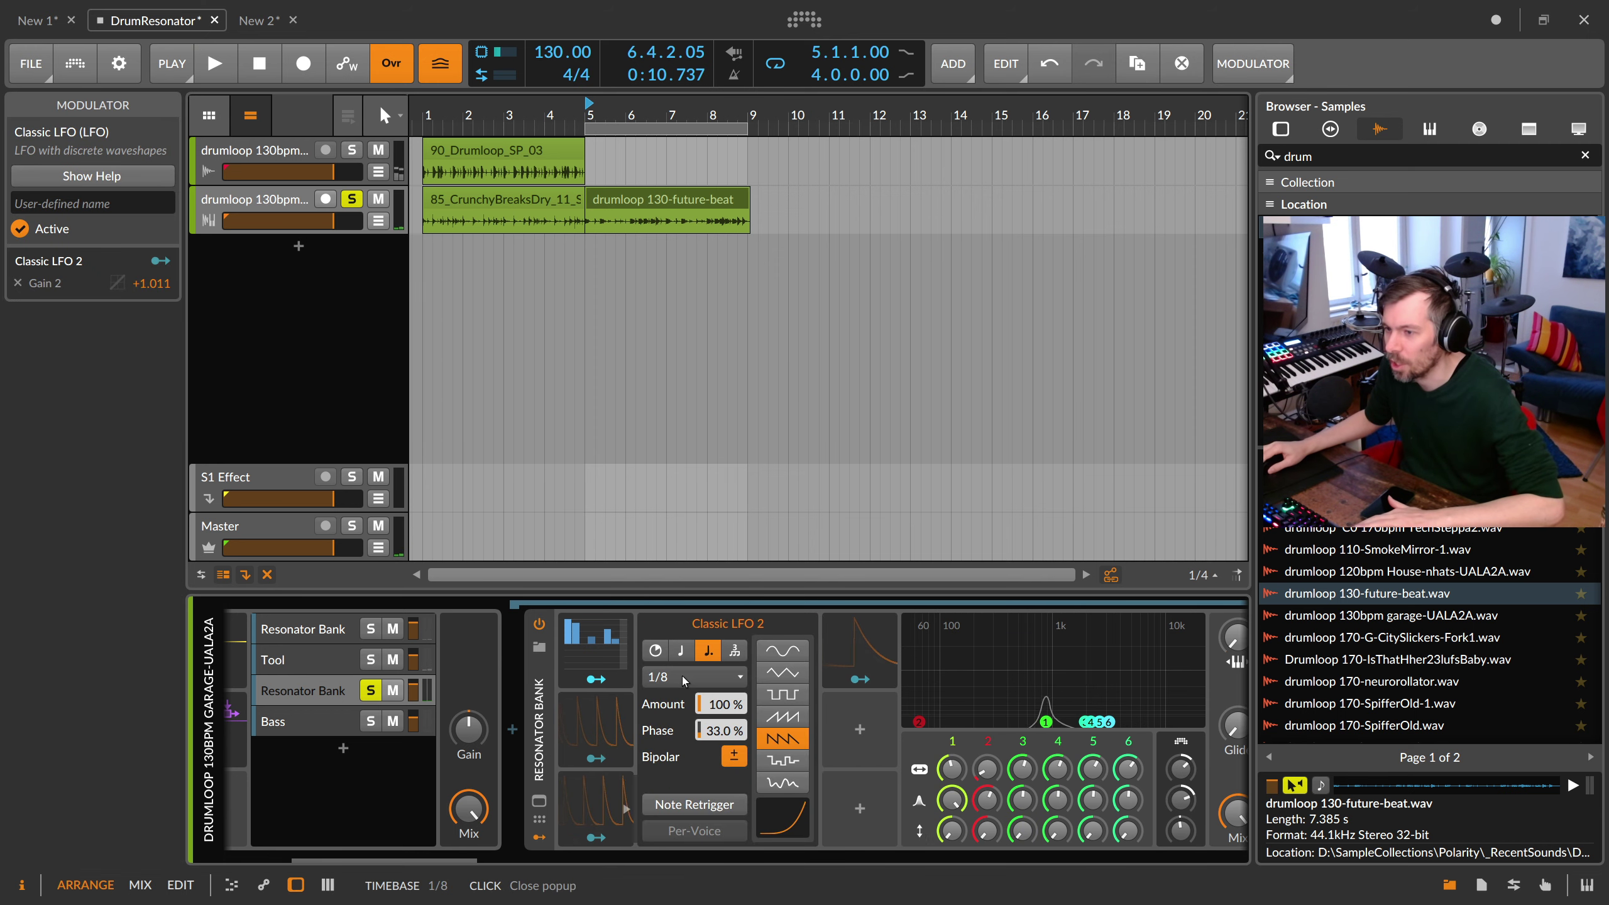
click(610, 720)
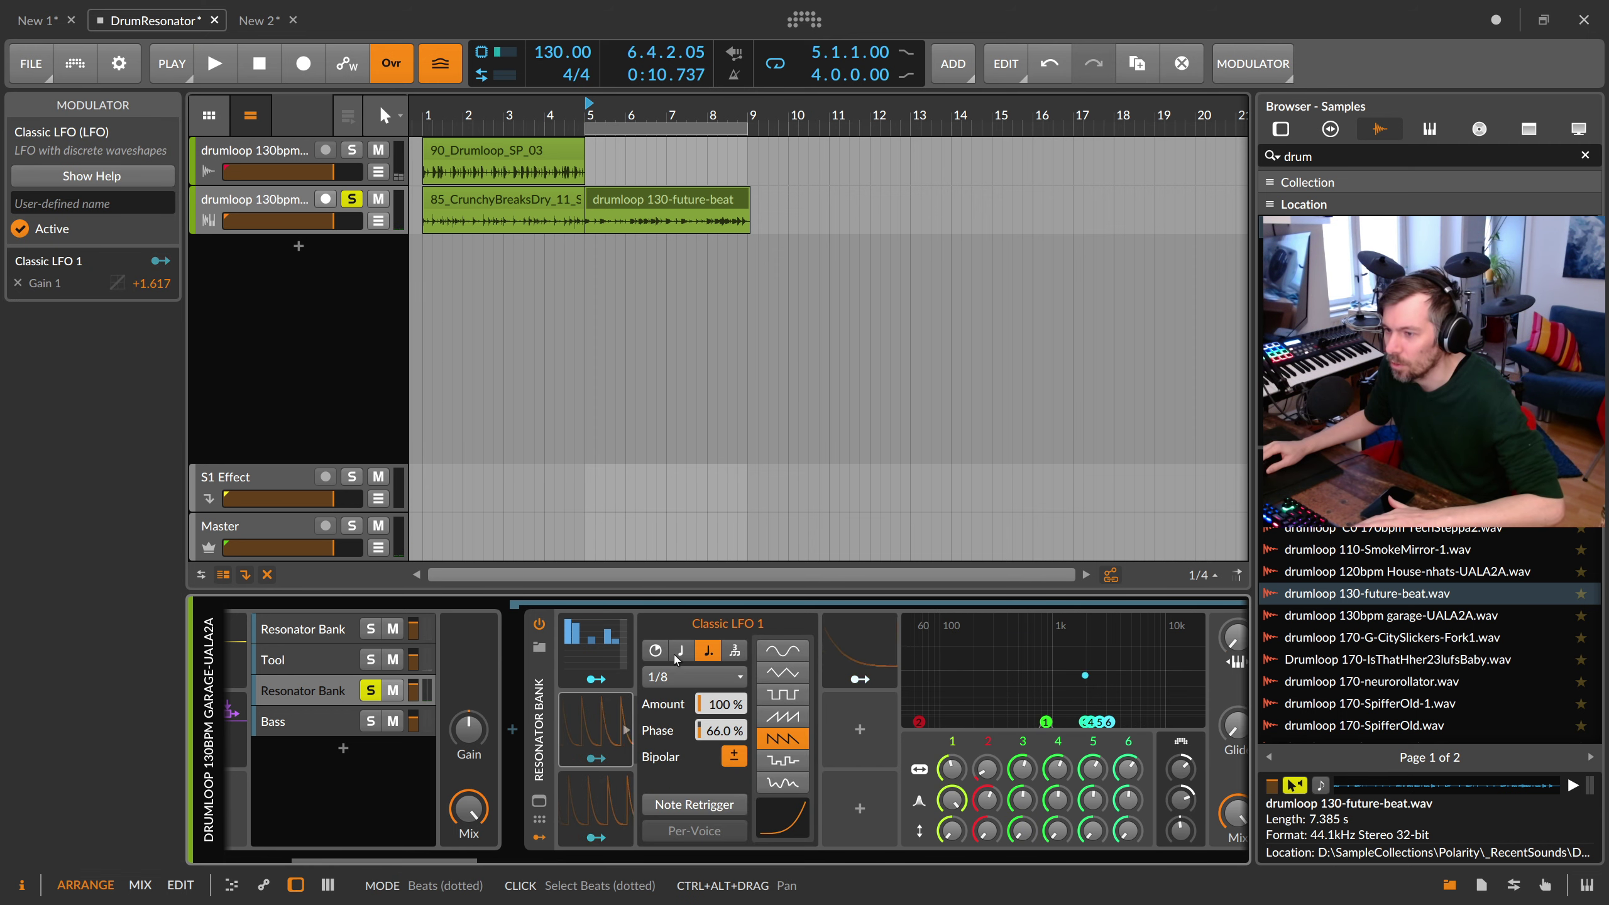
click(694, 677)
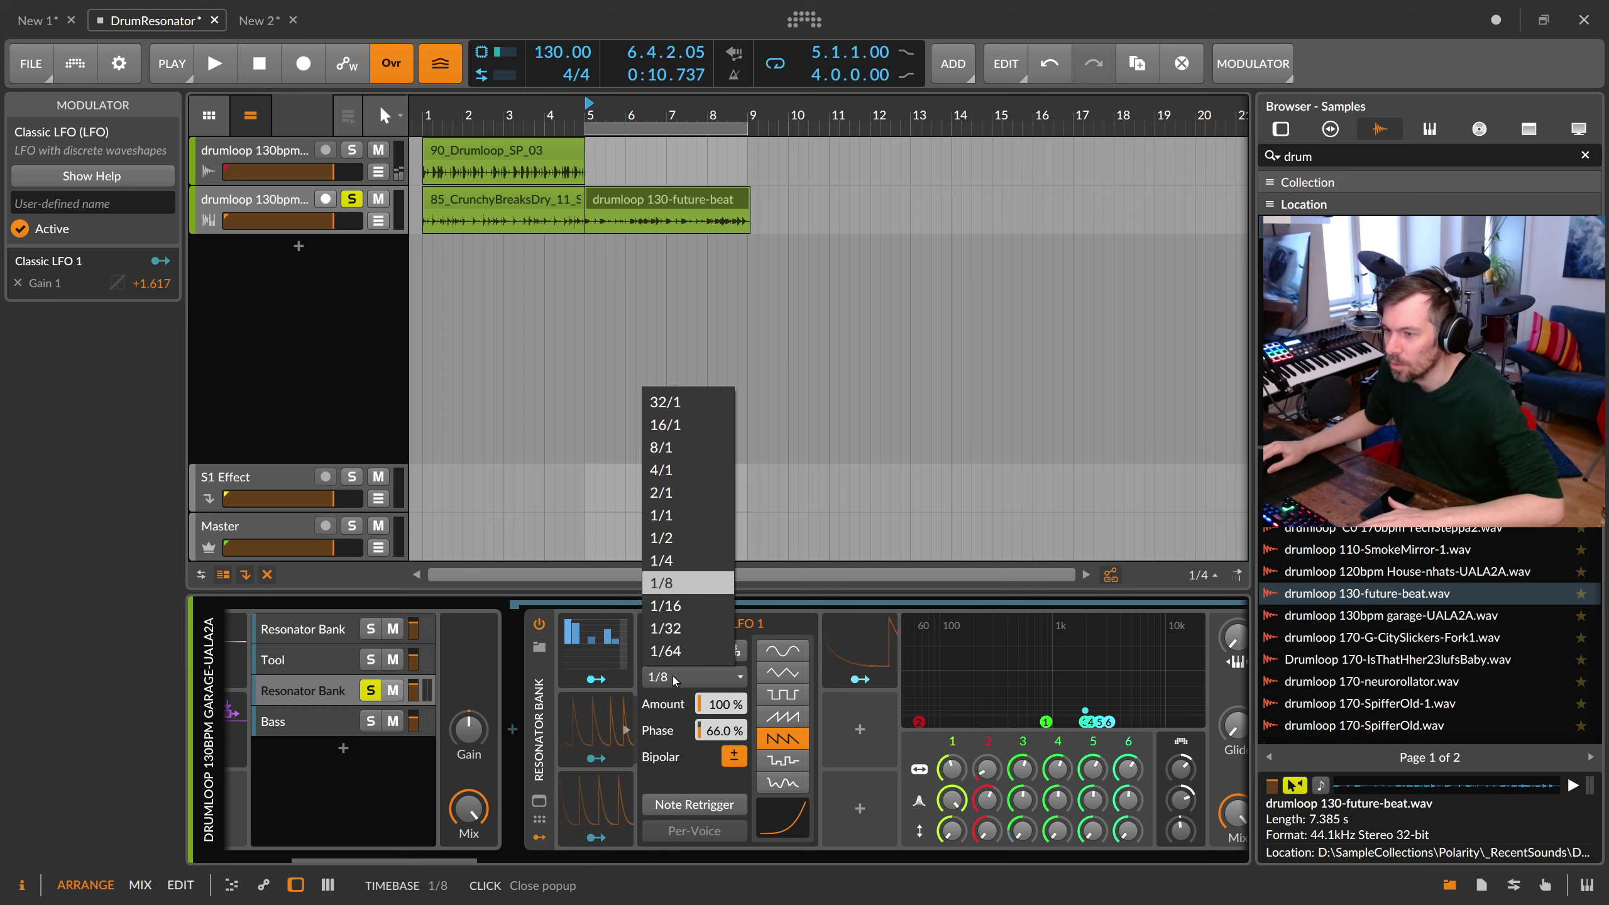
click(680, 617)
key(space)
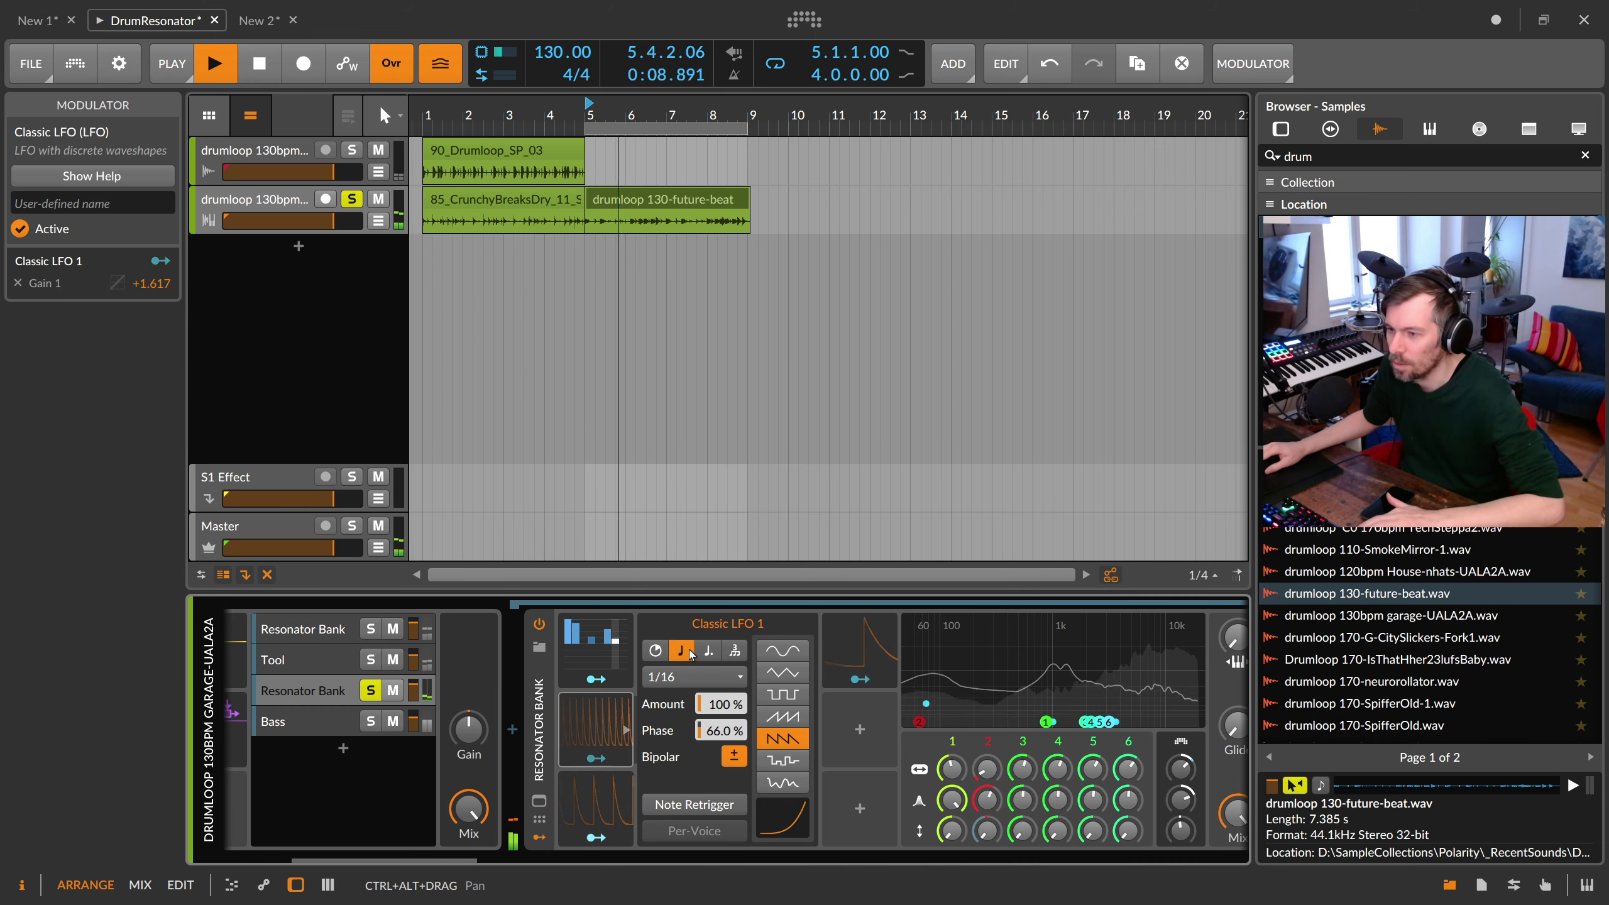
click(694, 676)
click(680, 577)
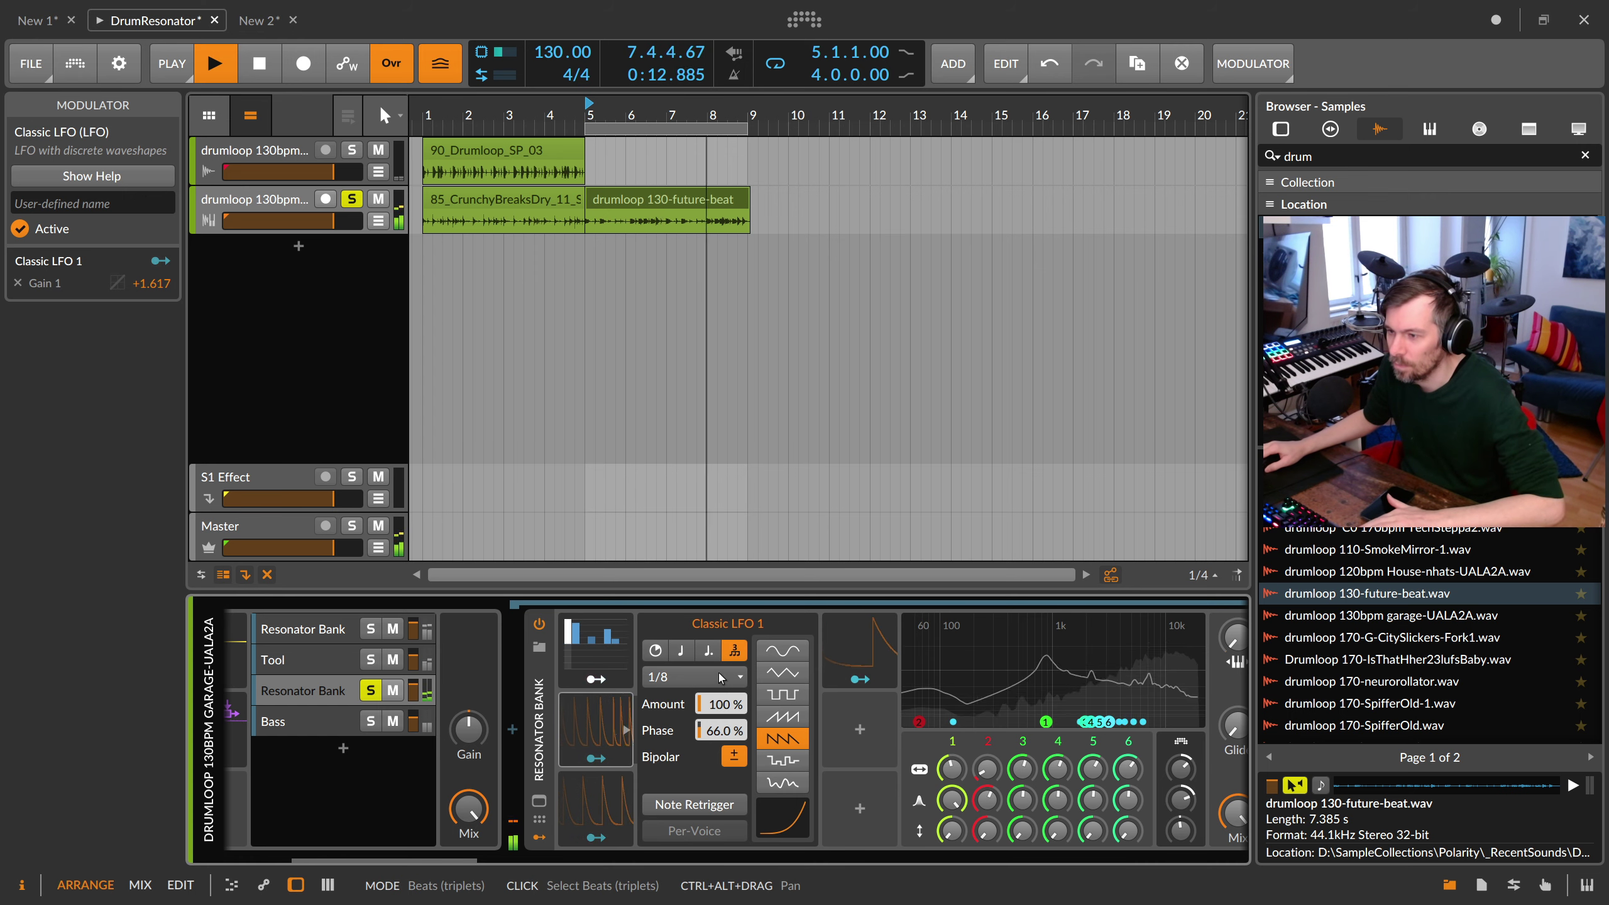
click(735, 650)
click(680, 650)
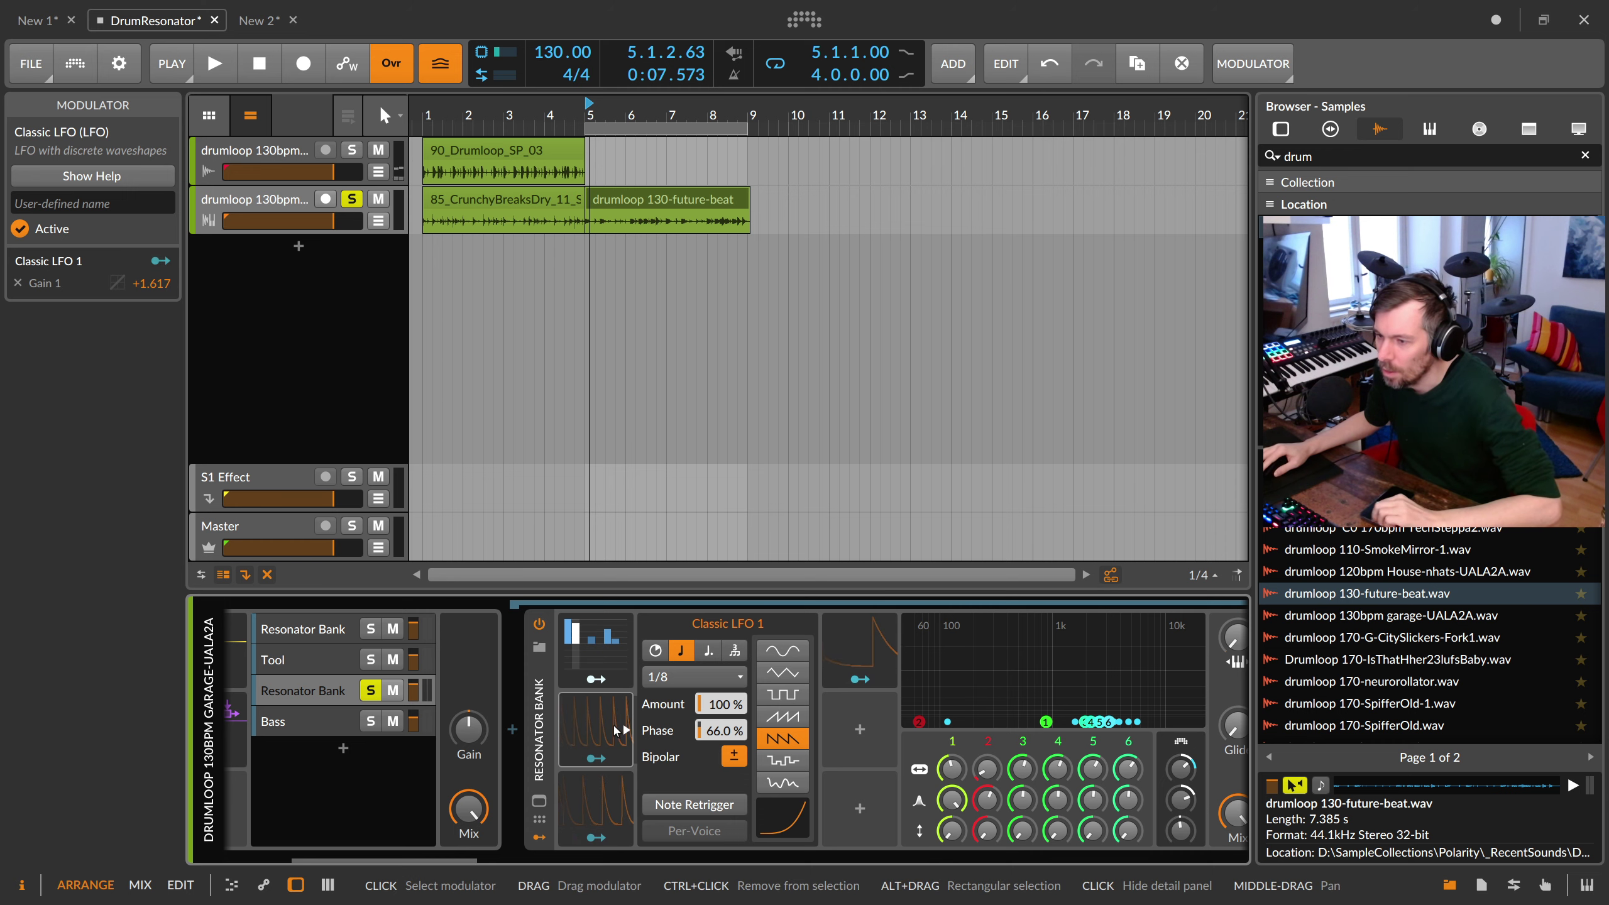
click(605, 795)
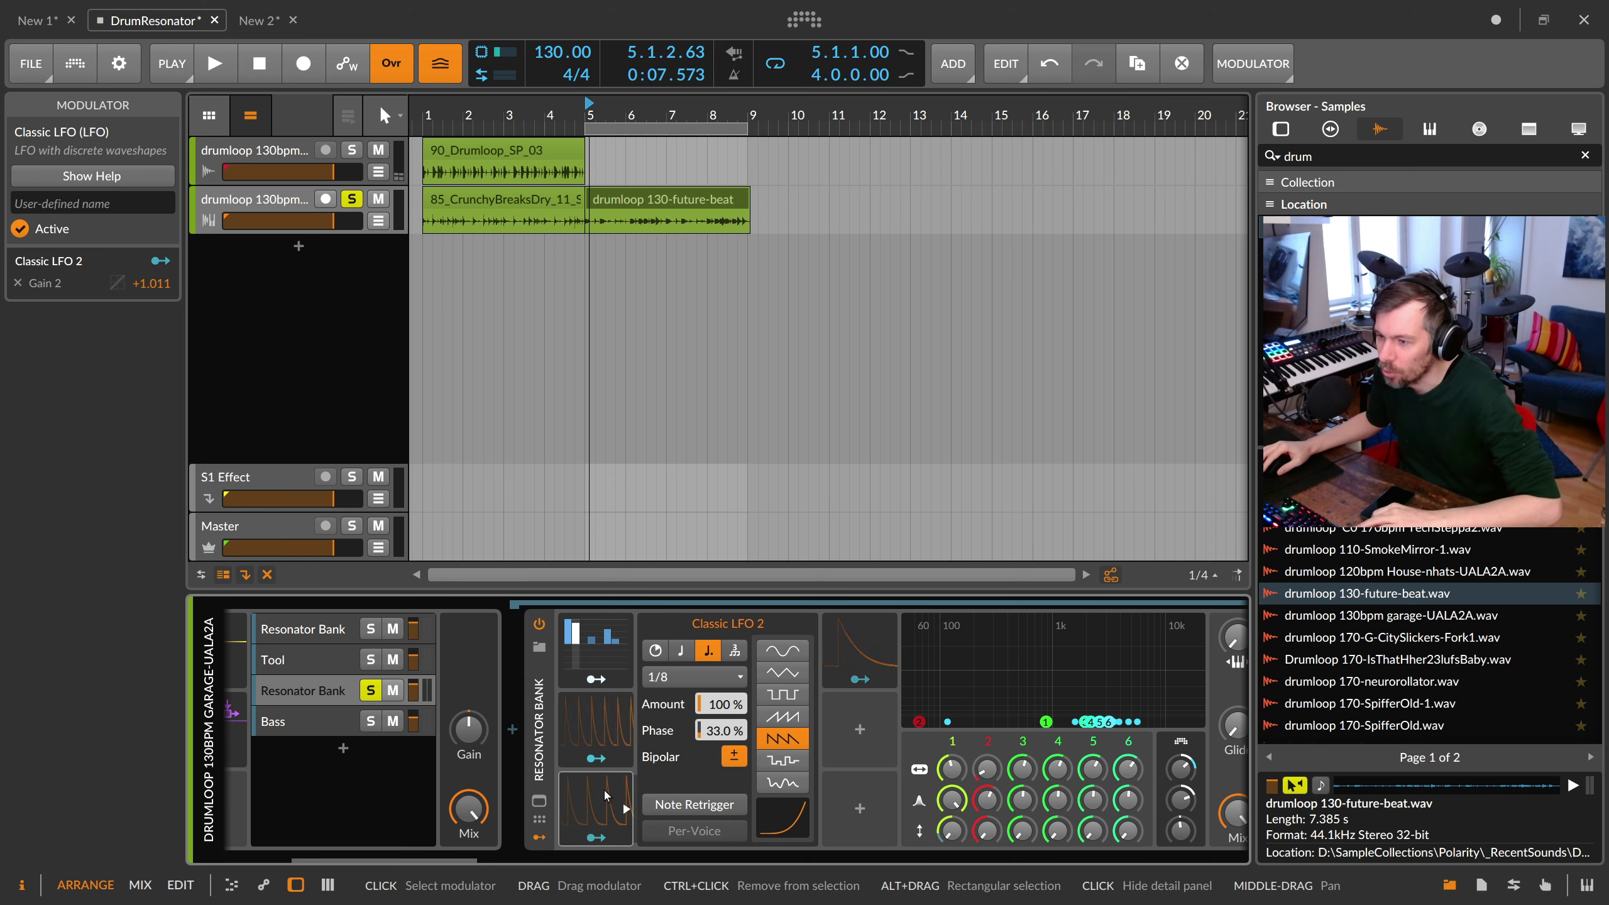
click(855, 651)
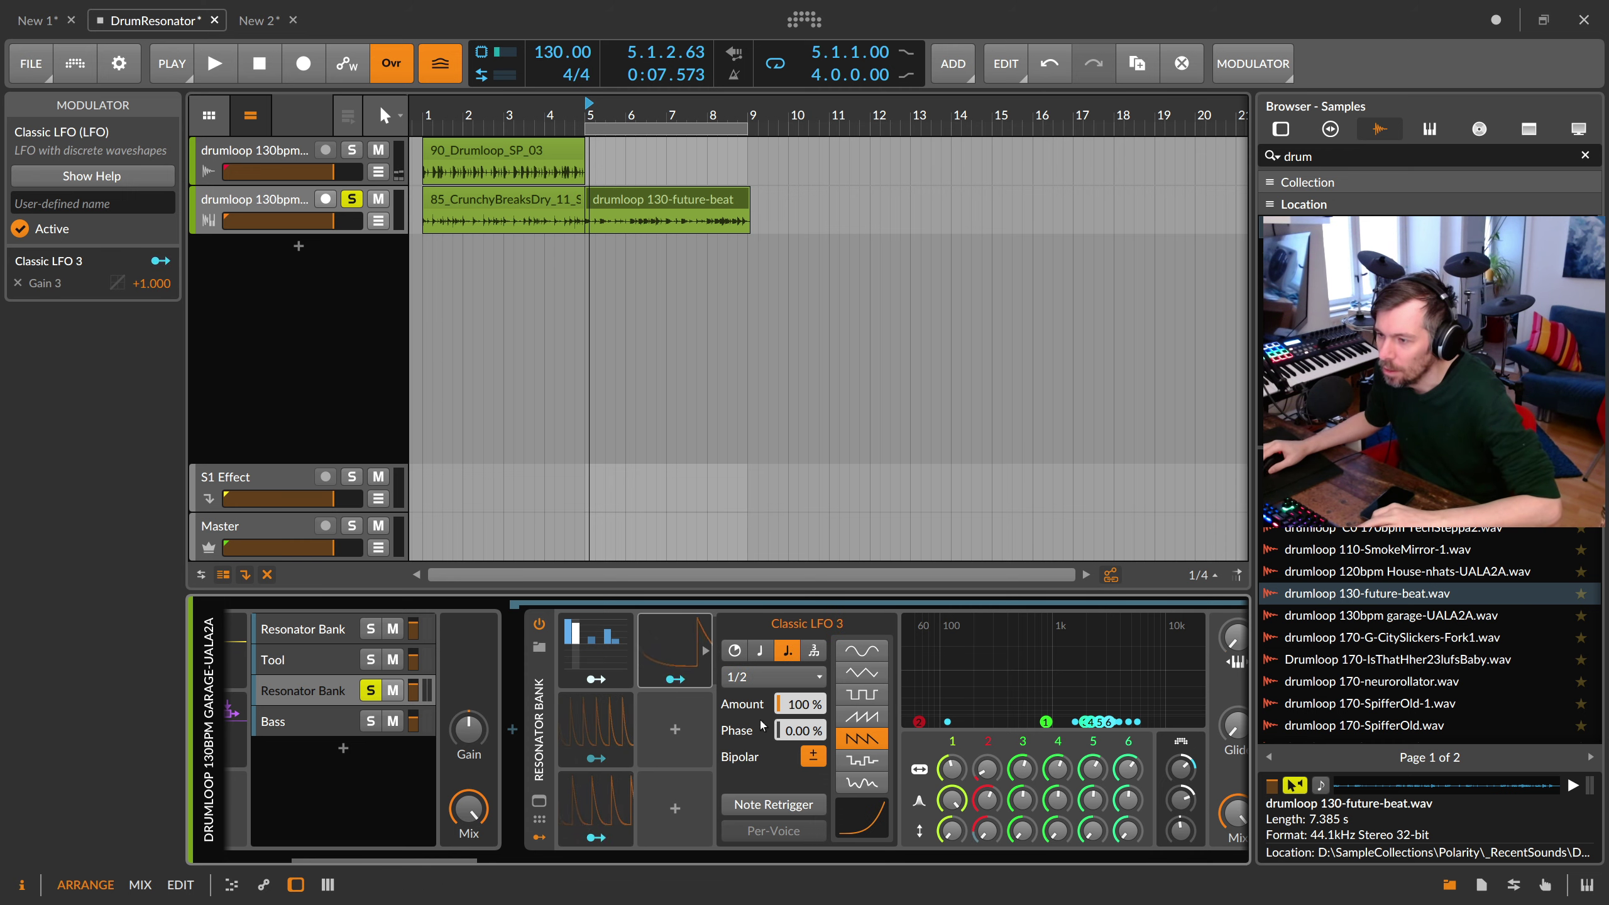
click(636, 676)
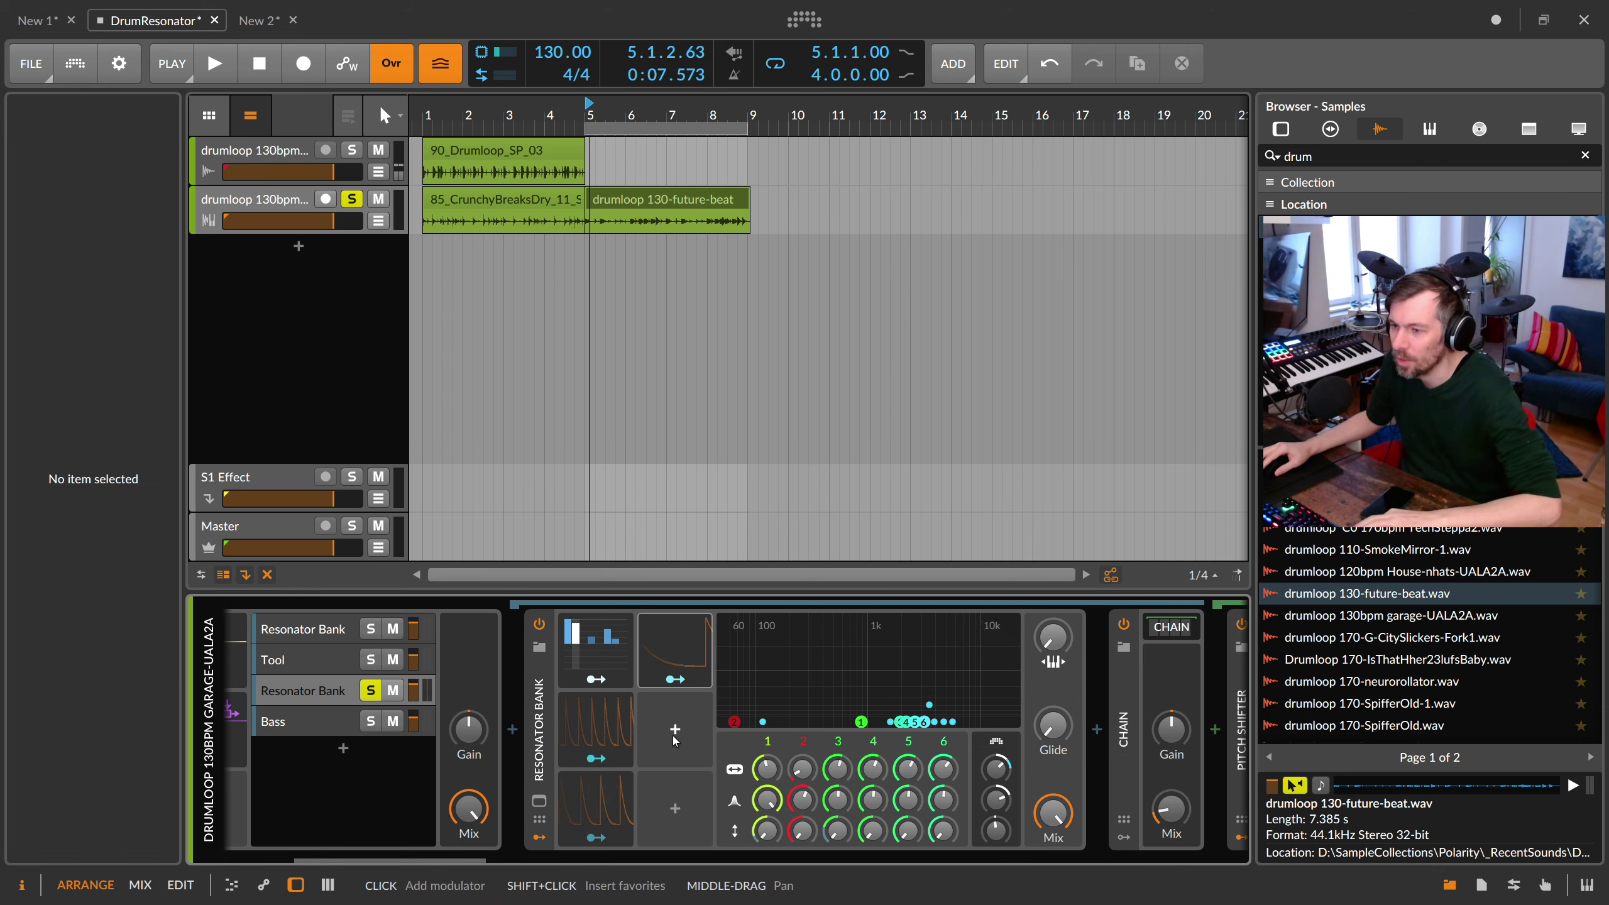
click(620, 726)
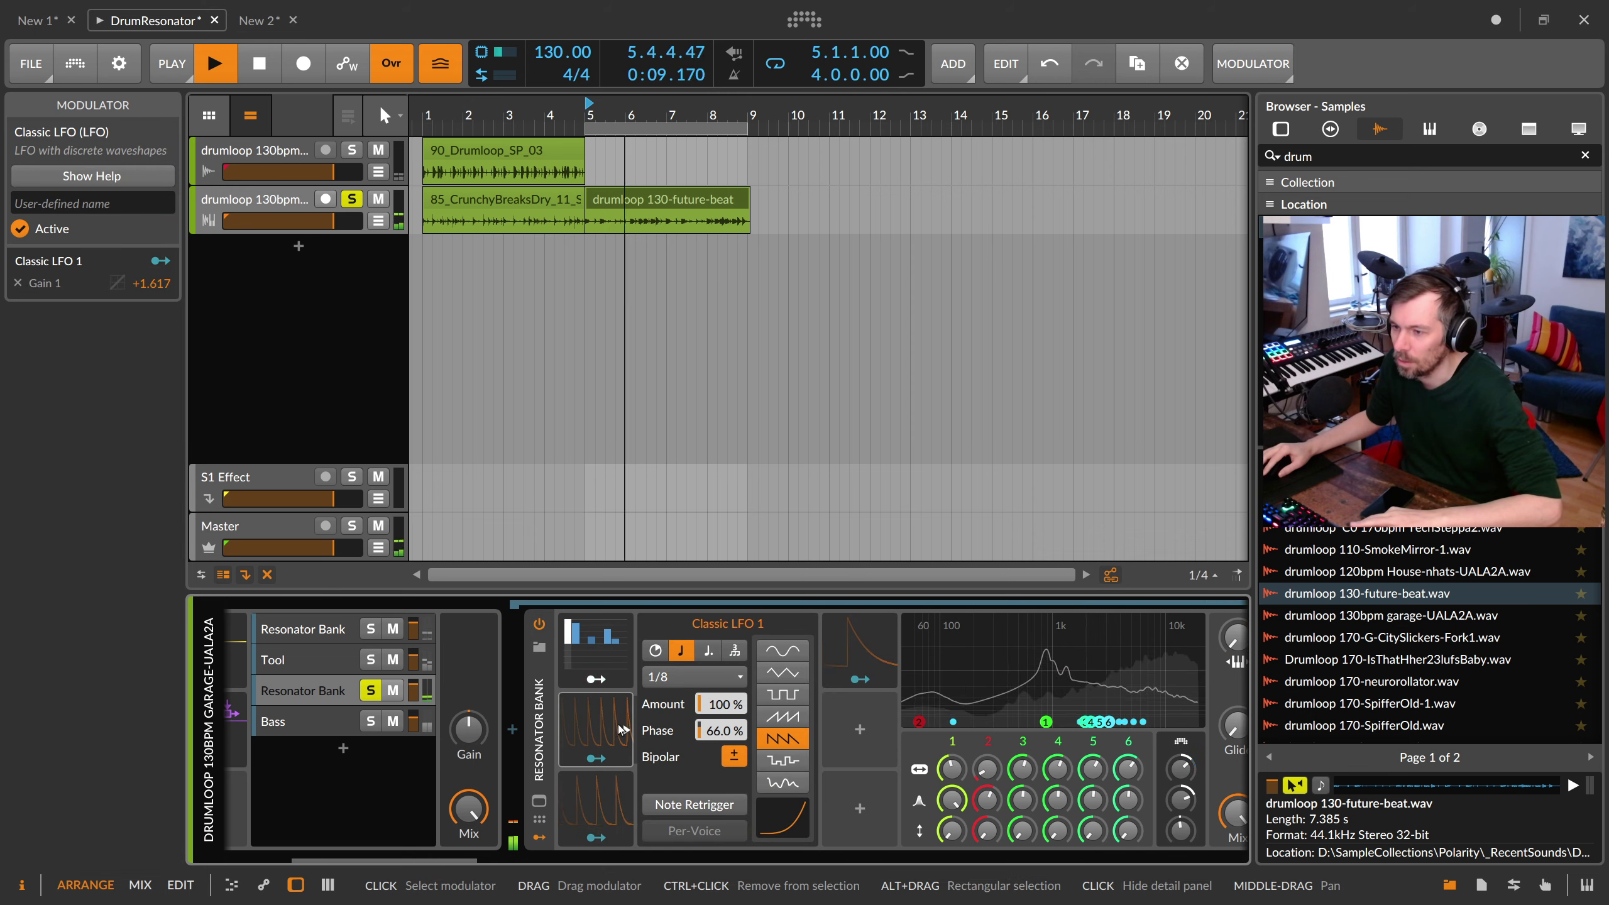
click(682, 680)
click(683, 569)
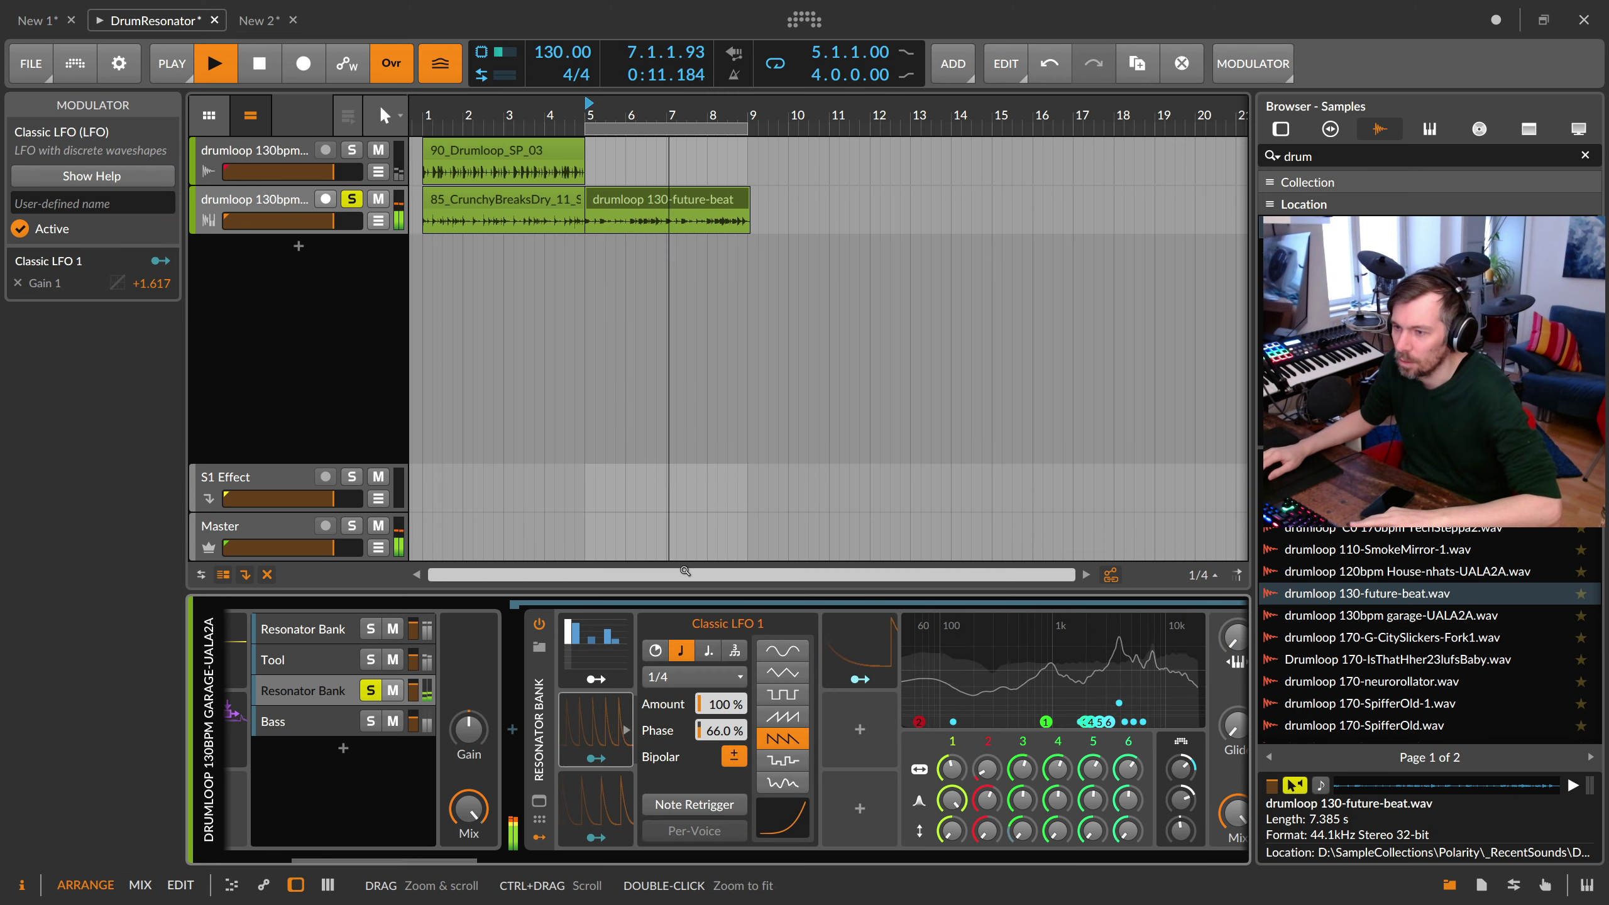
click(680, 677)
click(682, 596)
click(707, 650)
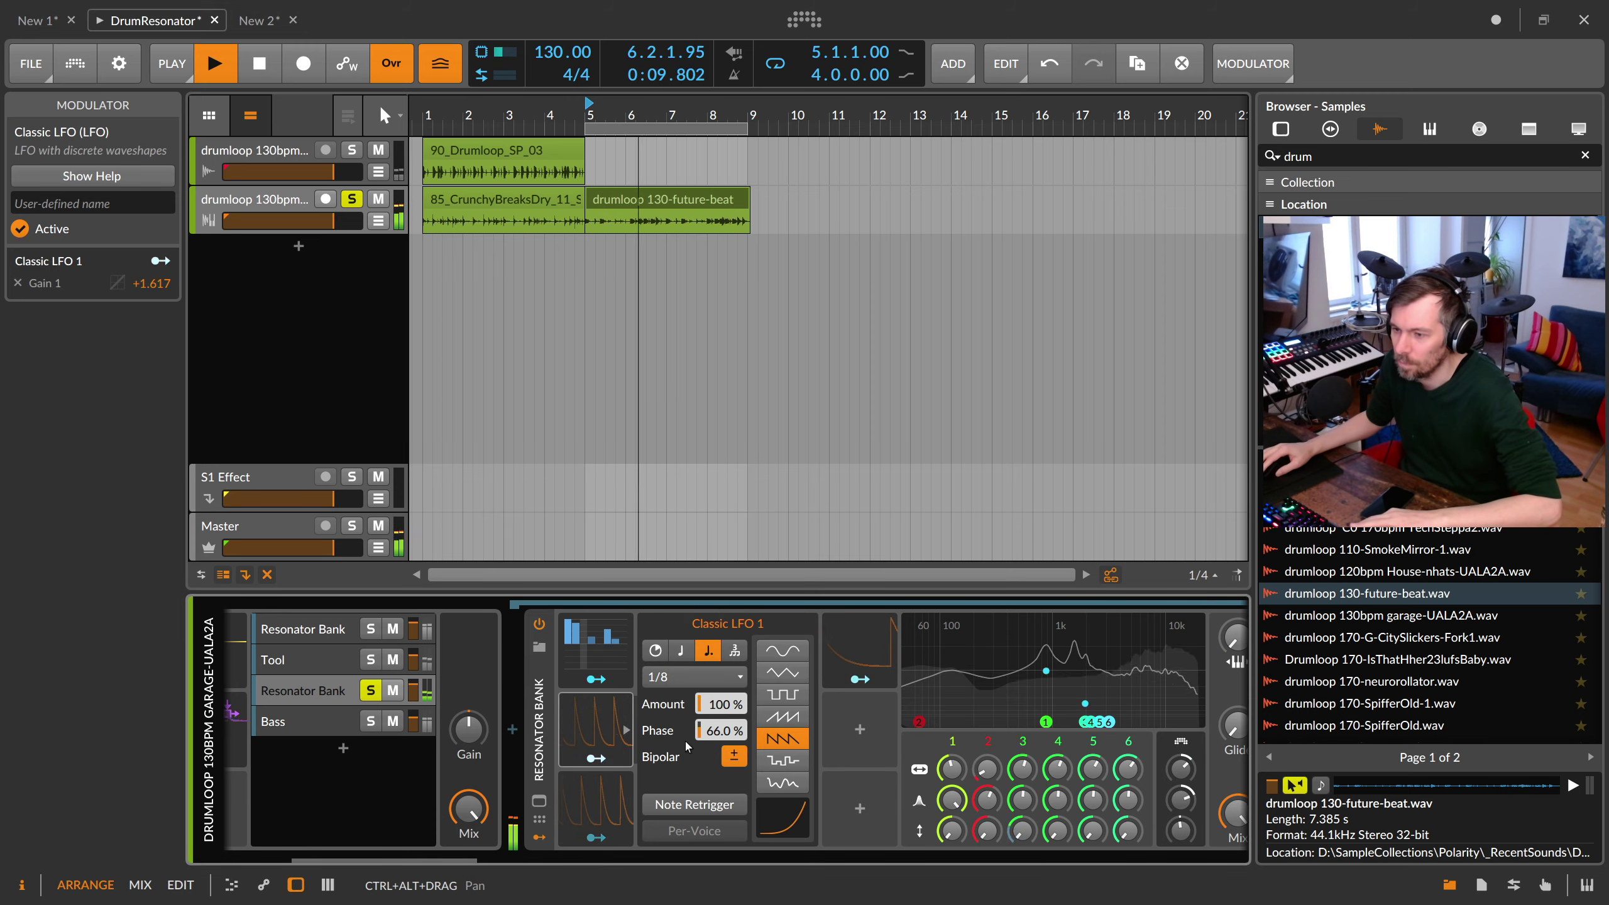
drag(459, 859, 511, 857)
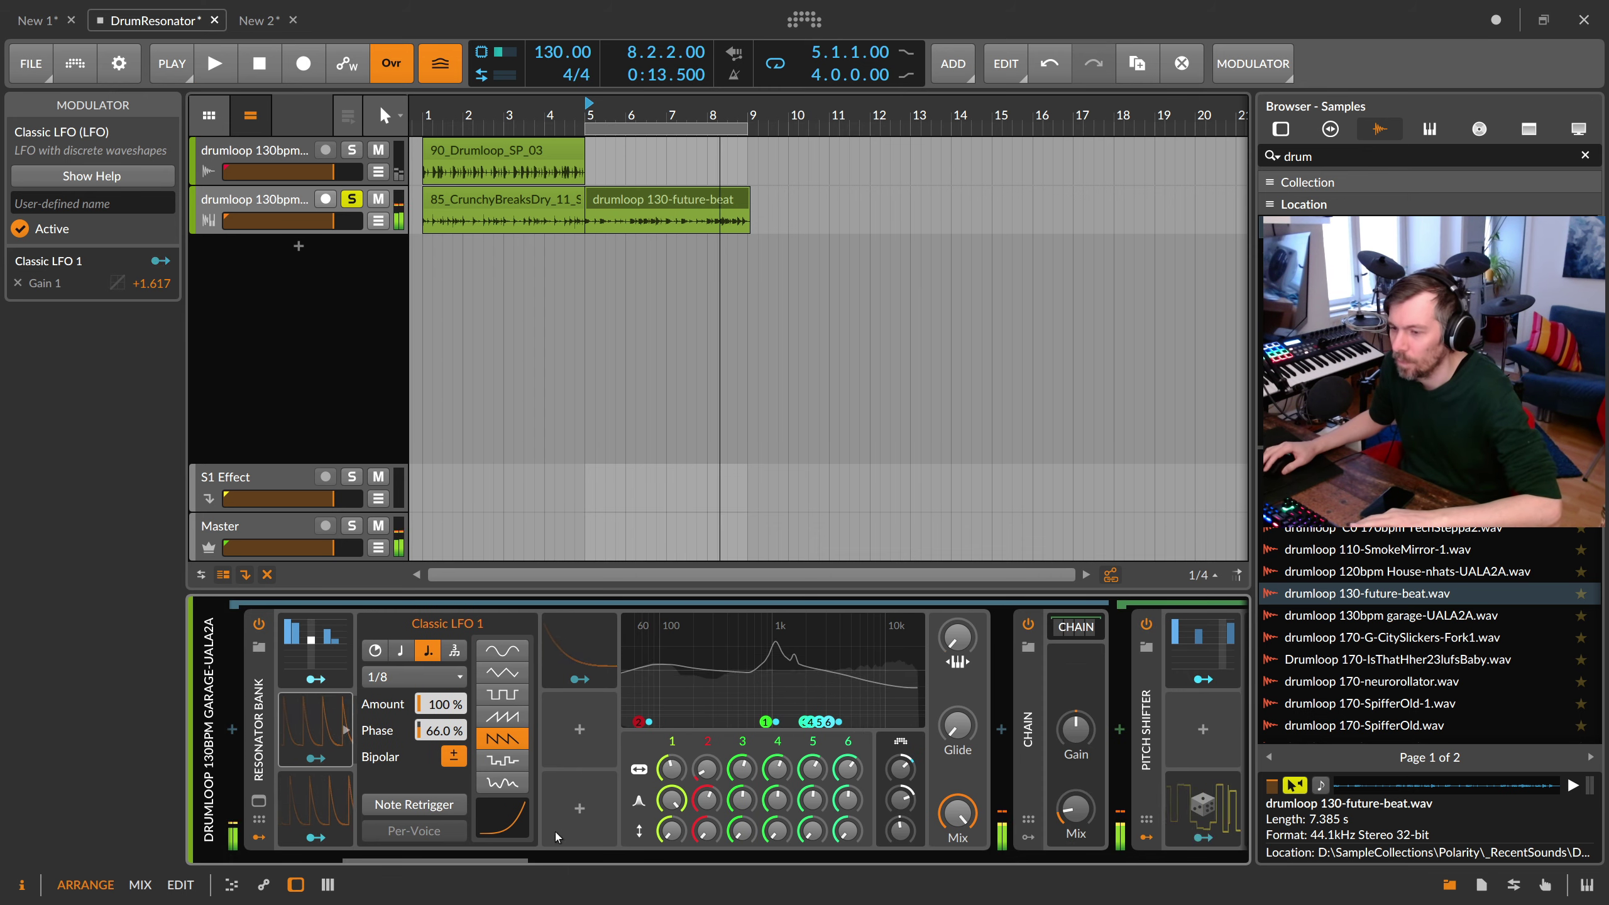
scroll(544, 835, down, 5)
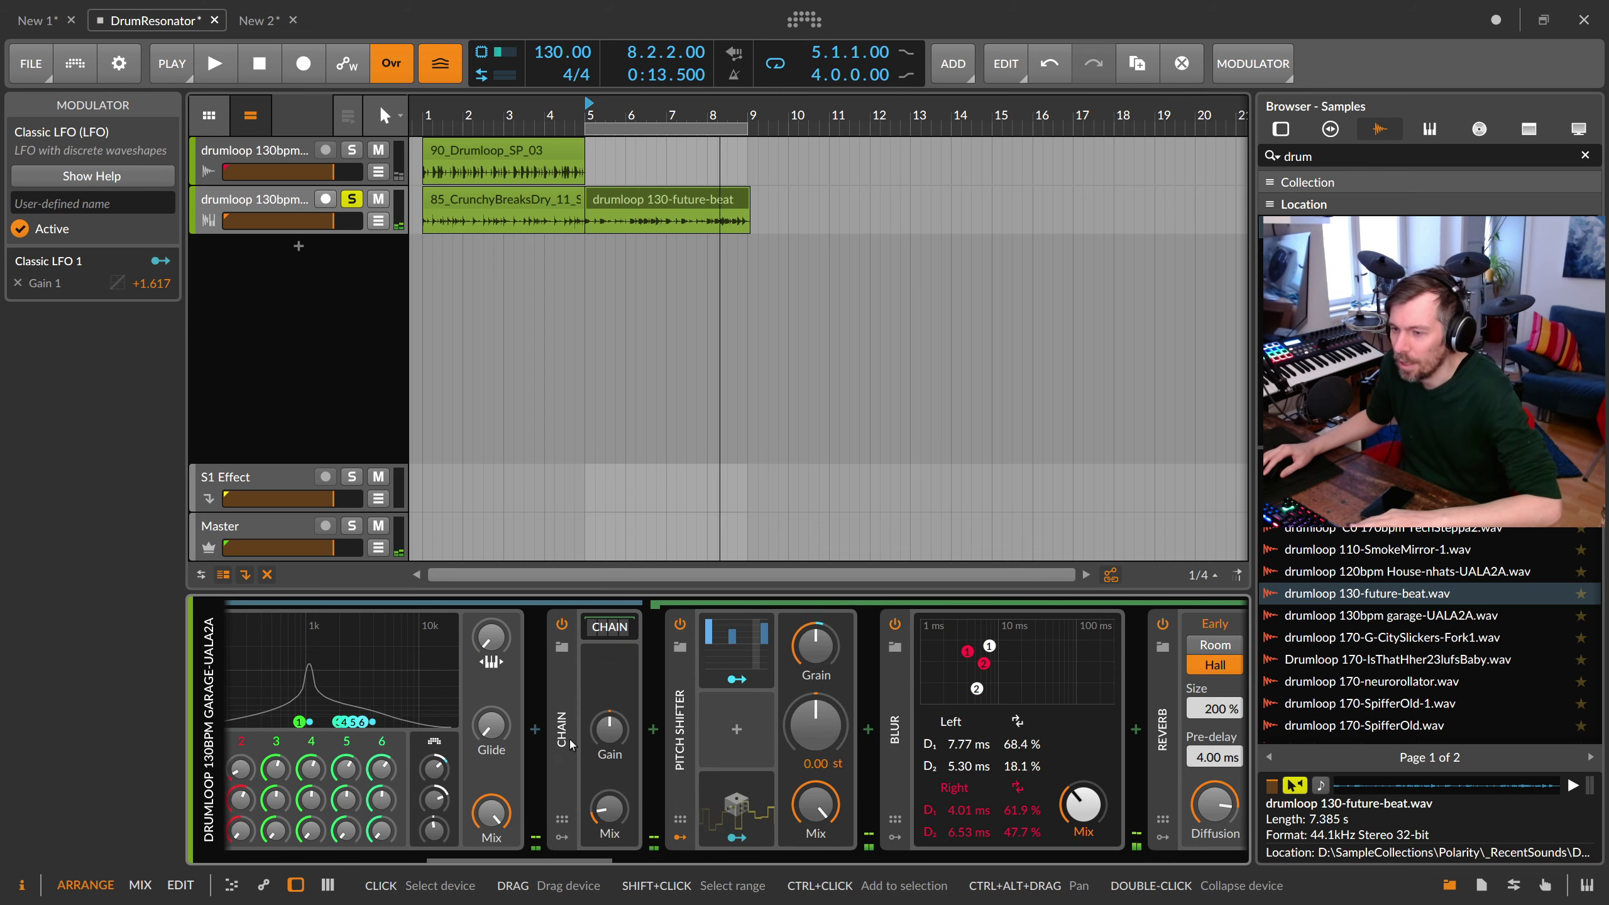
click(572, 746)
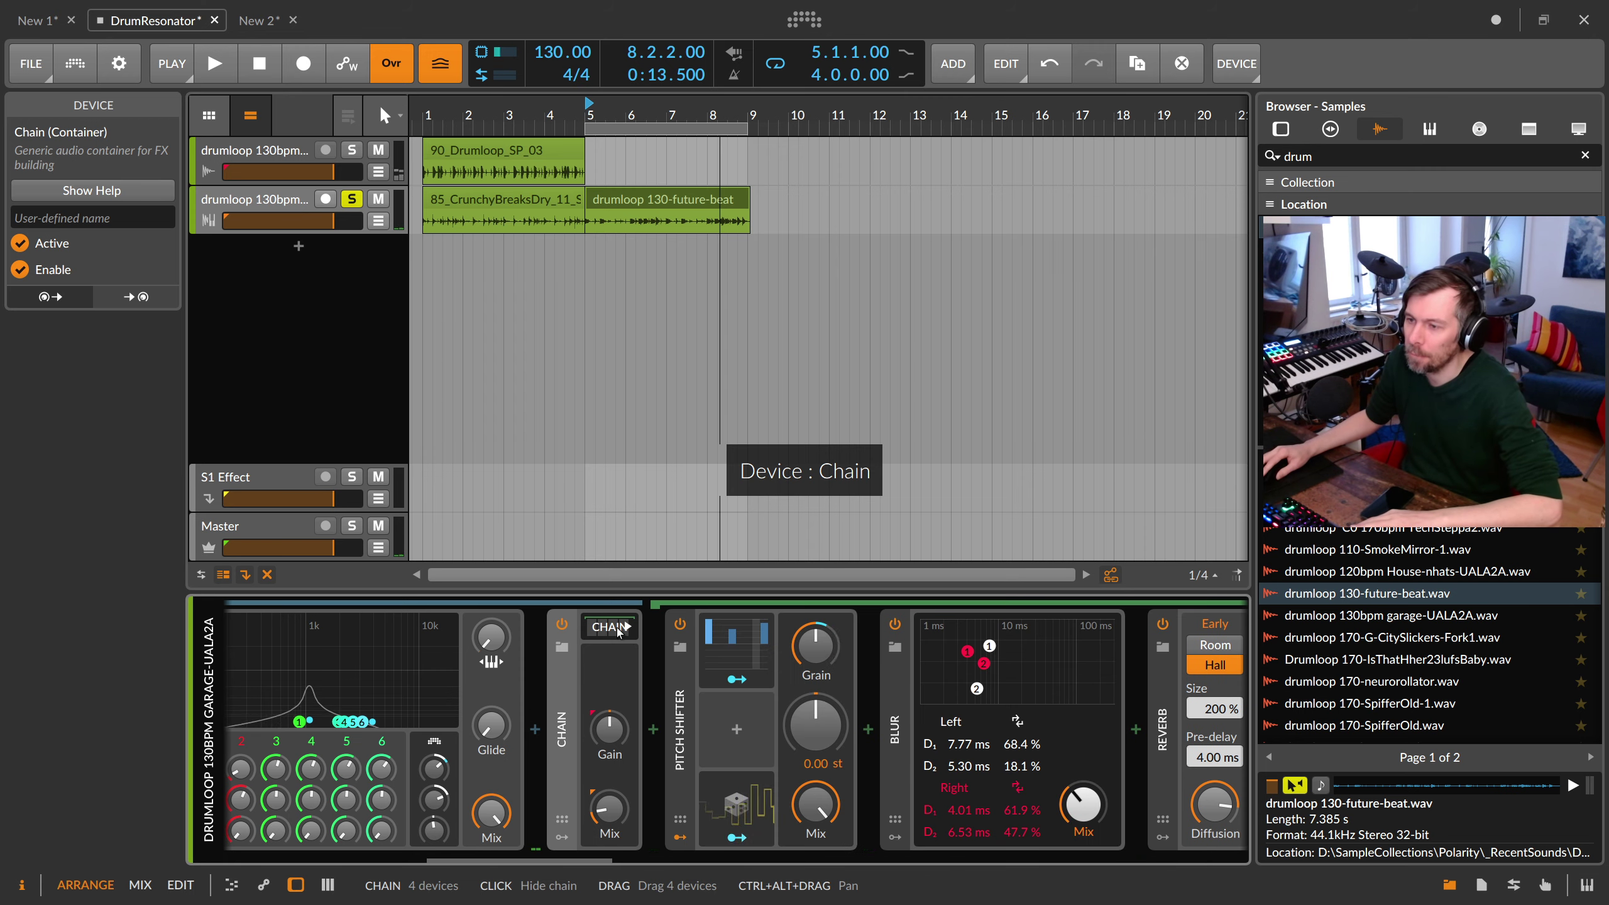
click(687, 746)
scroll(639, 847, down, 2)
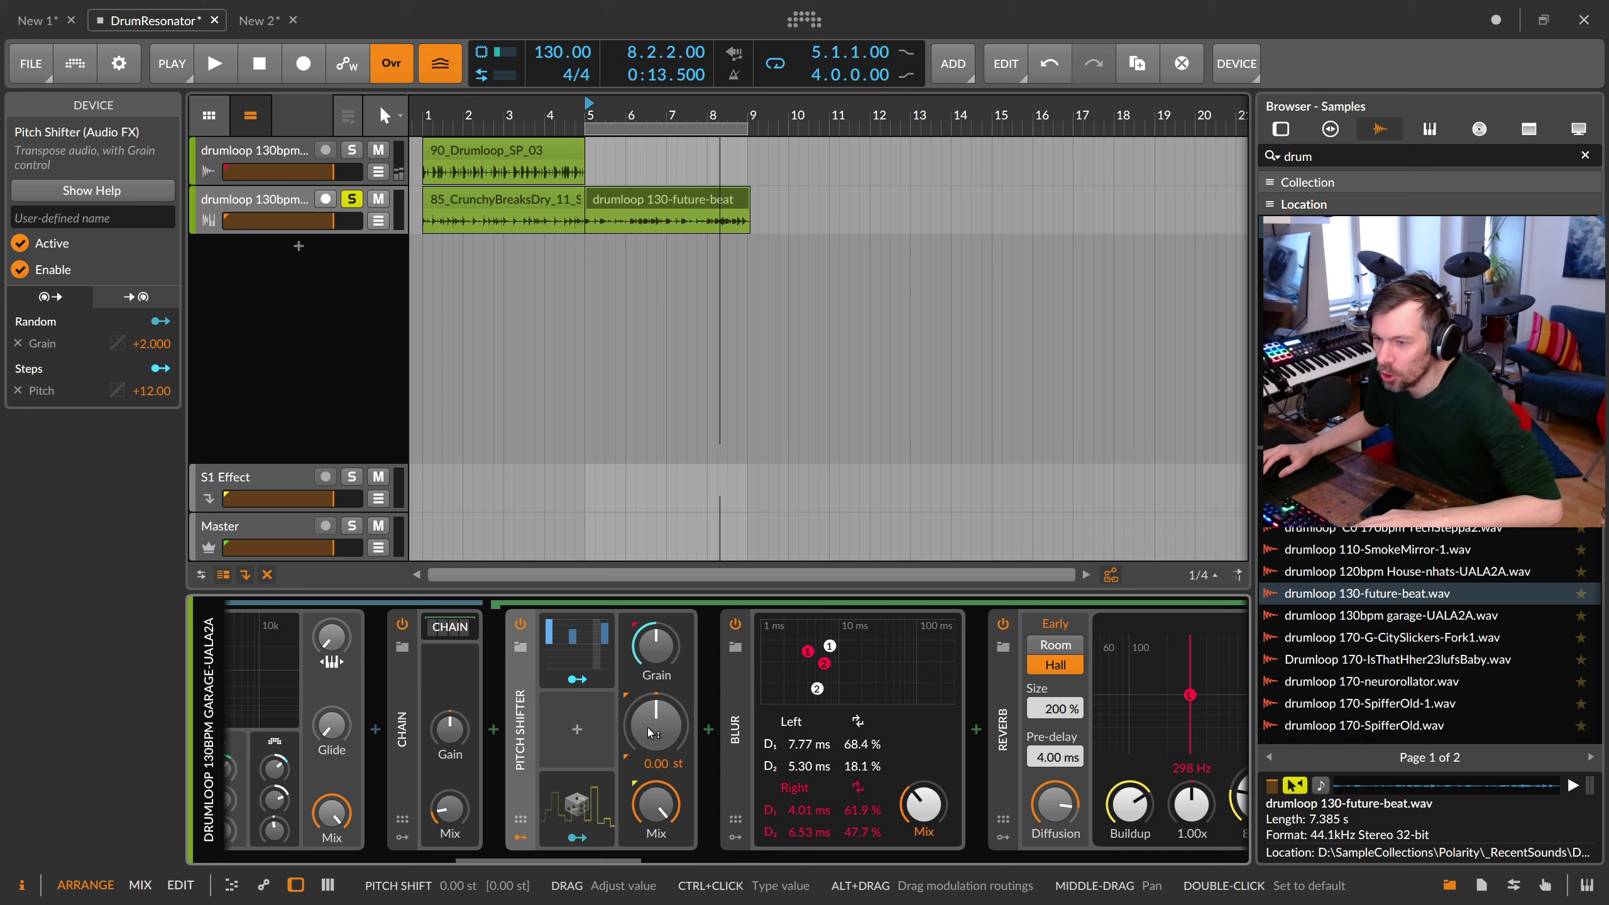
click(578, 681)
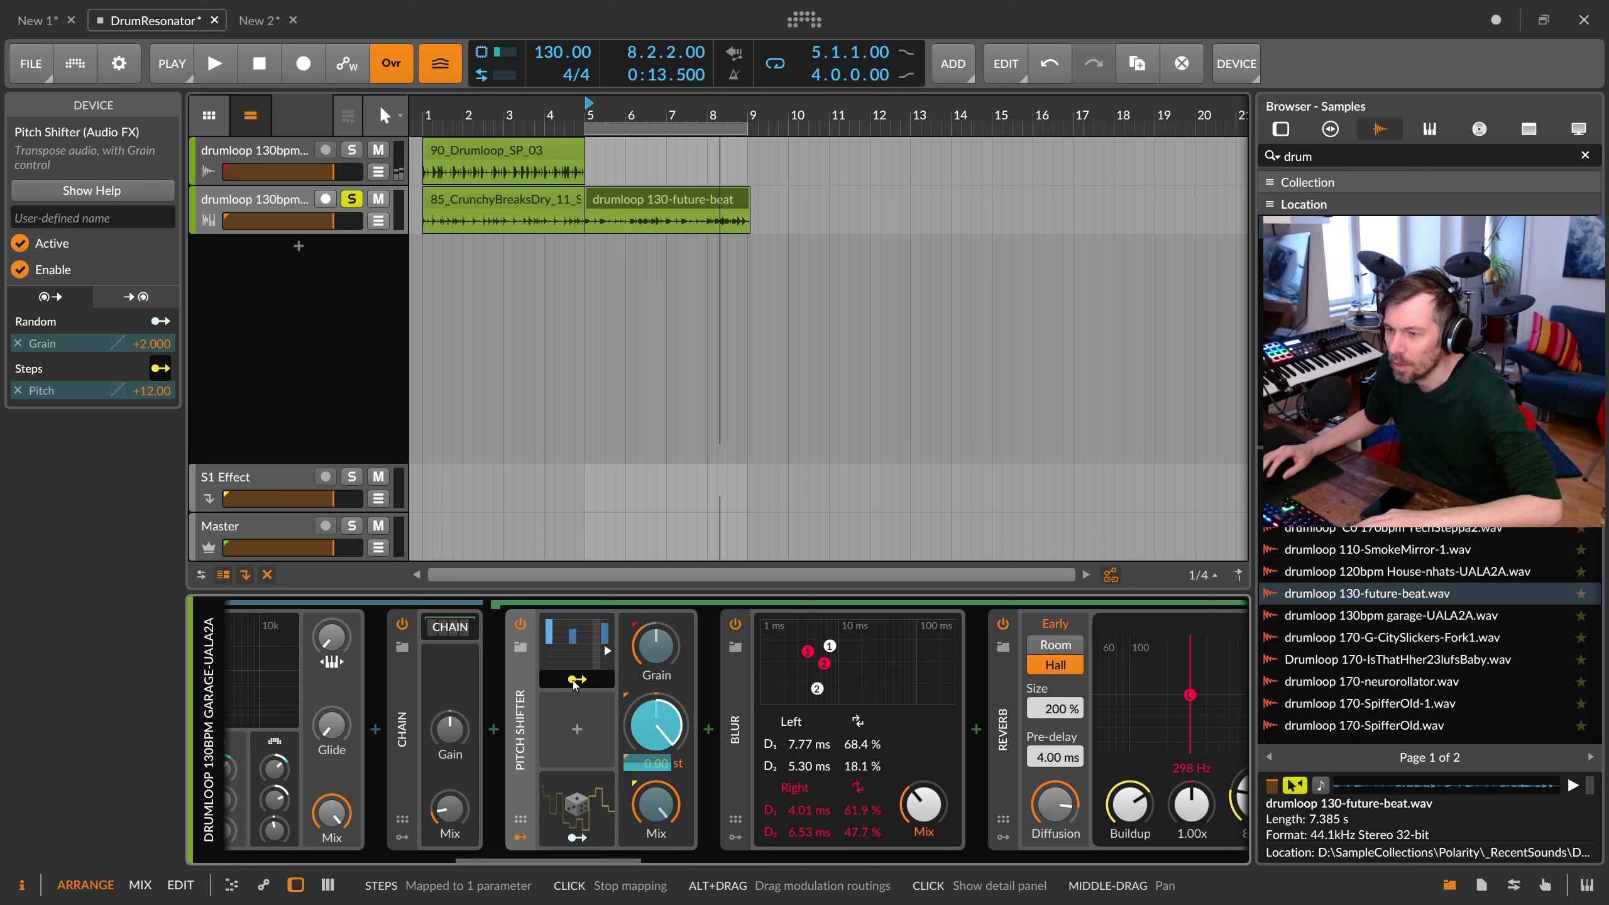
click(576, 683)
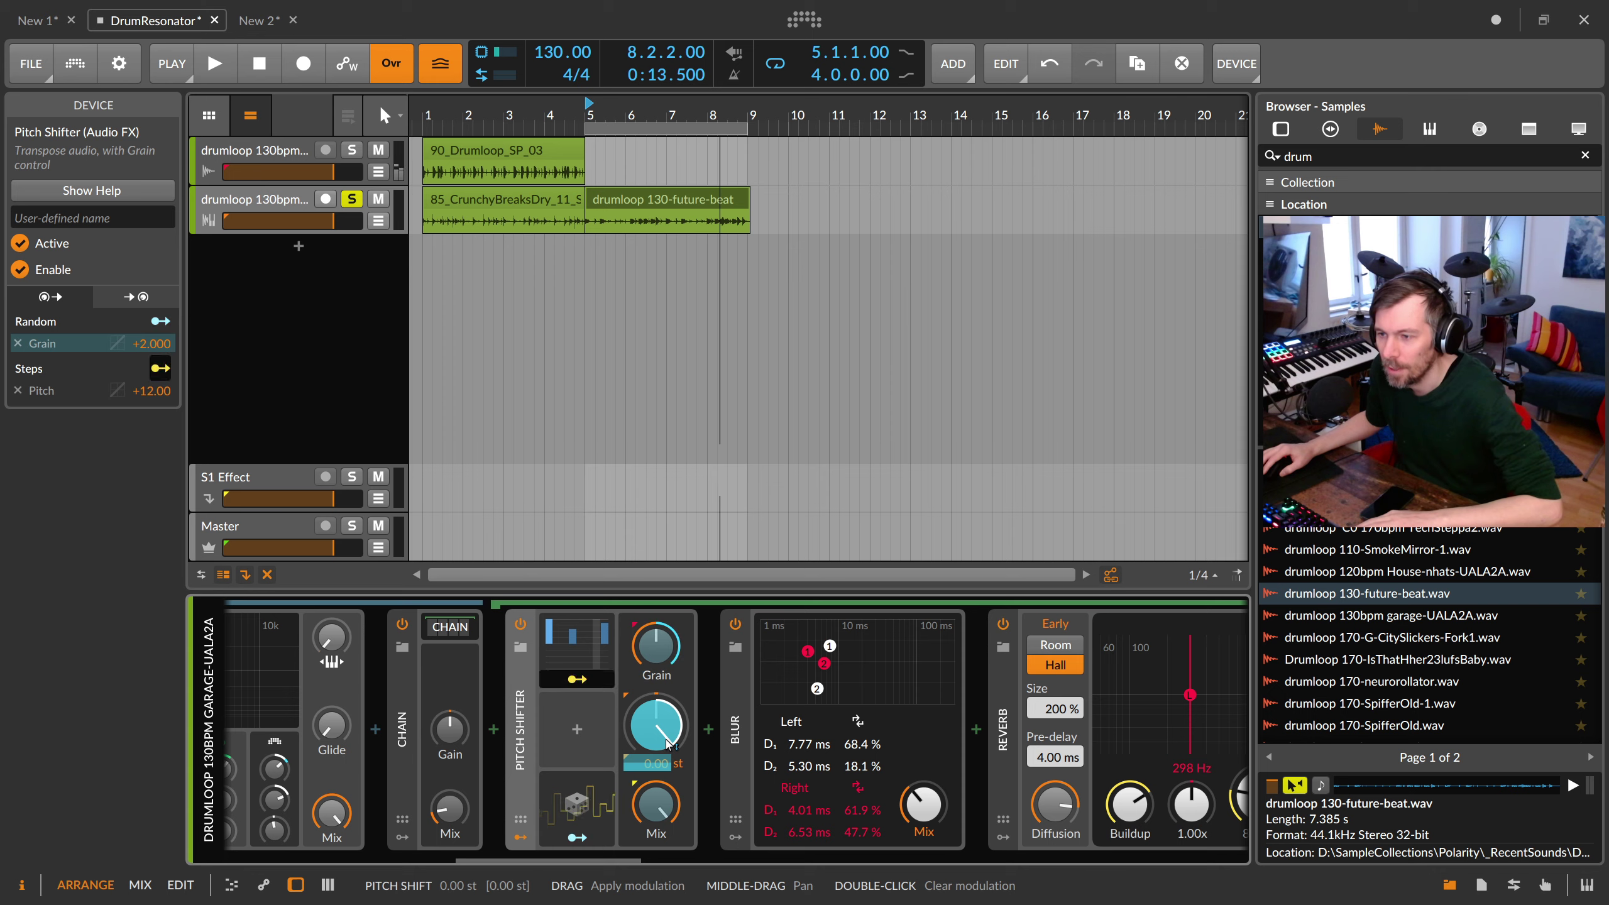
click(576, 654)
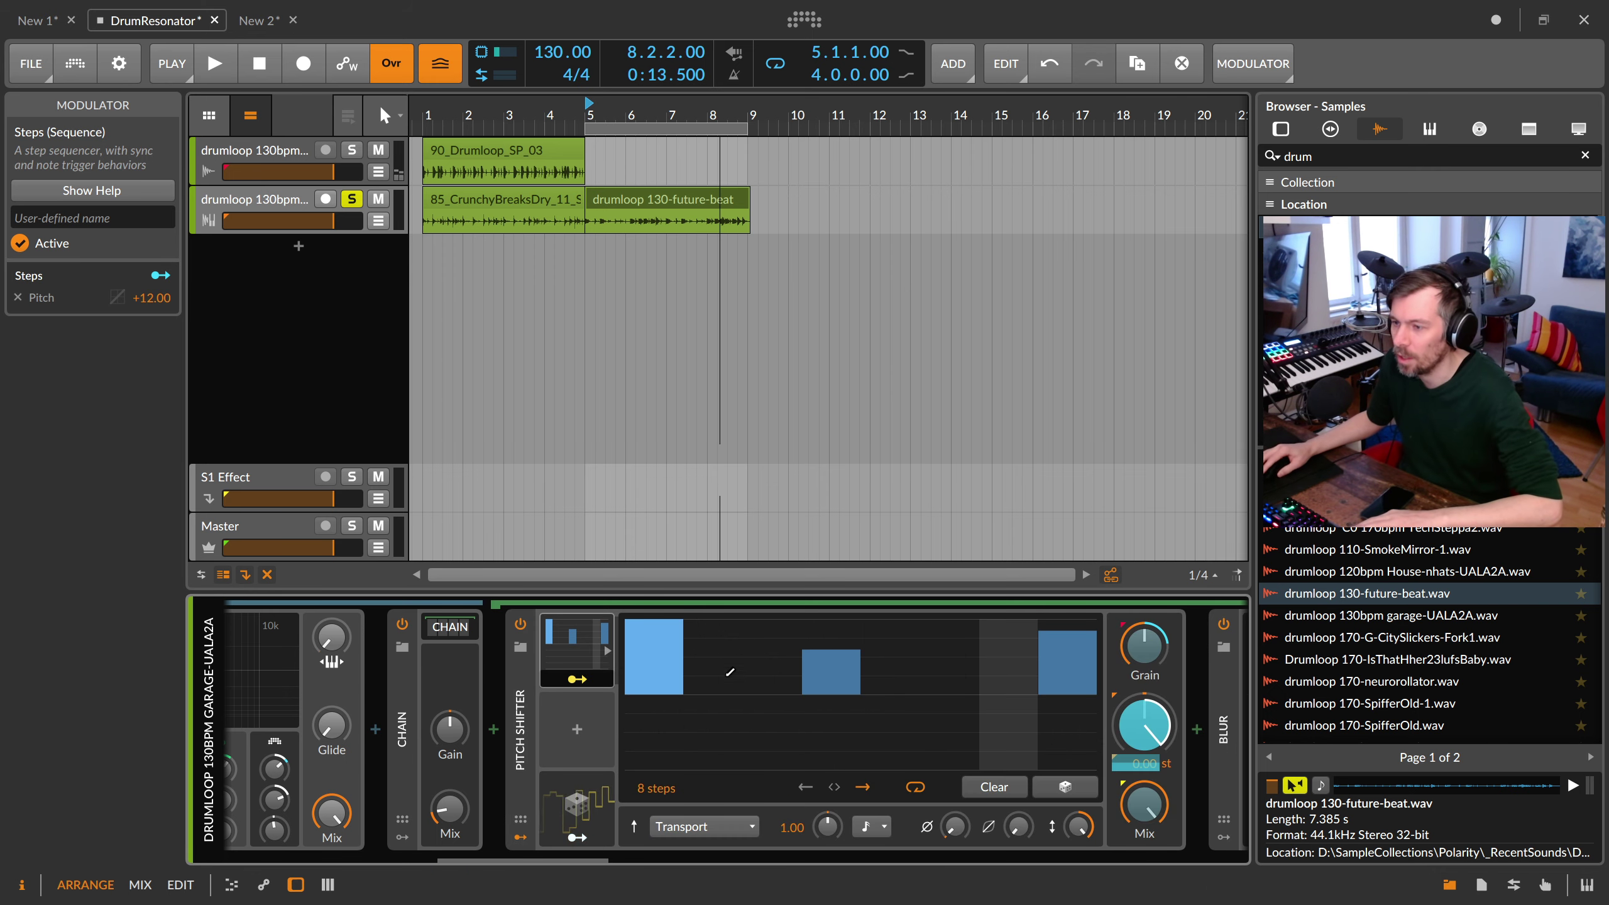
click(597, 689)
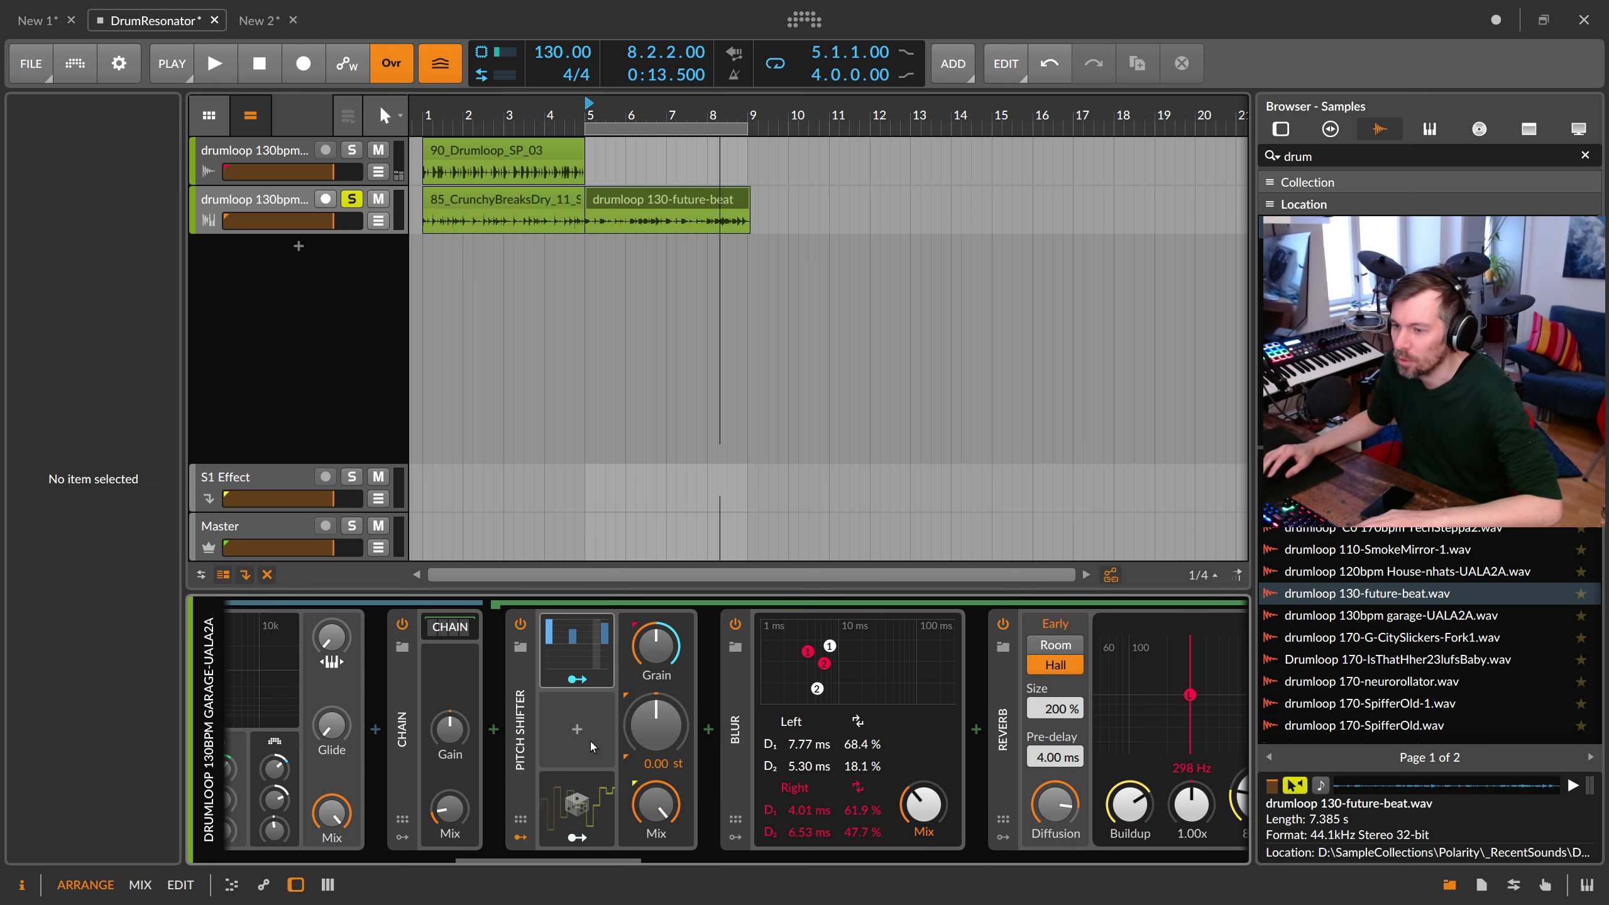
drag(658, 656, 658, 629)
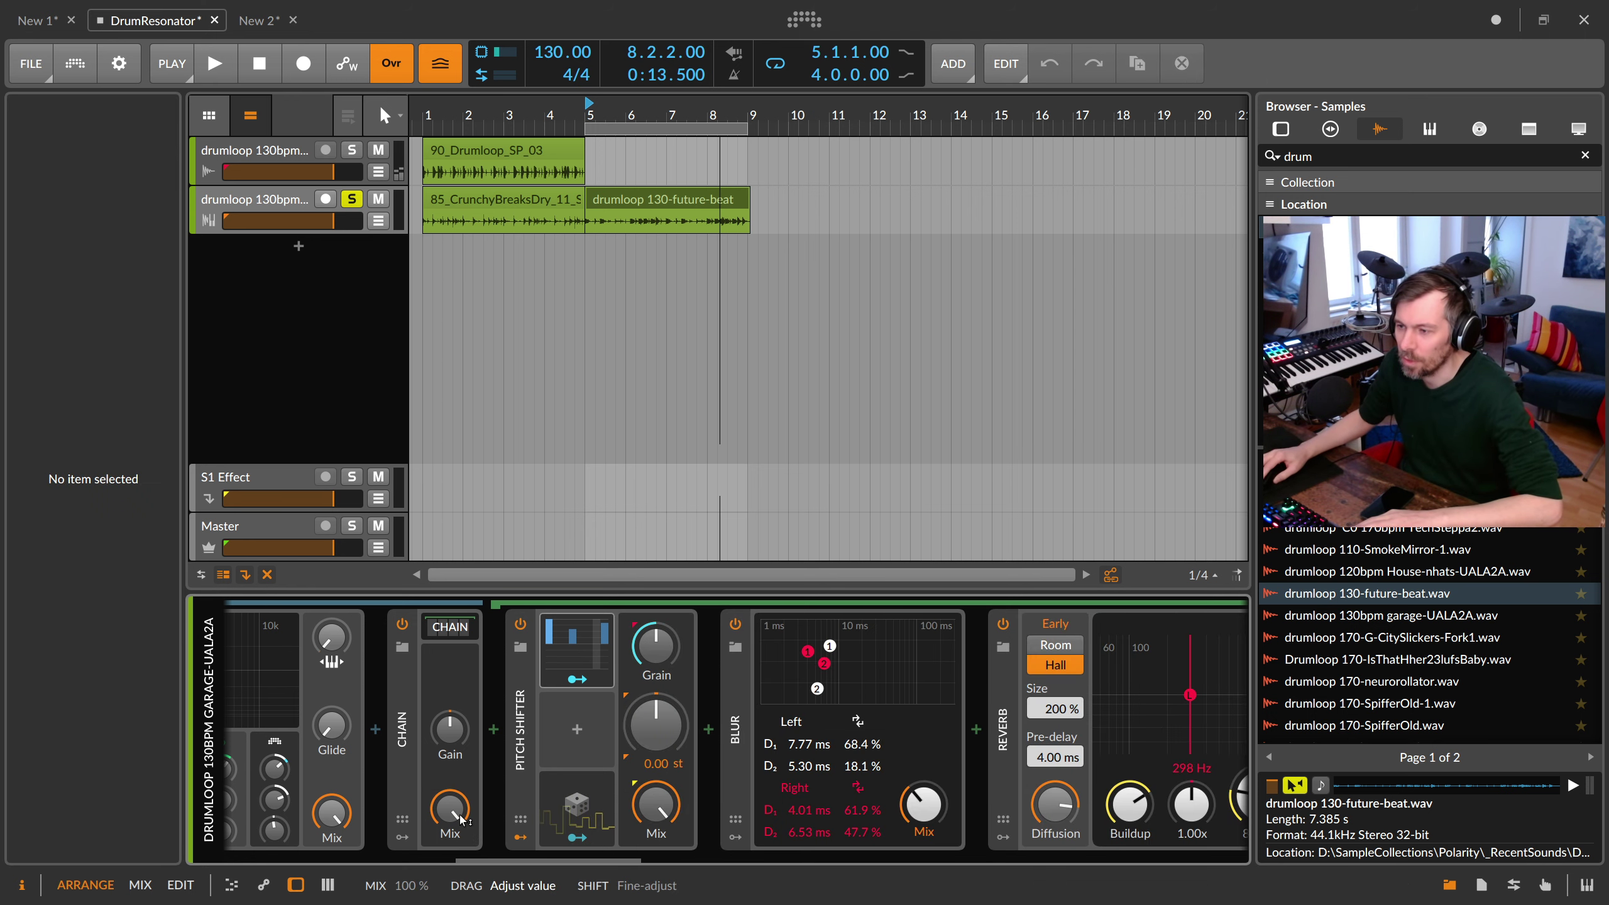
key(space)
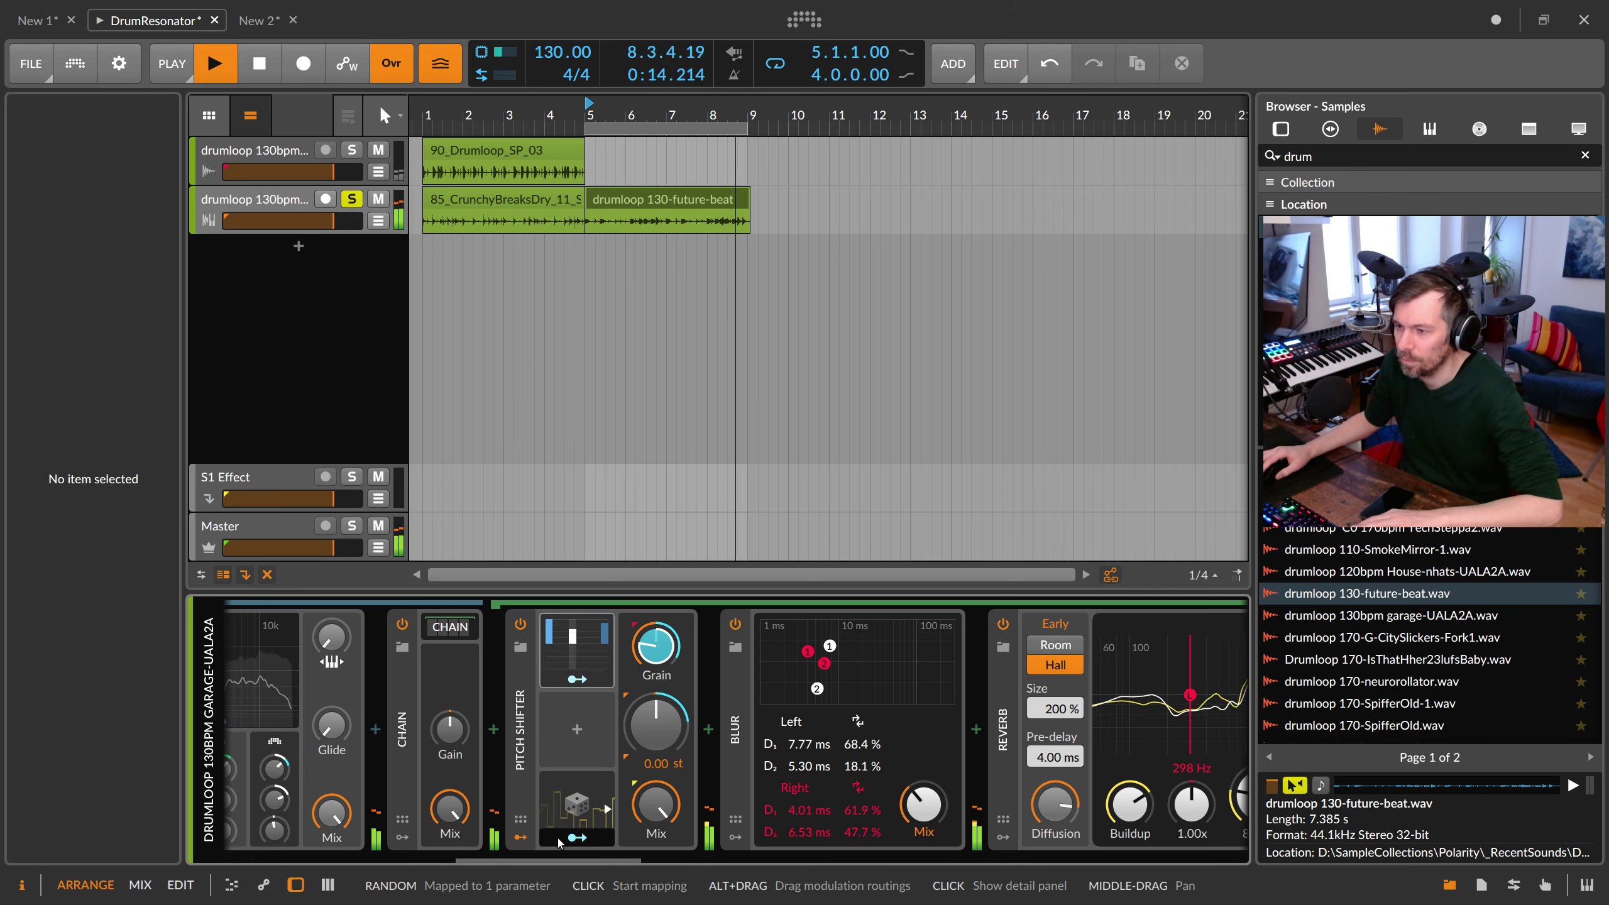
mouse_move(577, 809)
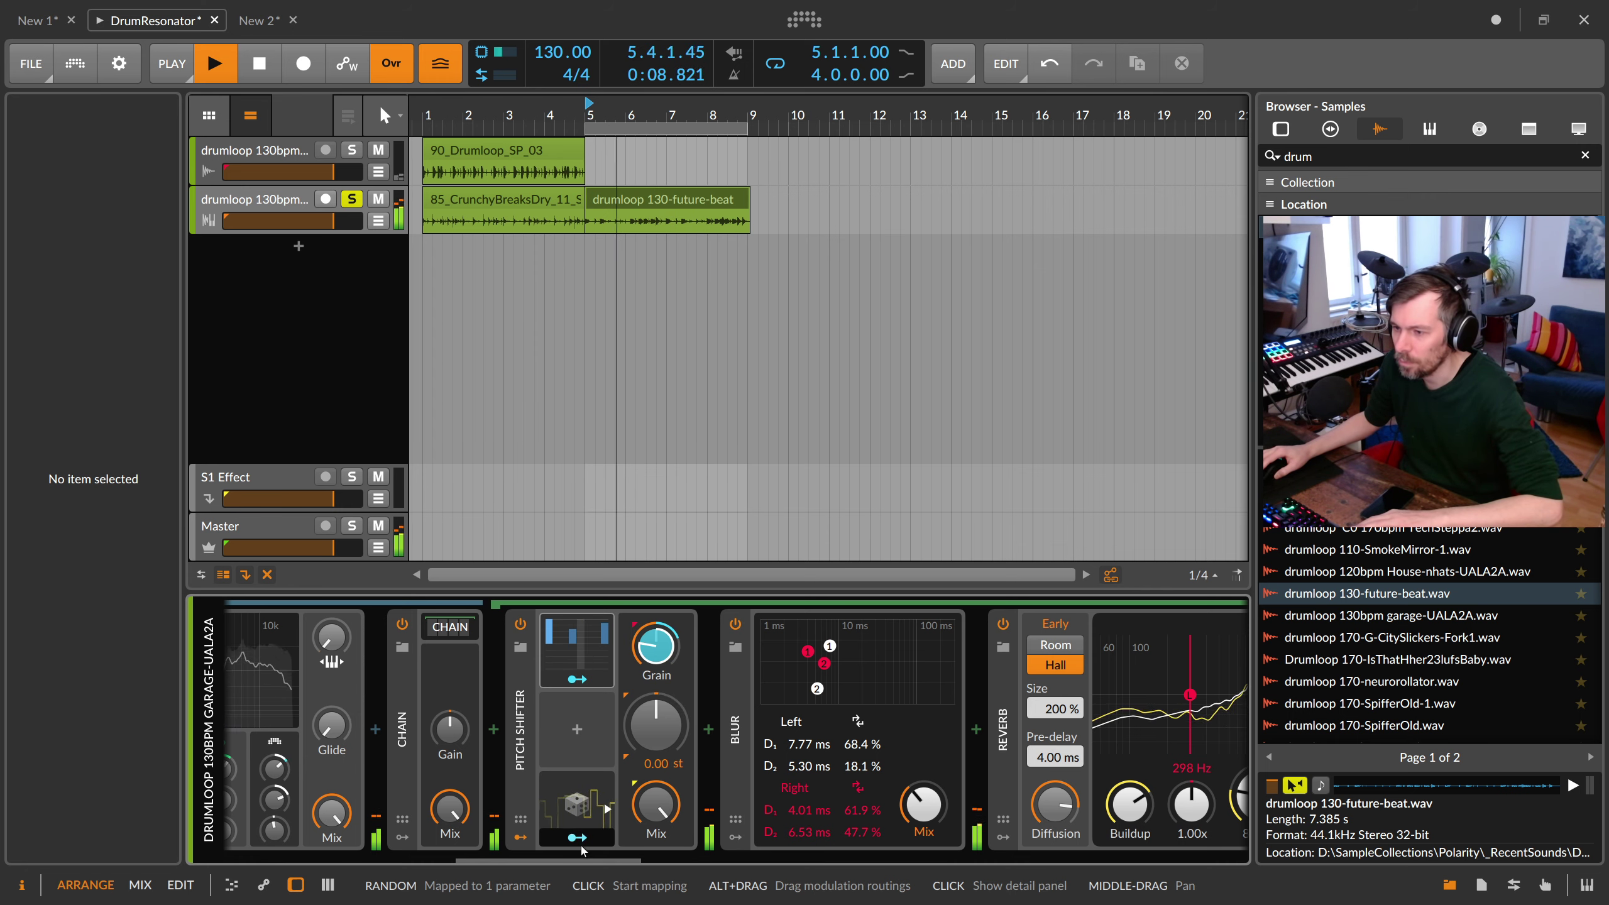
key(space)
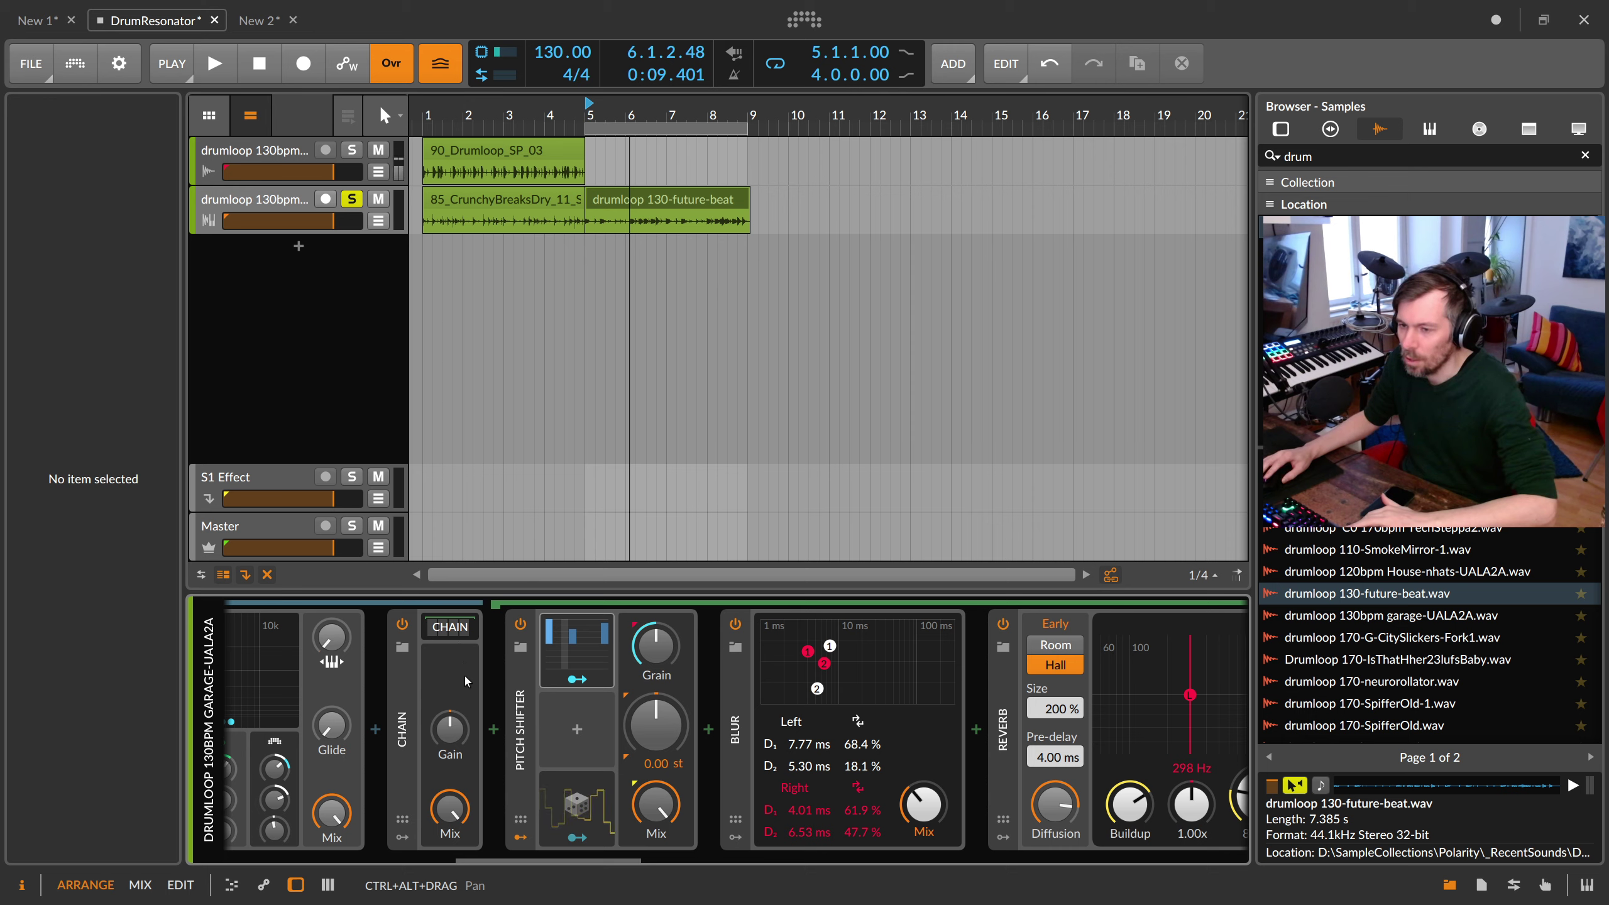
Step: Lower the chain's mix to about 13% and hide its nested devices
mouse_move(450, 809)
mouse_down()
mouse_move(450, 855)
mouse_move(464, 815)
mouse_up()
drag(633, 861, 677, 857)
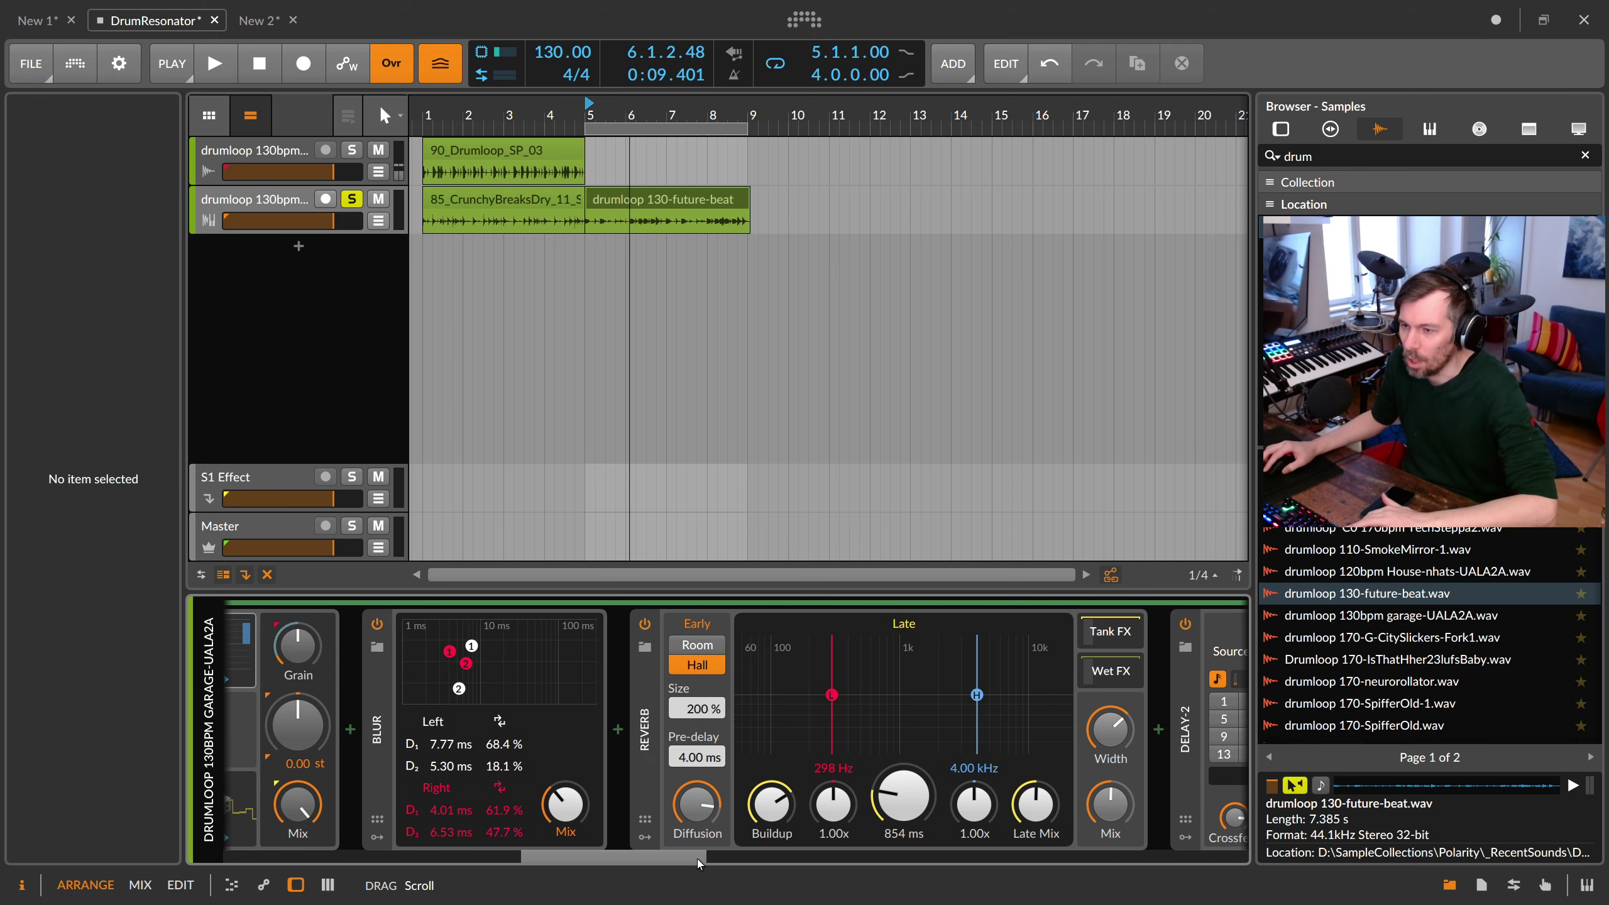
mouse_move(677, 858)
mouse_down()
mouse_move(732, 860)
mouse_move(616, 864)
mouse_up()
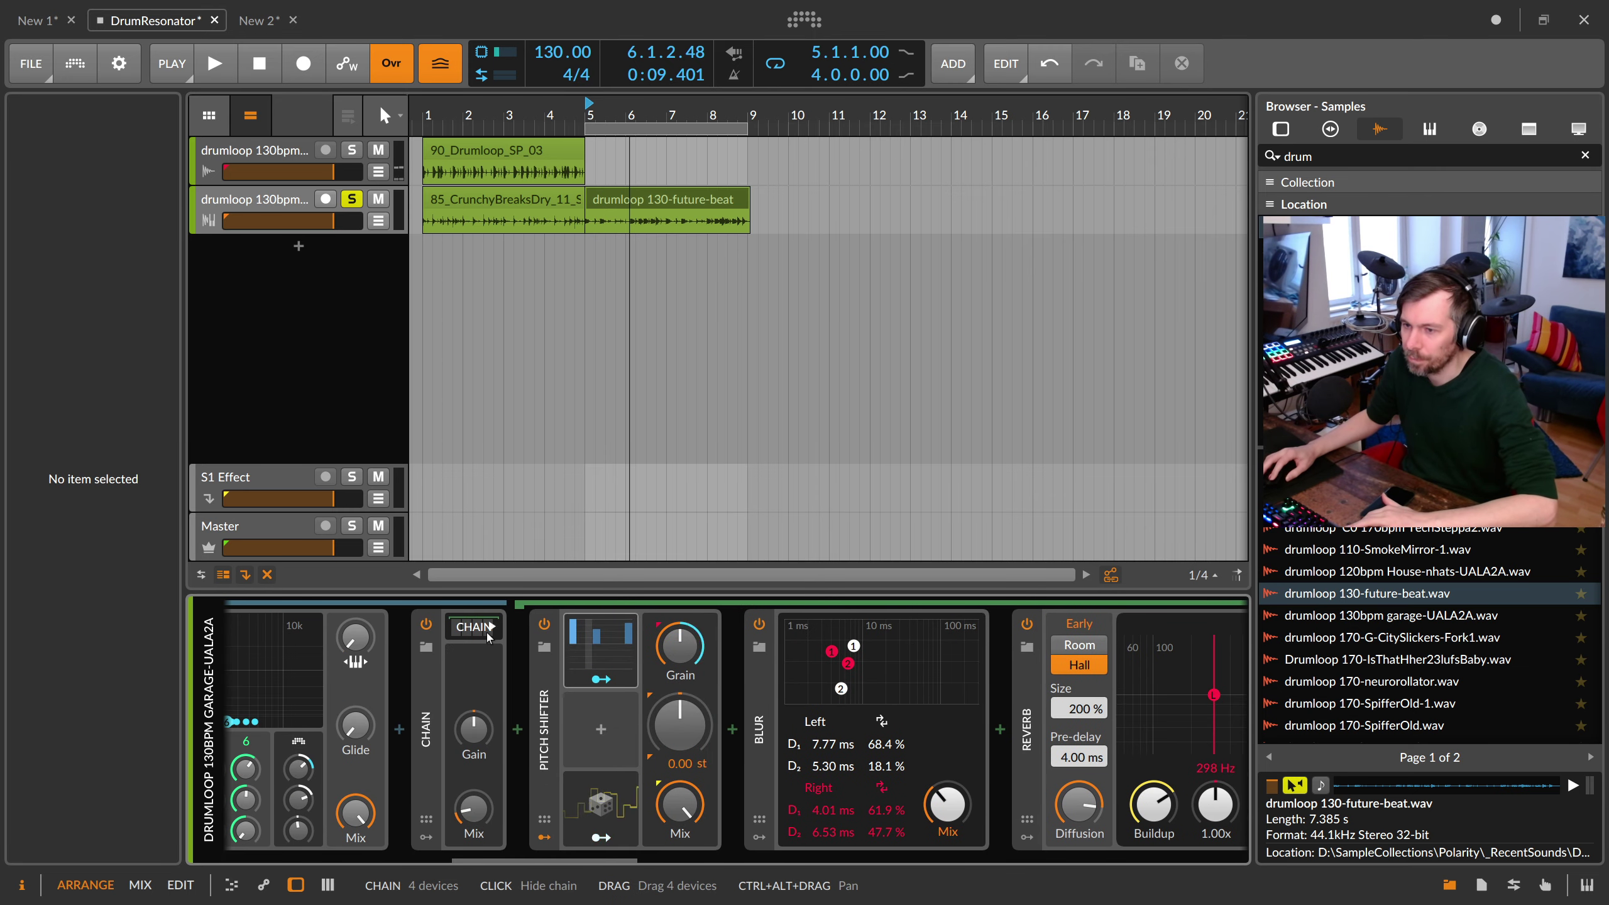
click(527, 662)
click(487, 633)
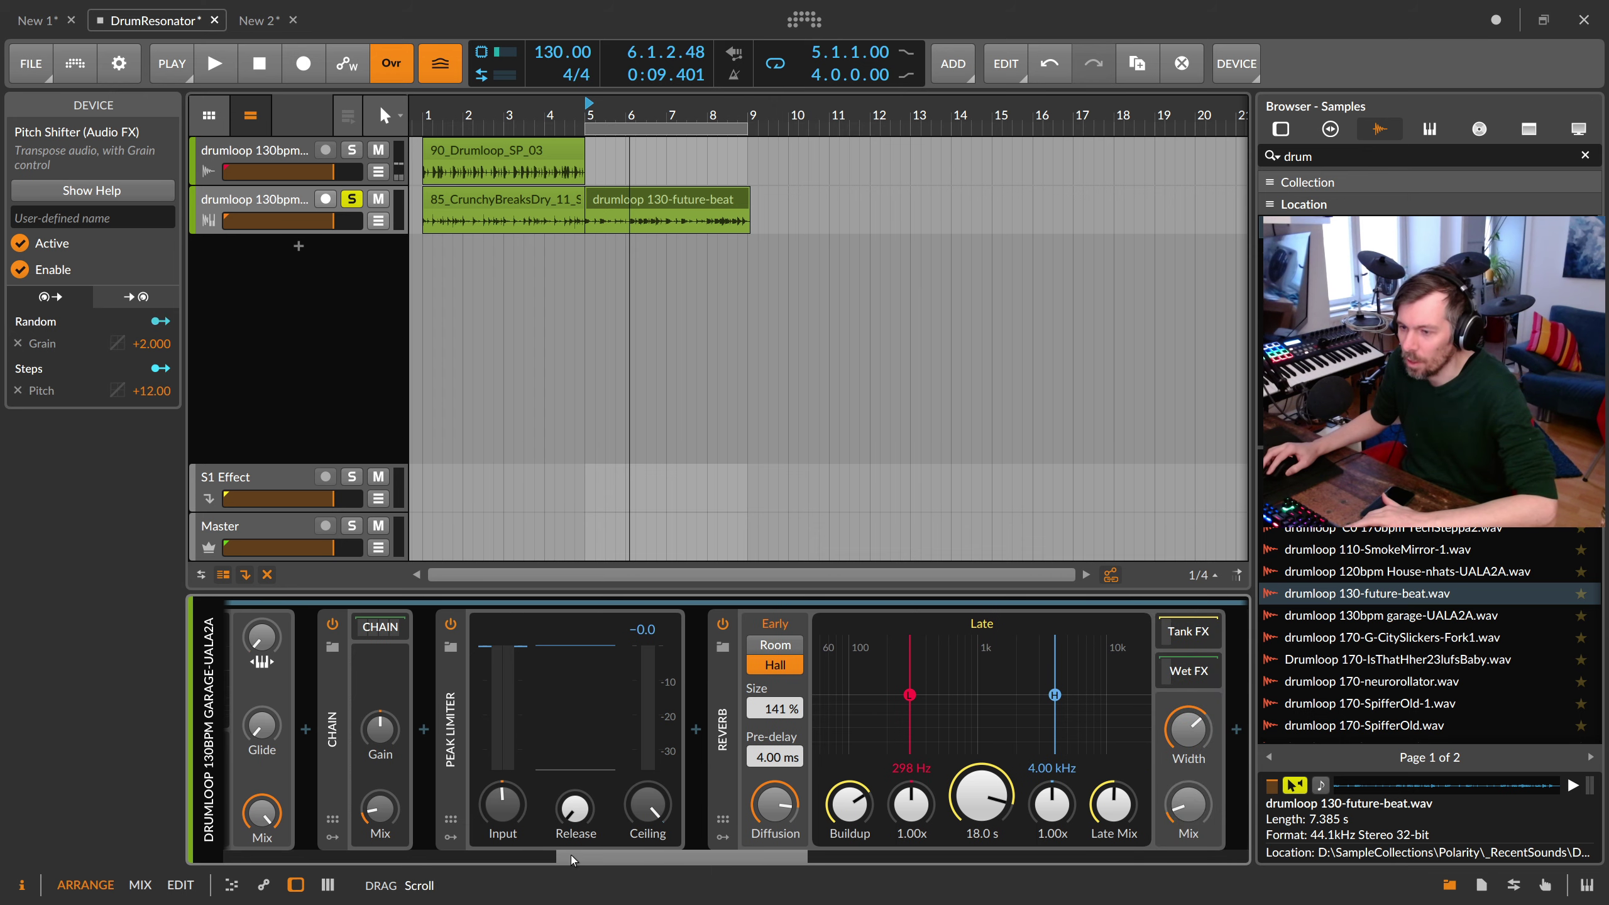
drag(535, 858, 833, 847)
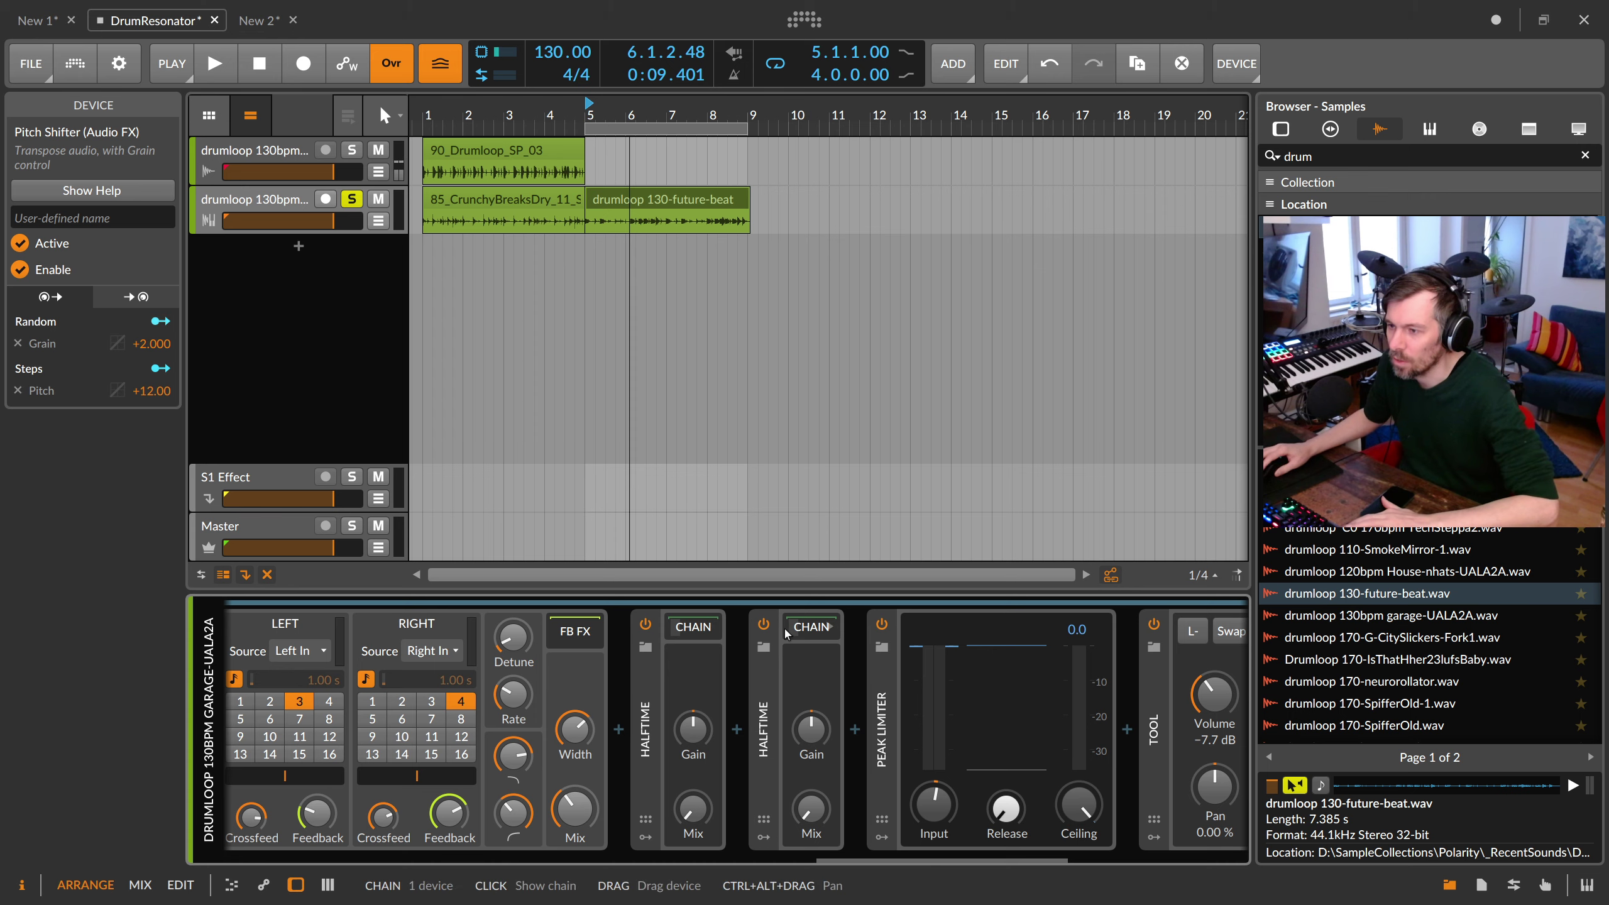
Step: Toggle the second Halftime off and on, and audition it at 100% mix
click(763, 626)
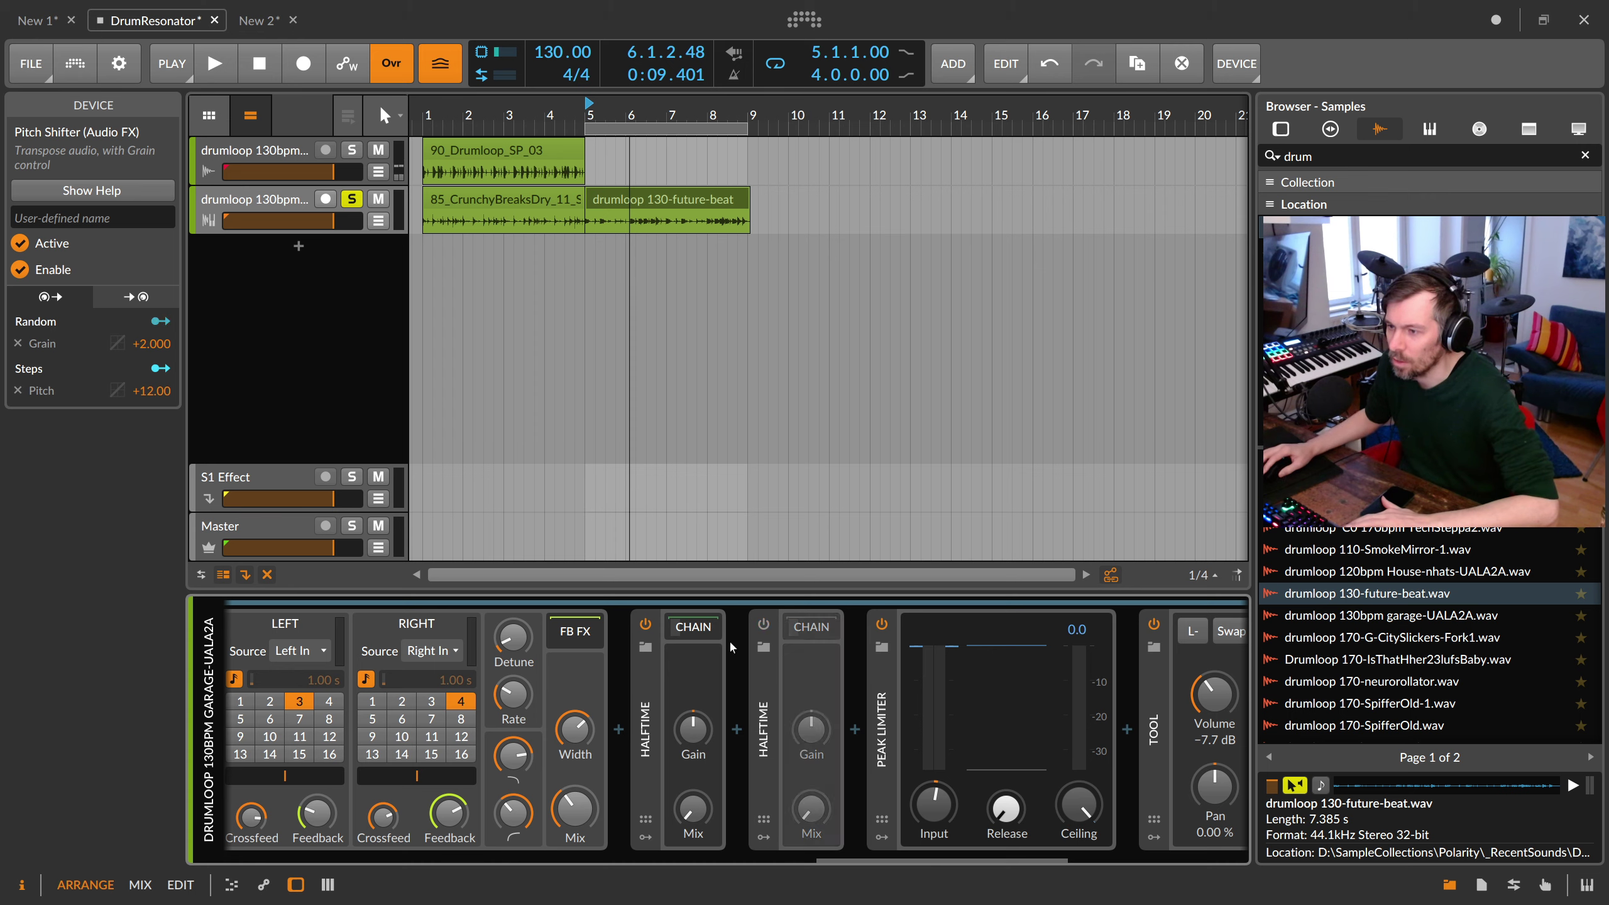
click(764, 628)
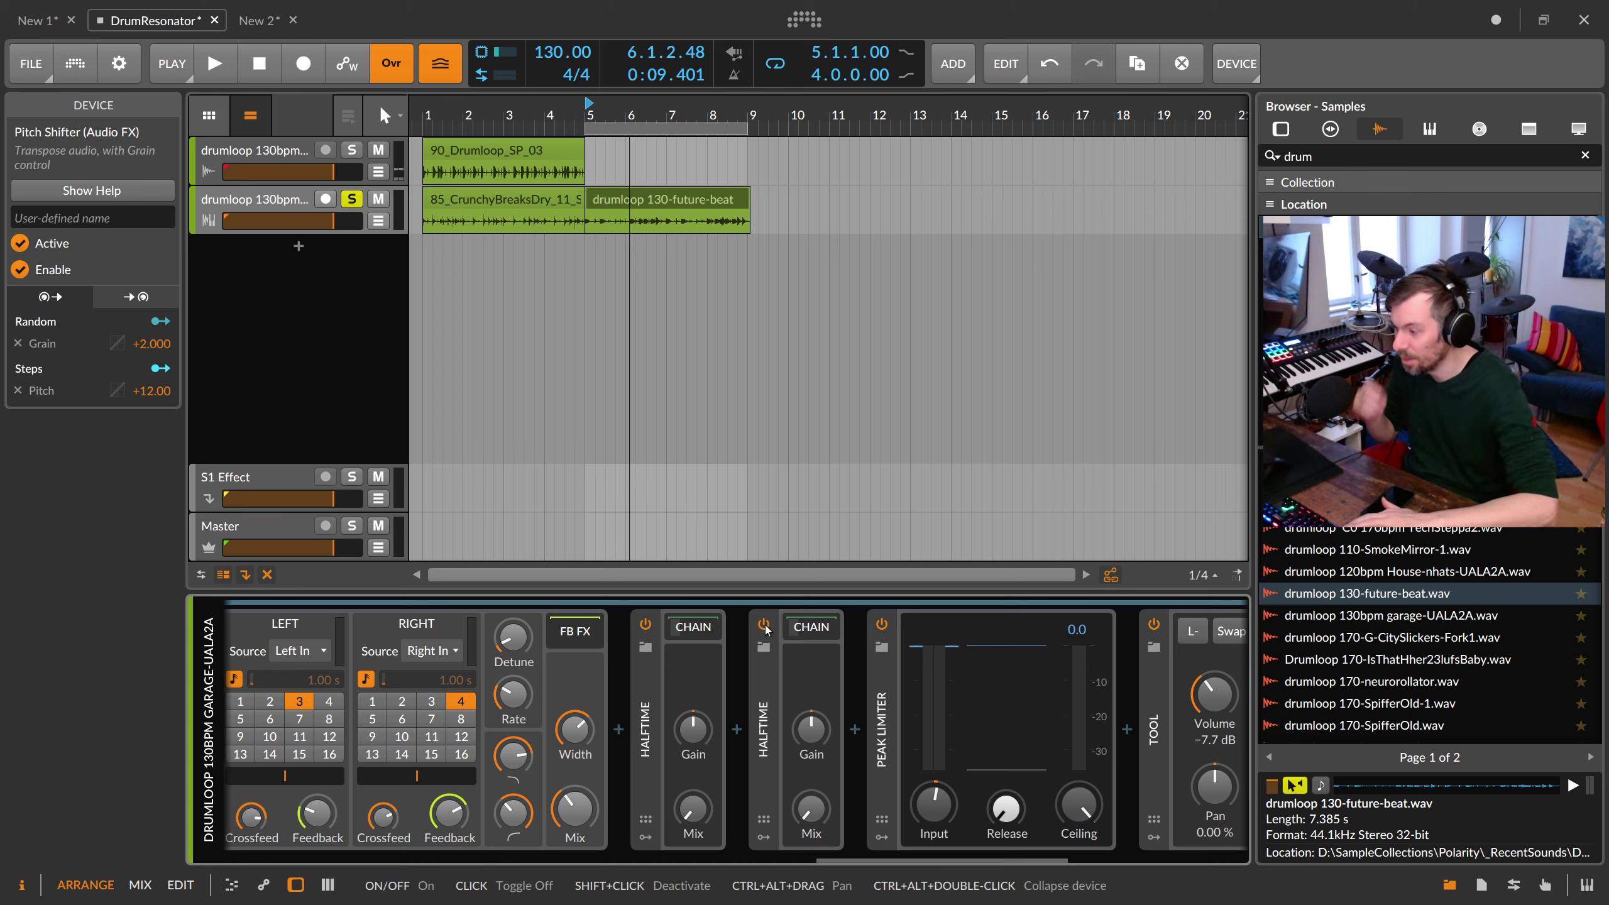
key(space)
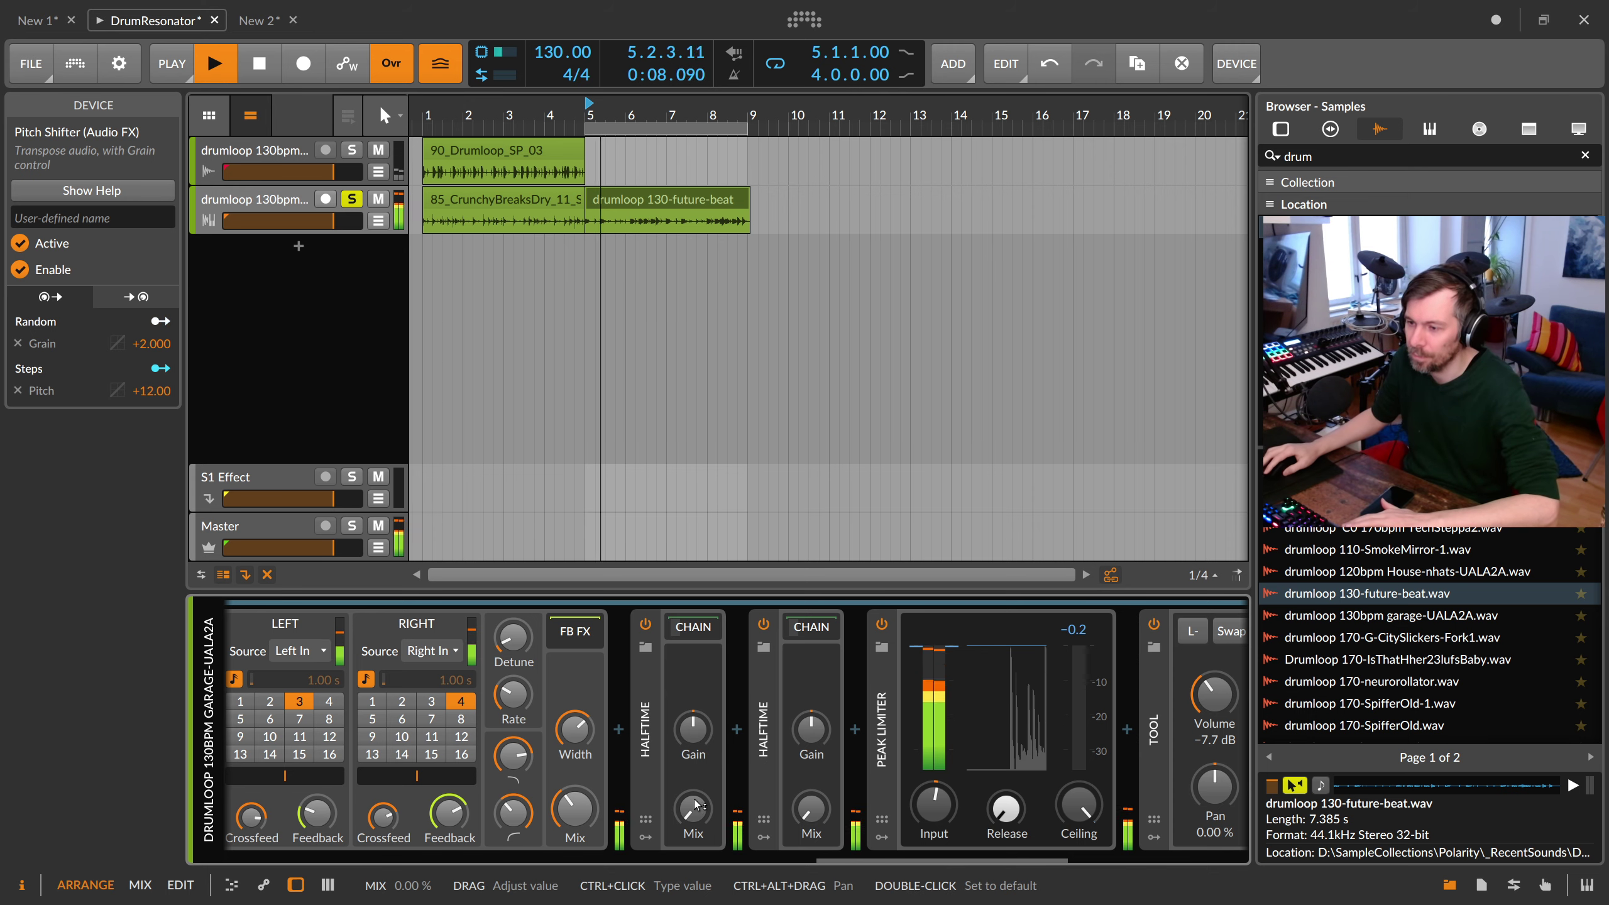
drag(694, 818, 704, 819)
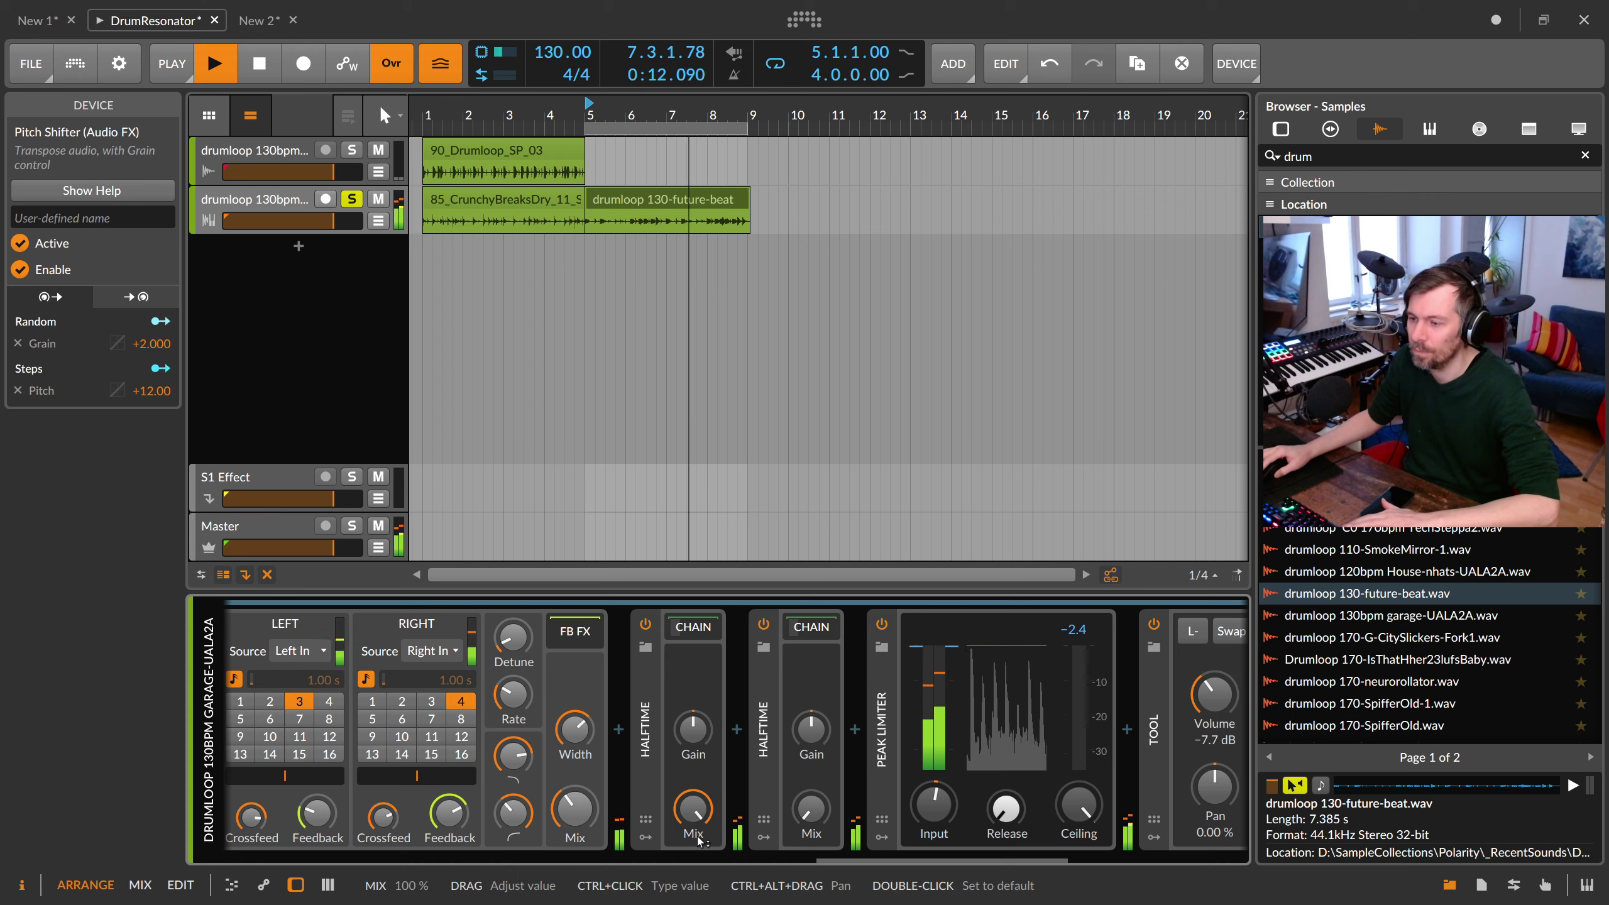
key(space)
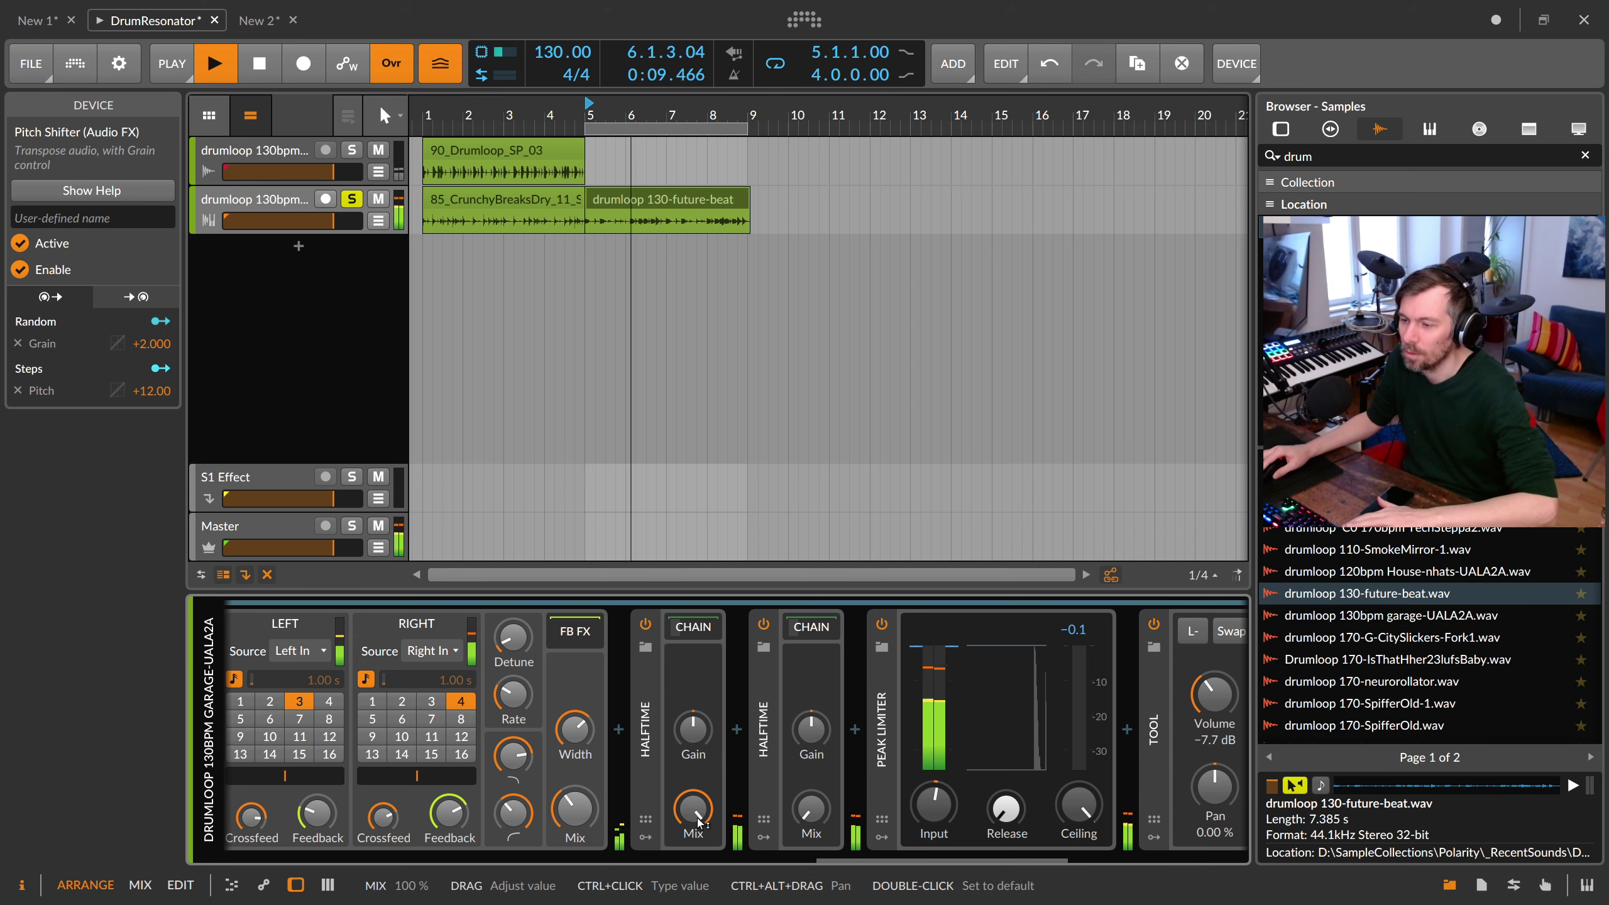
Step: Set both Halftime chain mixes to about 50%, stop playback, and select Peak Limiter
drag(699, 817, 697, 868)
double_click(695, 809)
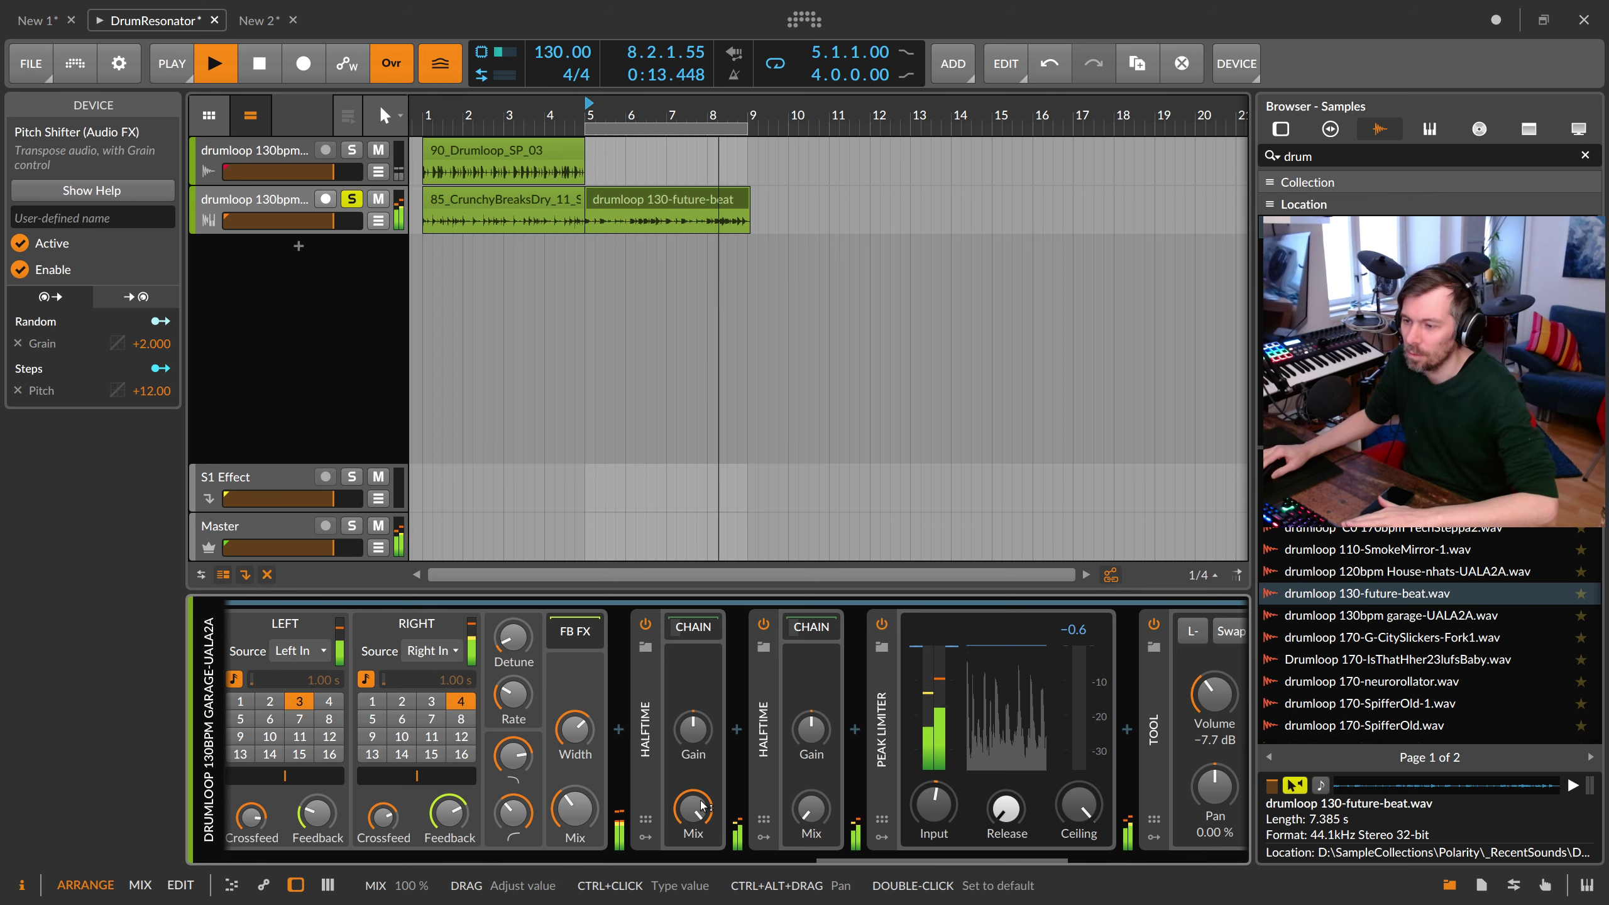
drag(693, 809, 692, 861)
drag(811, 809, 812, 868)
drag(812, 809, 805, 798)
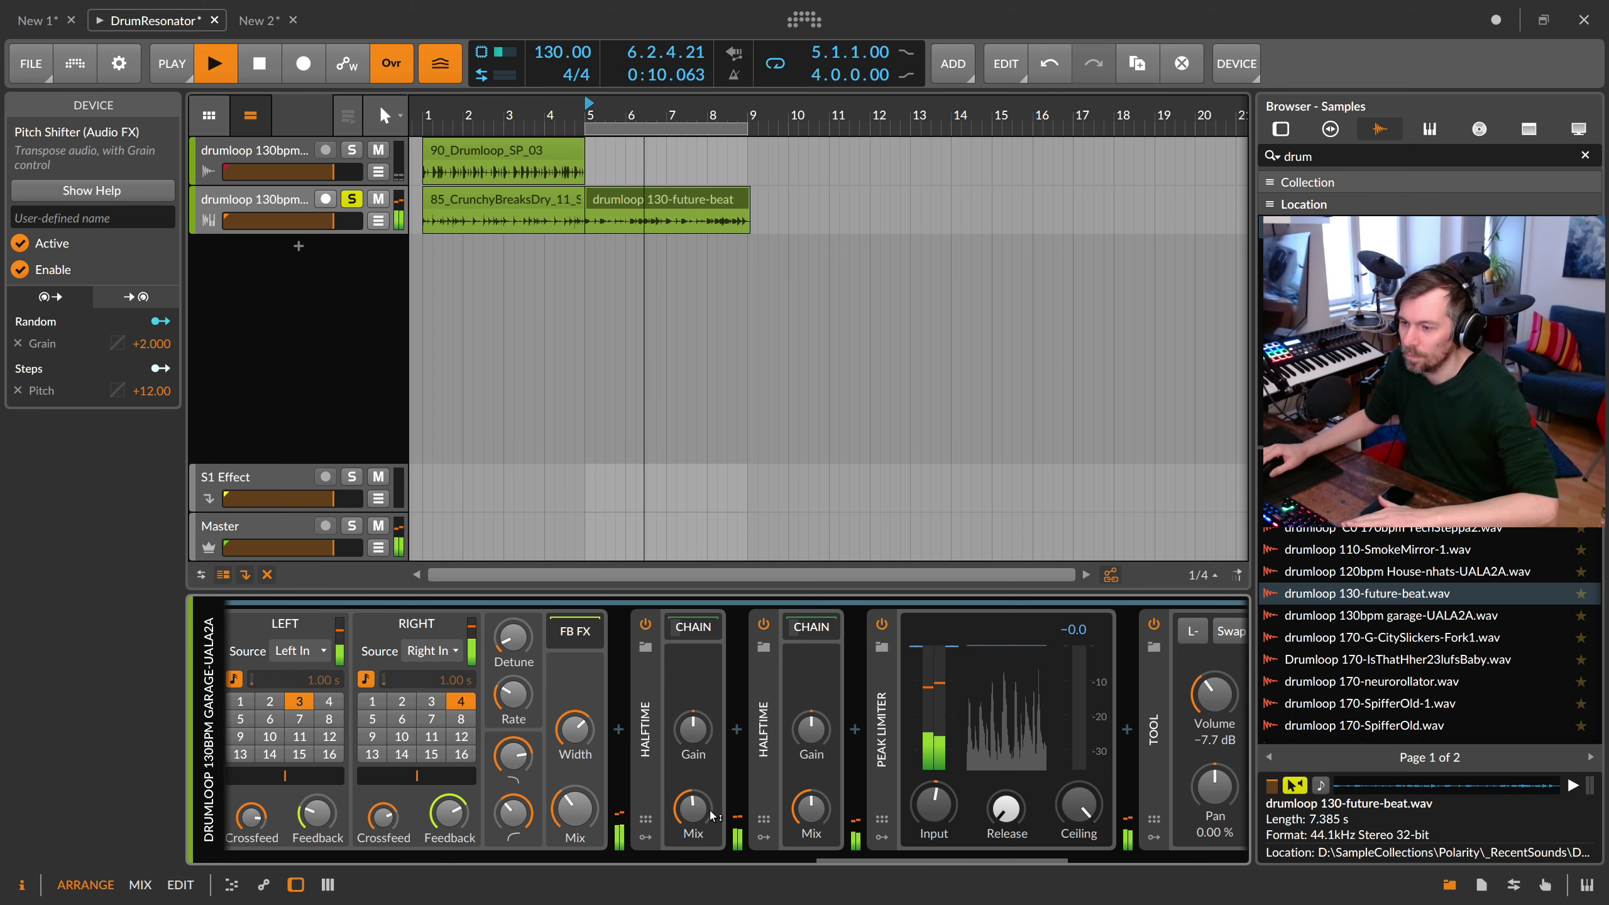
key(space)
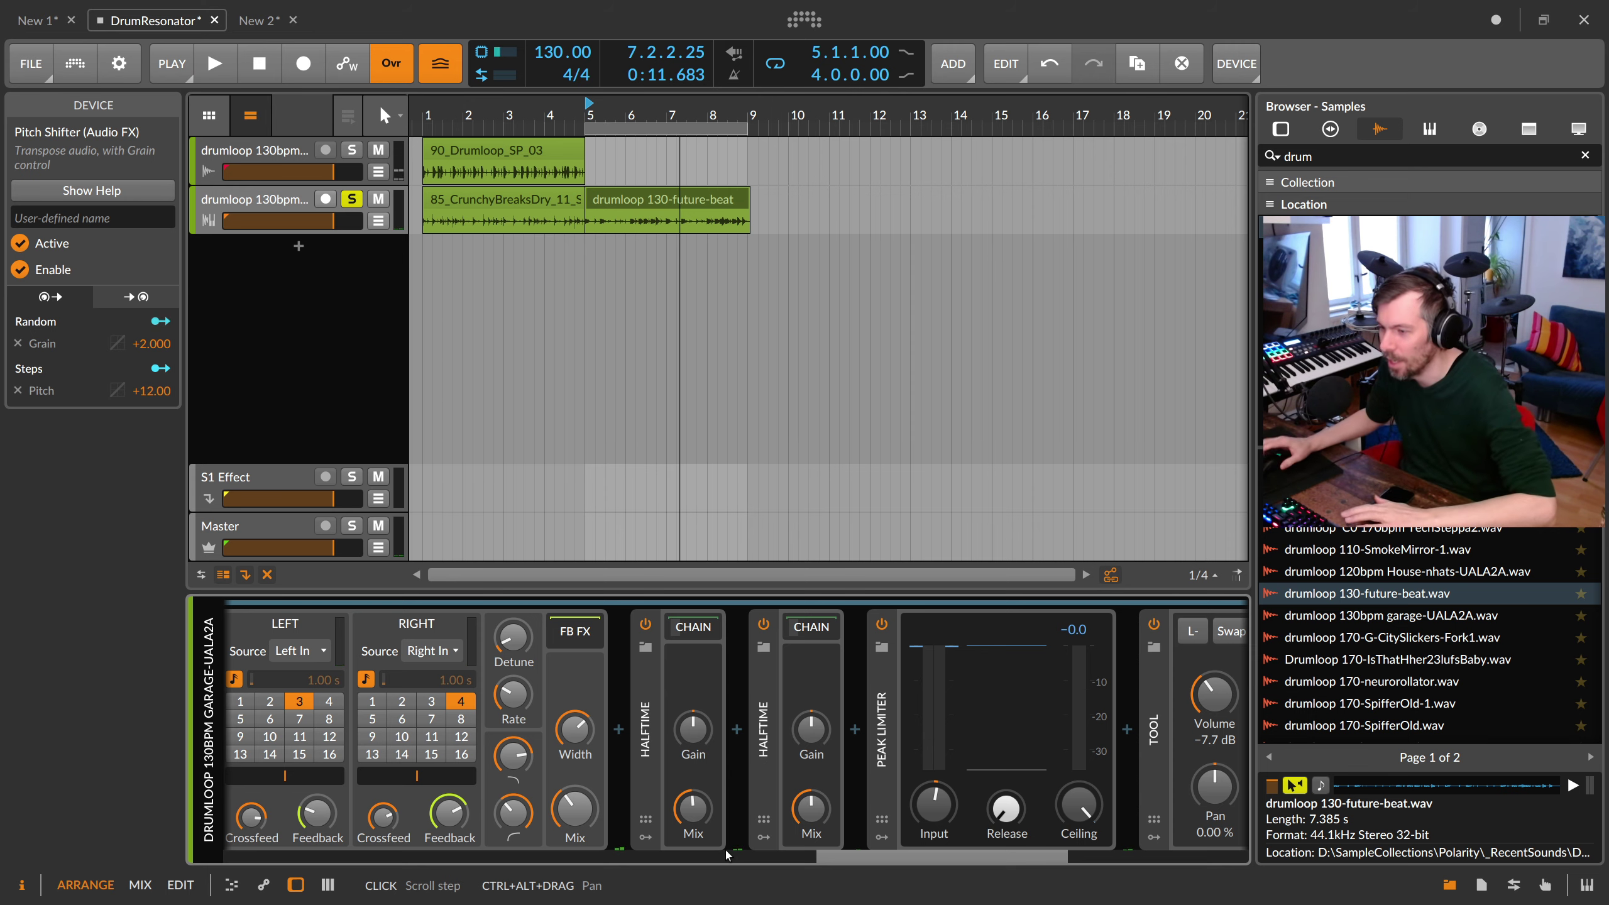
mouse_move(770, 851)
mouse_down()
mouse_move(864, 865)
mouse_move(1107, 853)
mouse_up()
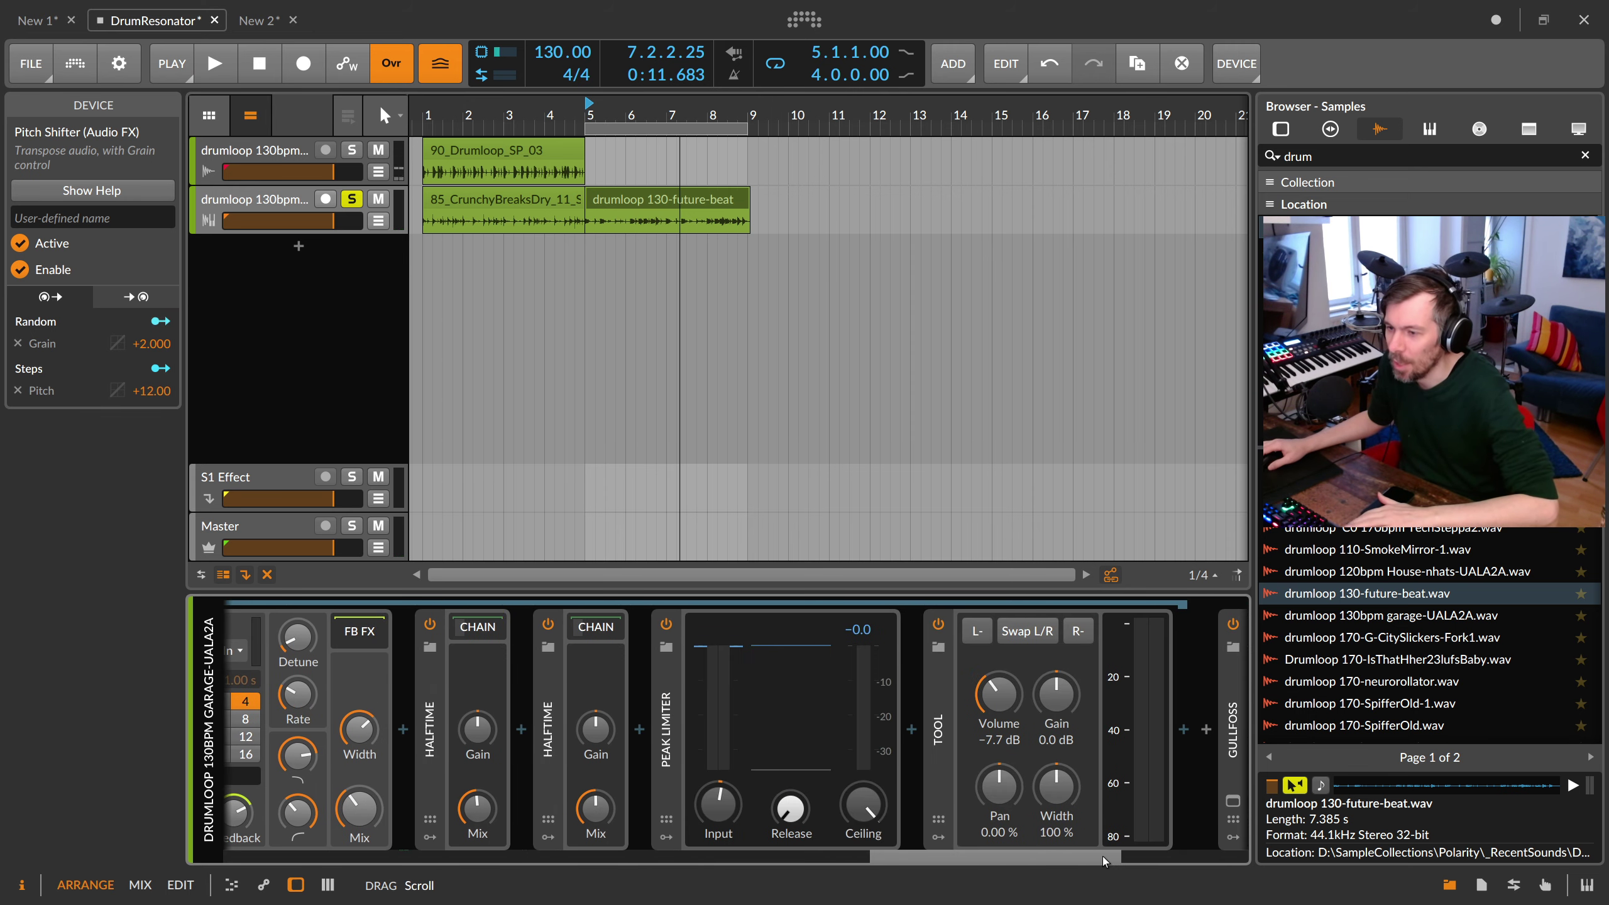
click(635, 735)
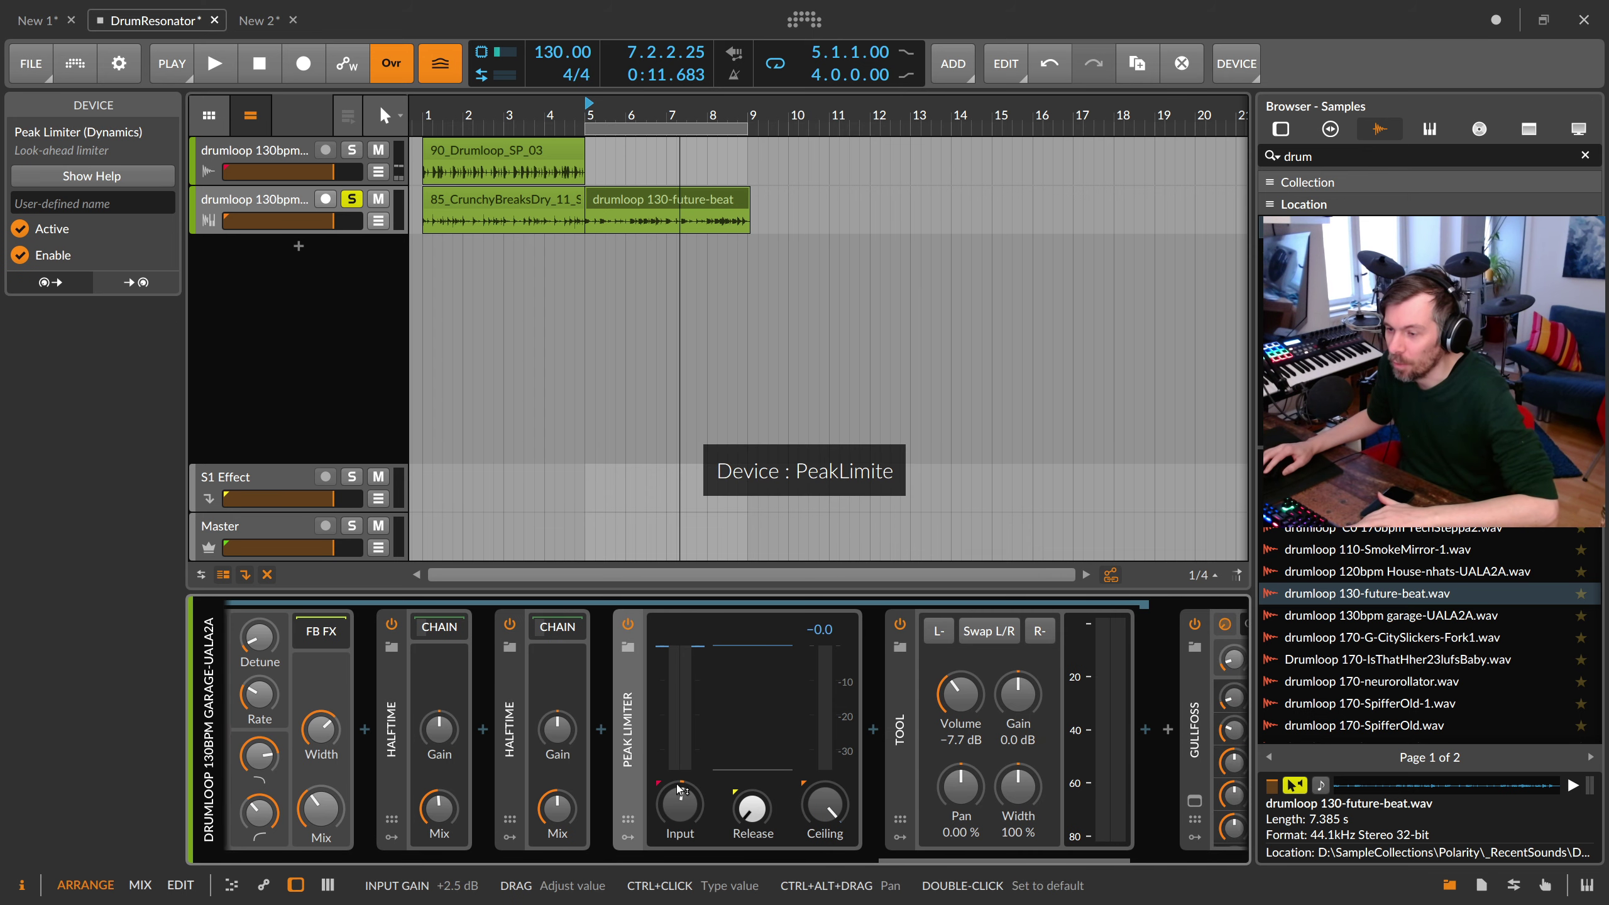
mouse_move(917, 857)
mouse_down()
mouse_move(997, 855)
mouse_move(378, 858)
mouse_up()
Step: Solo the FX Layer's Tool layer and start the drum loop
click(509, 691)
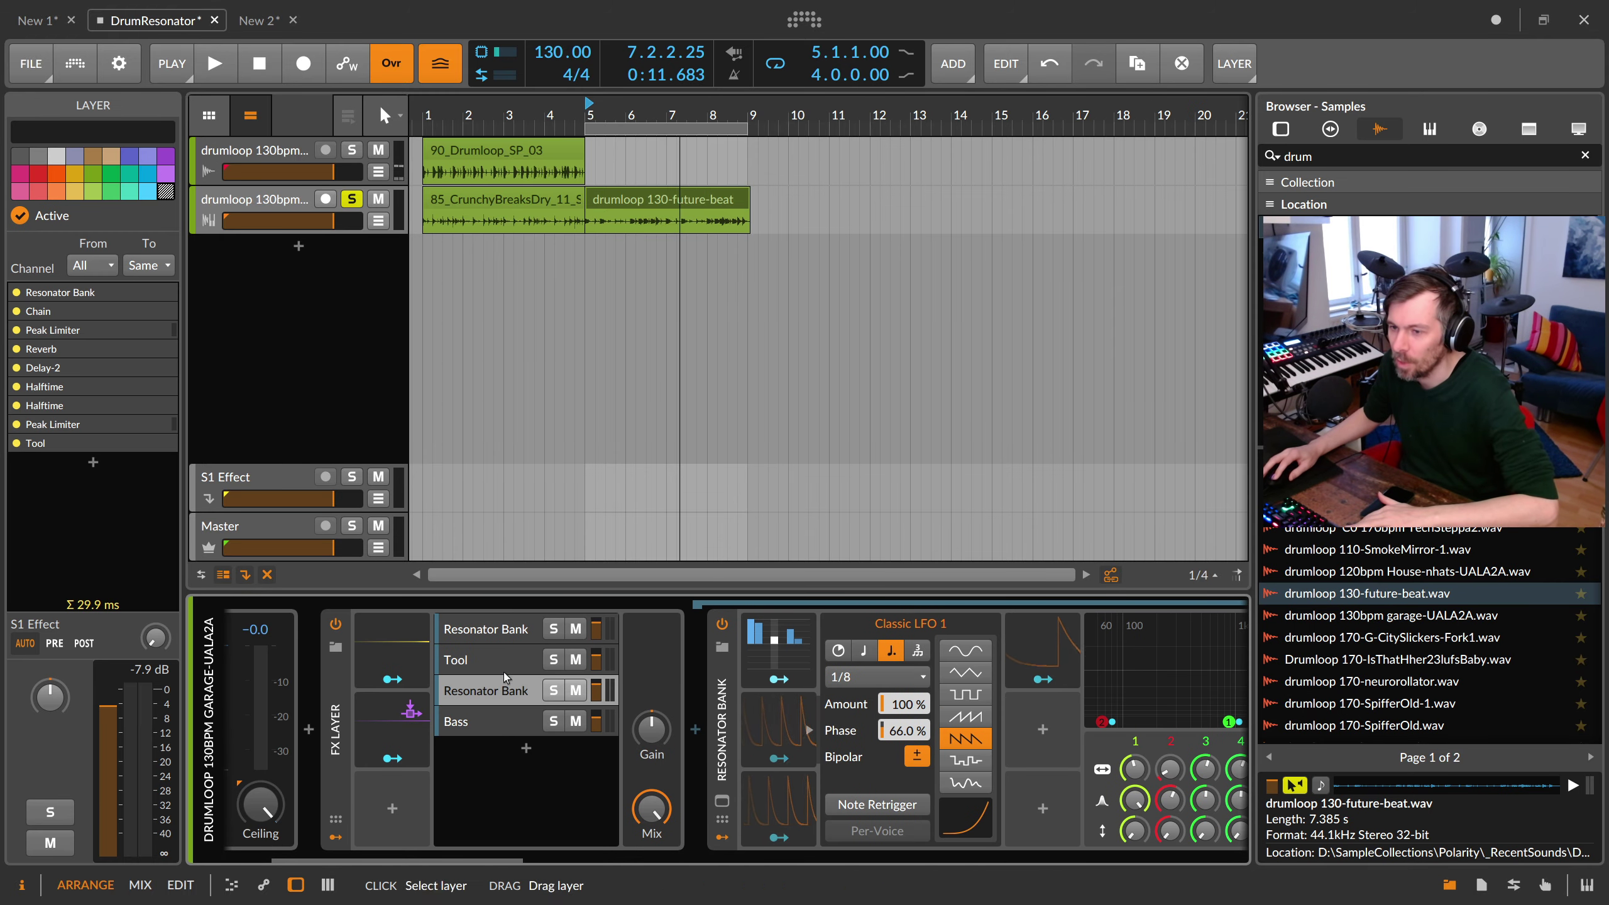
click(500, 662)
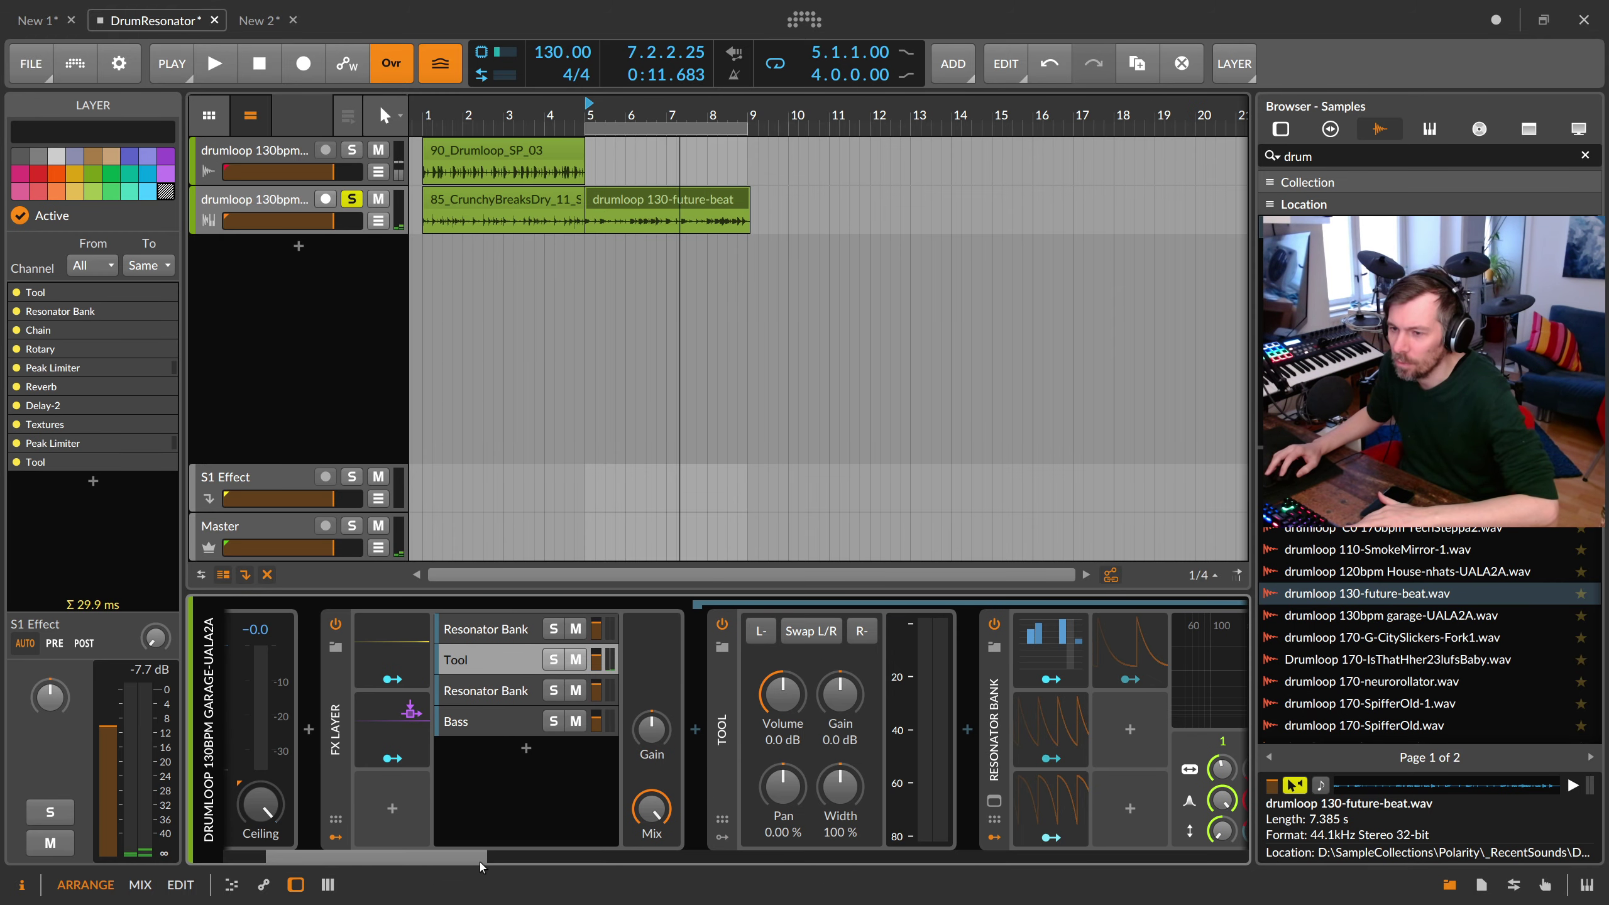
scroll(481, 863, down, 2)
key(s)
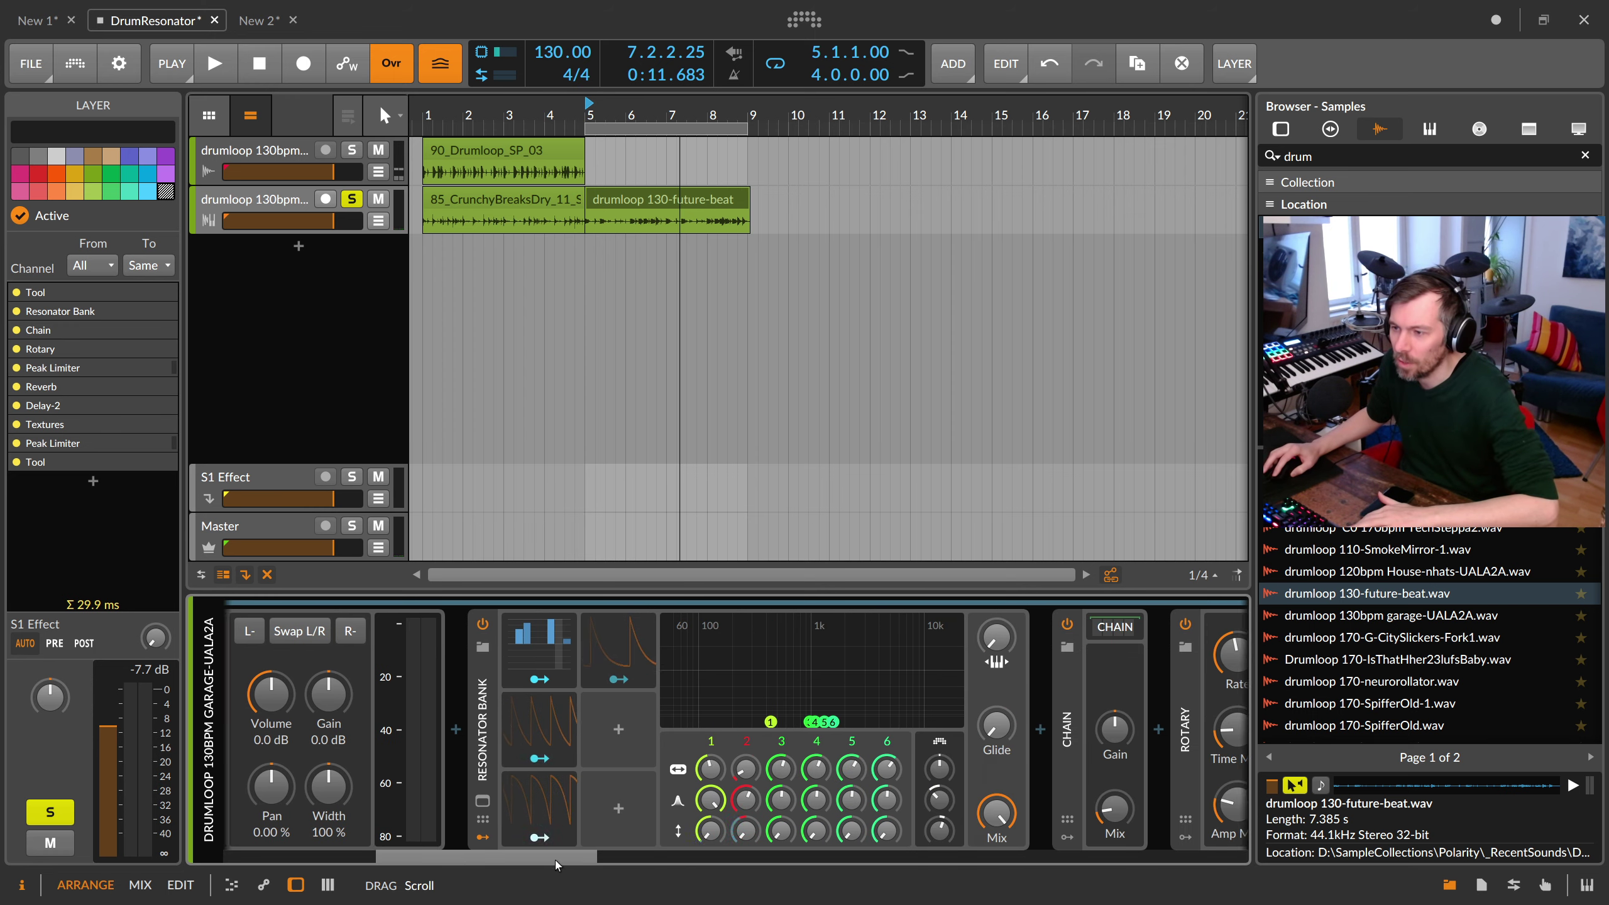
mouse_move(467, 861)
mouse_down()
mouse_move(604, 856)
mouse_move(460, 866)
mouse_move(504, 860)
mouse_move(473, 858)
mouse_up()
key(space)
key(space)
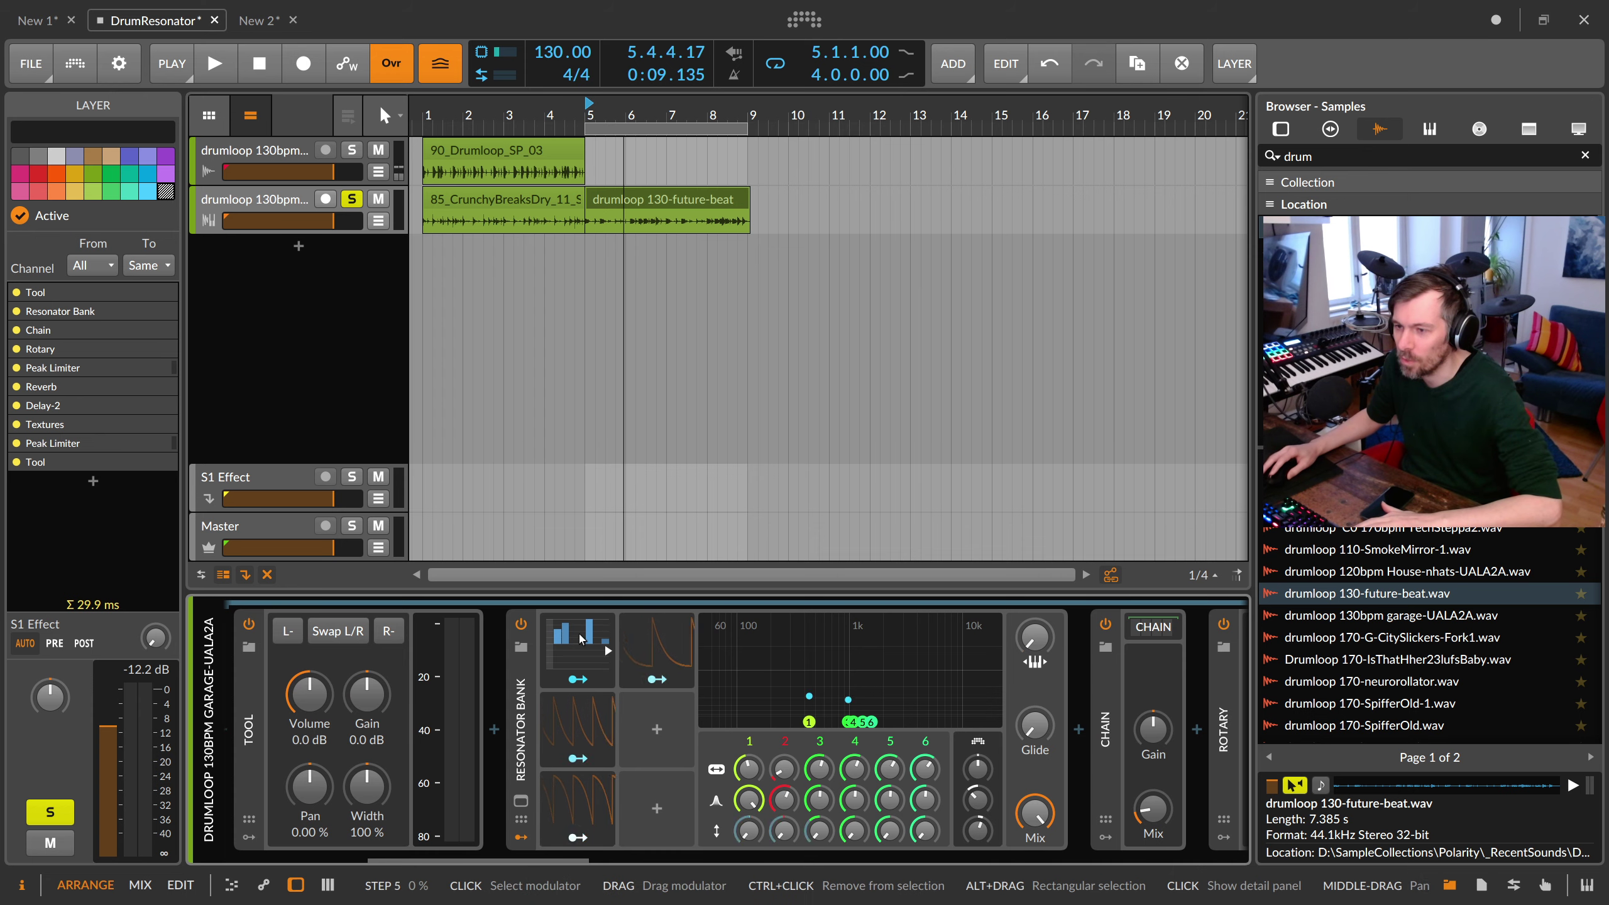
Step: Inspect the Resonator Bank Steps modulator and nested chain, then select Rotary
click(586, 724)
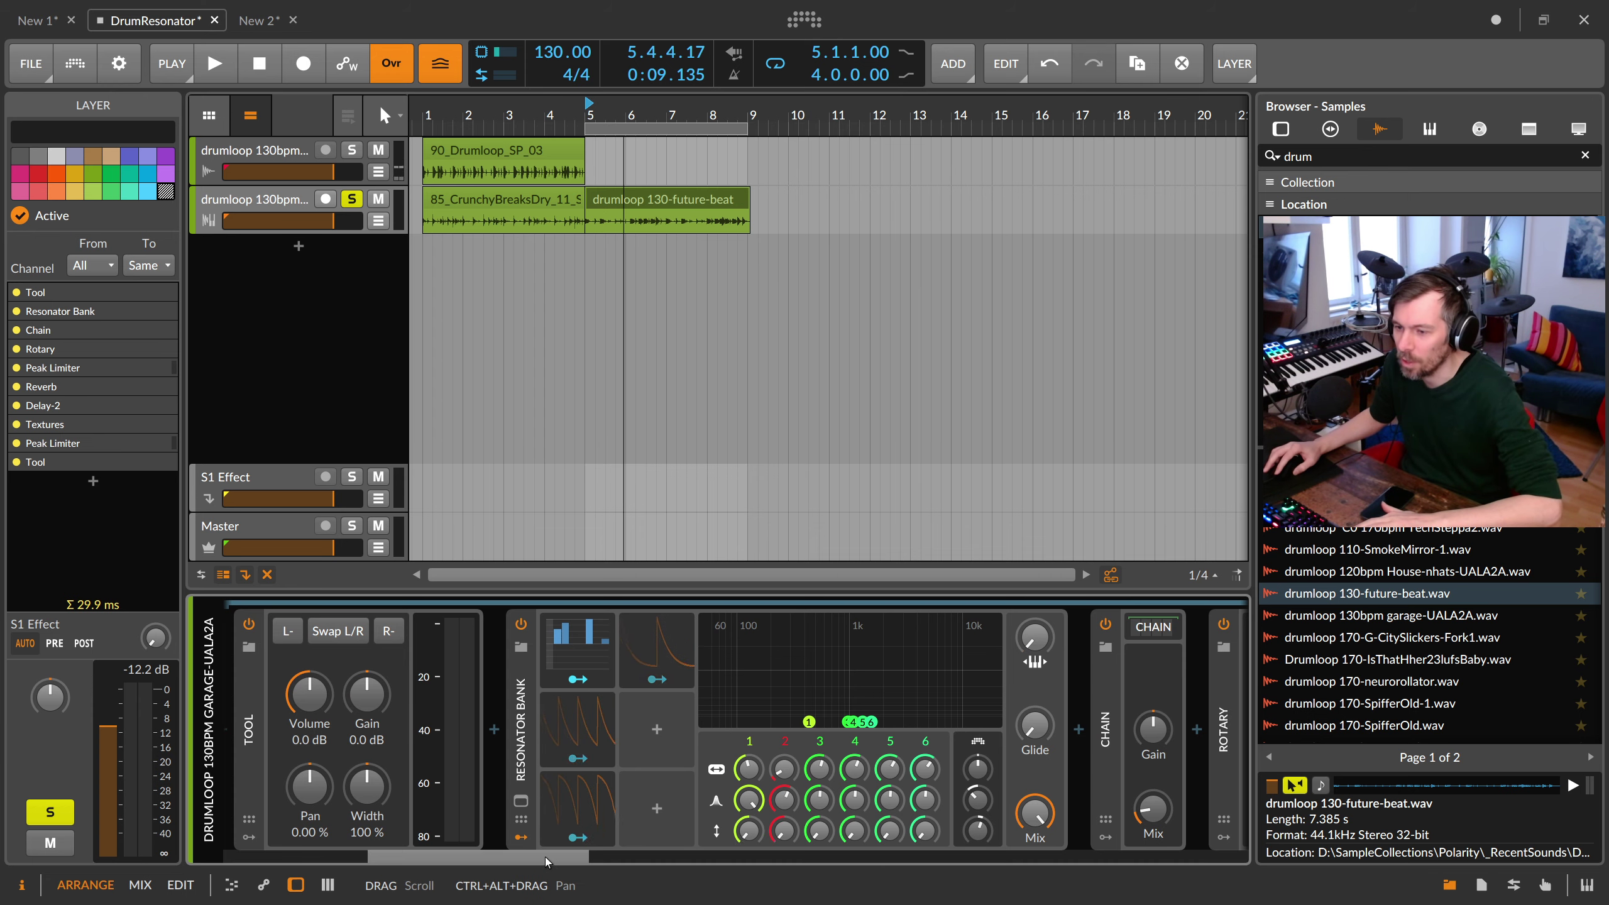
drag(545, 858, 579, 855)
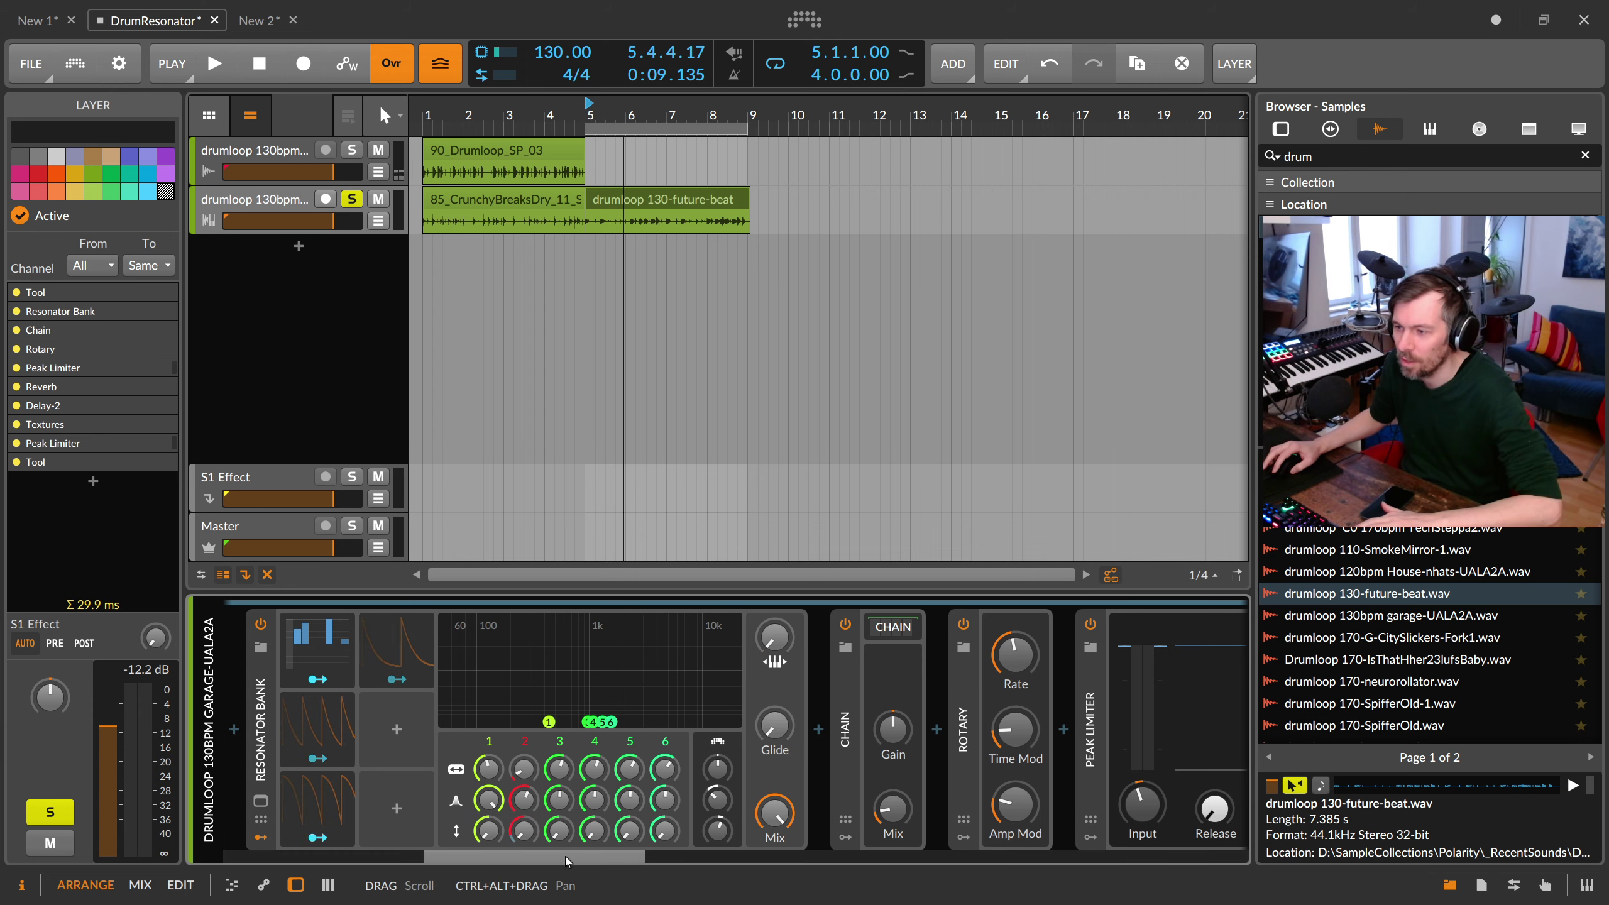
scroll(573, 857, down, 2)
click(731, 631)
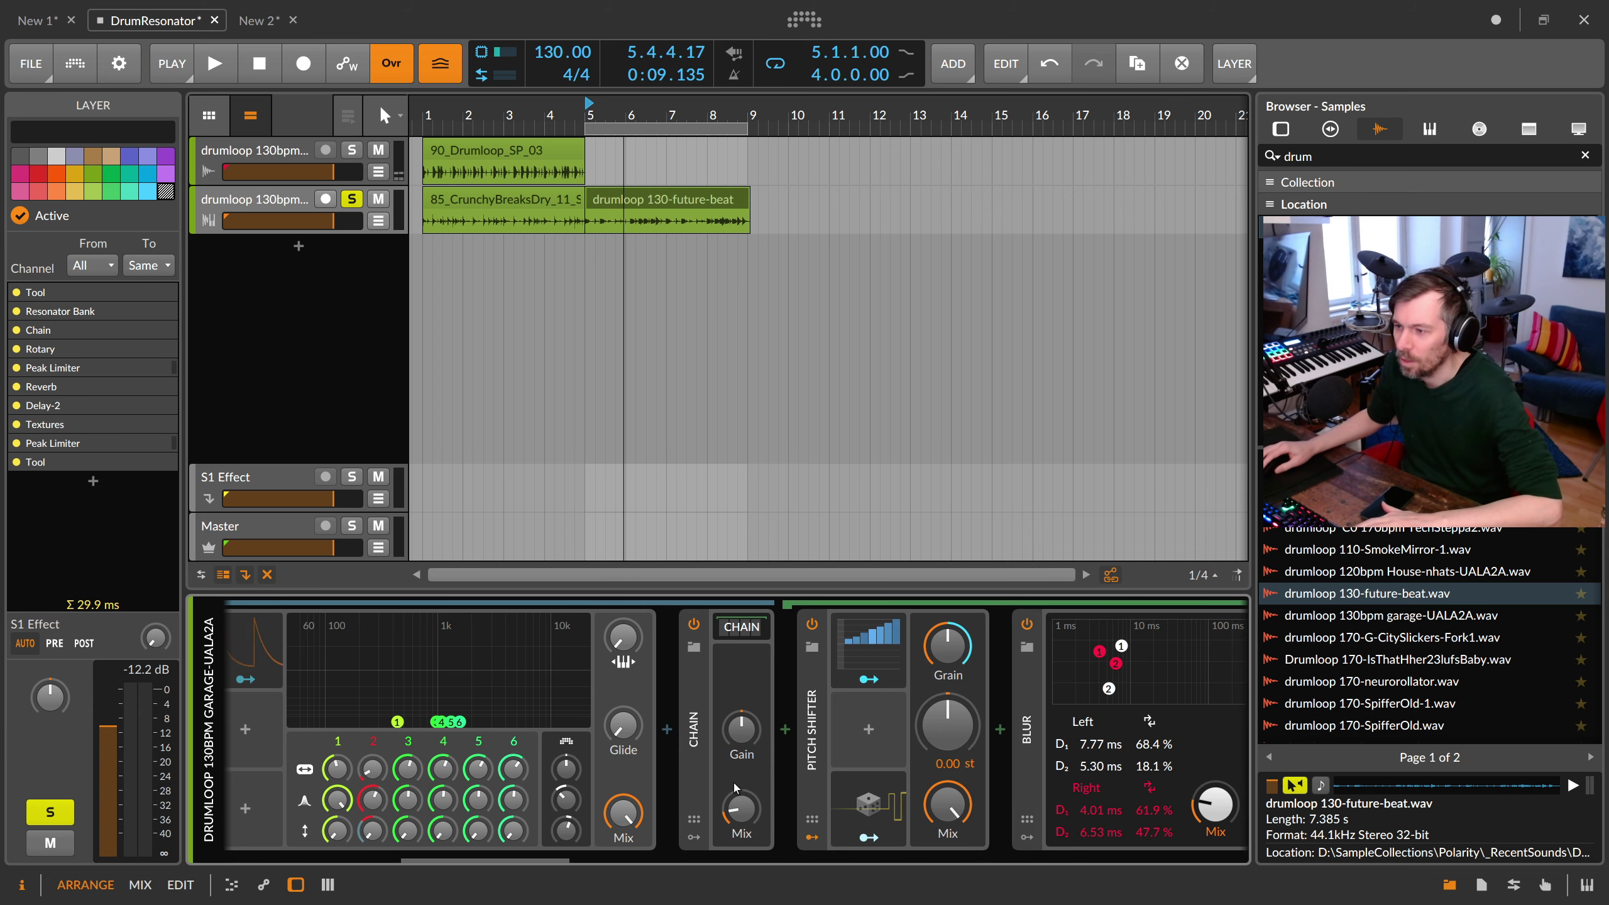
drag(554, 855, 623, 855)
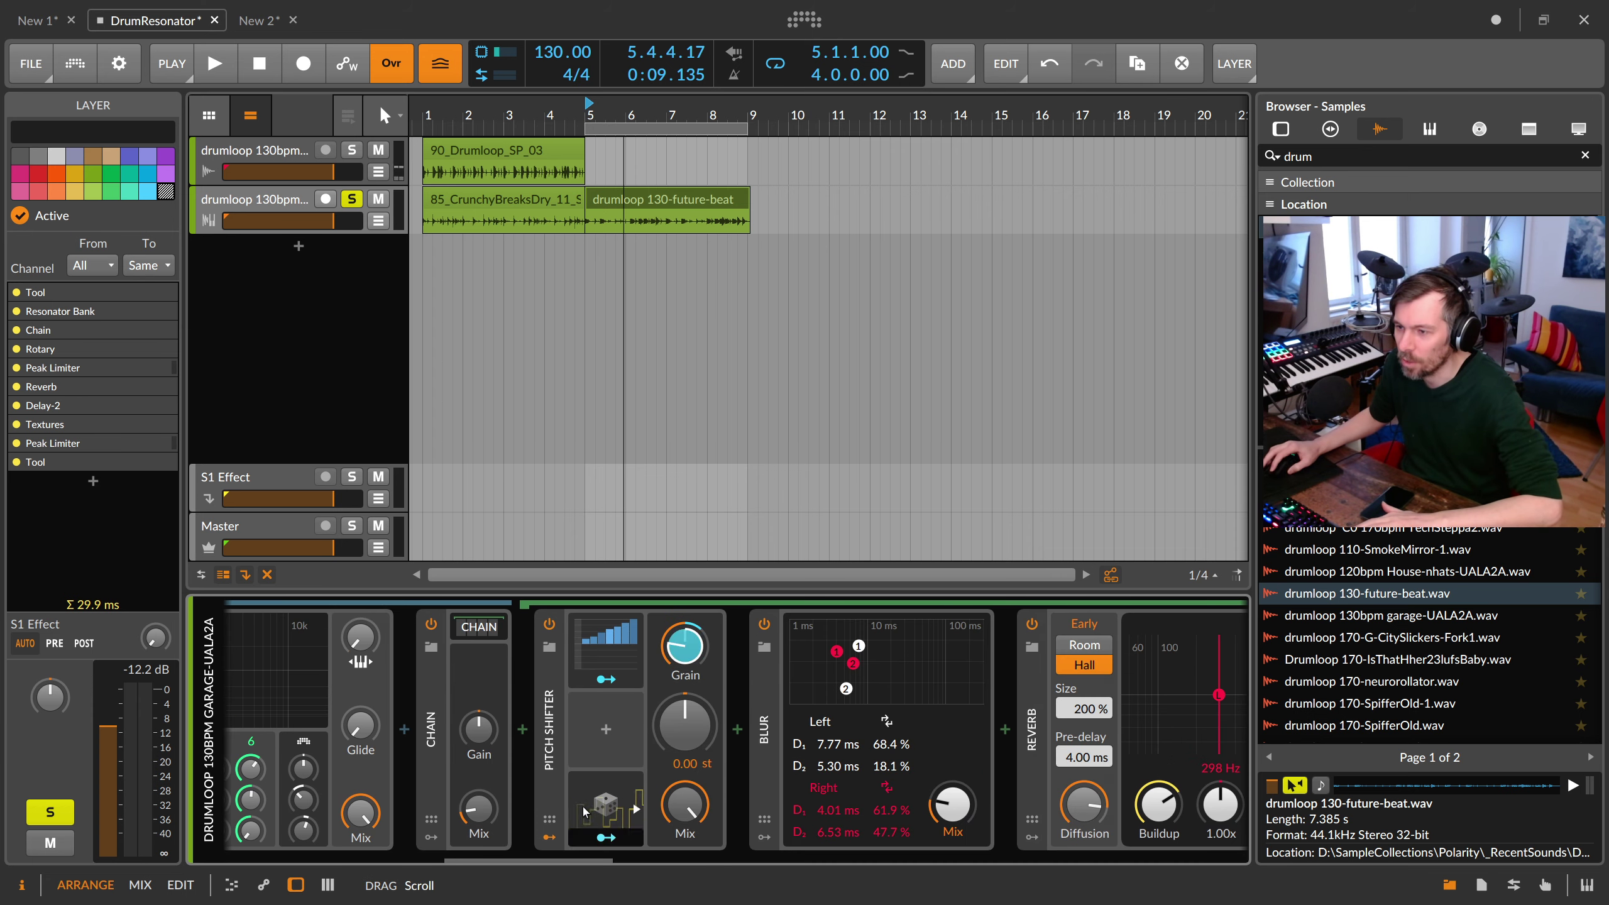
click(481, 630)
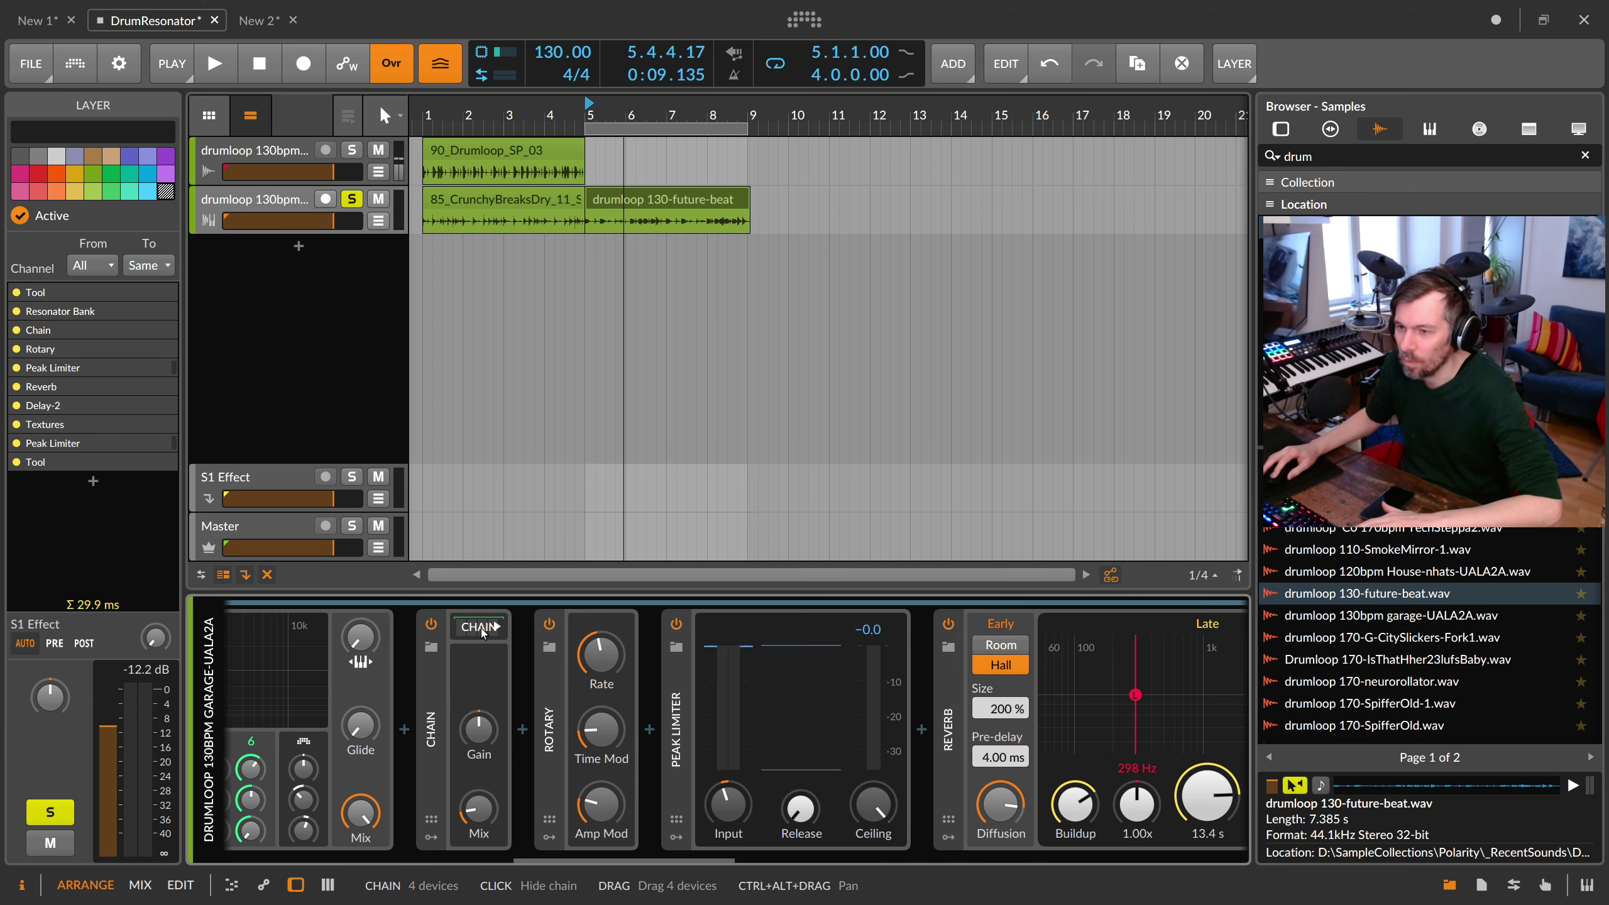
click(562, 752)
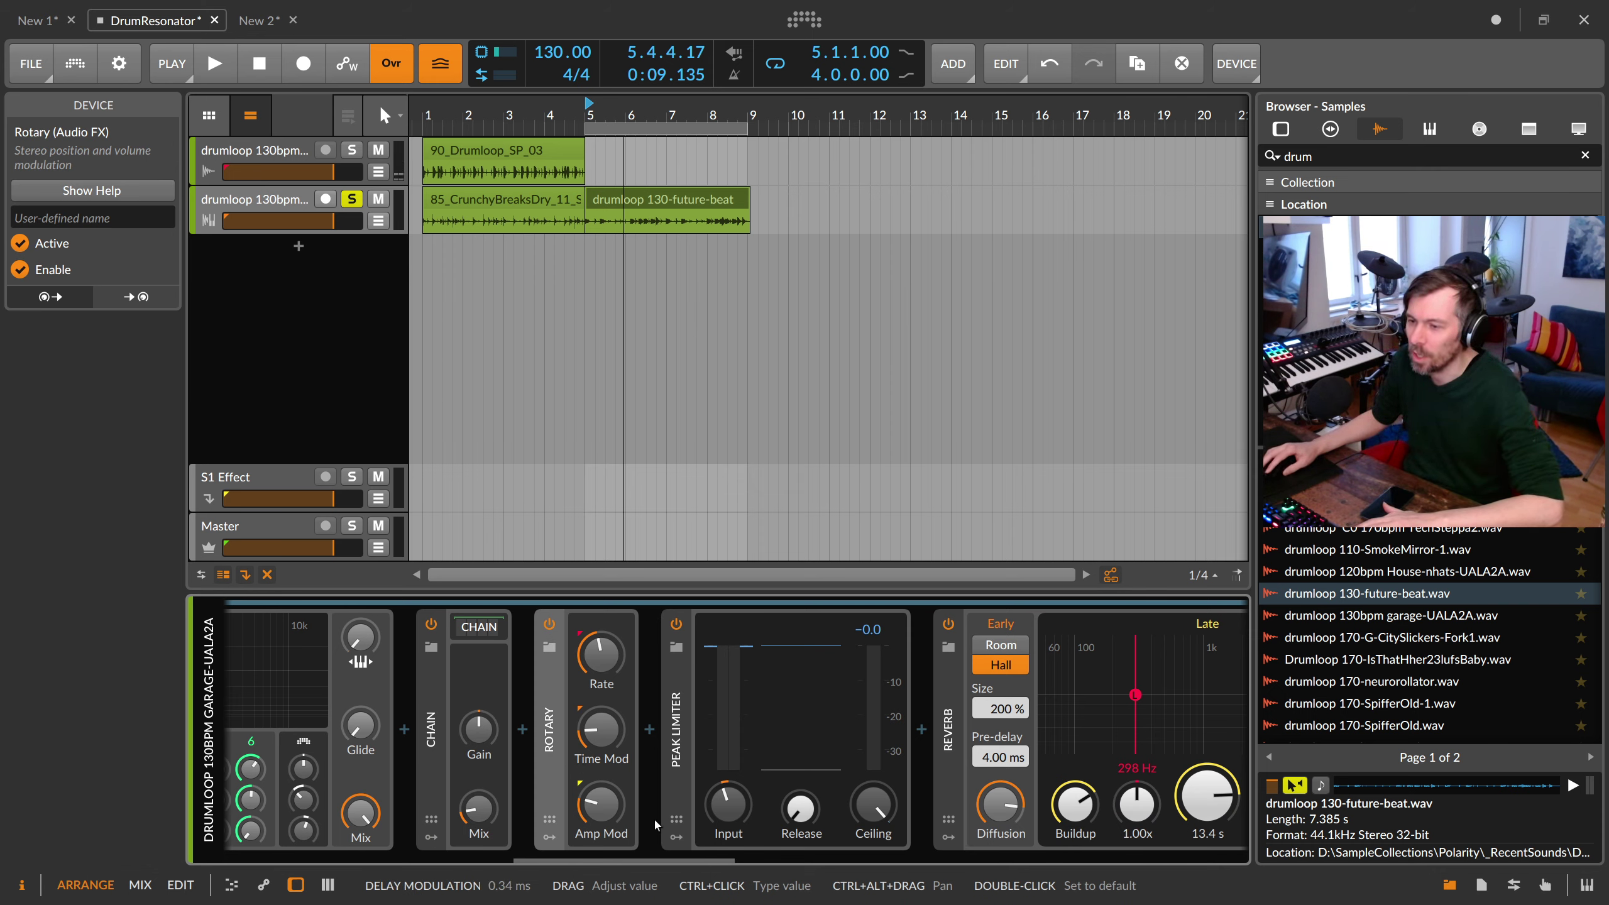
scroll(598, 855, right, 1)
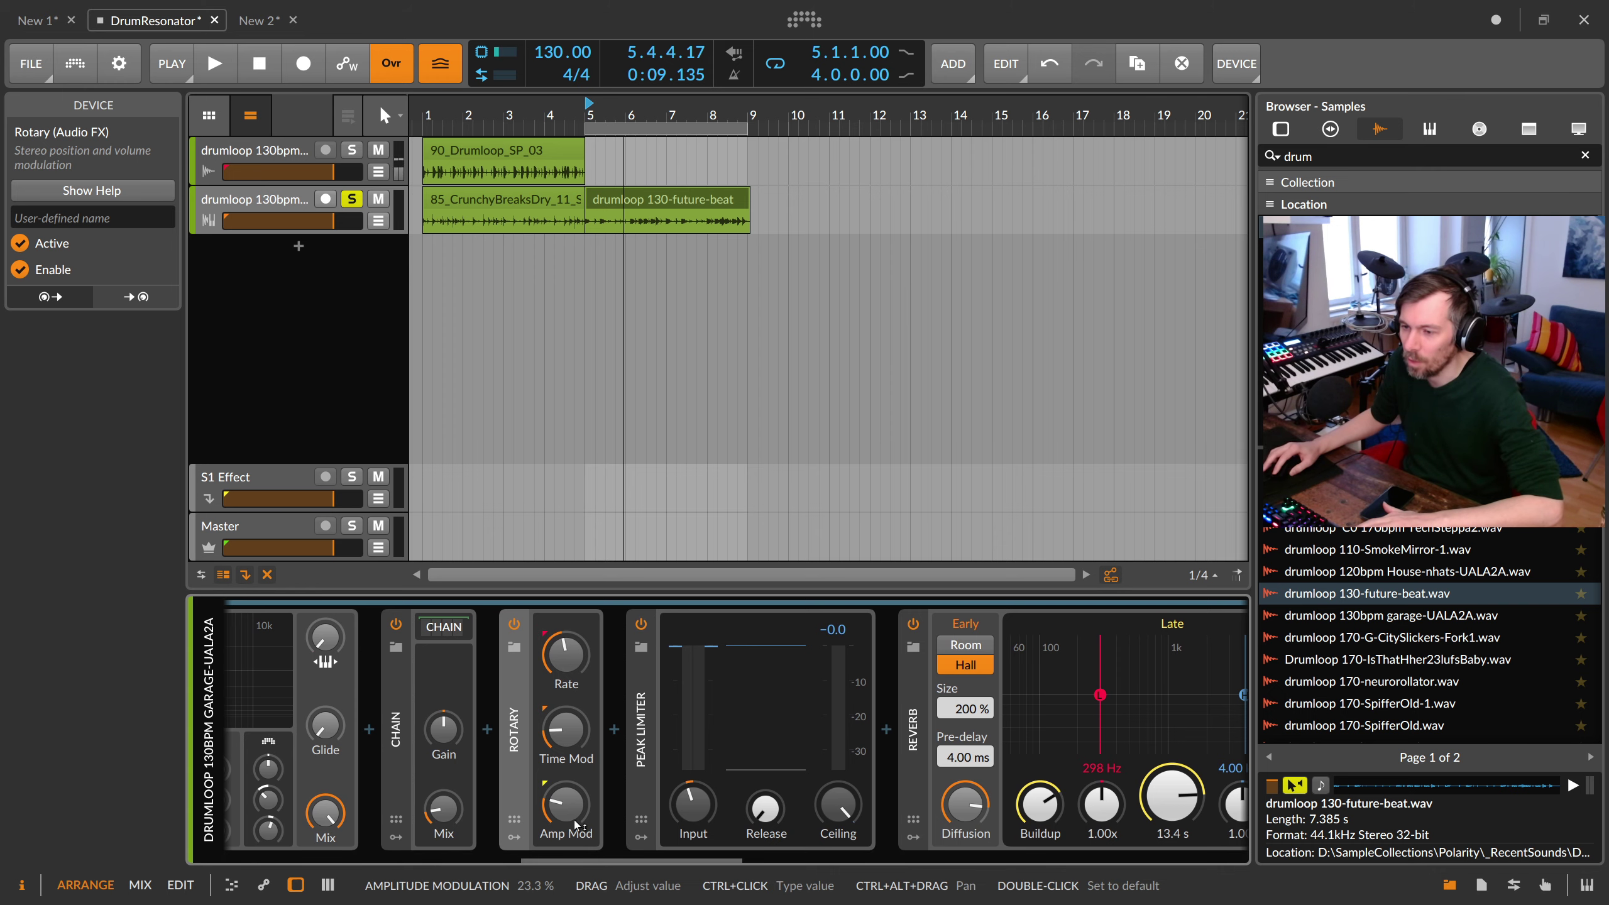
drag(665, 853, 950, 845)
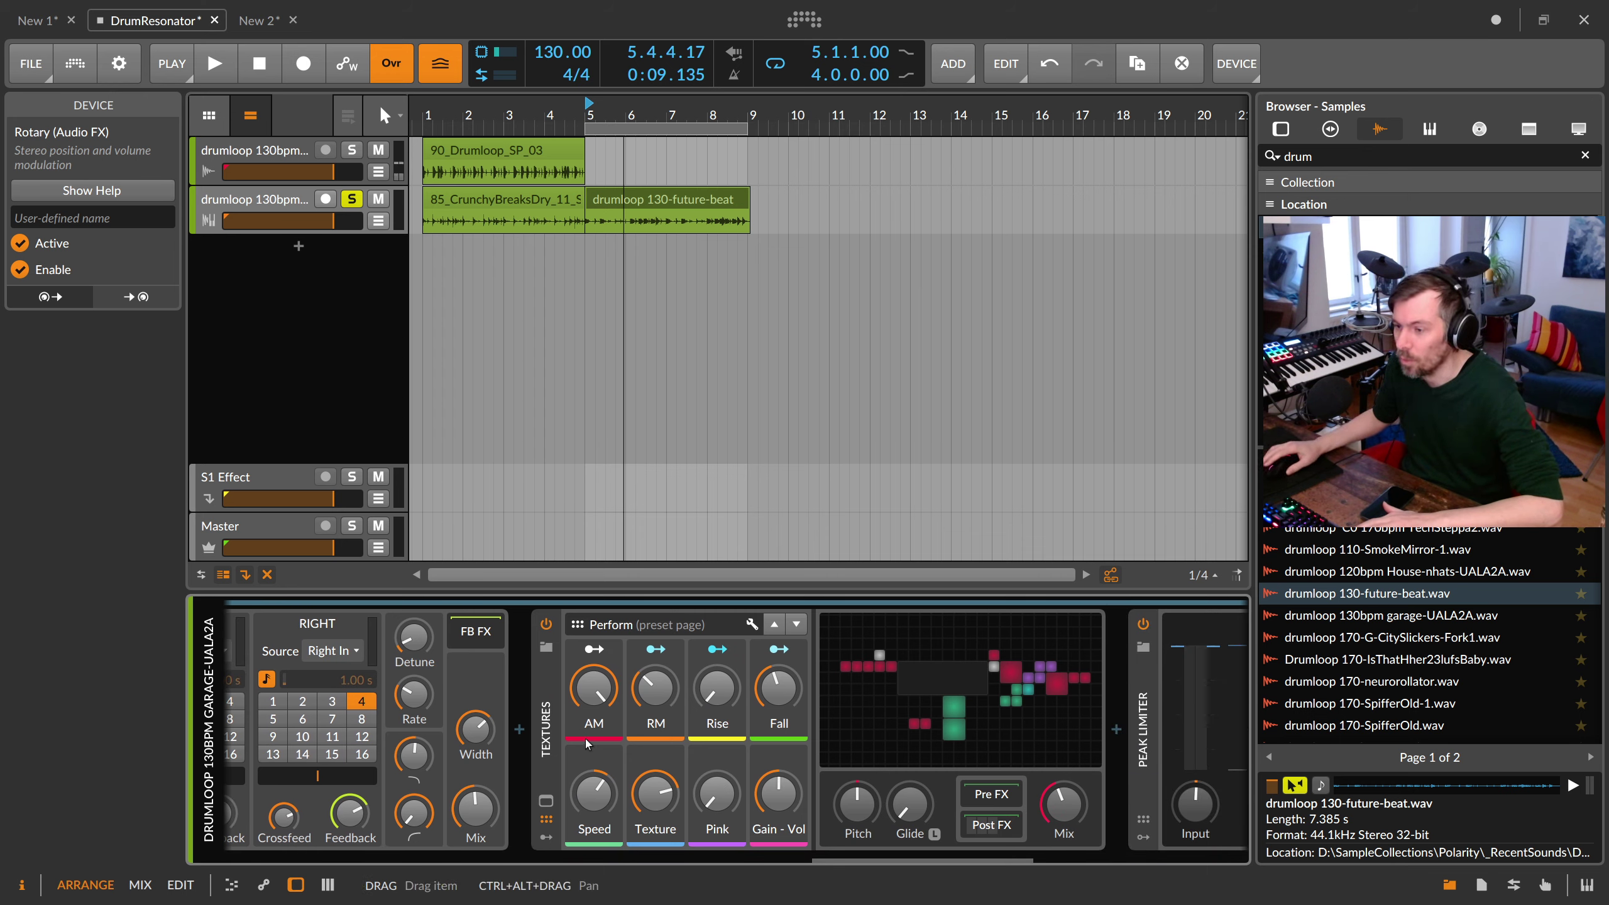
mouse_move(817, 855)
mouse_down()
mouse_move(518, 840)
mouse_move(901, 845)
mouse_move(846, 863)
mouse_up()
Step: Lower the Textures mix below half while auditioning the drum loop
key(space)
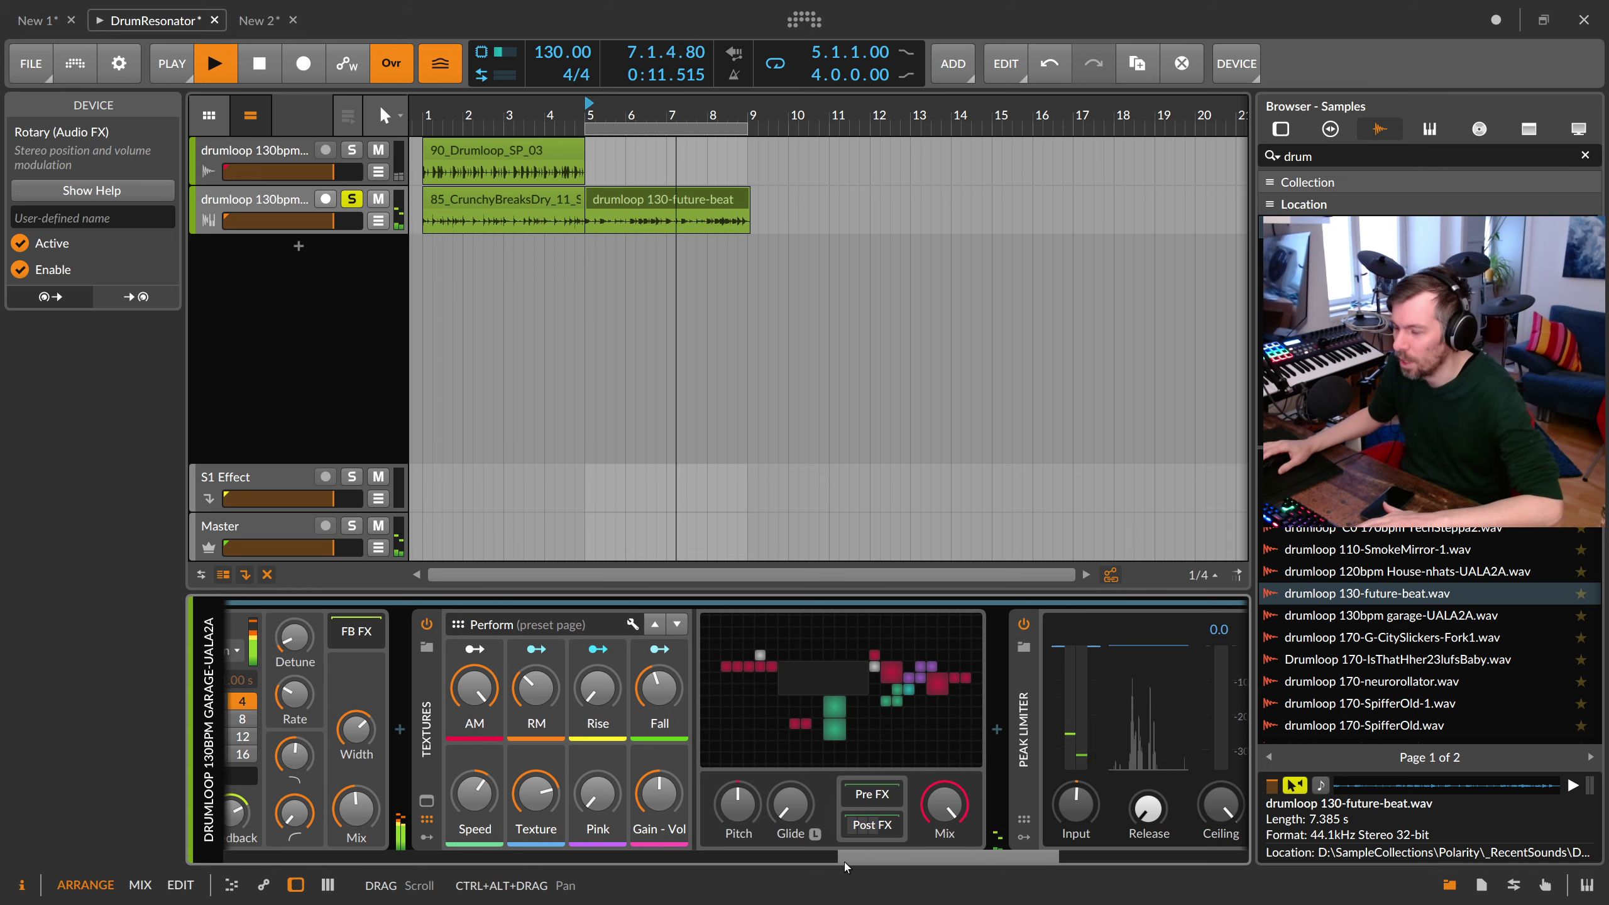
drag(945, 805, 945, 837)
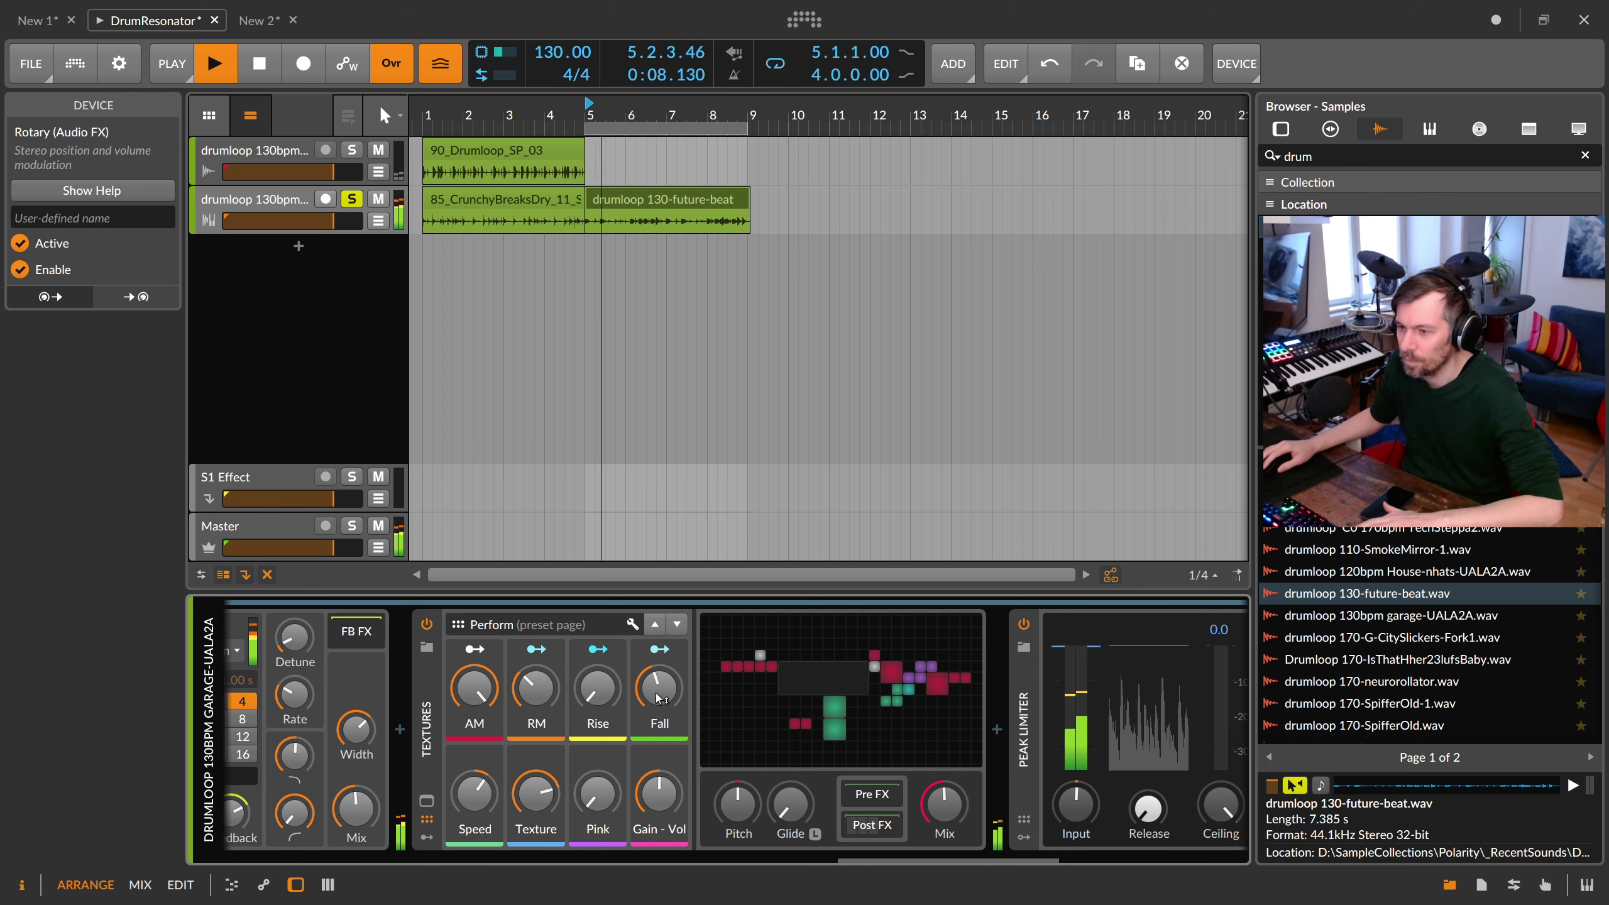
drag(944, 805, 944, 830)
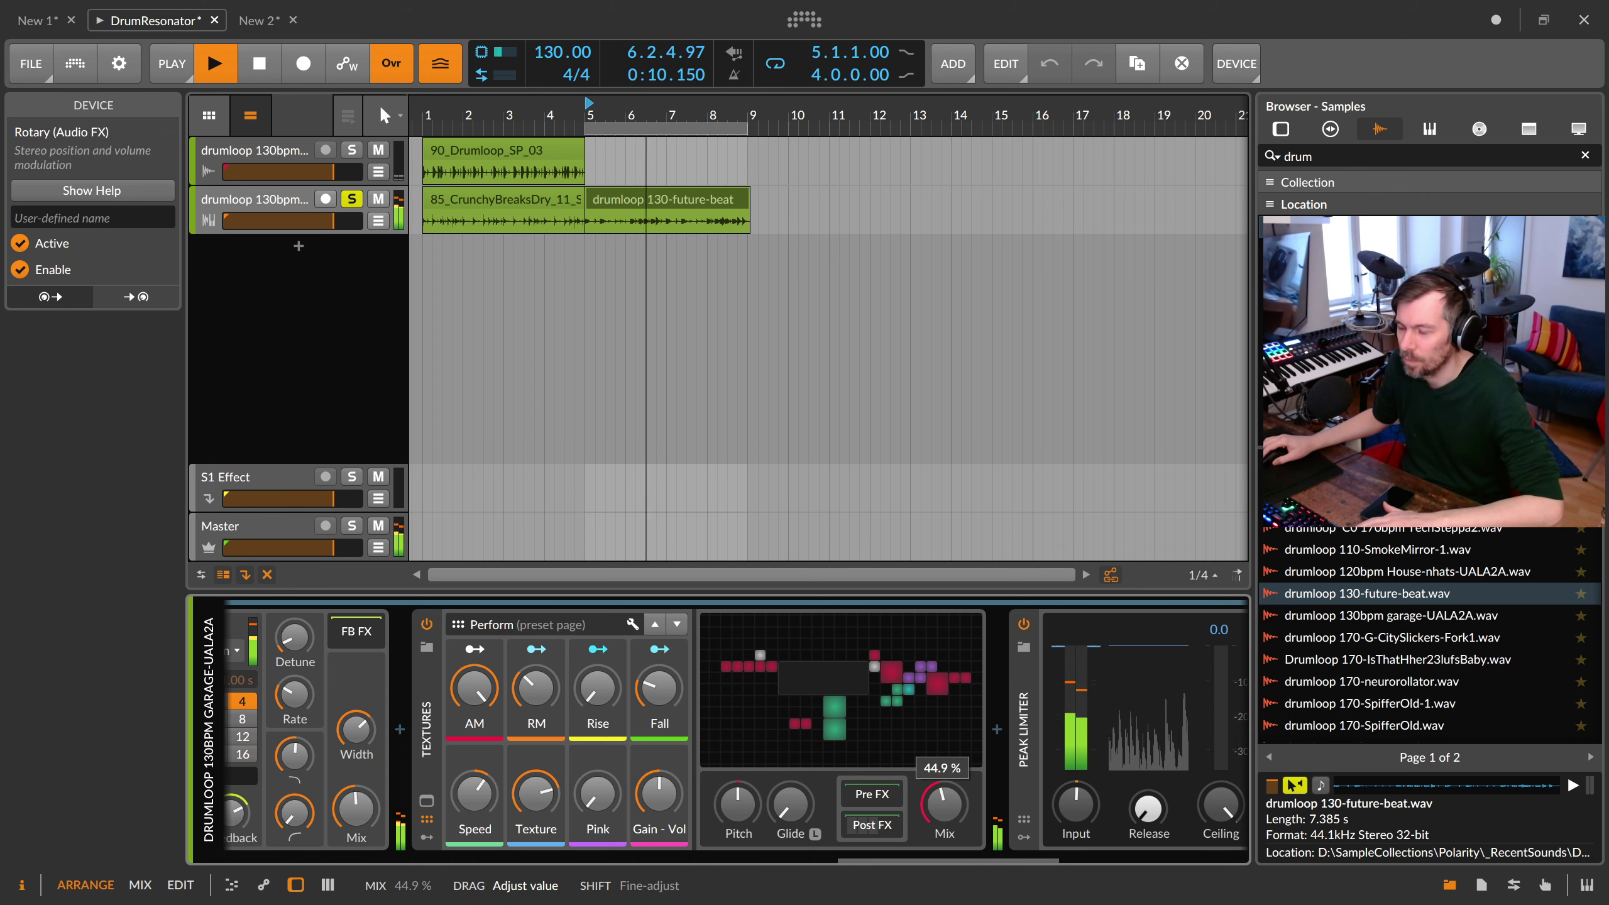
key(space)
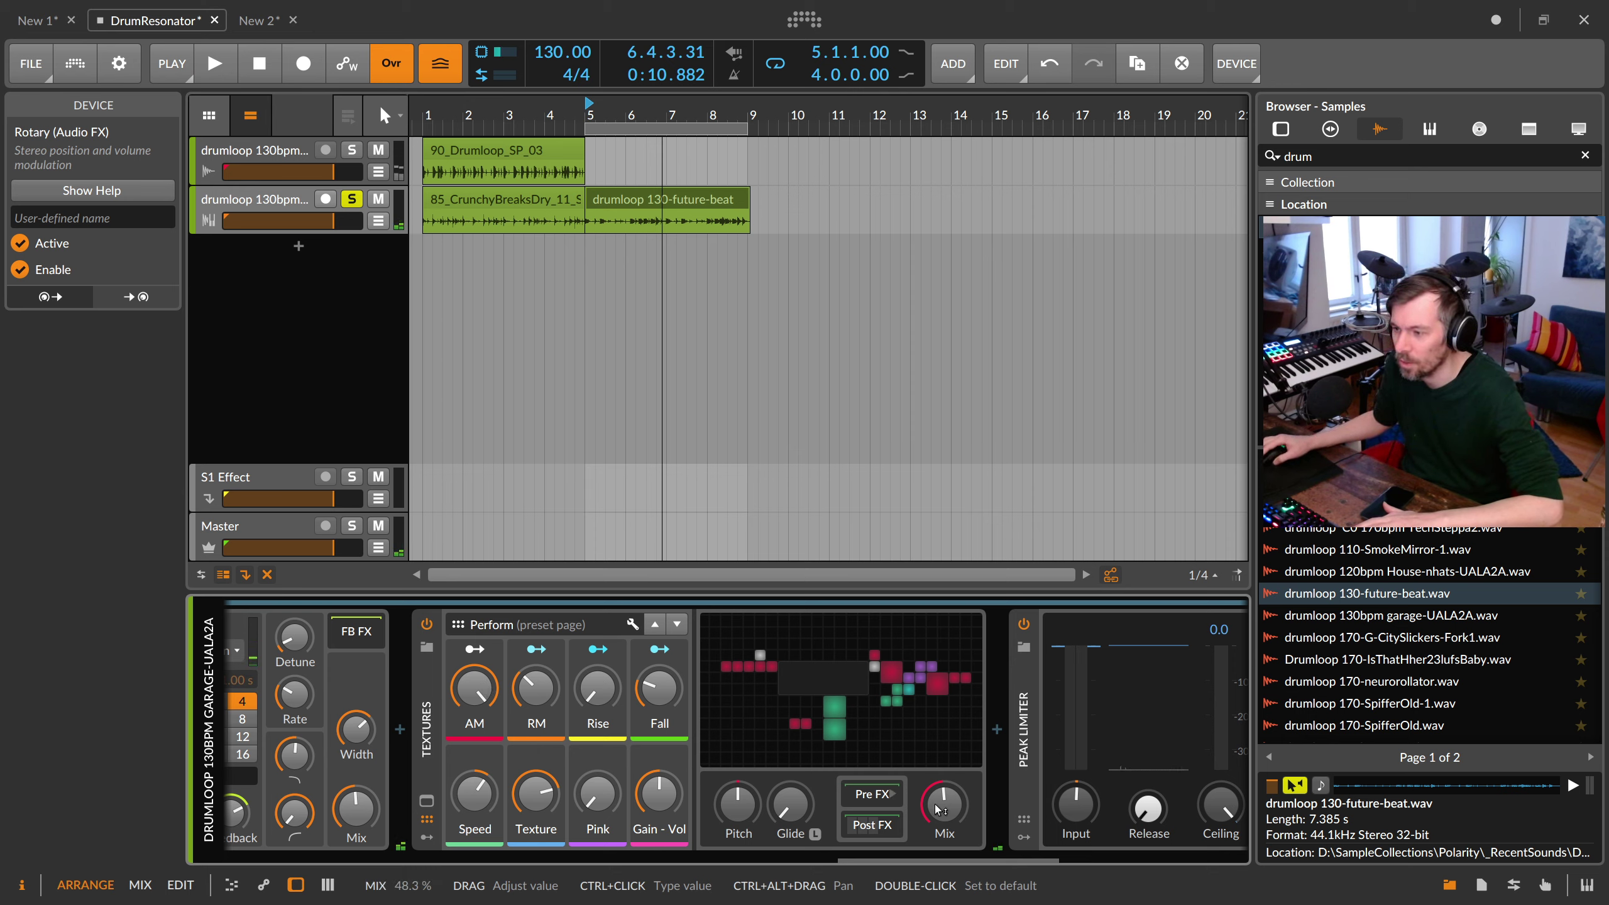
drag(945, 806, 948, 809)
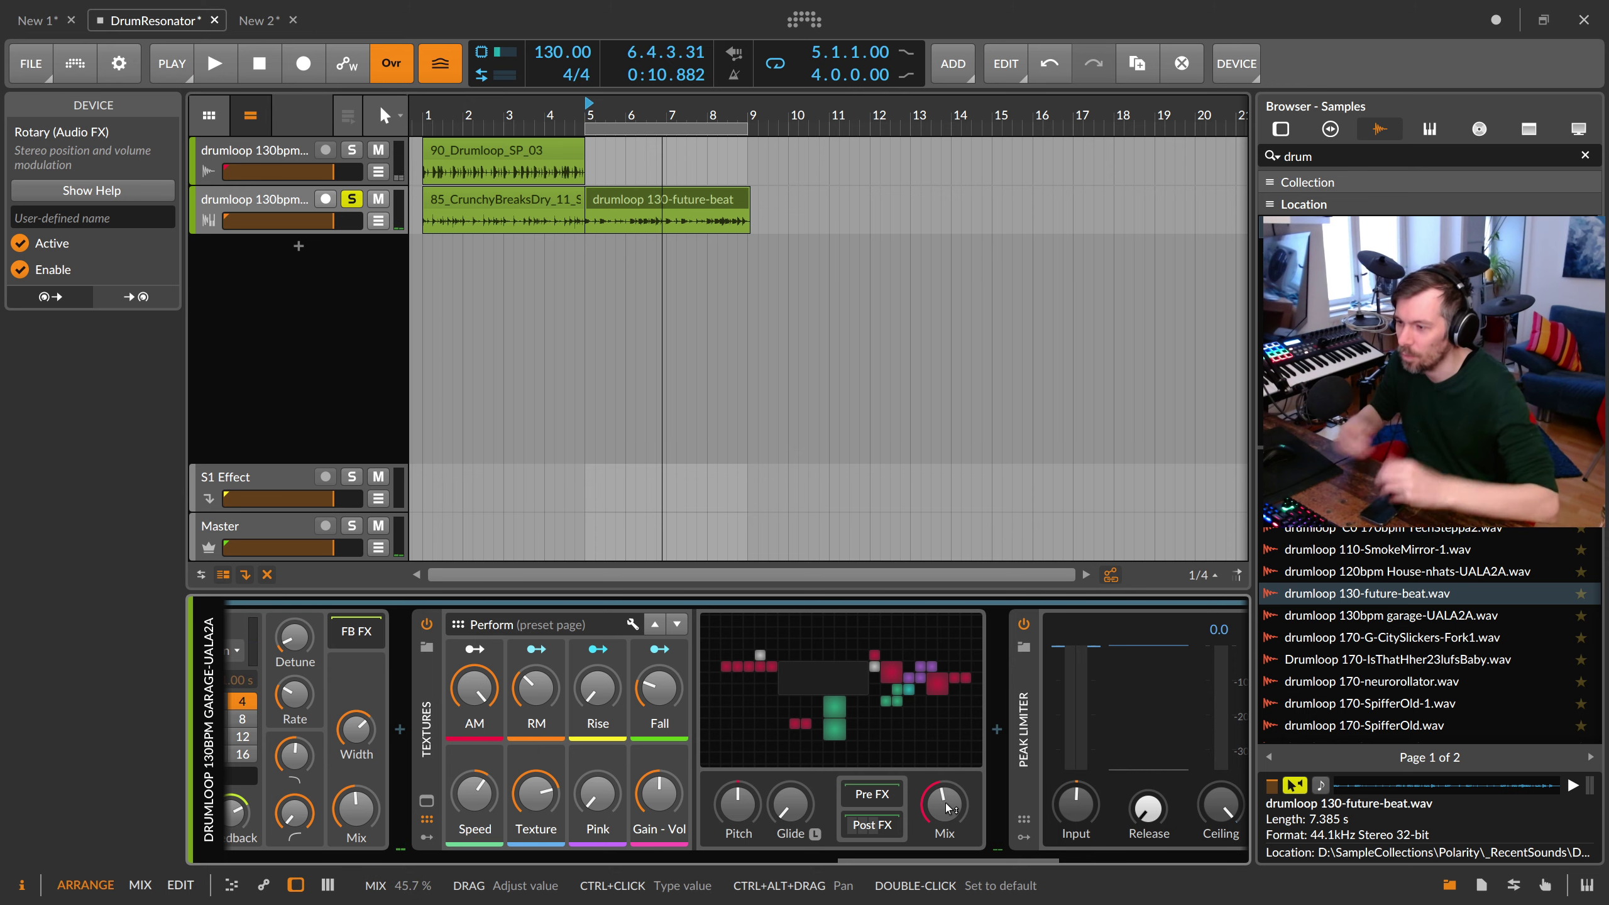
drag(941, 800, 941, 813)
Step: Set Textures RM to about 94% and mix to about two-thirds, then advance device selection
key(space)
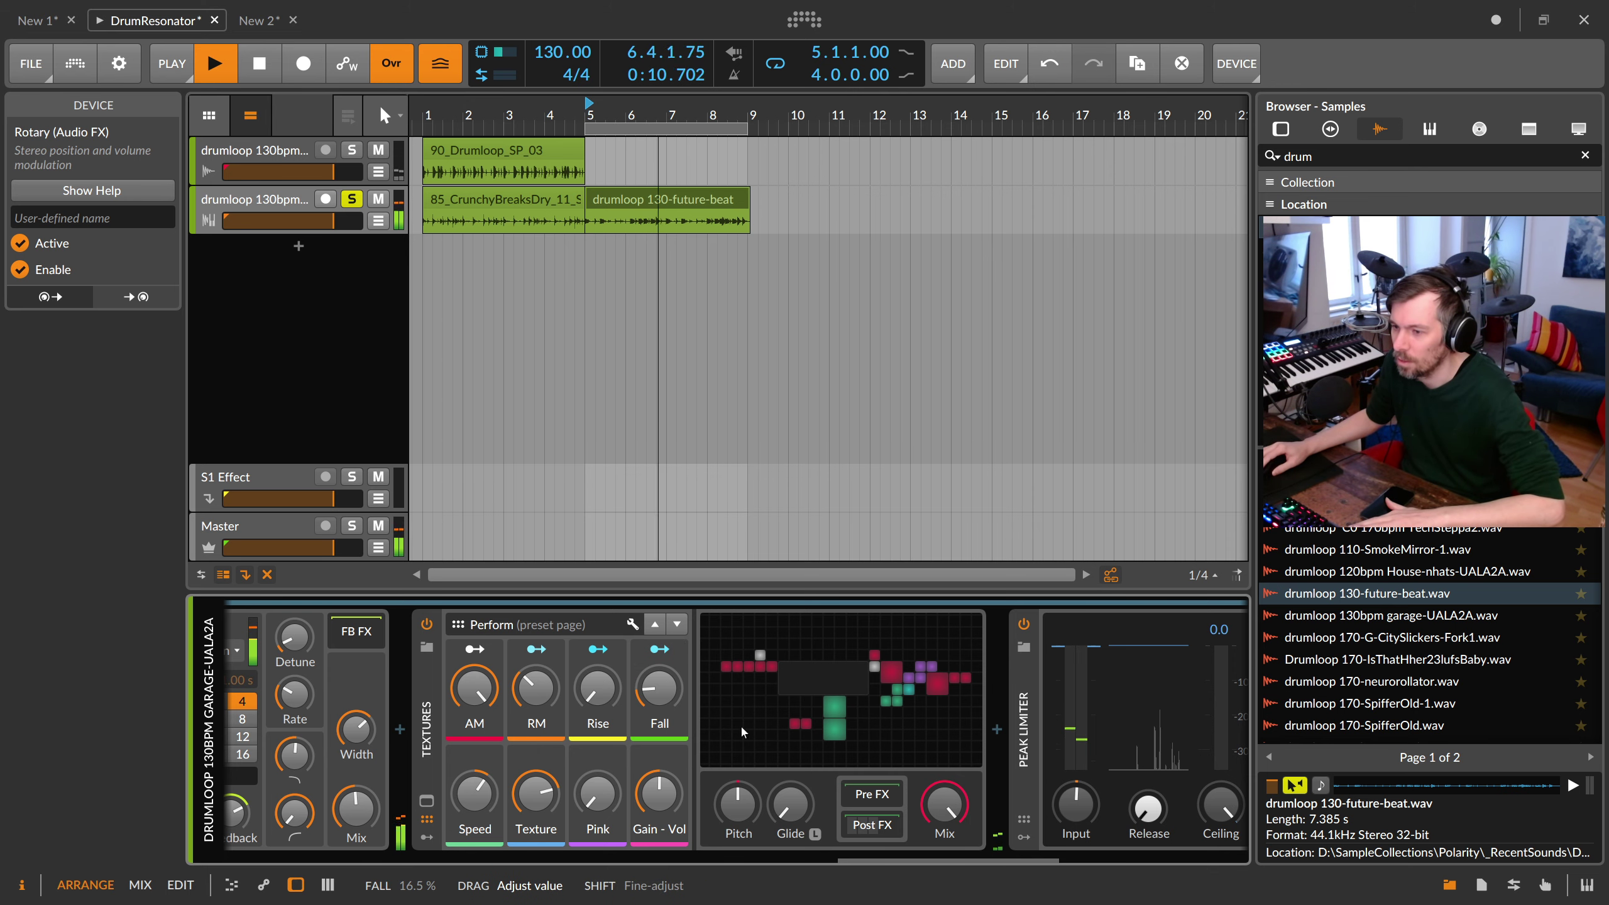
drag(944, 805, 945, 773)
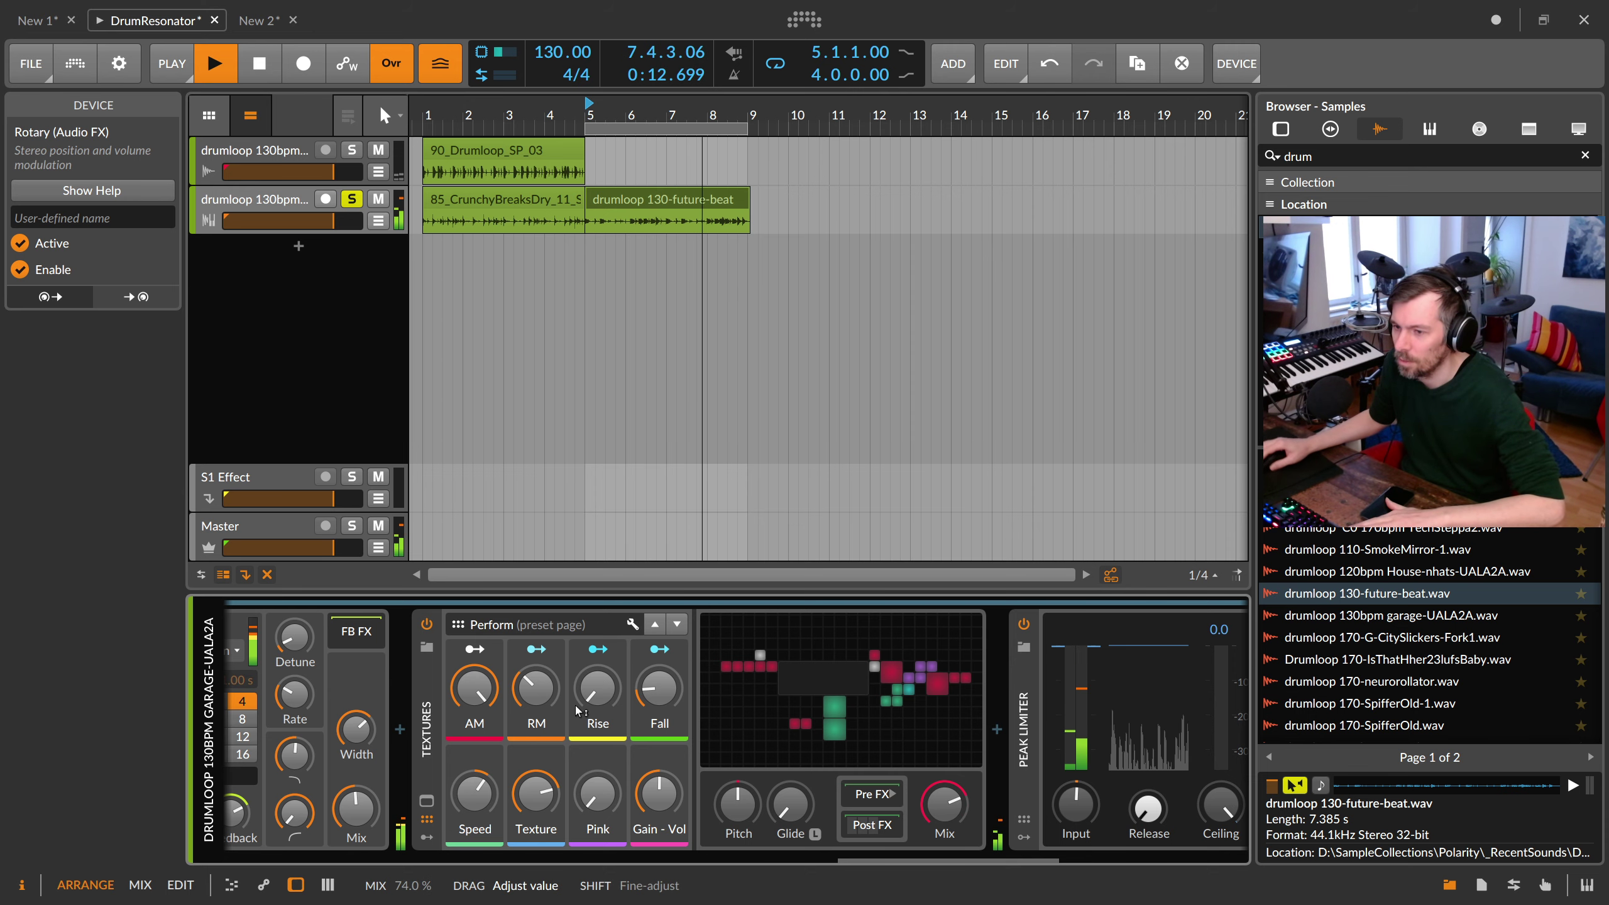
click(535, 687)
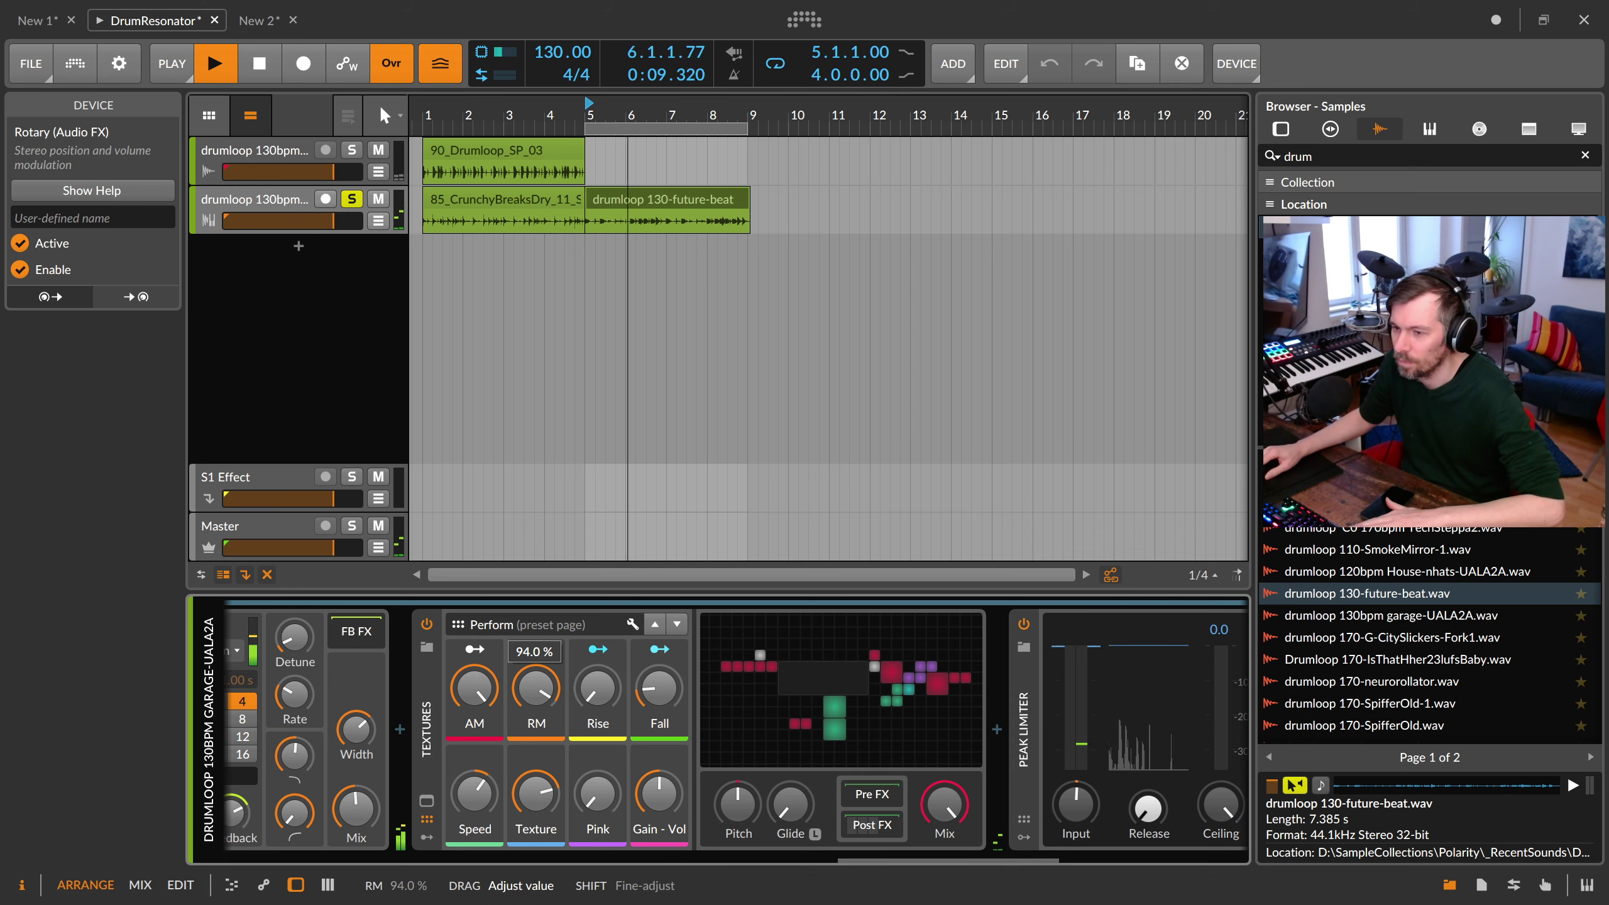
mouse_move(534, 687)
mouse_down()
mouse_move(534, 667)
mouse_move(545, 693)
mouse_up()
drag(944, 805, 945, 802)
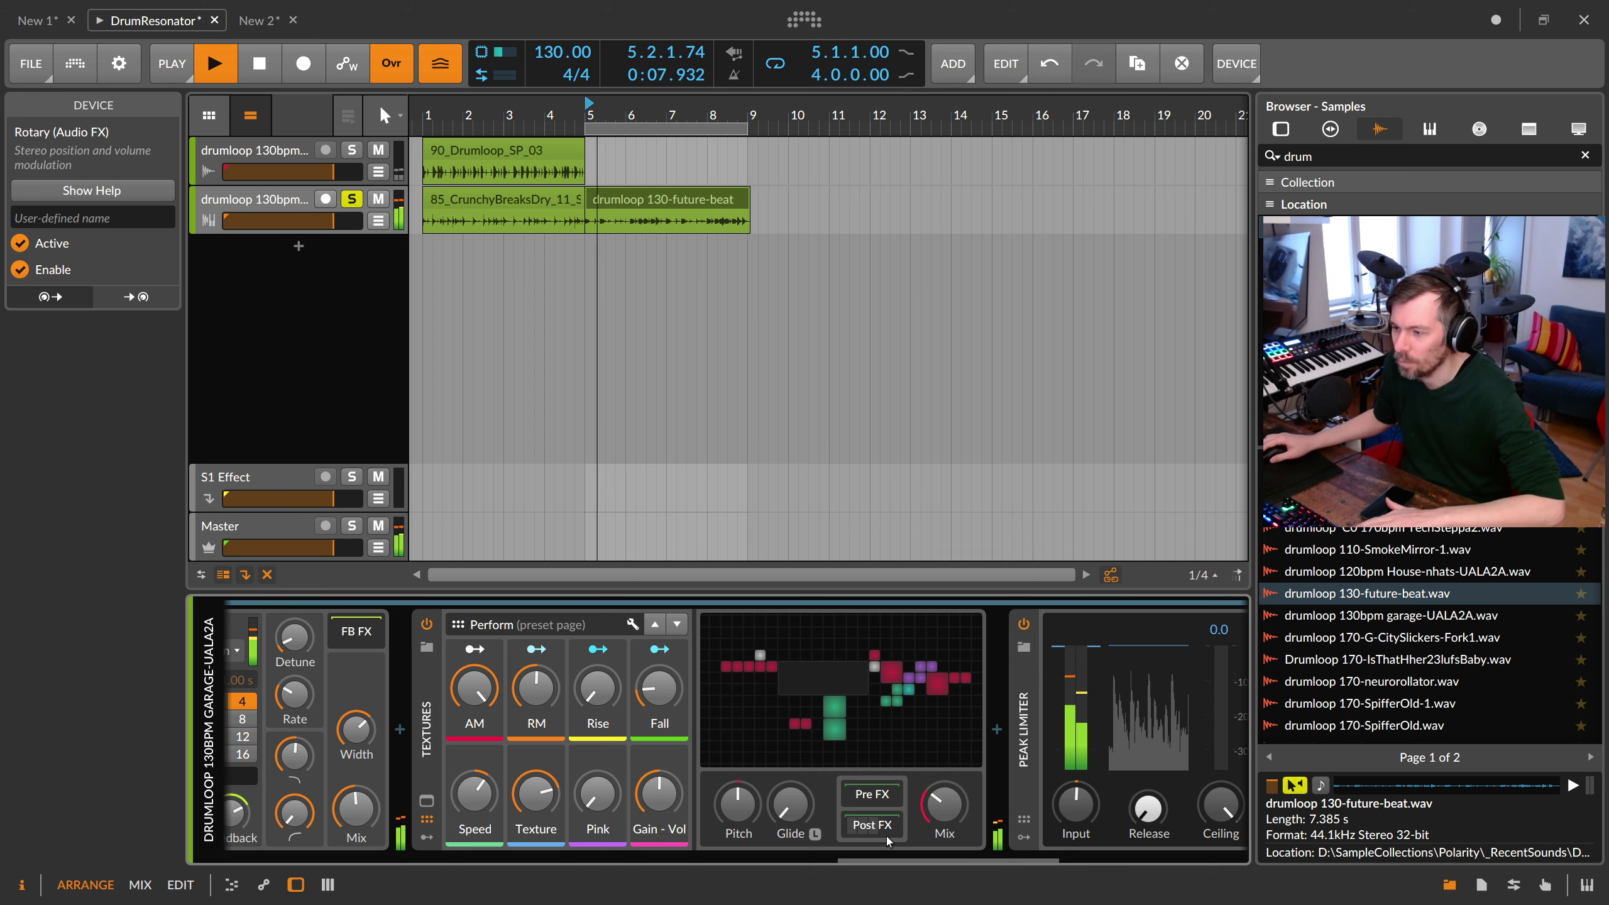
key(space)
drag(878, 859, 966, 855)
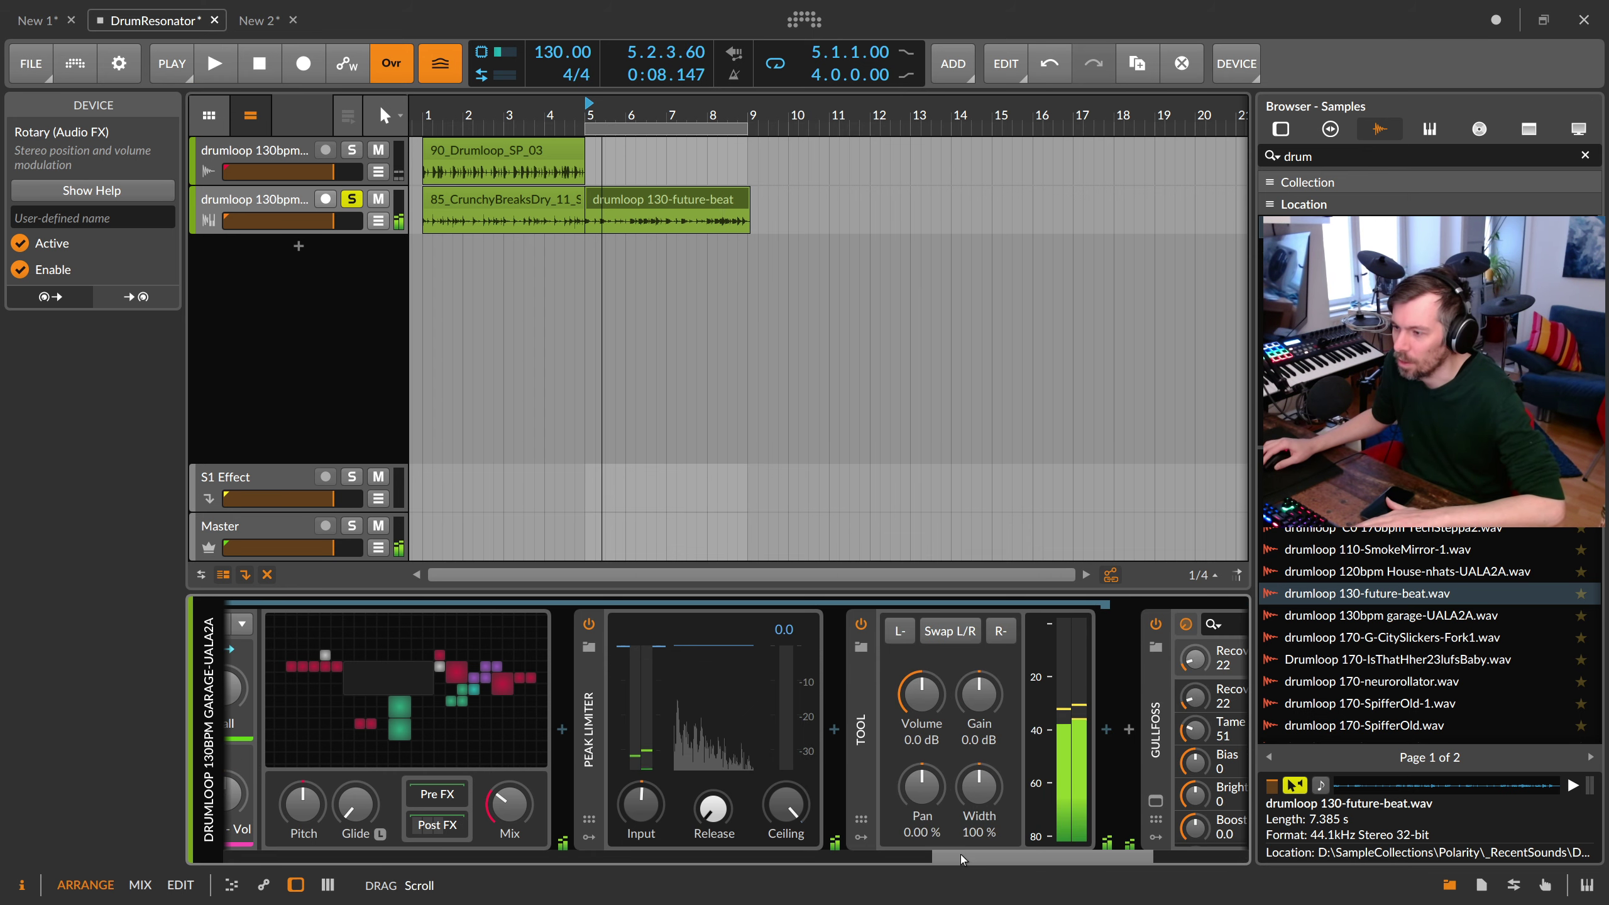
key(Right)
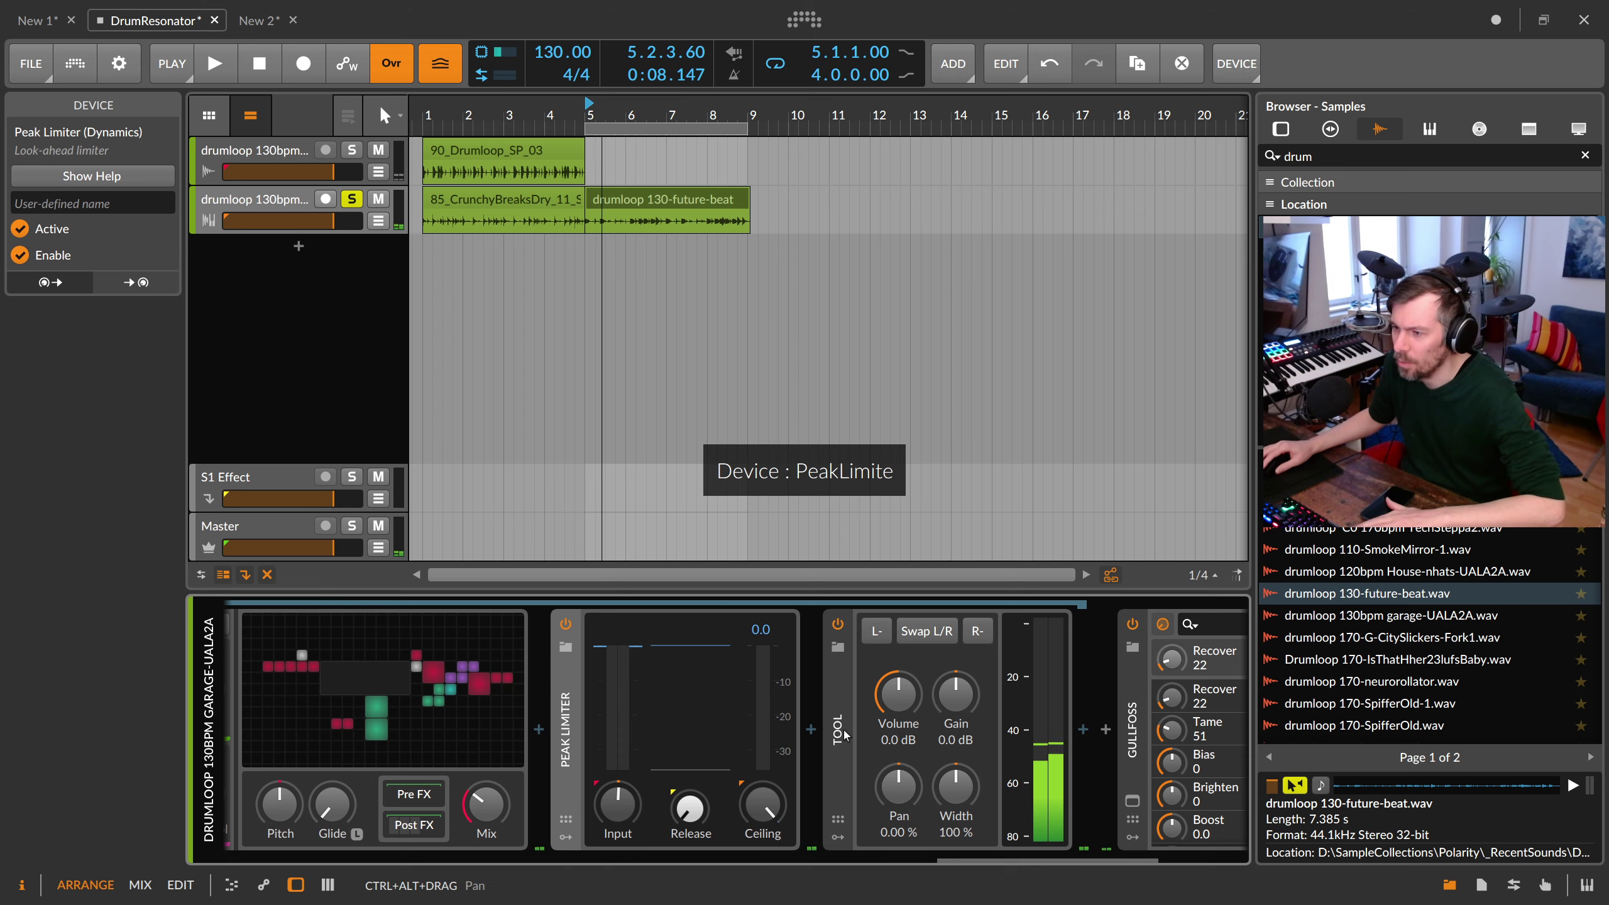
key(Right)
drag(974, 855, 293, 857)
Step: Duplicate the first Resonator Bank layer's Audio Sidechain 2 into Audio Sidechain 3
click(709, 633)
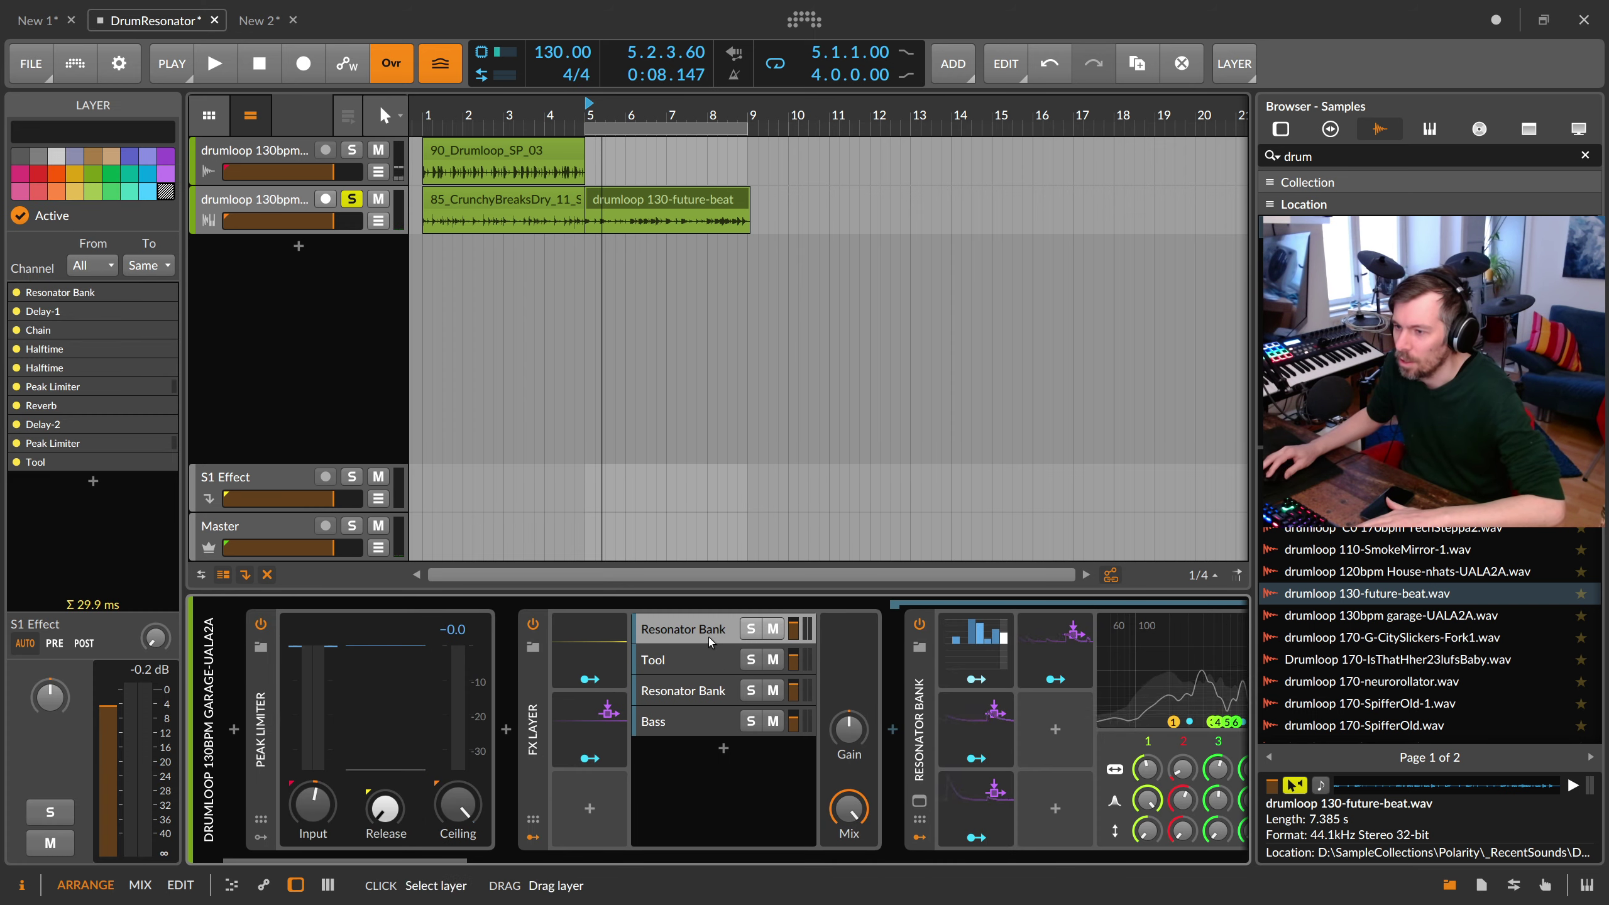
drag(448, 855, 548, 855)
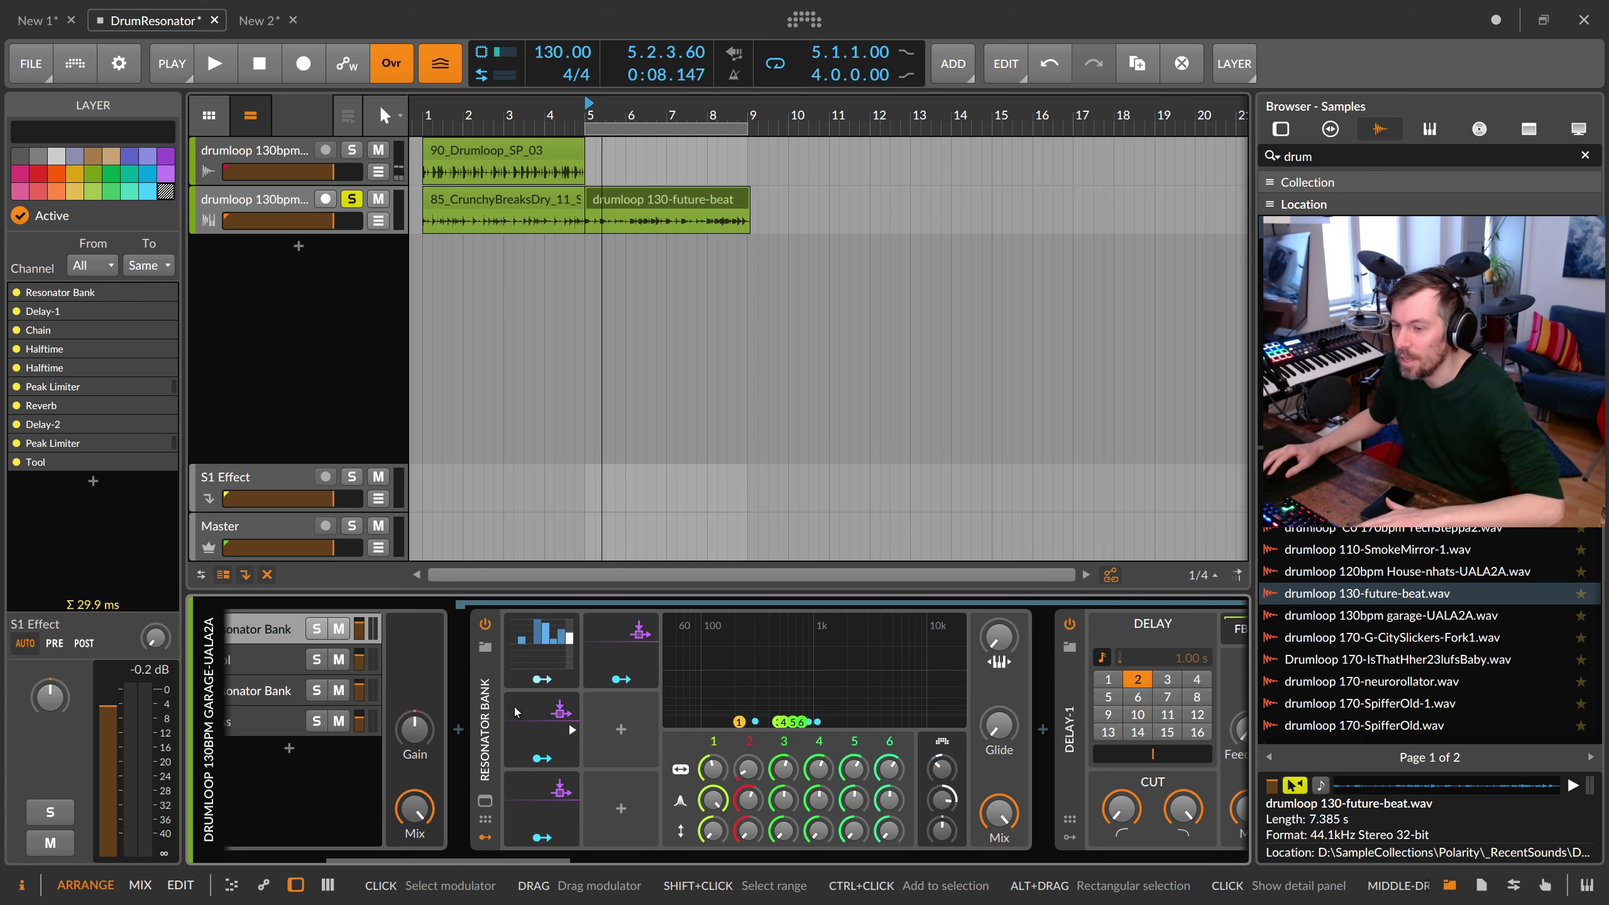
click(541, 743)
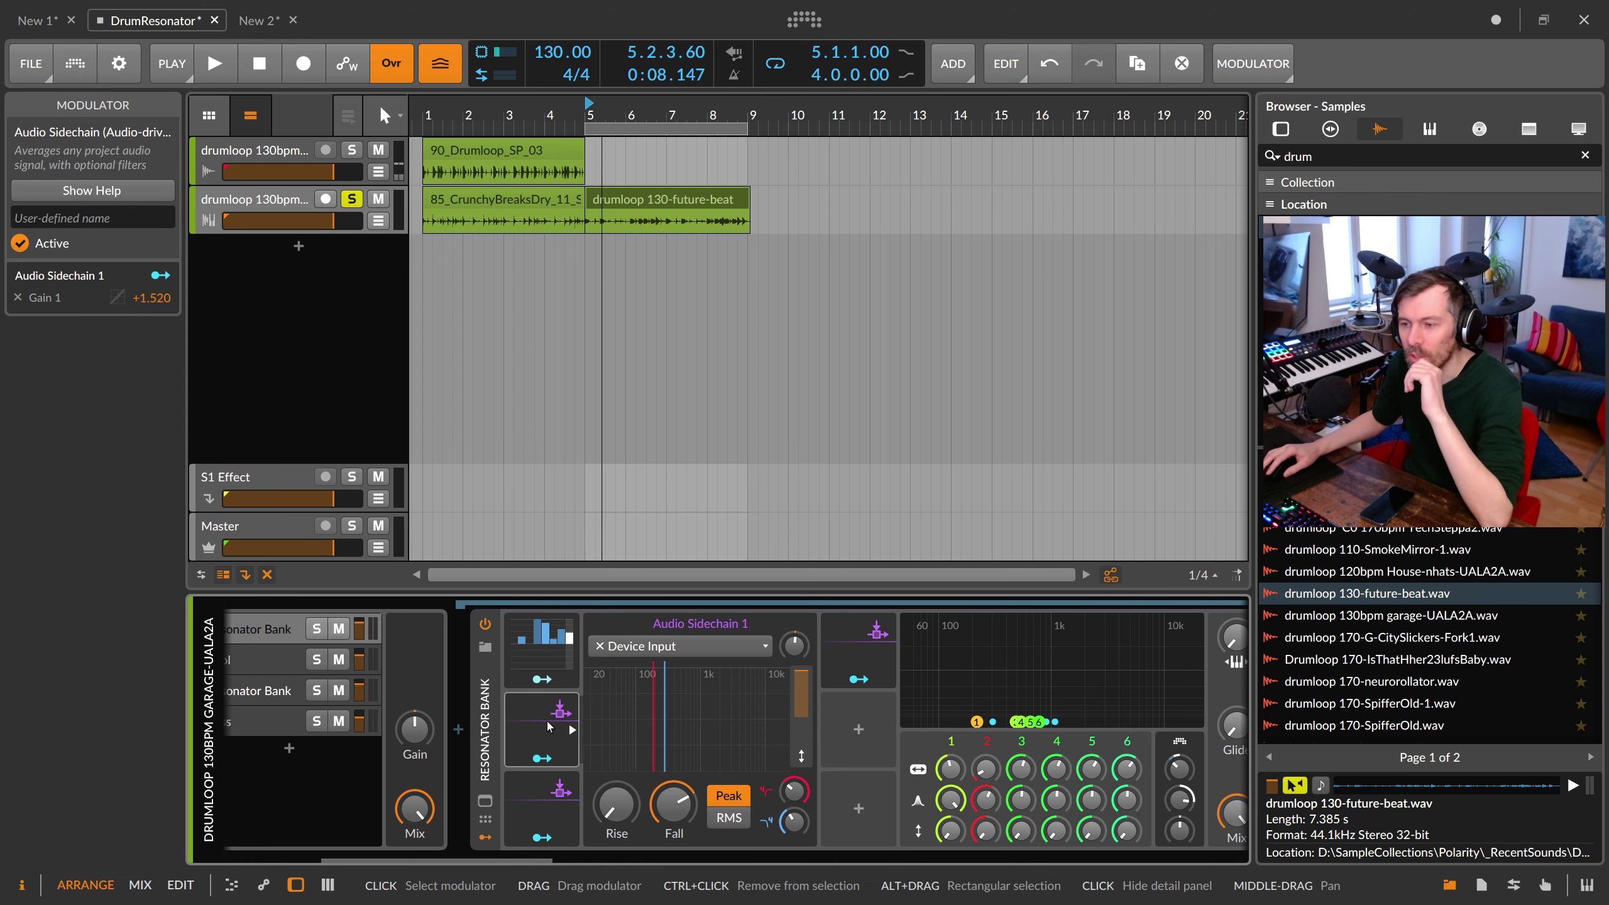
click(570, 790)
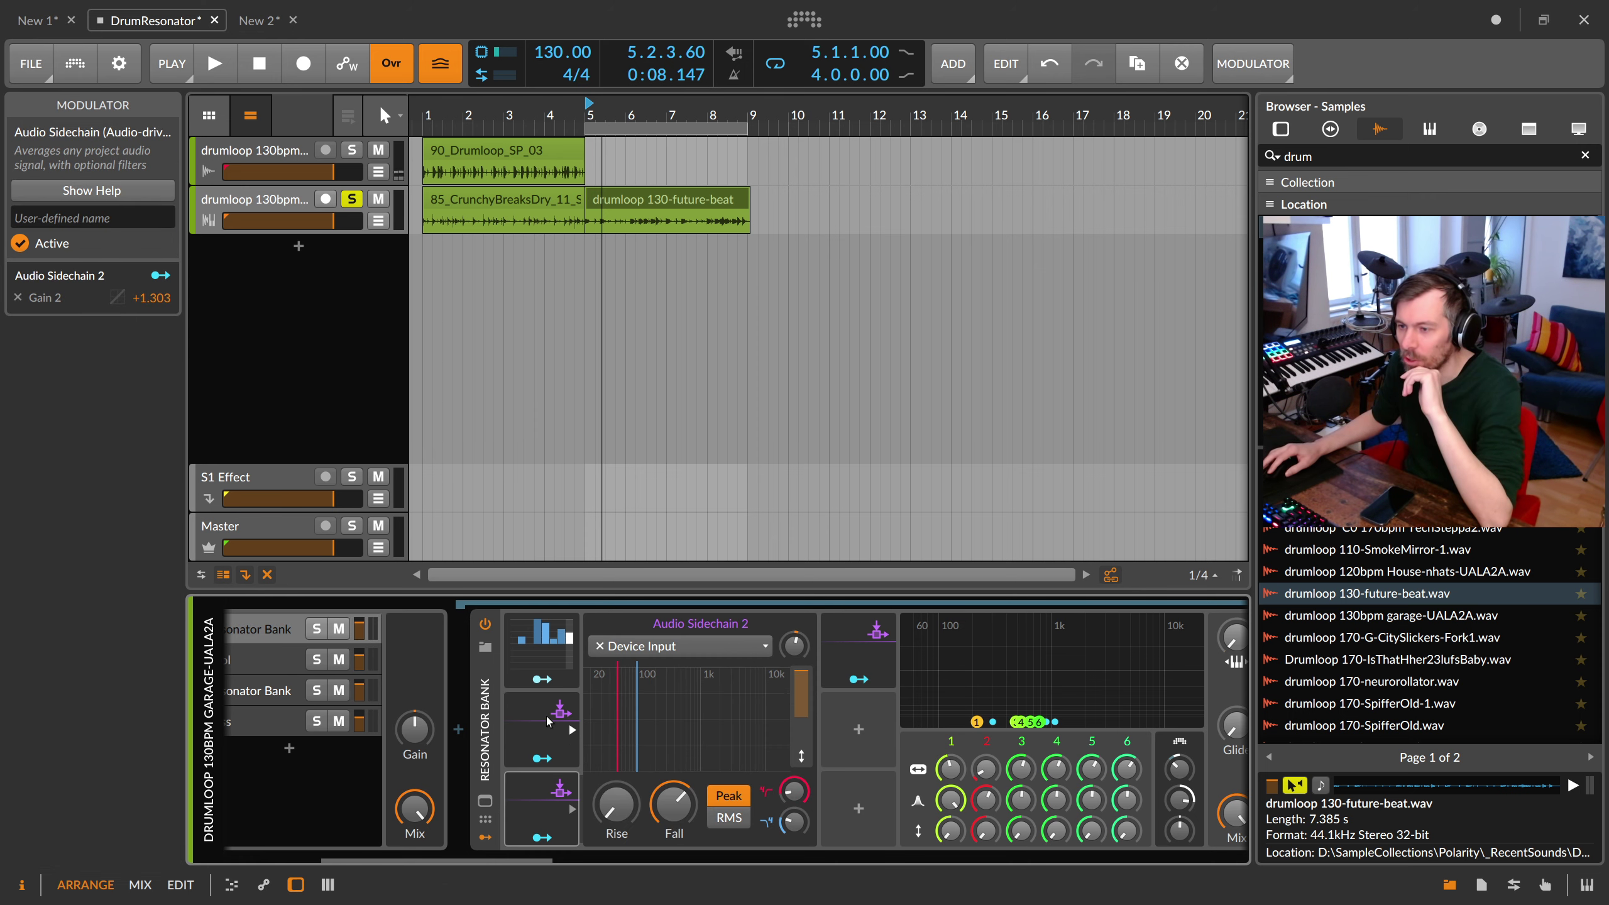
key(ctrl+d)
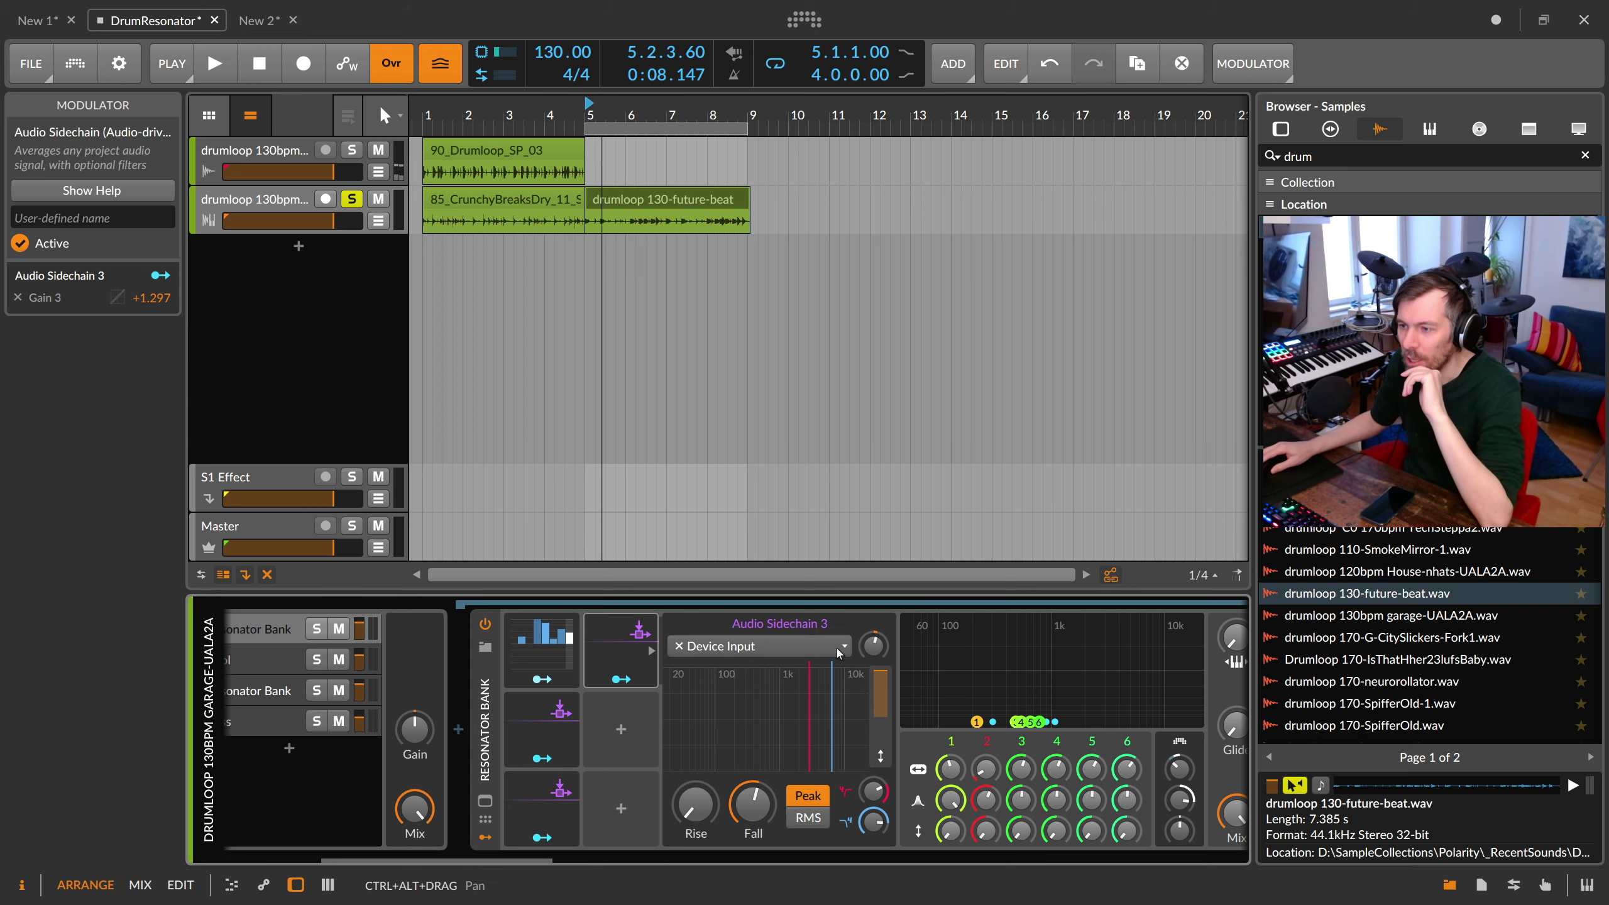
Step: Solo the first Resonator Bank layer and audition the loop
key(space)
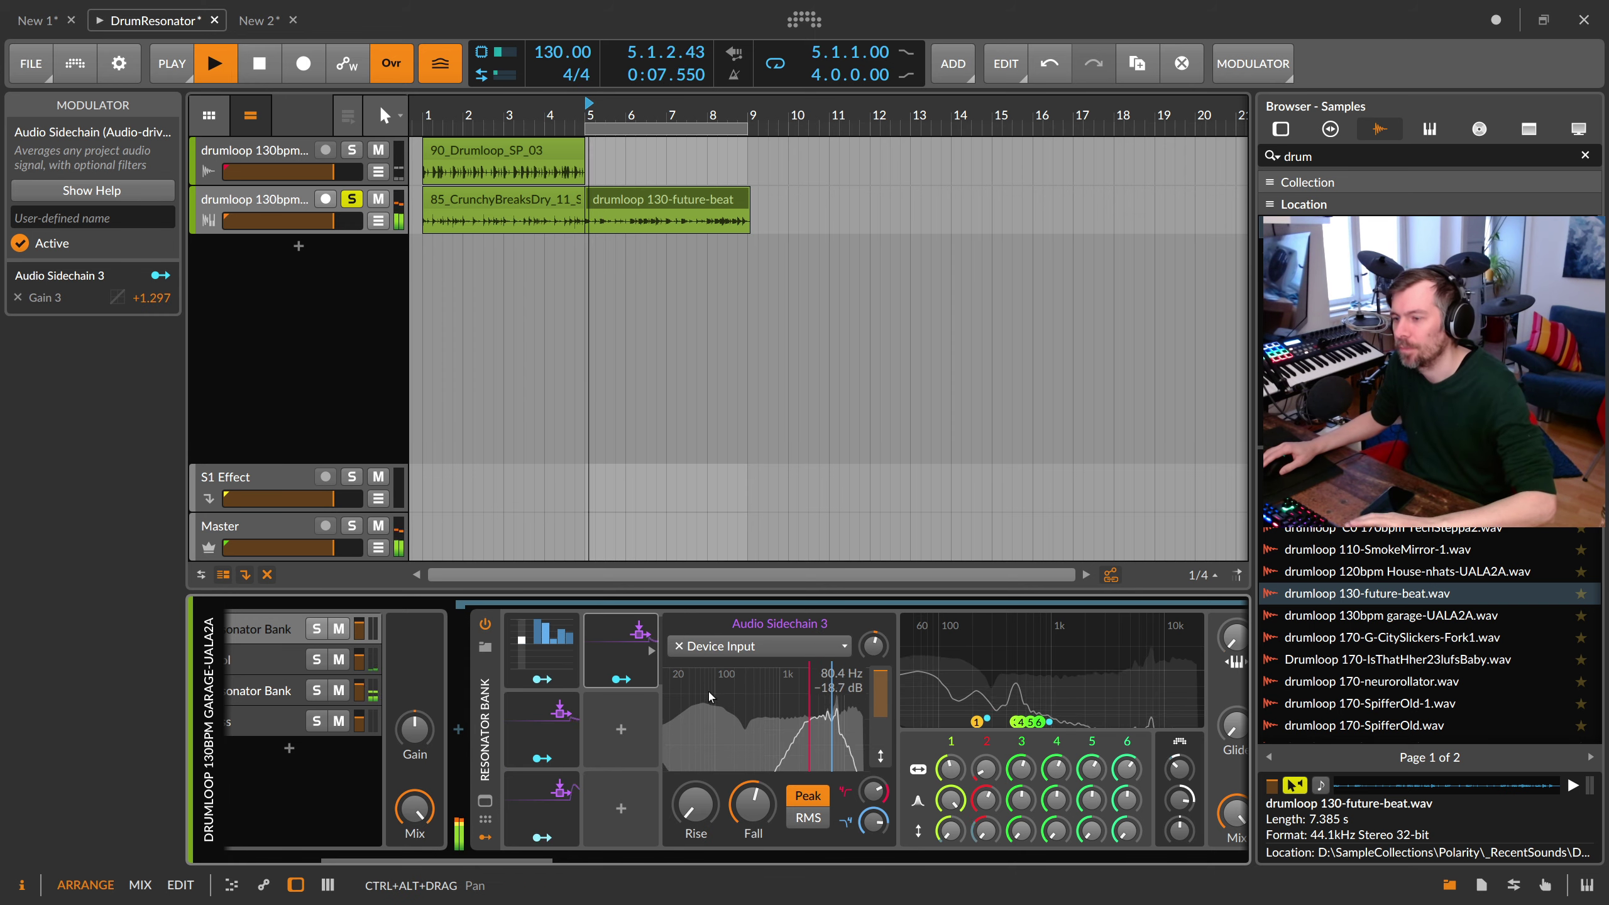
click(317, 630)
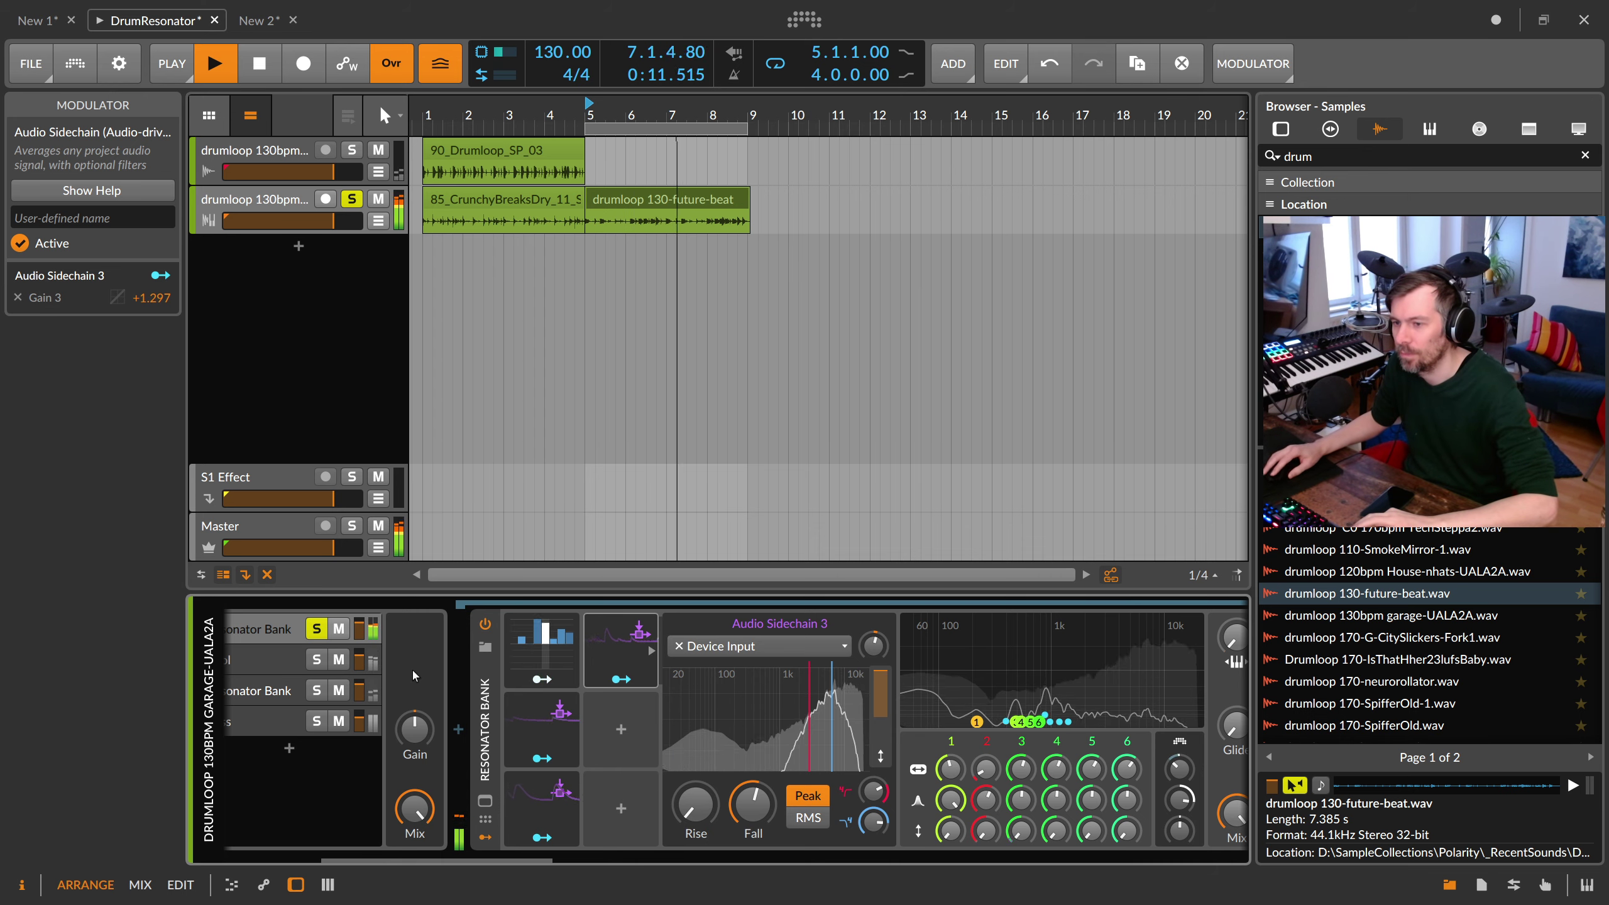
mouse_move(543, 859)
mouse_down()
mouse_move(618, 858)
mouse_move(566, 857)
mouse_up()
key(space)
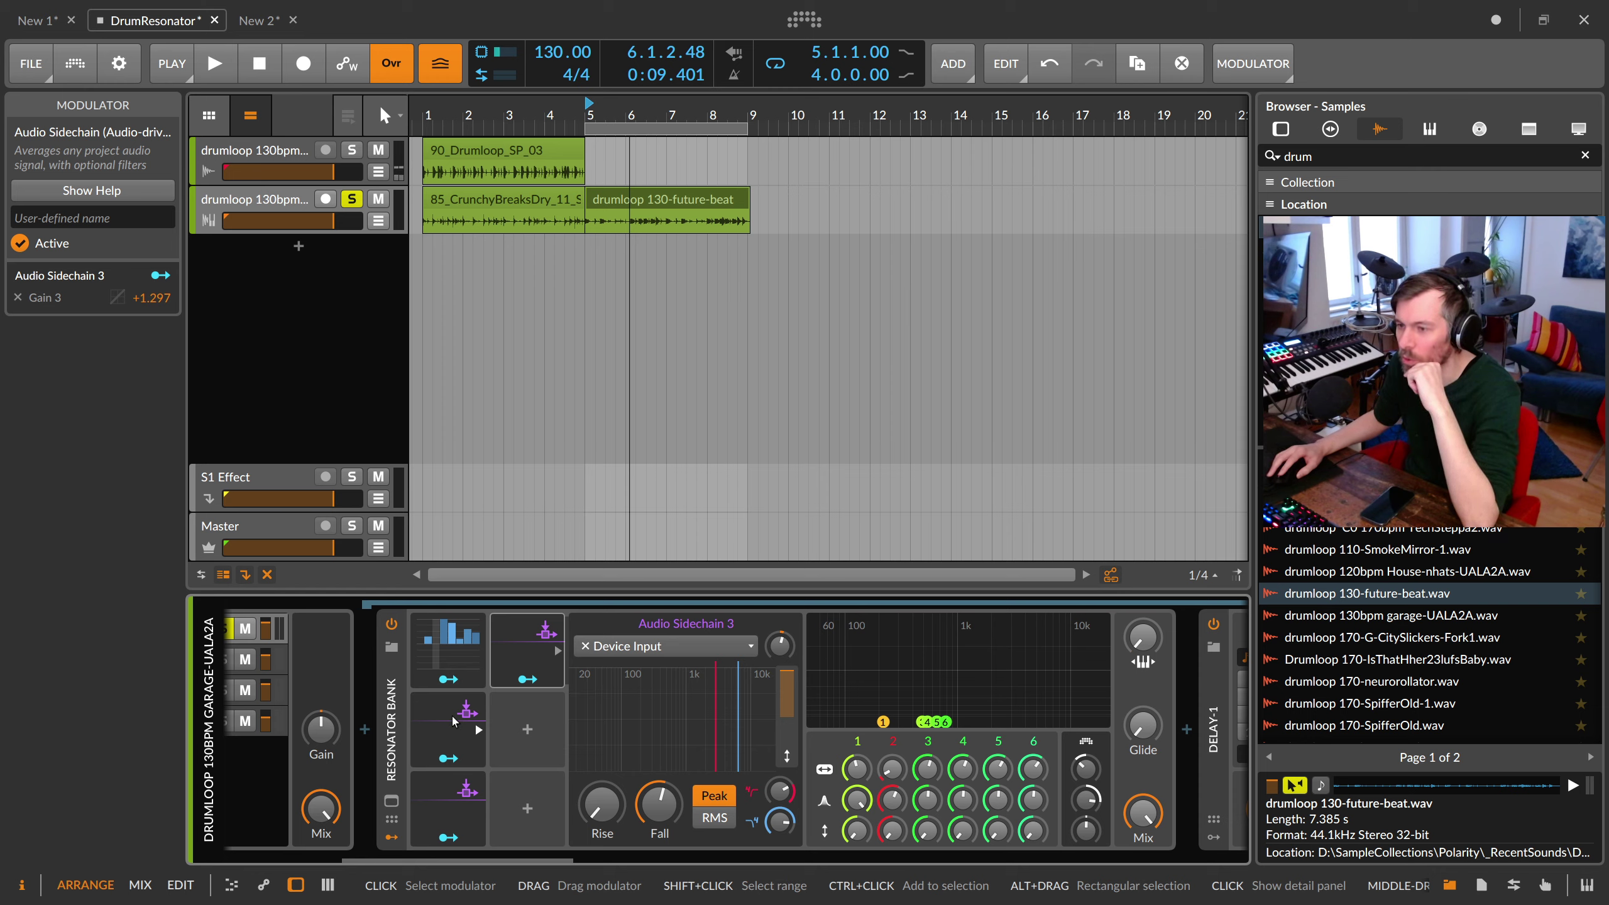
drag(513, 856, 531, 855)
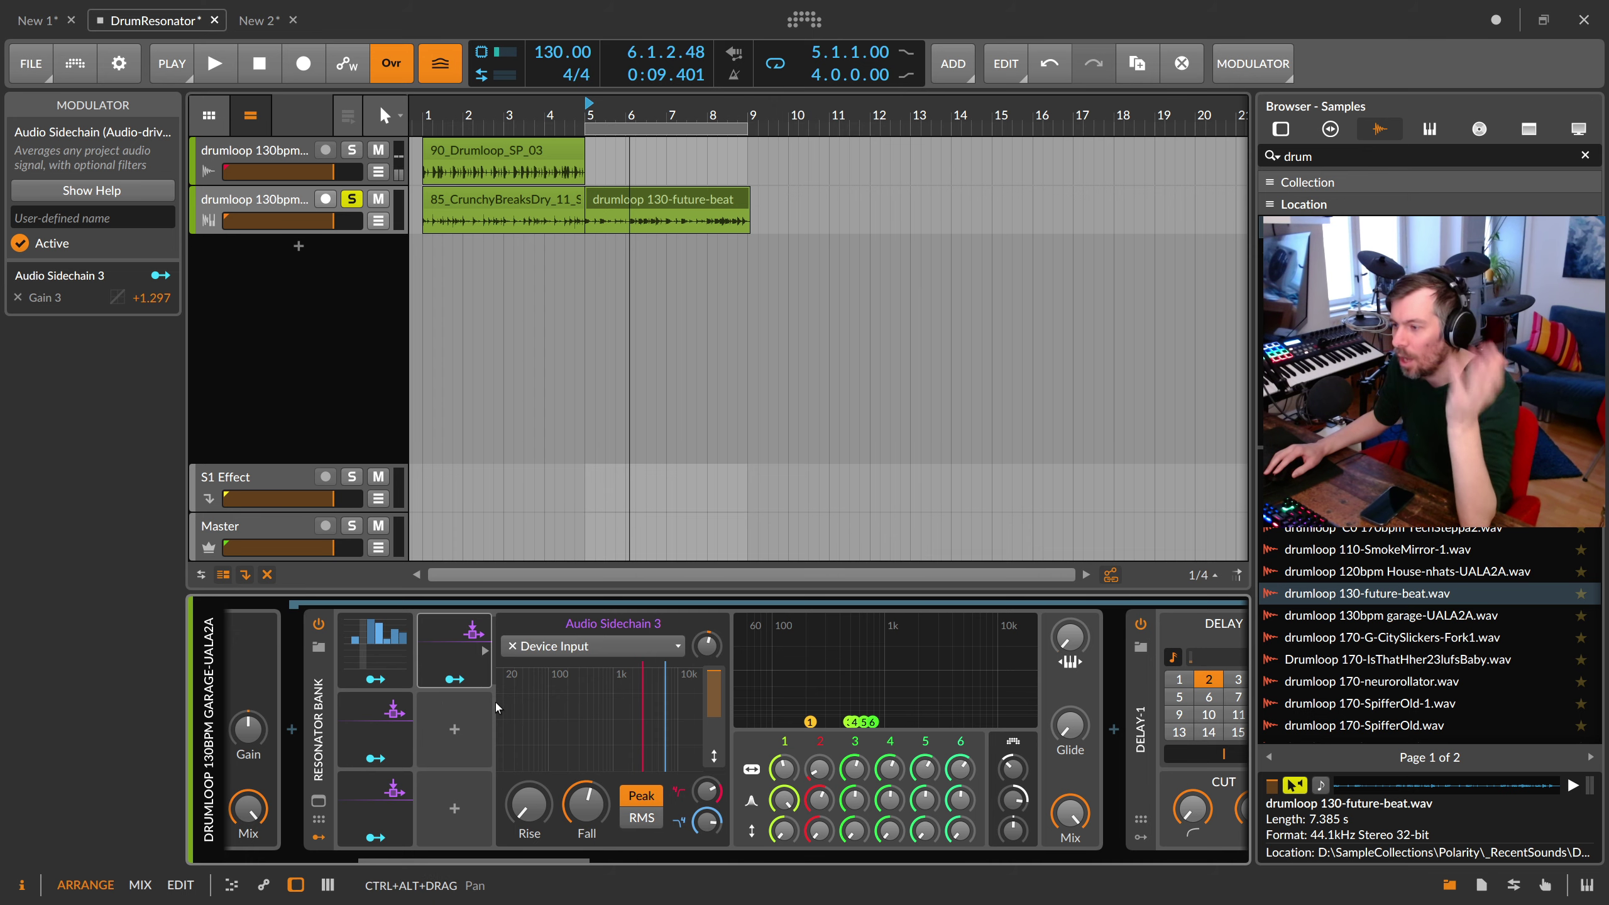
mouse_move(514, 856)
mouse_down()
mouse_move(695, 858)
mouse_move(646, 851)
mouse_up()
click(645, 636)
click(646, 637)
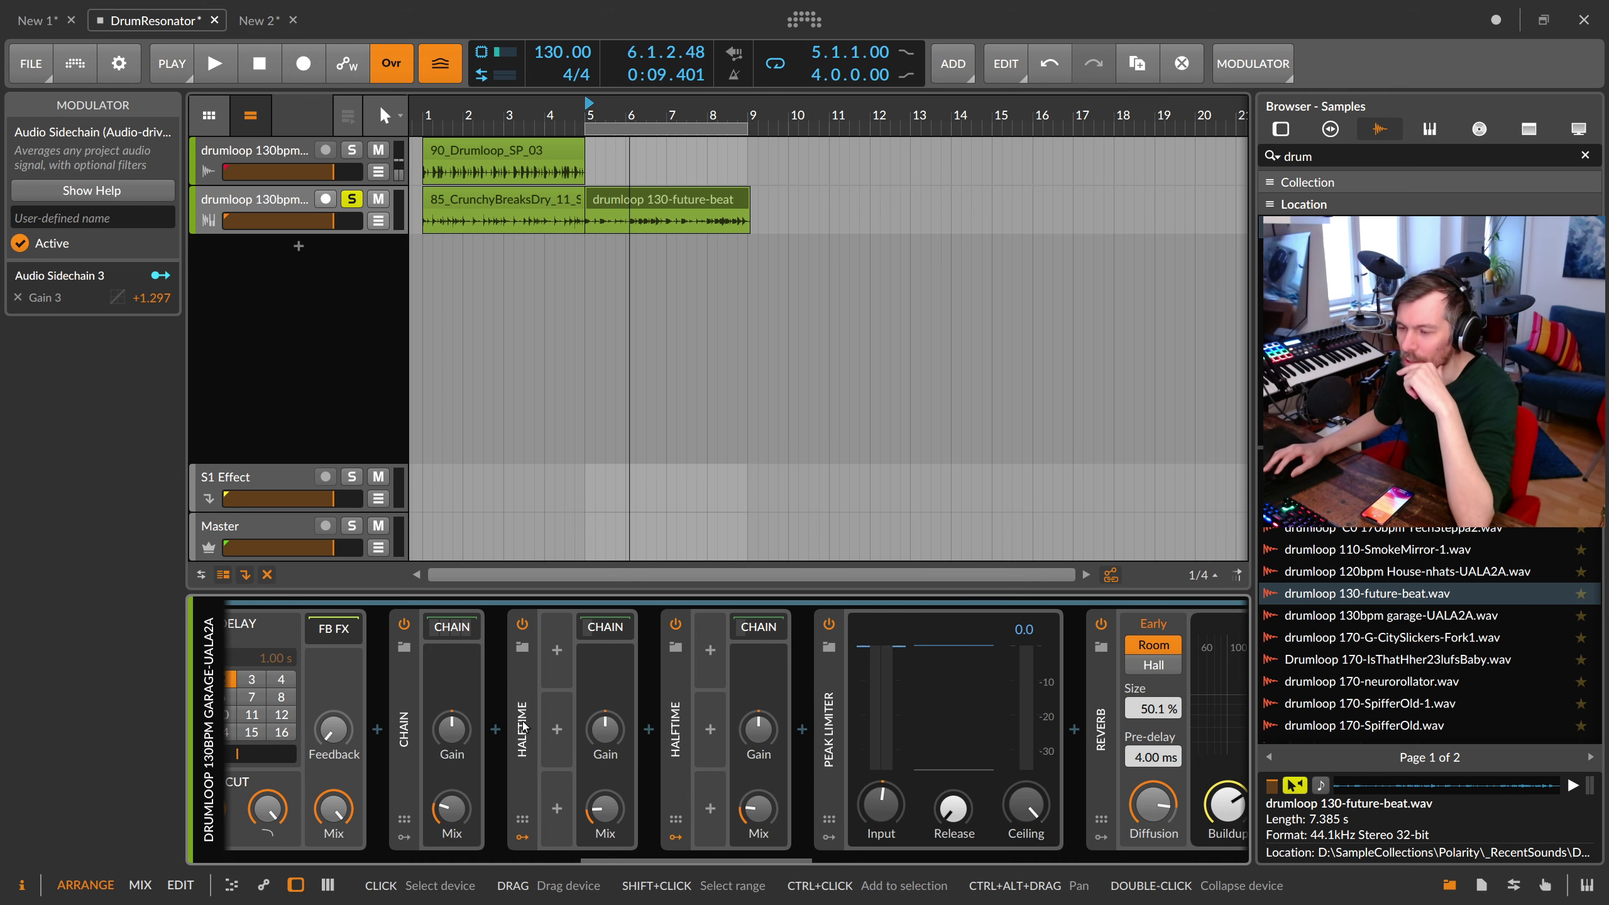
drag(815, 858, 1072, 852)
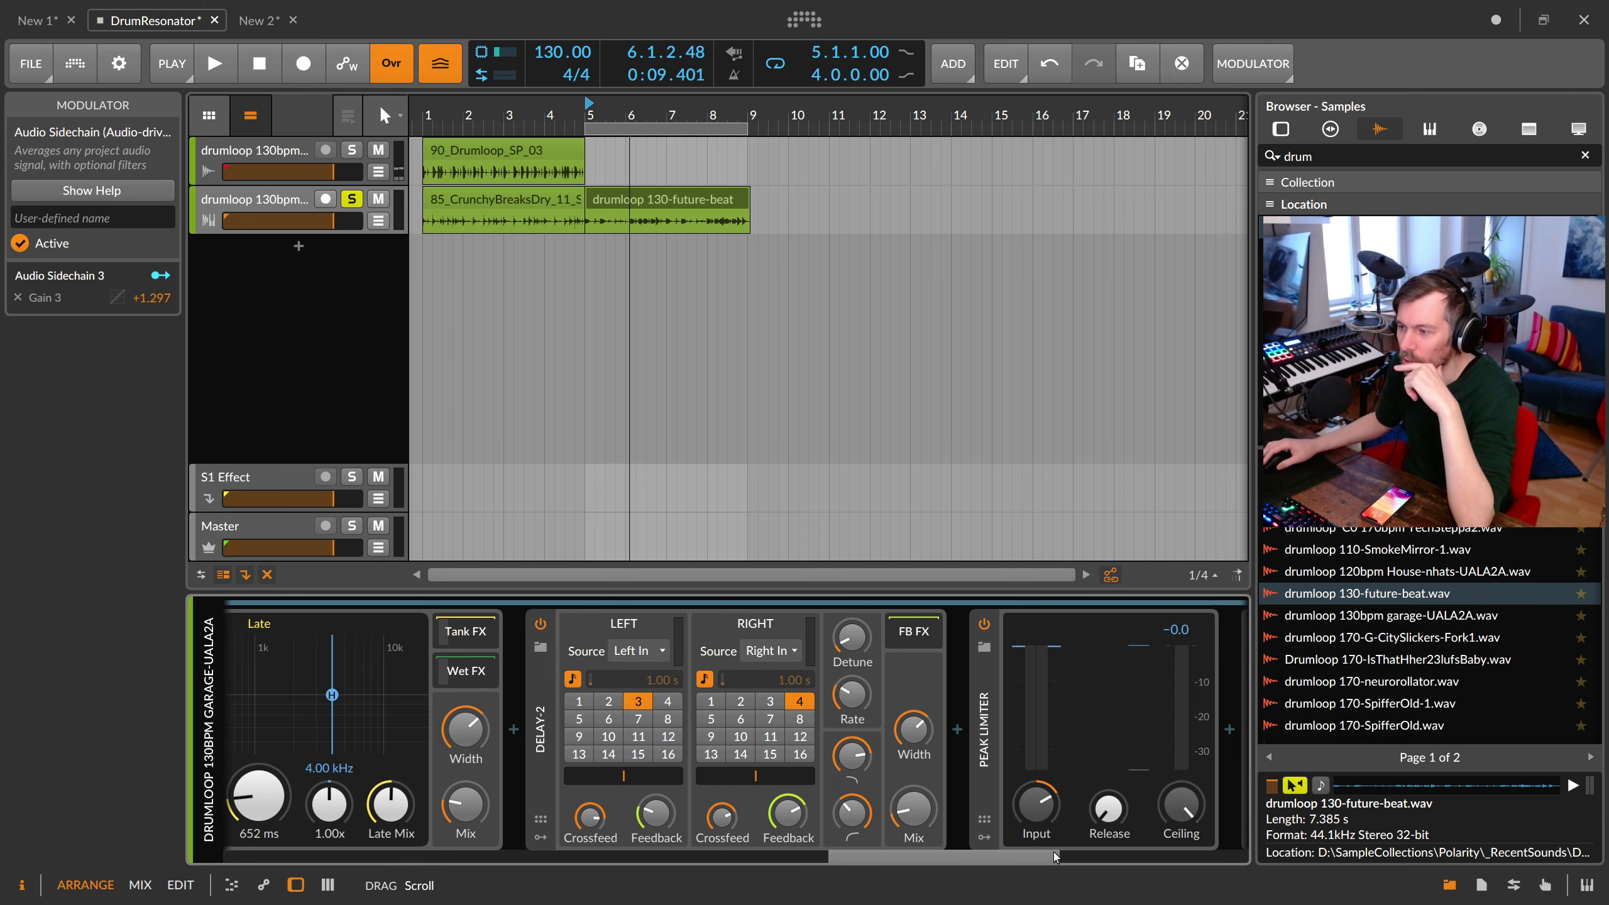
drag(1073, 851, 1192, 848)
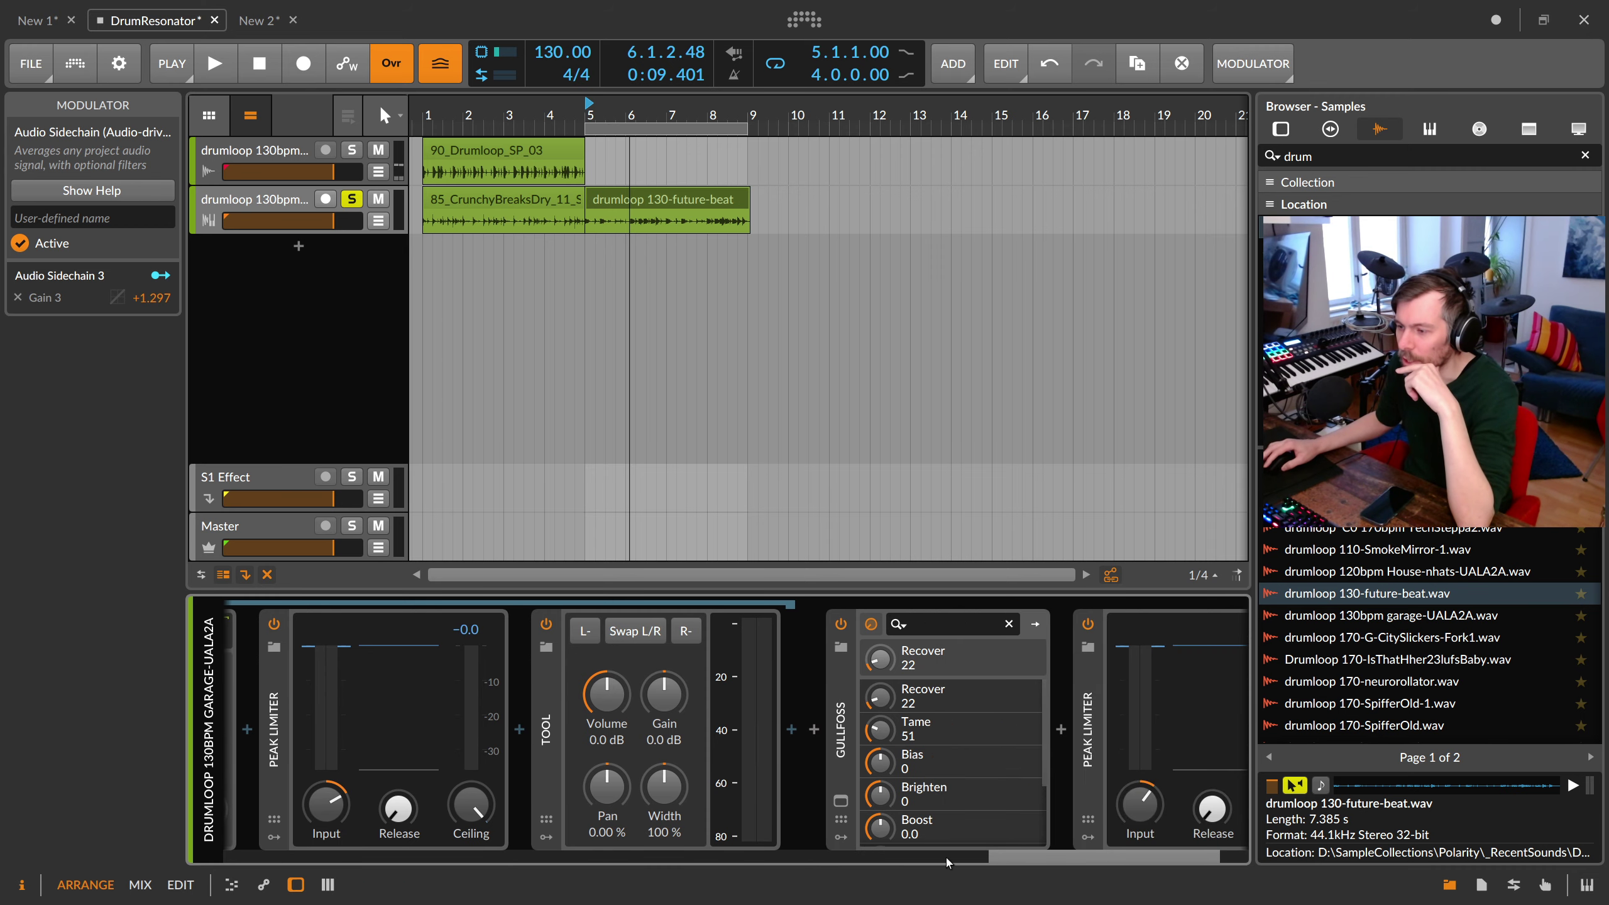
scroll(568, 645, down, 5)
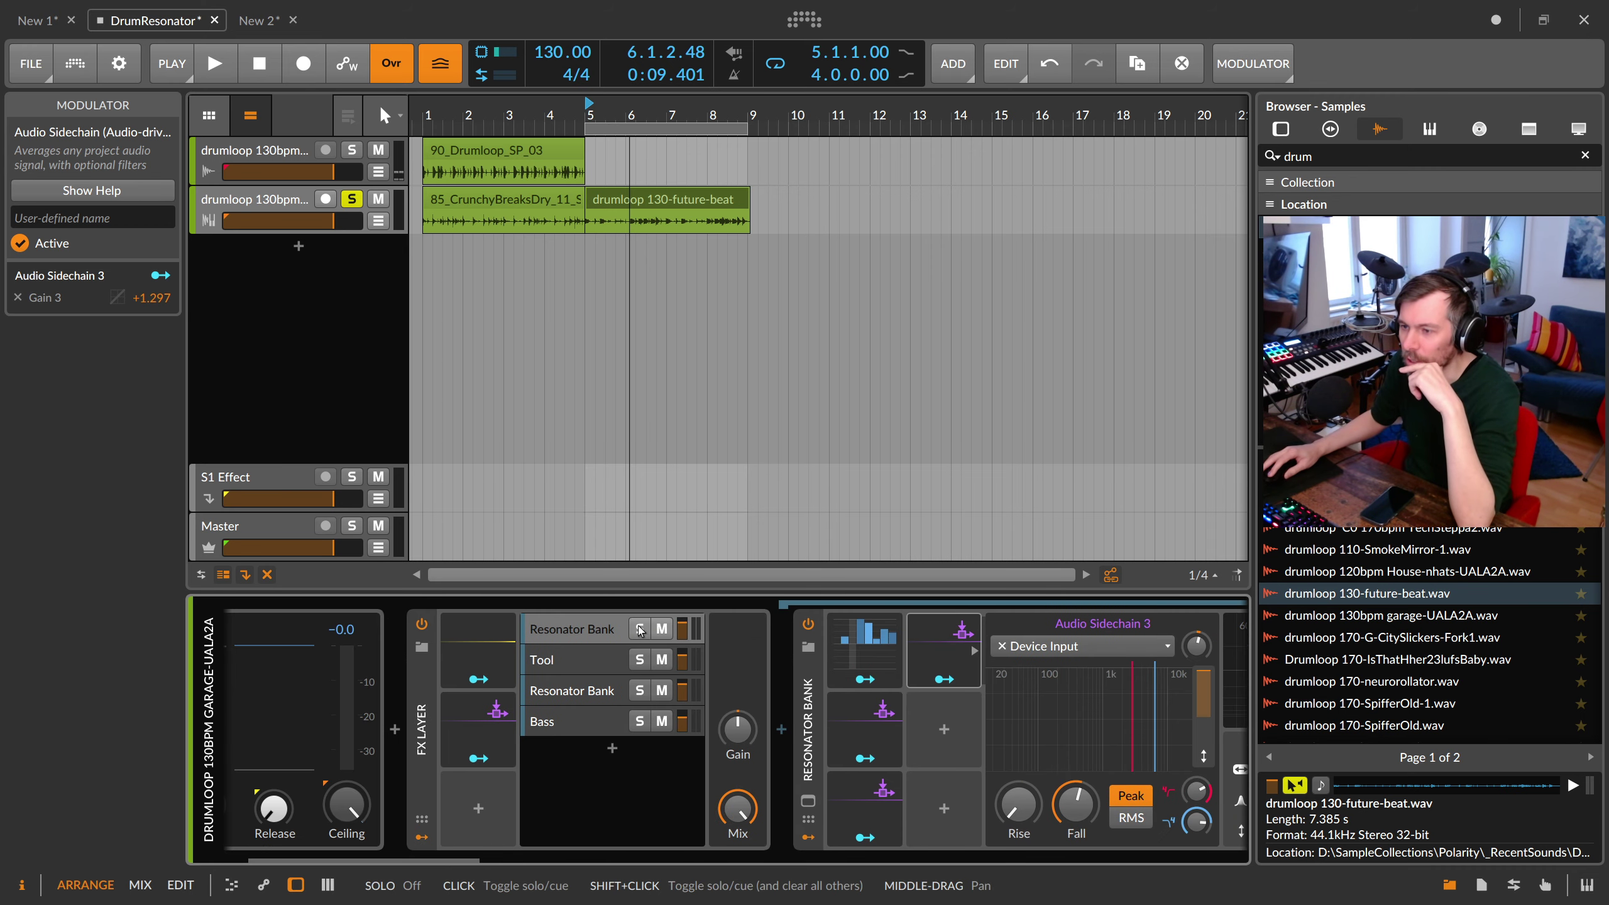
Step: Move to Gullfoss and briefly open and close its plug-in window
click(617, 633)
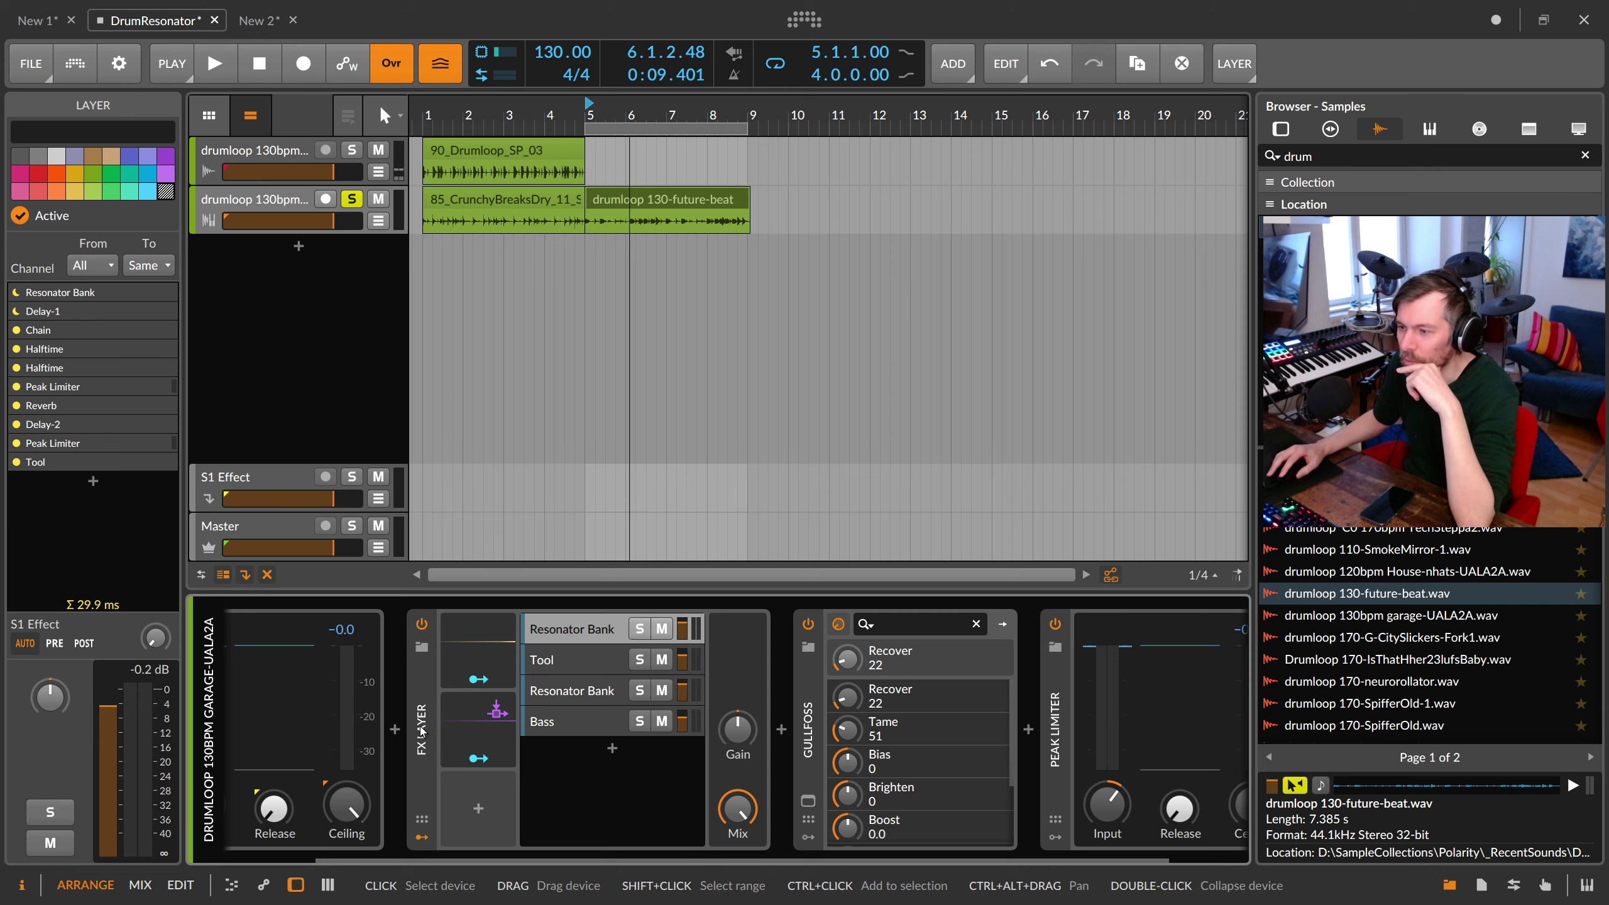
key(Right)
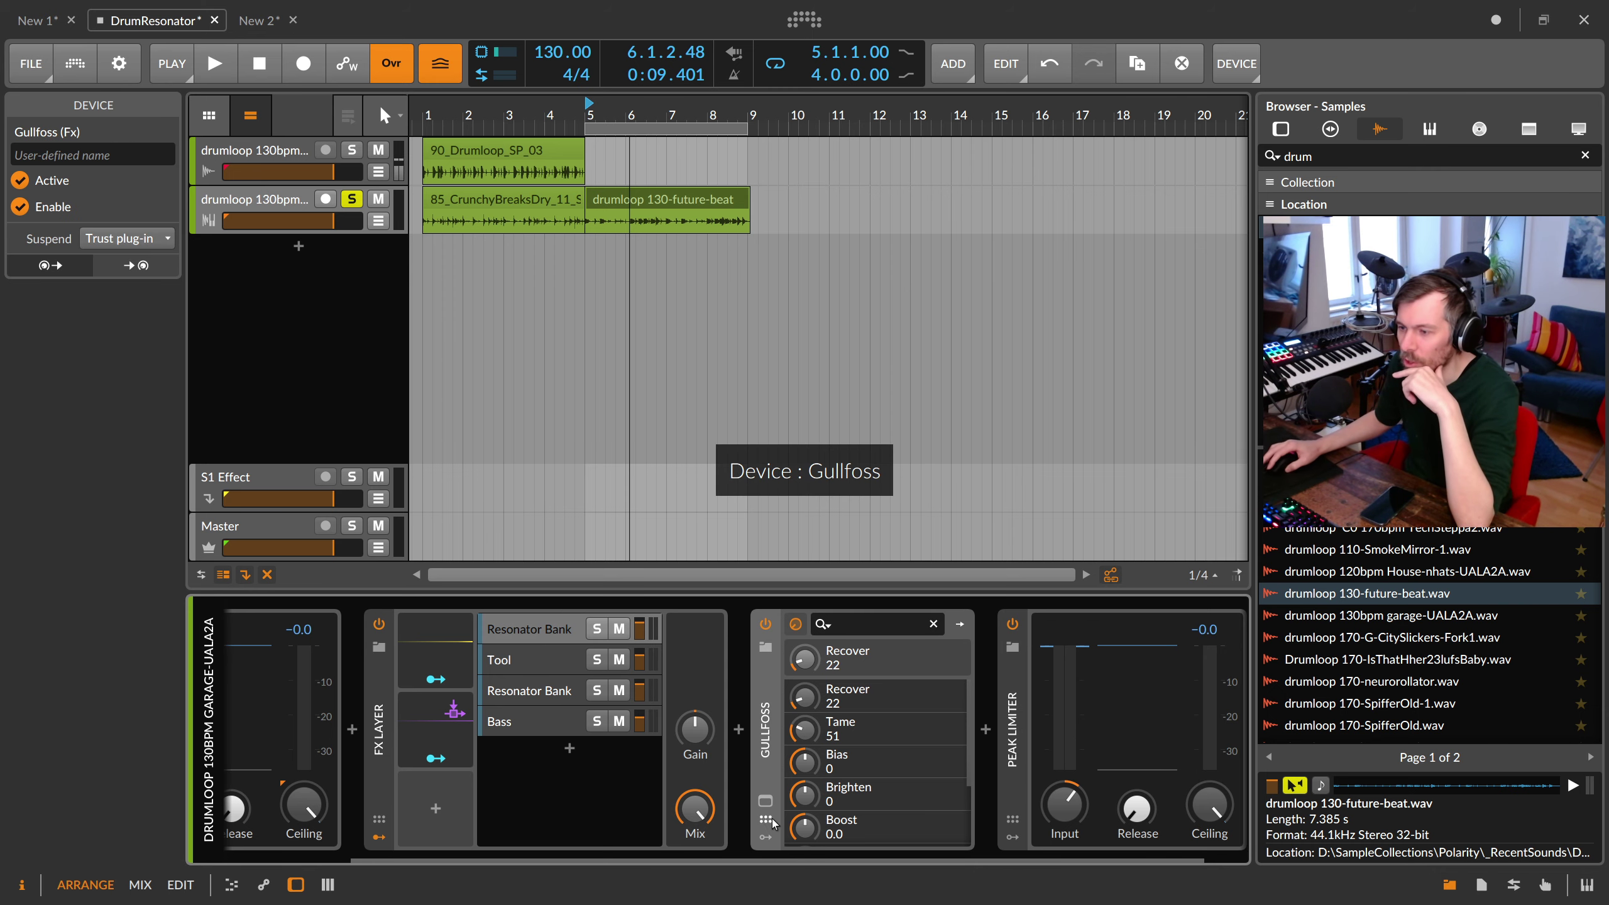
click(765, 803)
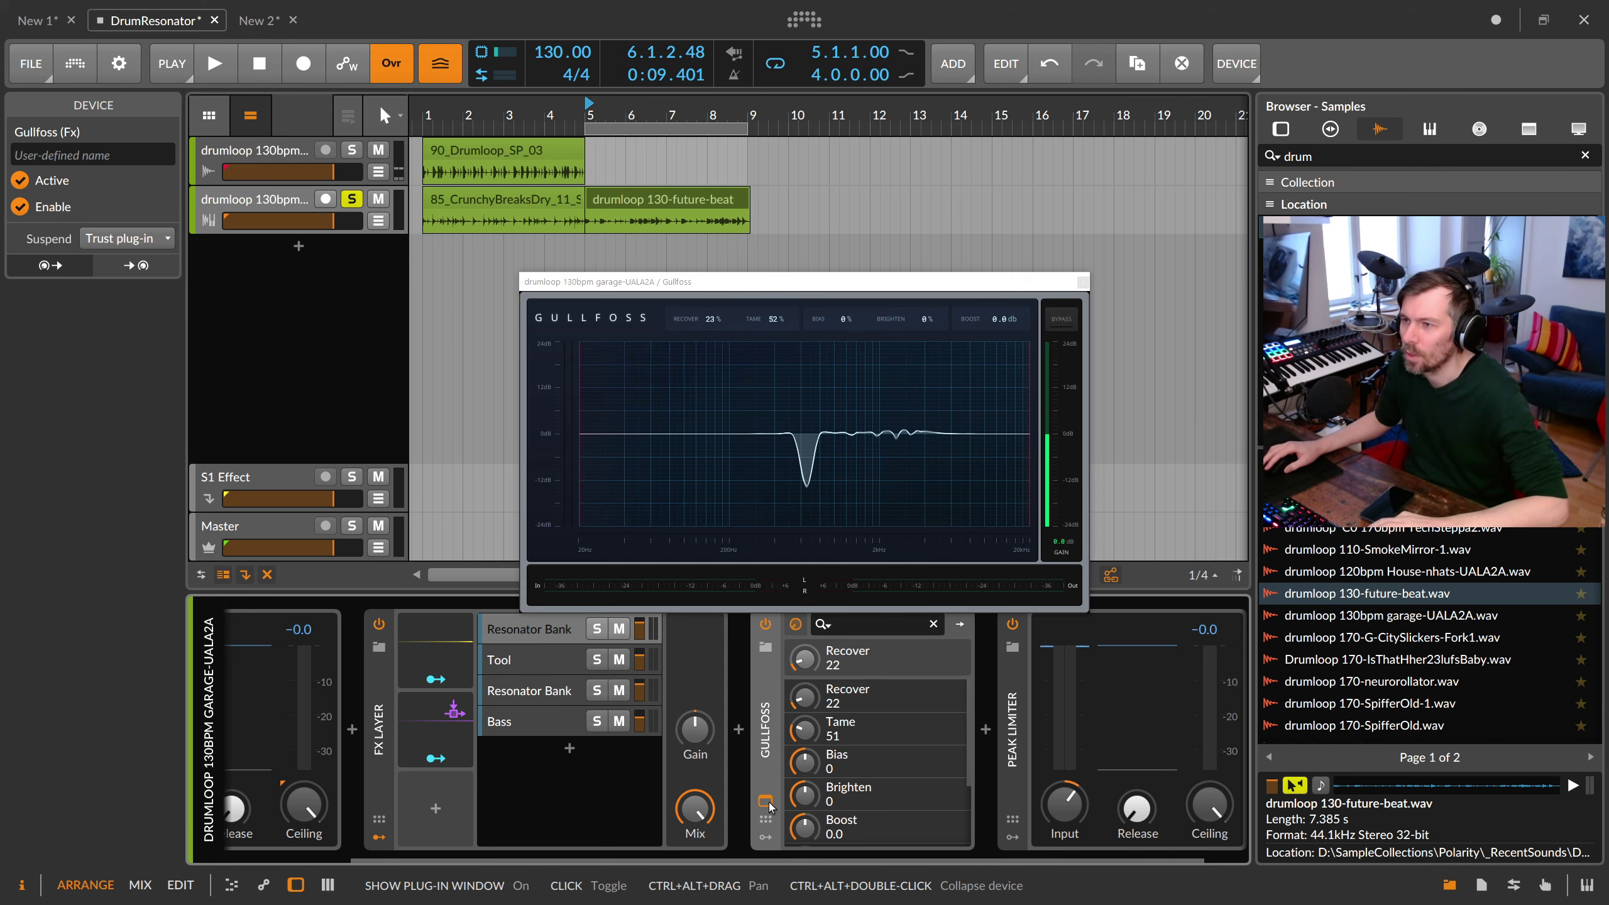
click(766, 803)
mouse_move(815, 857)
mouse_down()
mouse_move(879, 855)
mouse_move(583, 805)
mouse_up()
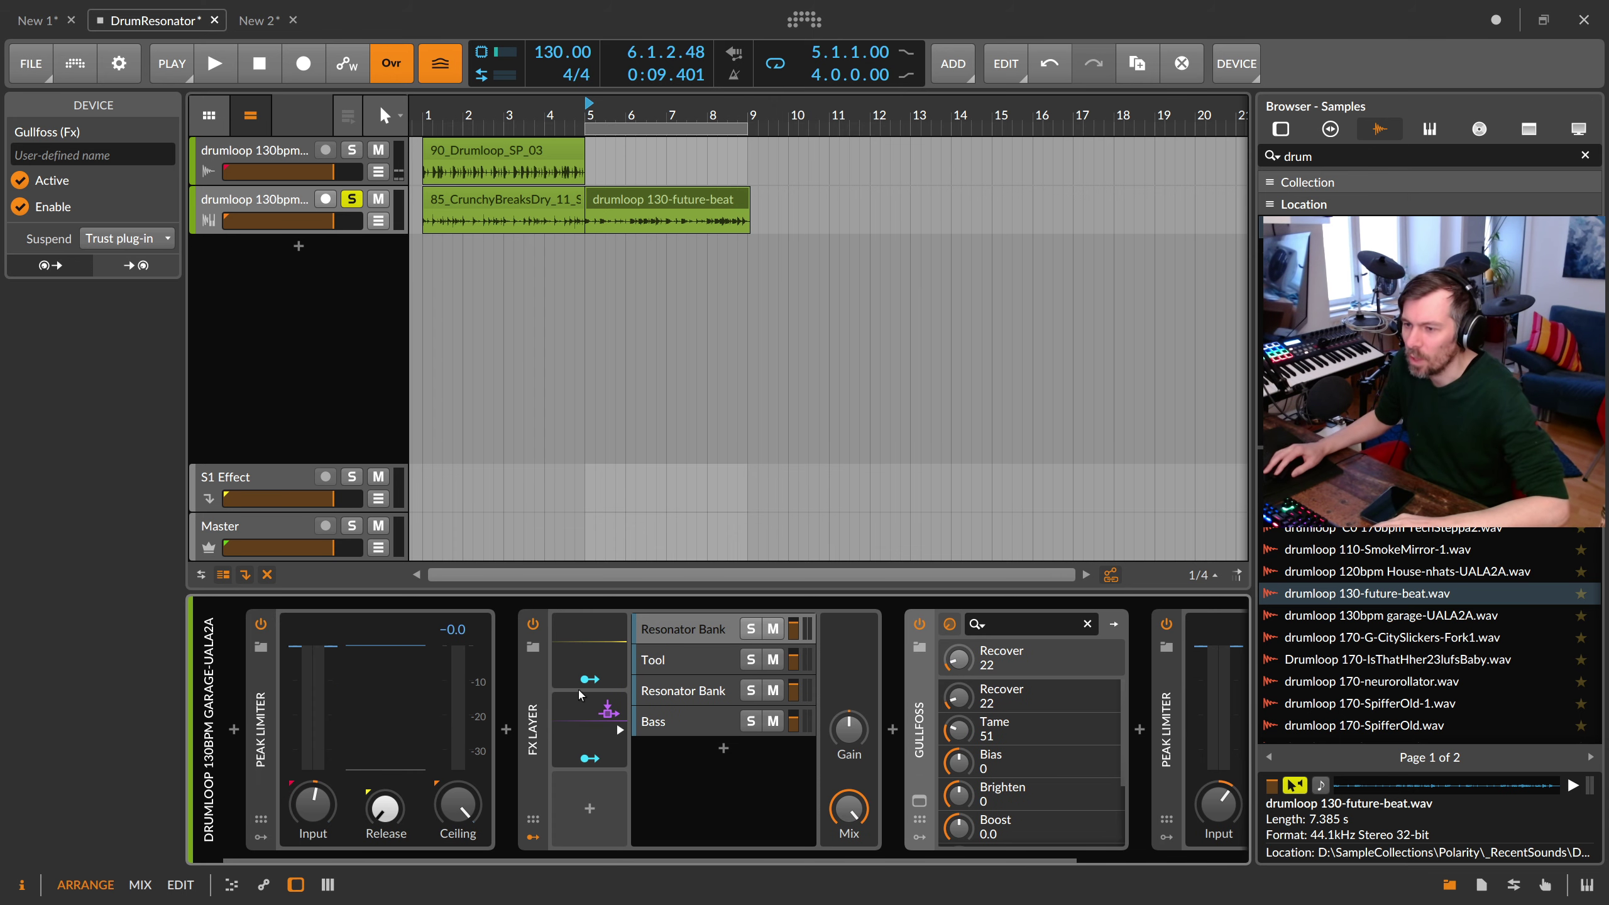
Step: Lower the FX Layer mix to about 46% while auditioning the loop
click(596, 734)
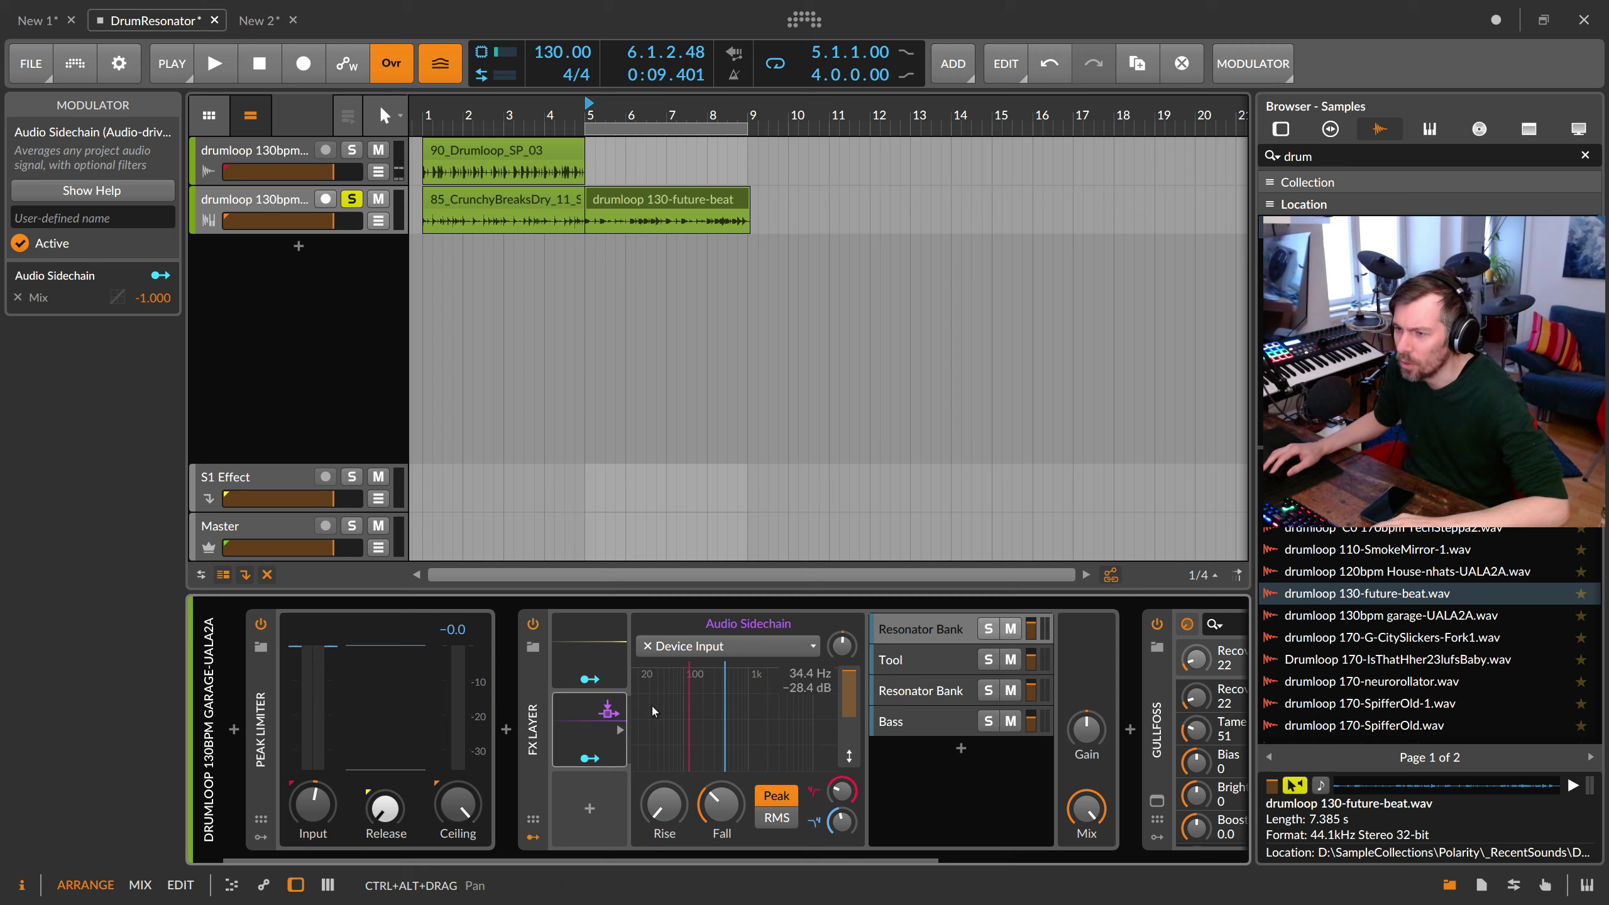
key(space)
key(space)
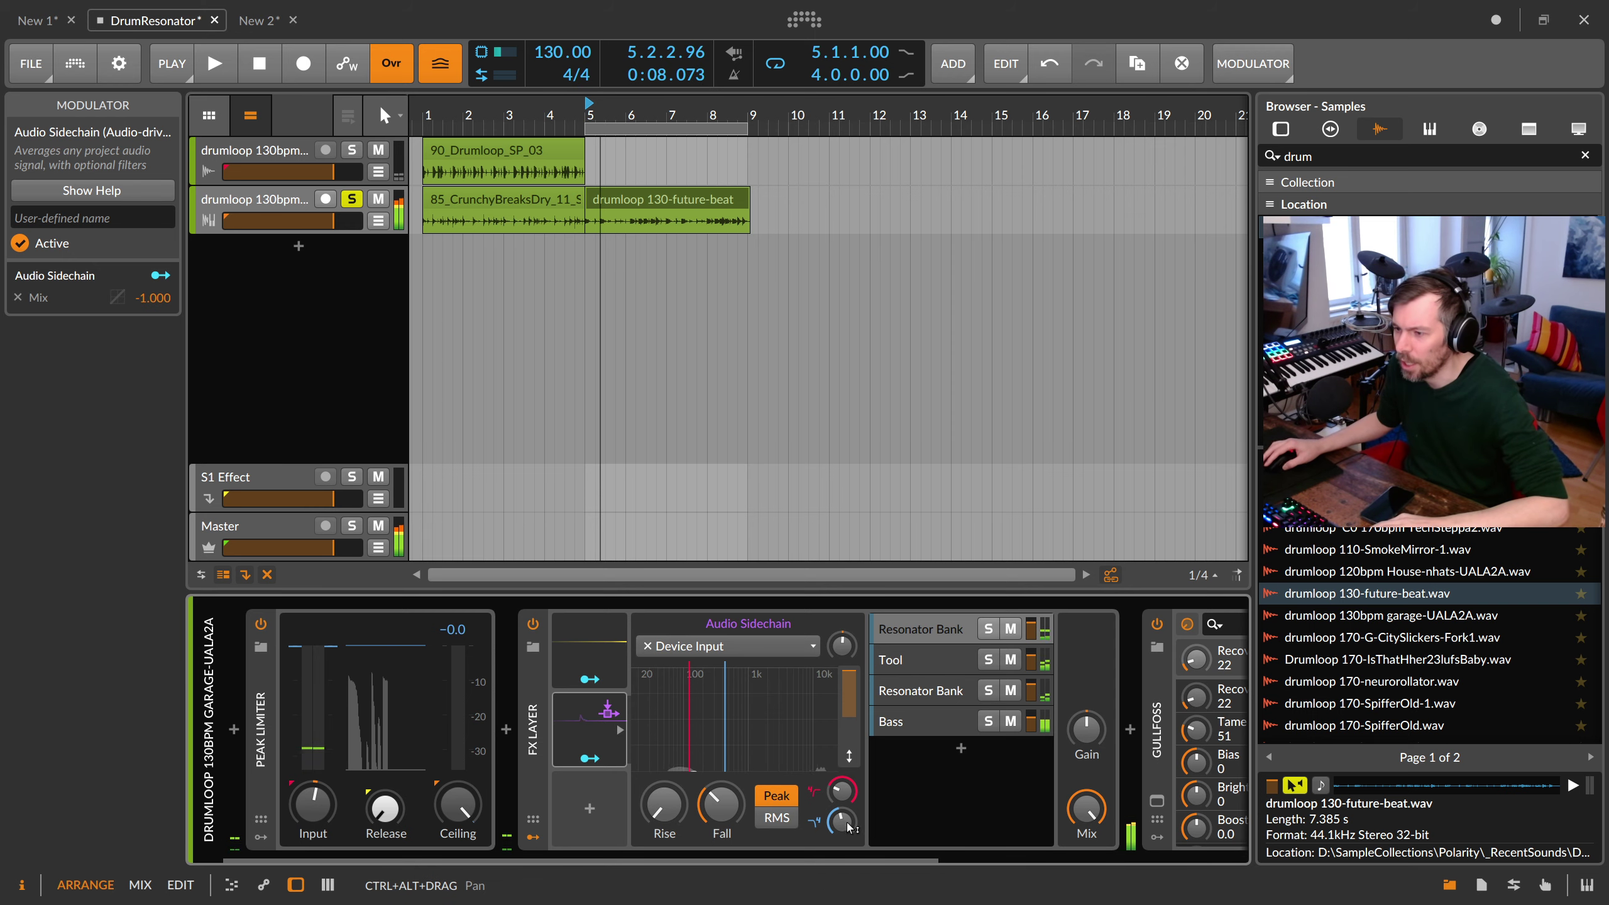
mouse_move(1086, 809)
mouse_down()
mouse_move(1087, 855)
mouse_move(1083, 806)
mouse_up()
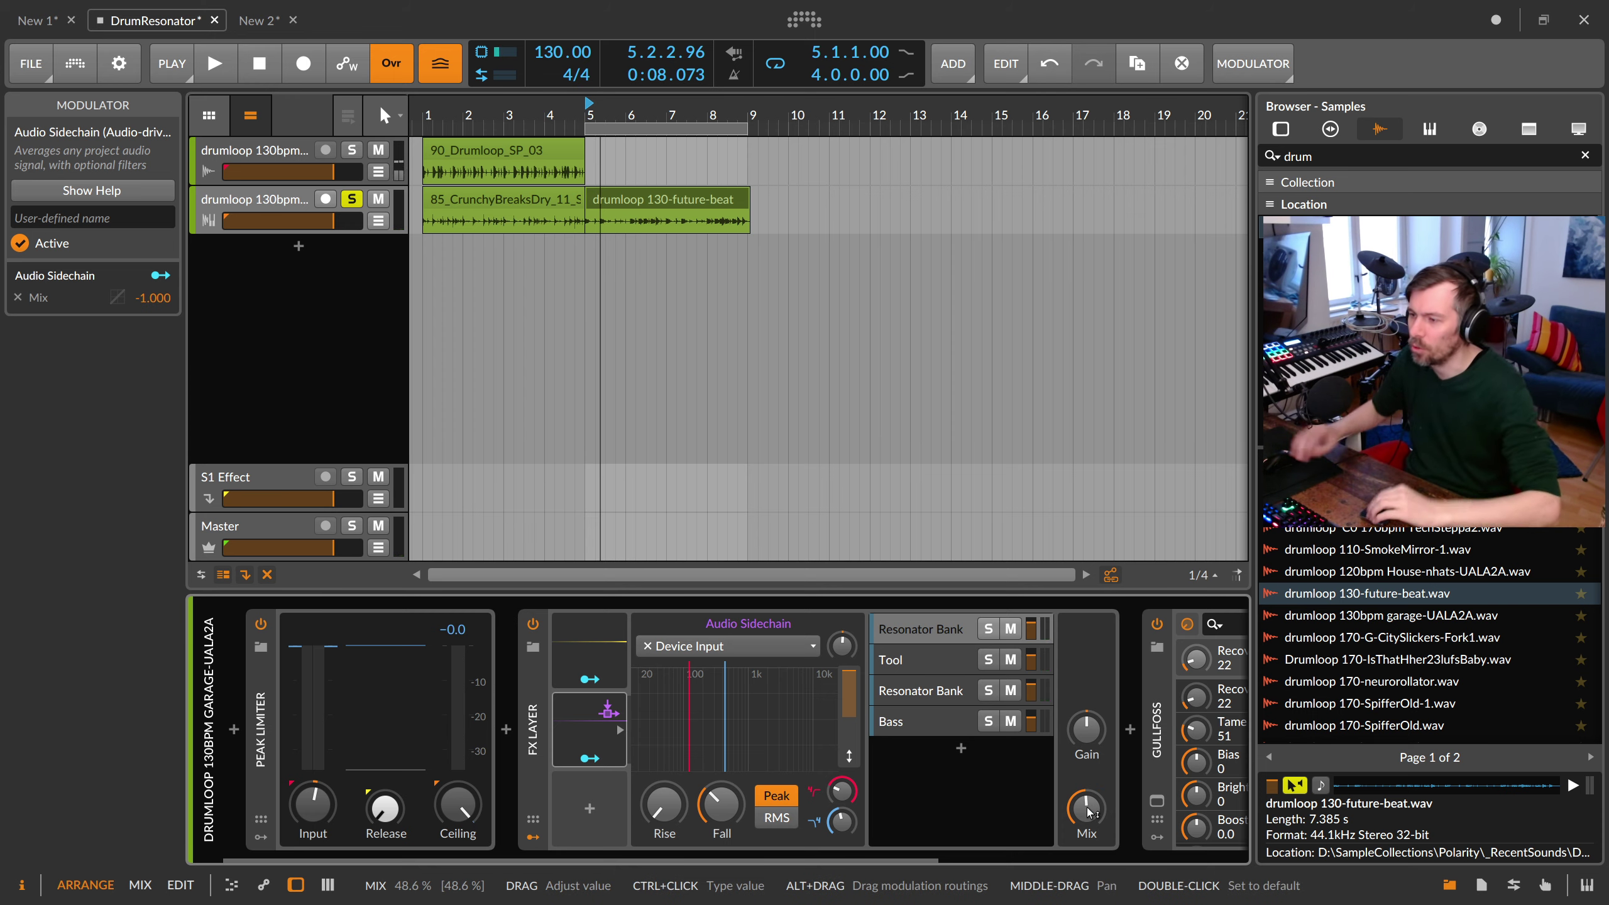
drag(1087, 811, 1089, 808)
key(space)
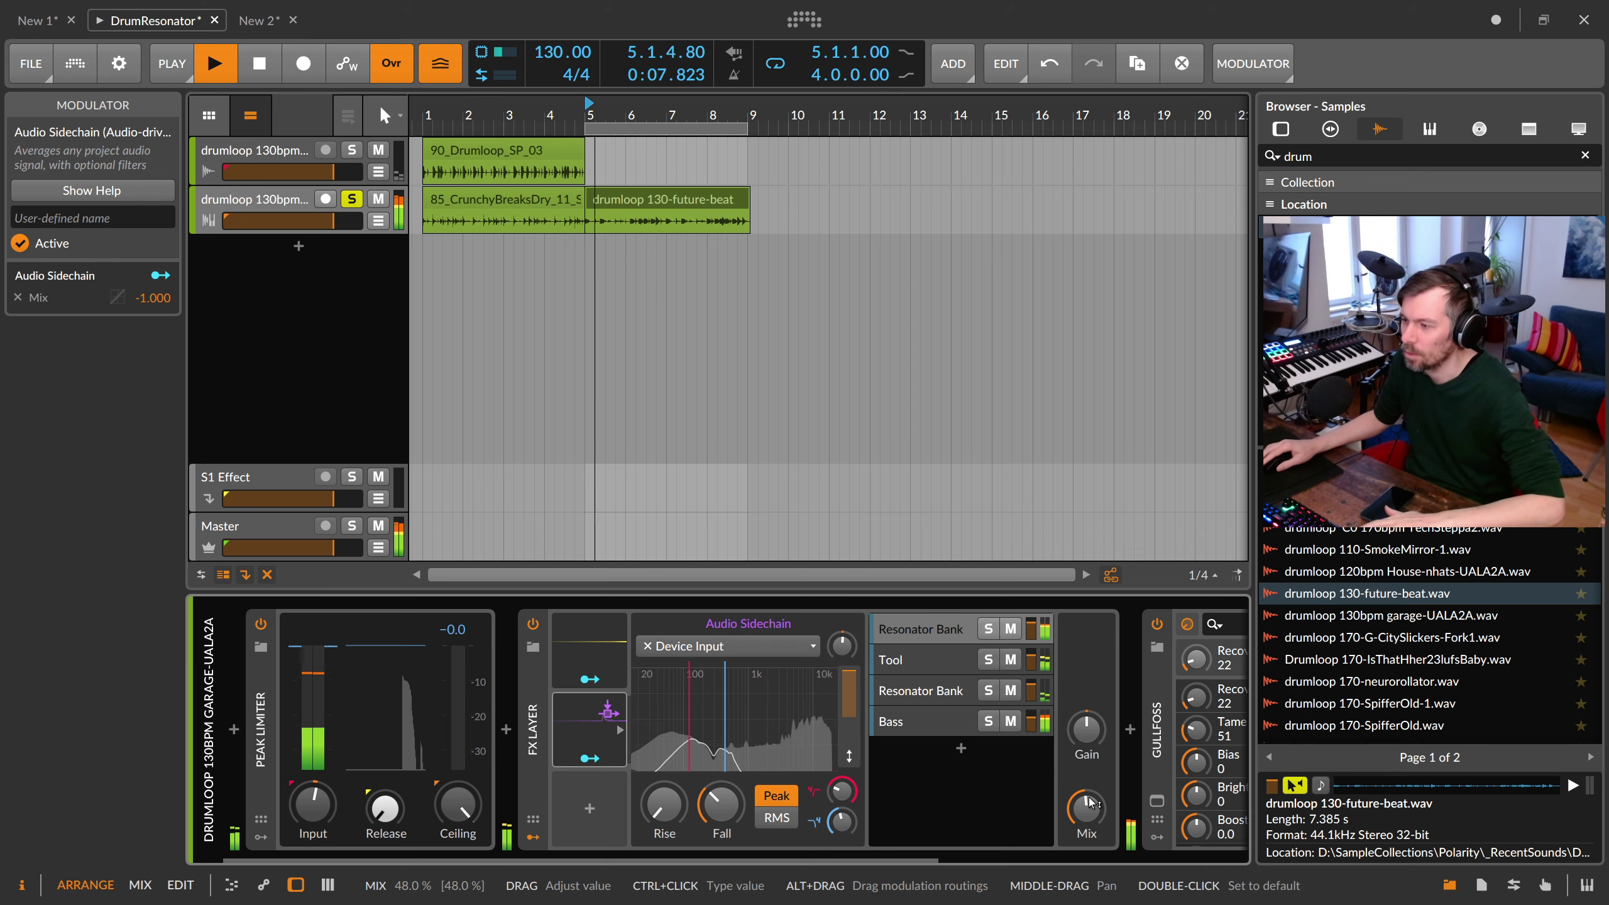
drag(1089, 807, 1089, 818)
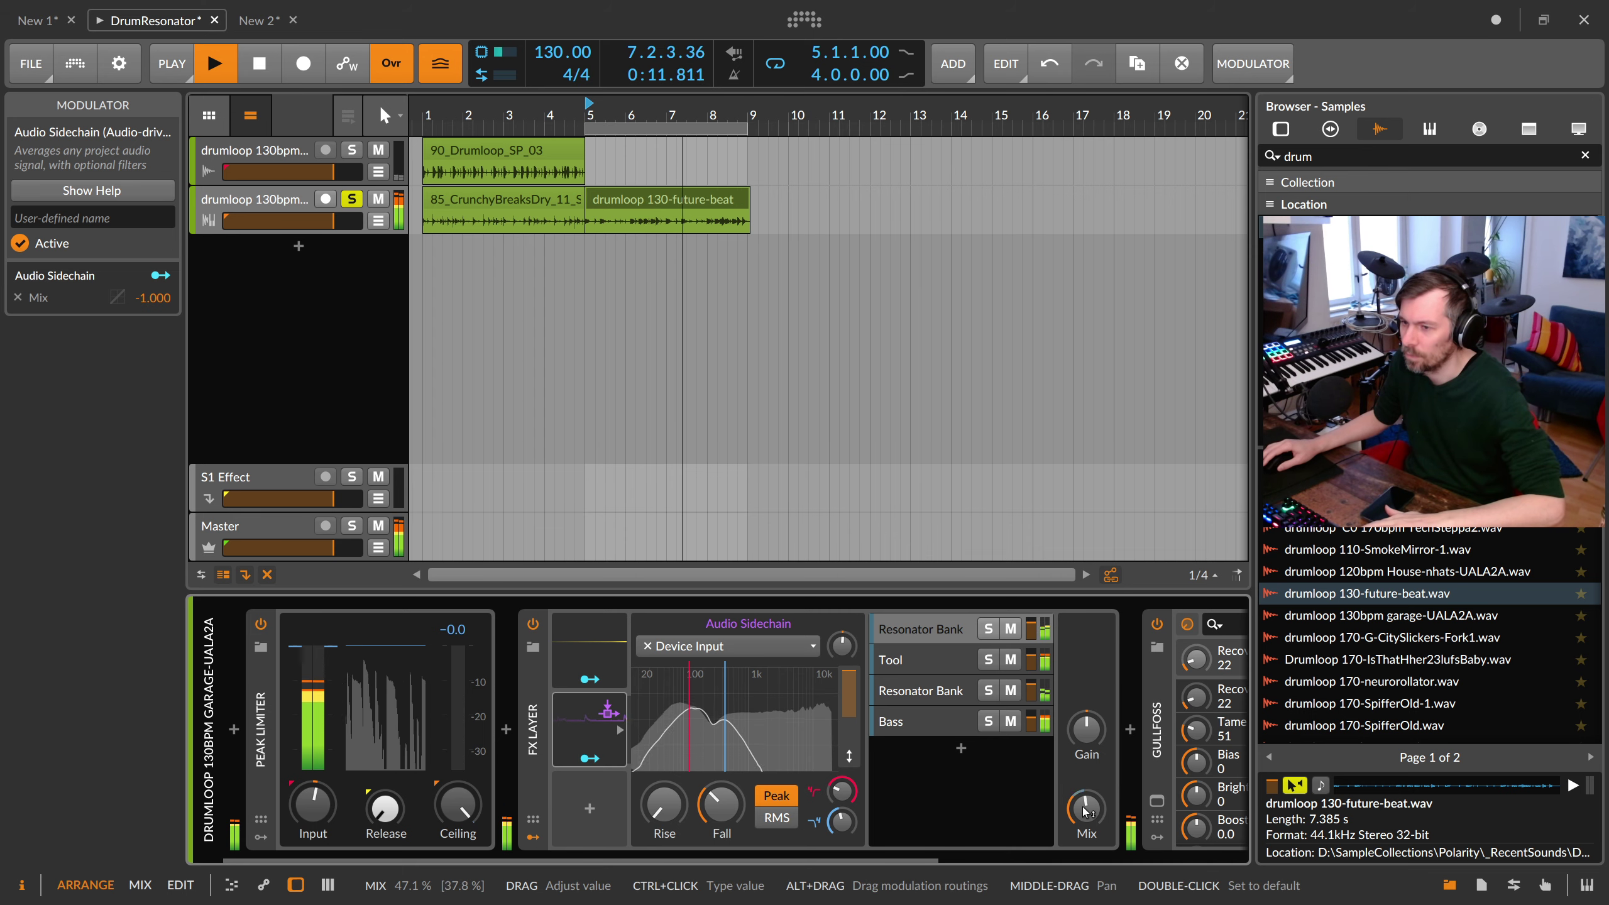
Step: Delete the FX Layer's Quantize modulator
click(607, 710)
right_click(604, 648)
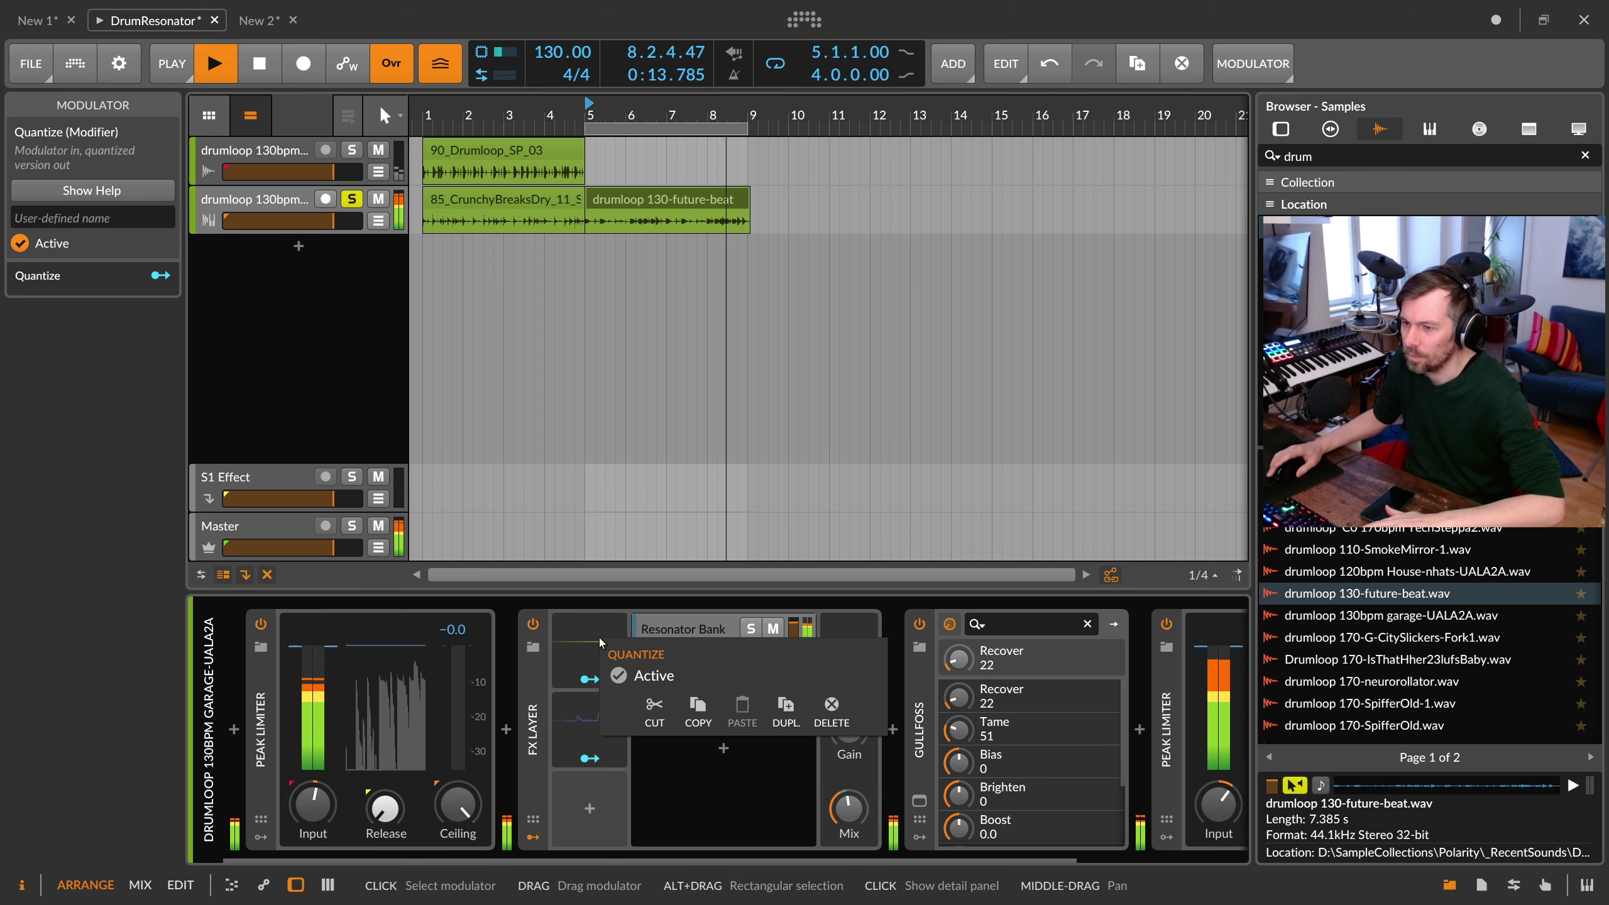
click(831, 712)
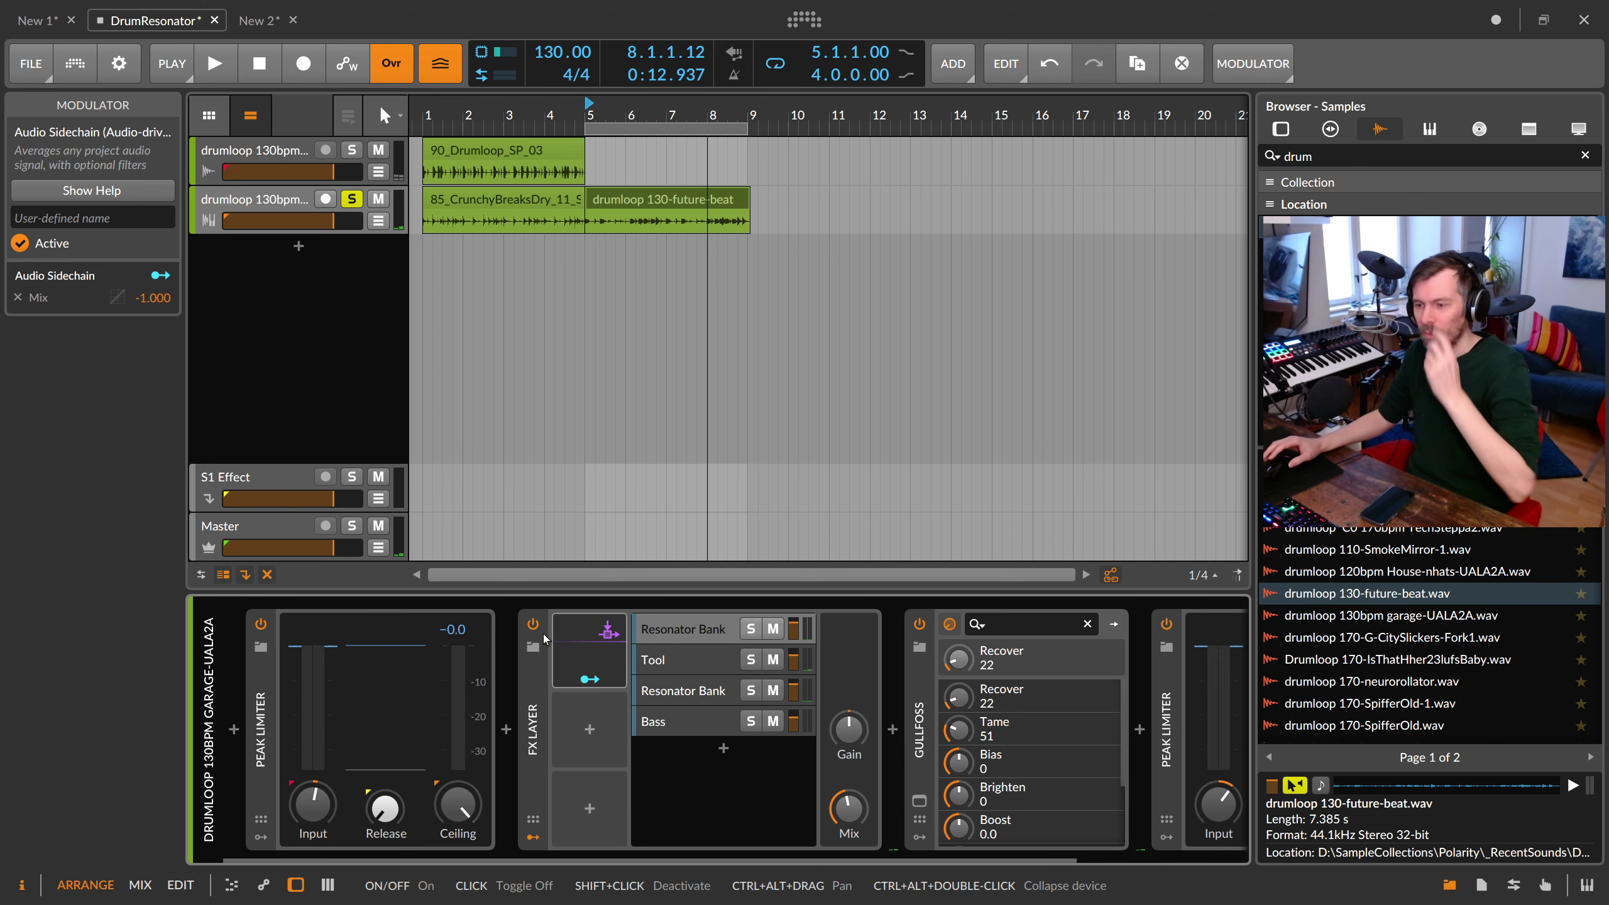
Step: Collapse the Peak Limiter, FX Layer and Gullfoss devices
click(268, 714)
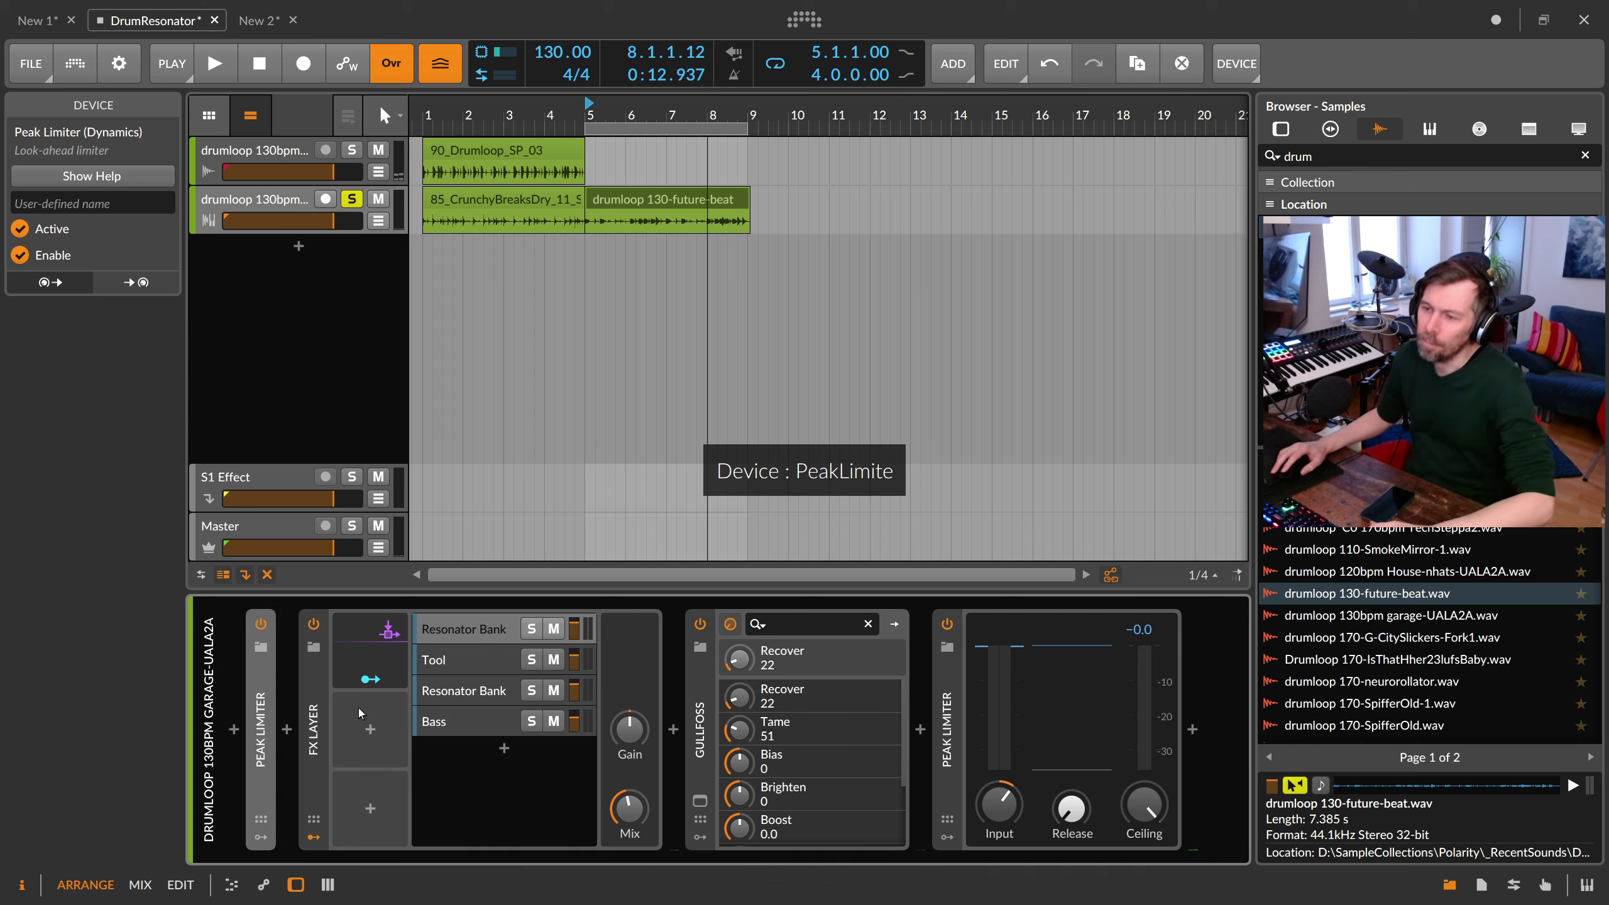
click(312, 715)
click(449, 718)
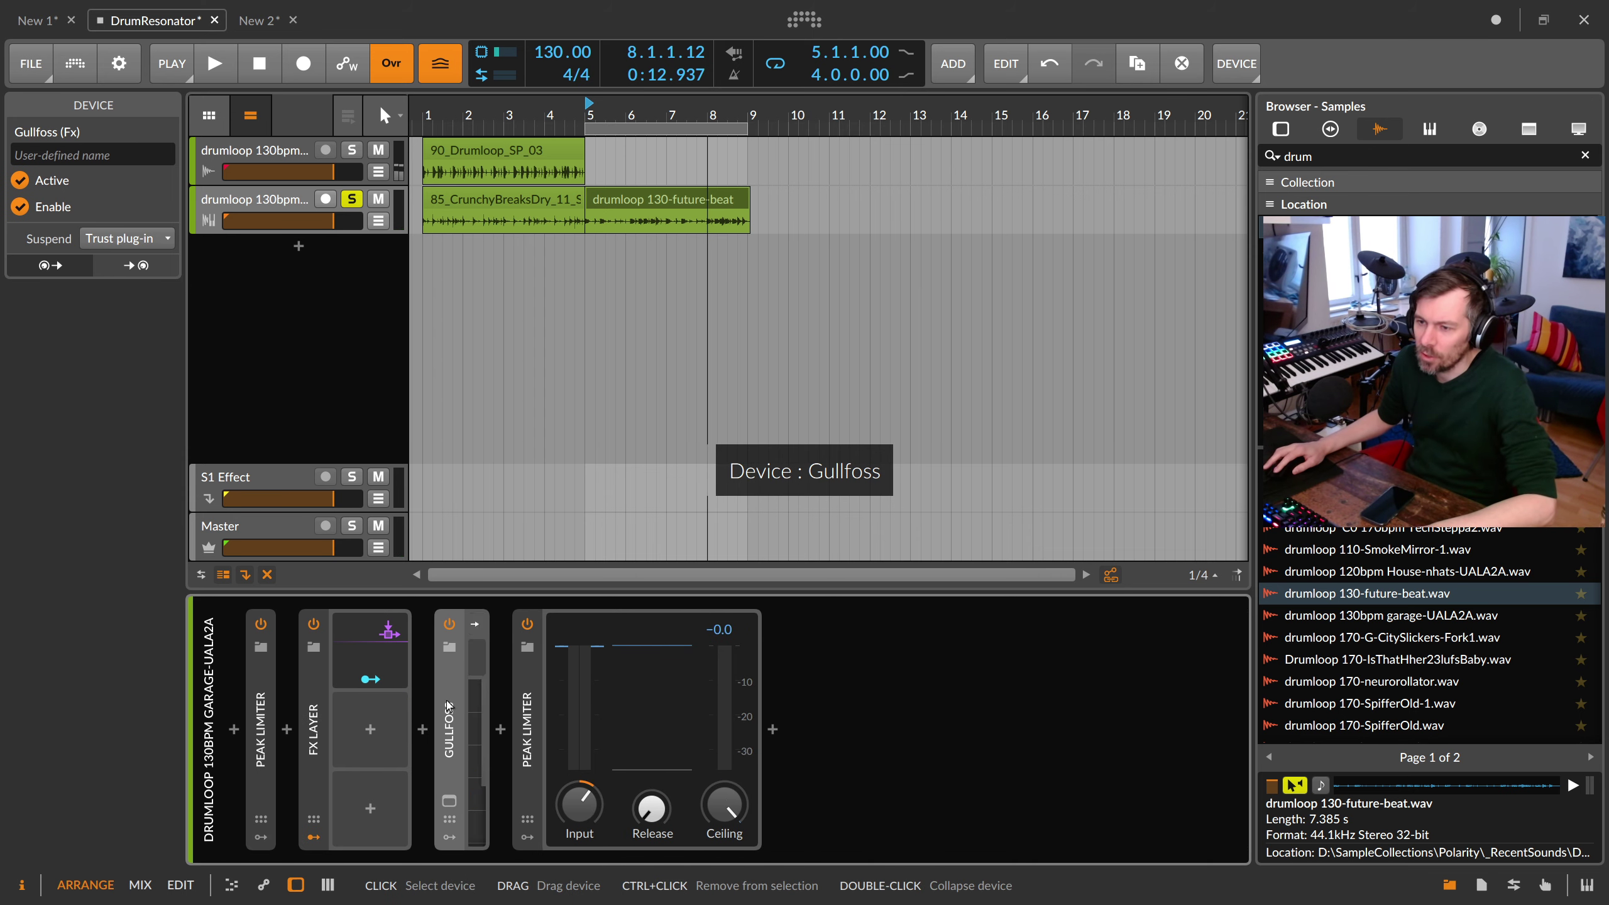
Step: Insert a Pitch Shifter after the FX Layer from a 'pitch' search
click(424, 729)
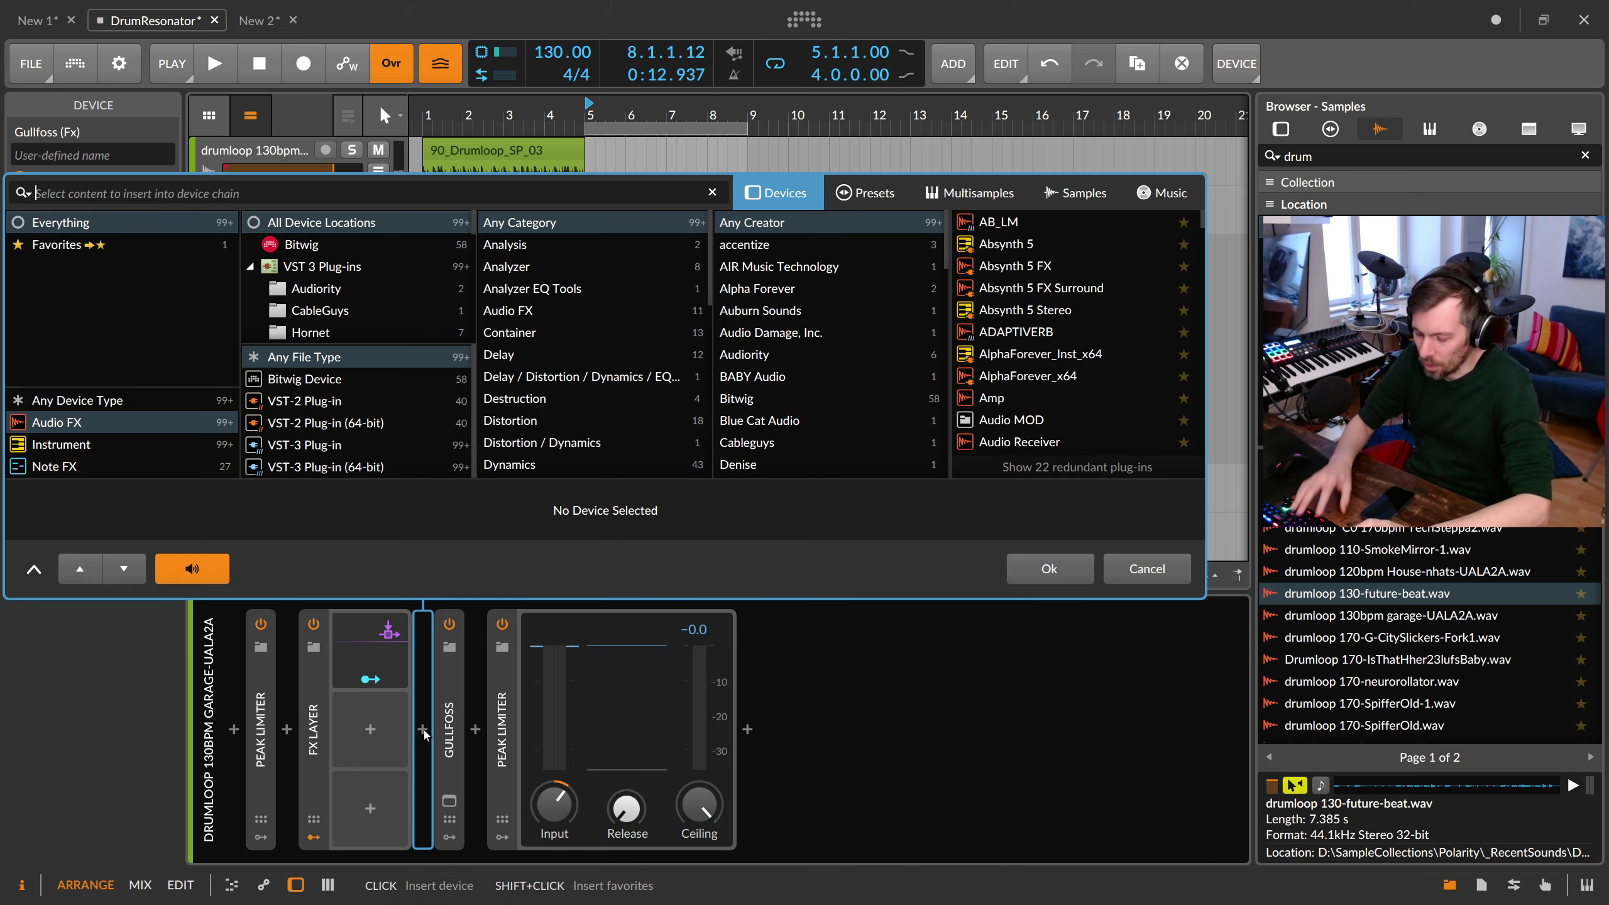
text(pitch)
key(Down)
key(Return)
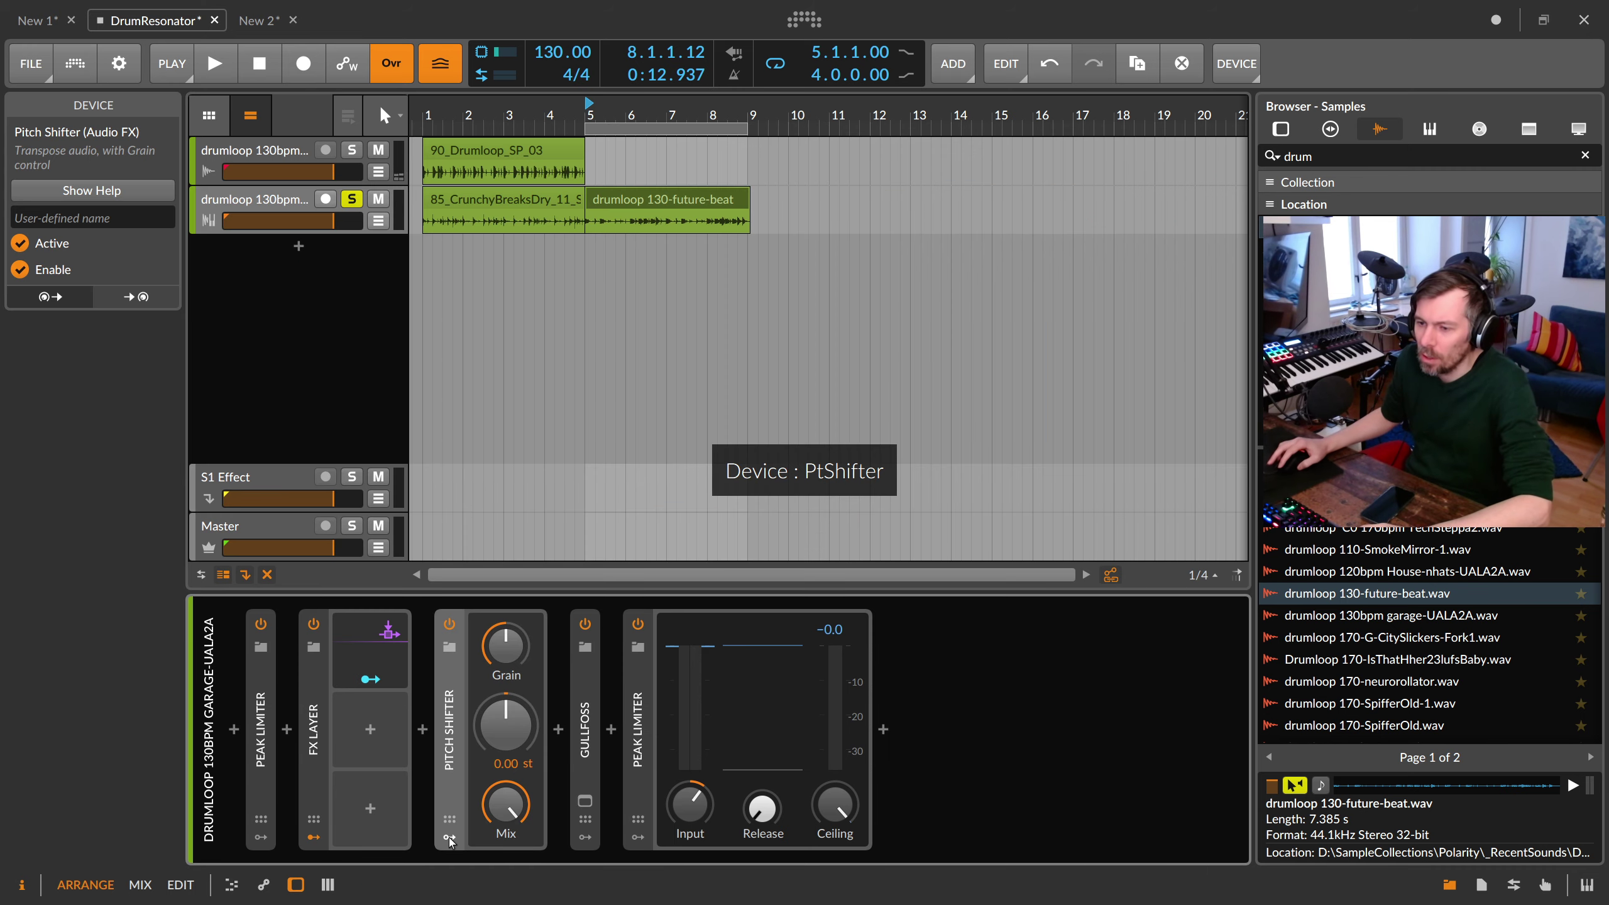
Step: Add a Classic LFO to the Pitch Shifter and map it to Pitch at +11.89
click(451, 840)
click(486, 652)
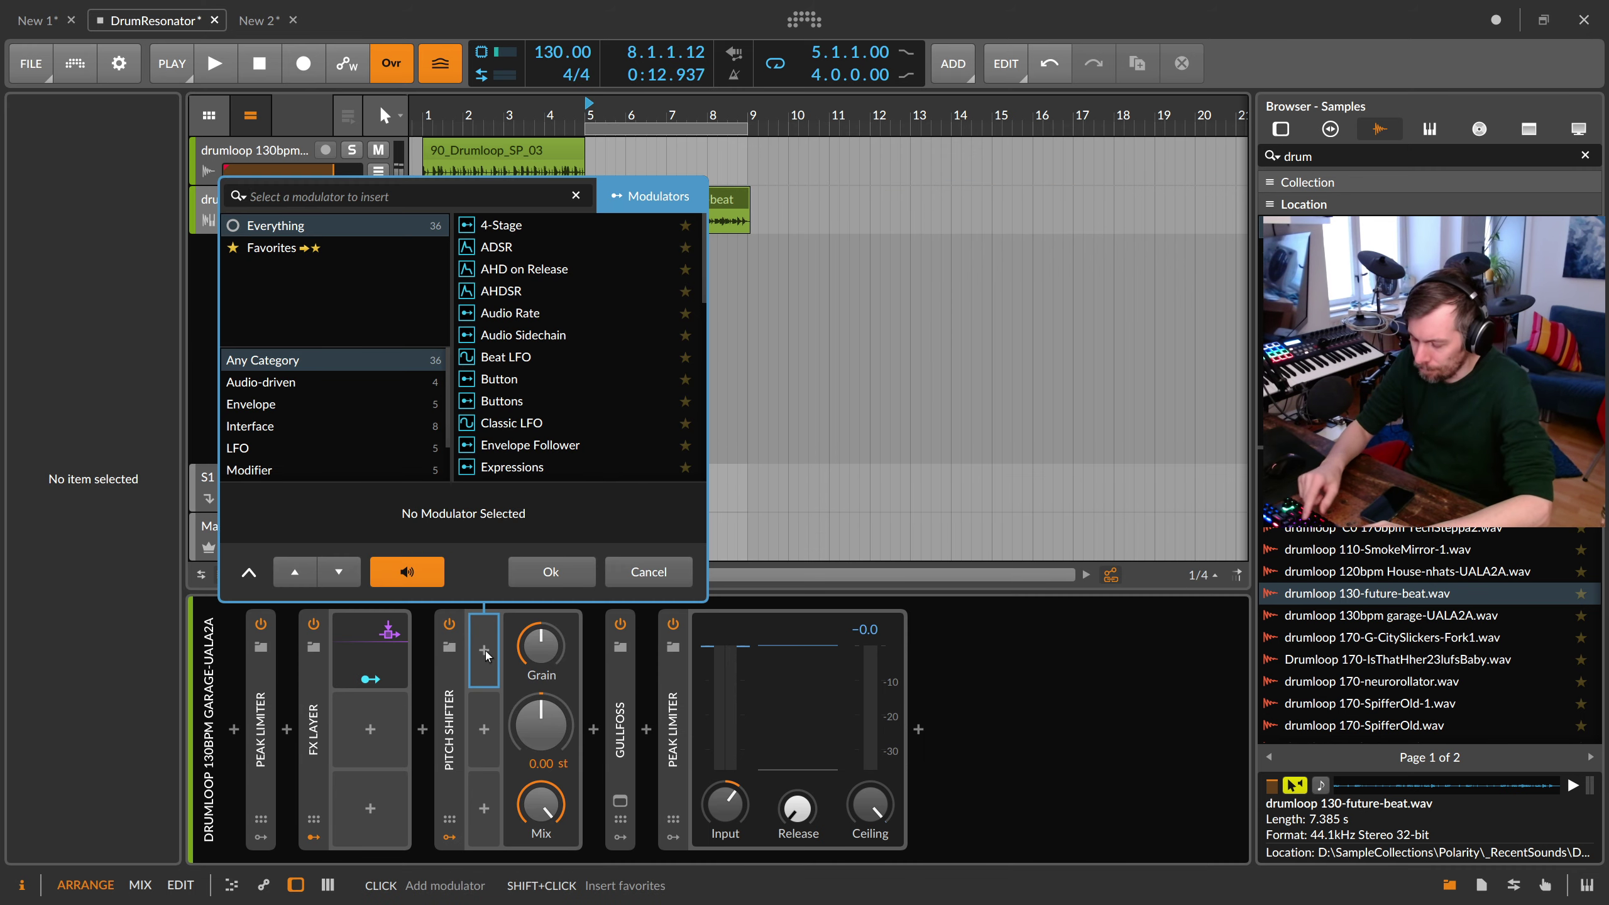
text(lfo)
key(Down)
key(Down)
key(Down)
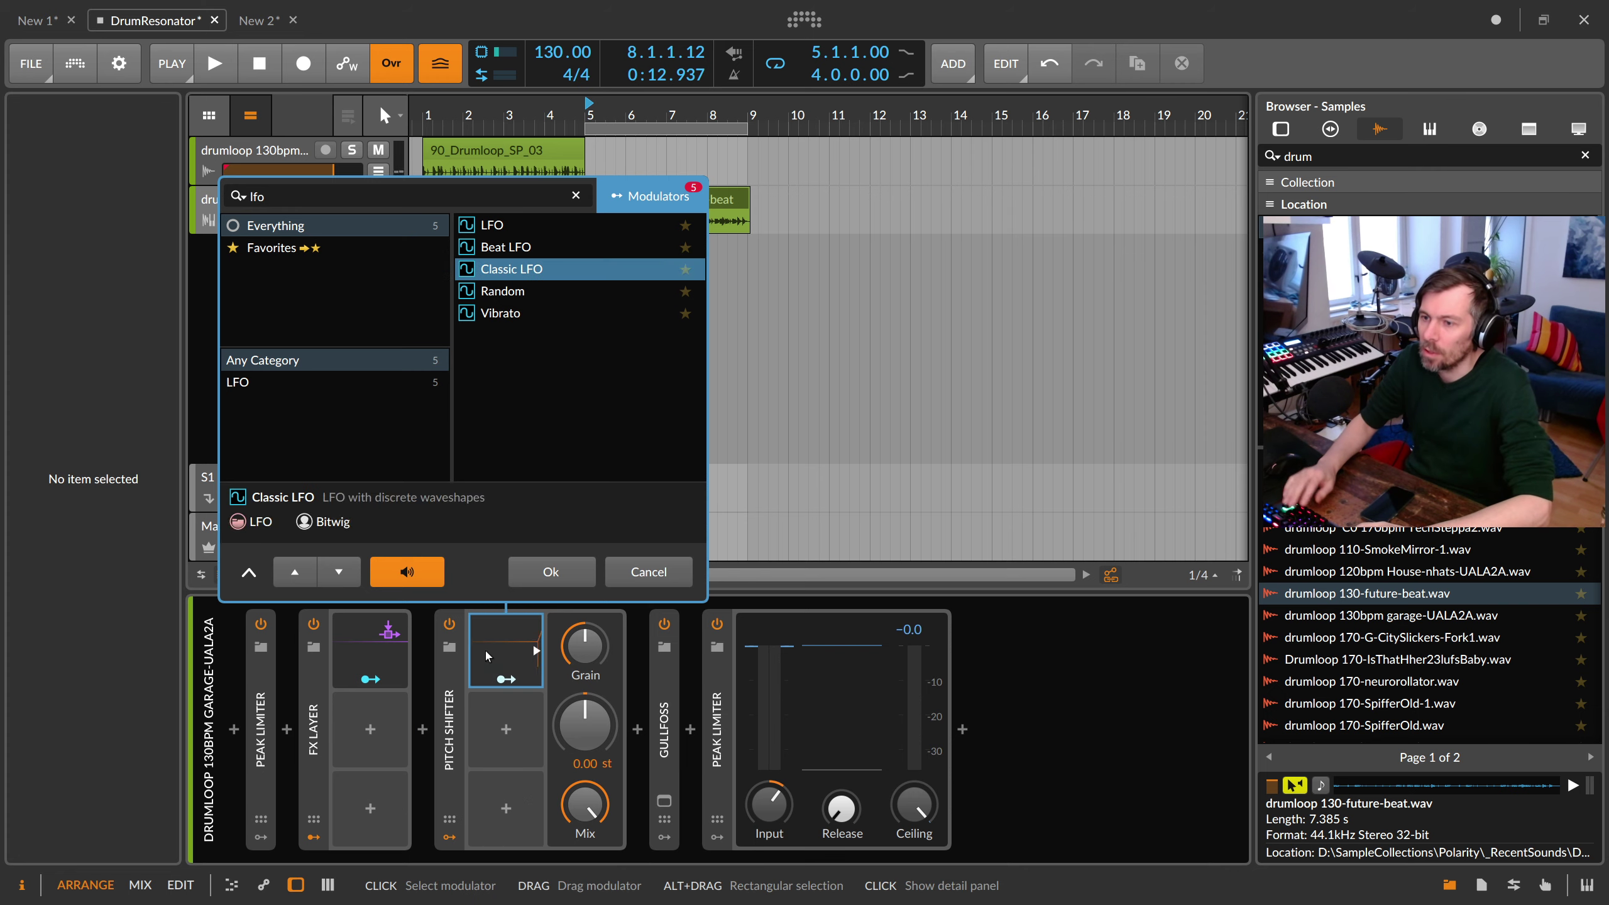
key(Return)
click(502, 679)
drag(585, 723, 585, 698)
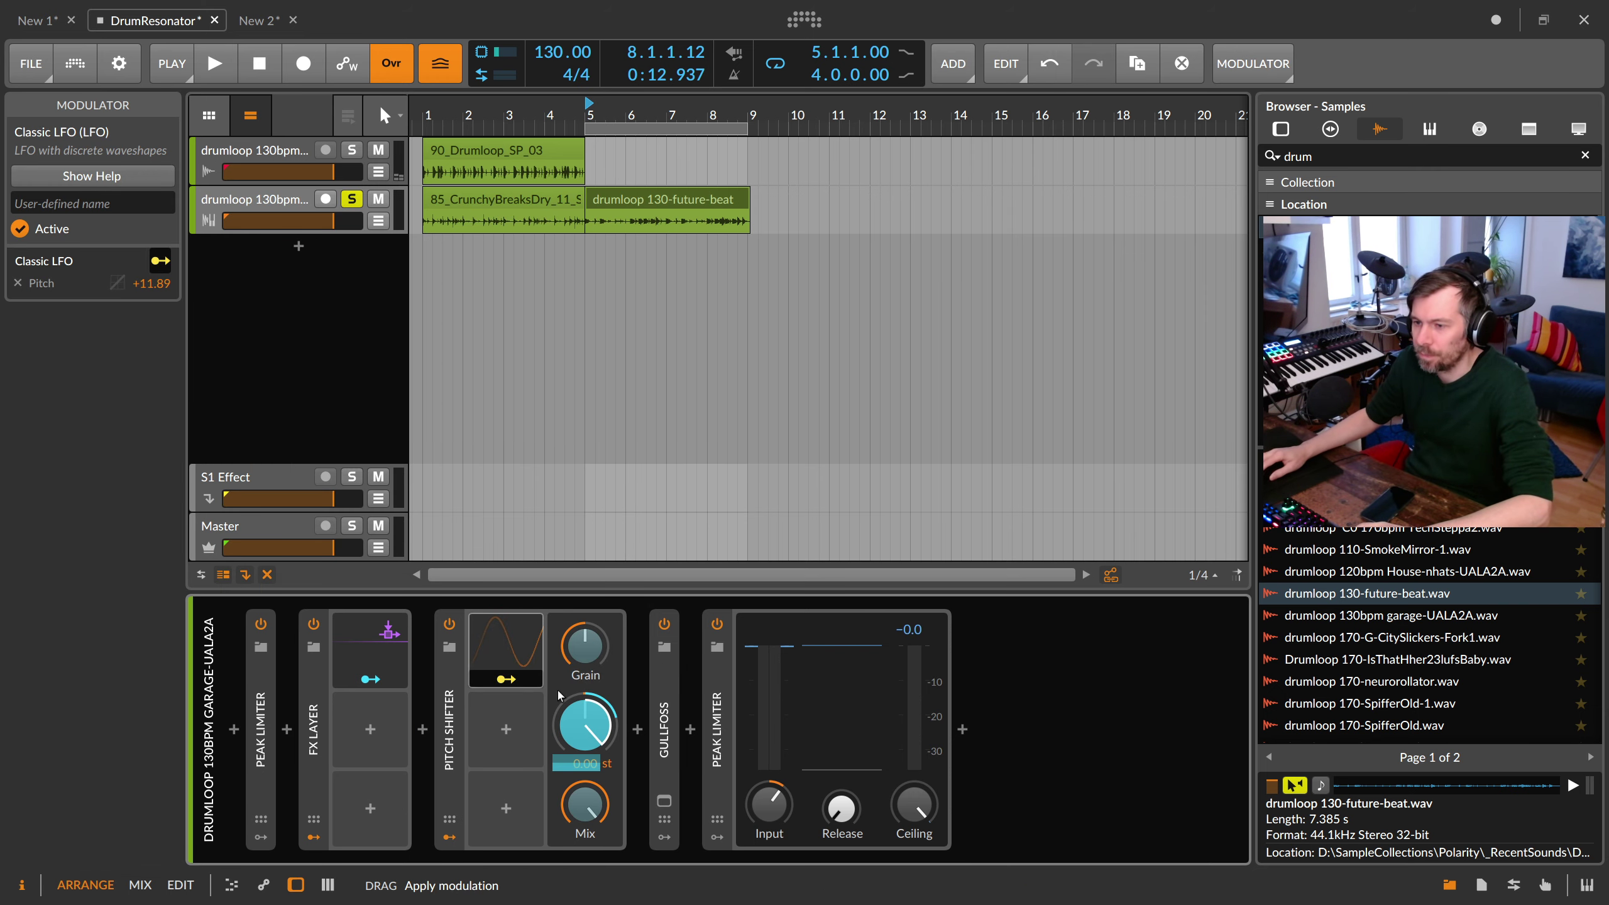
click(505, 680)
click(505, 648)
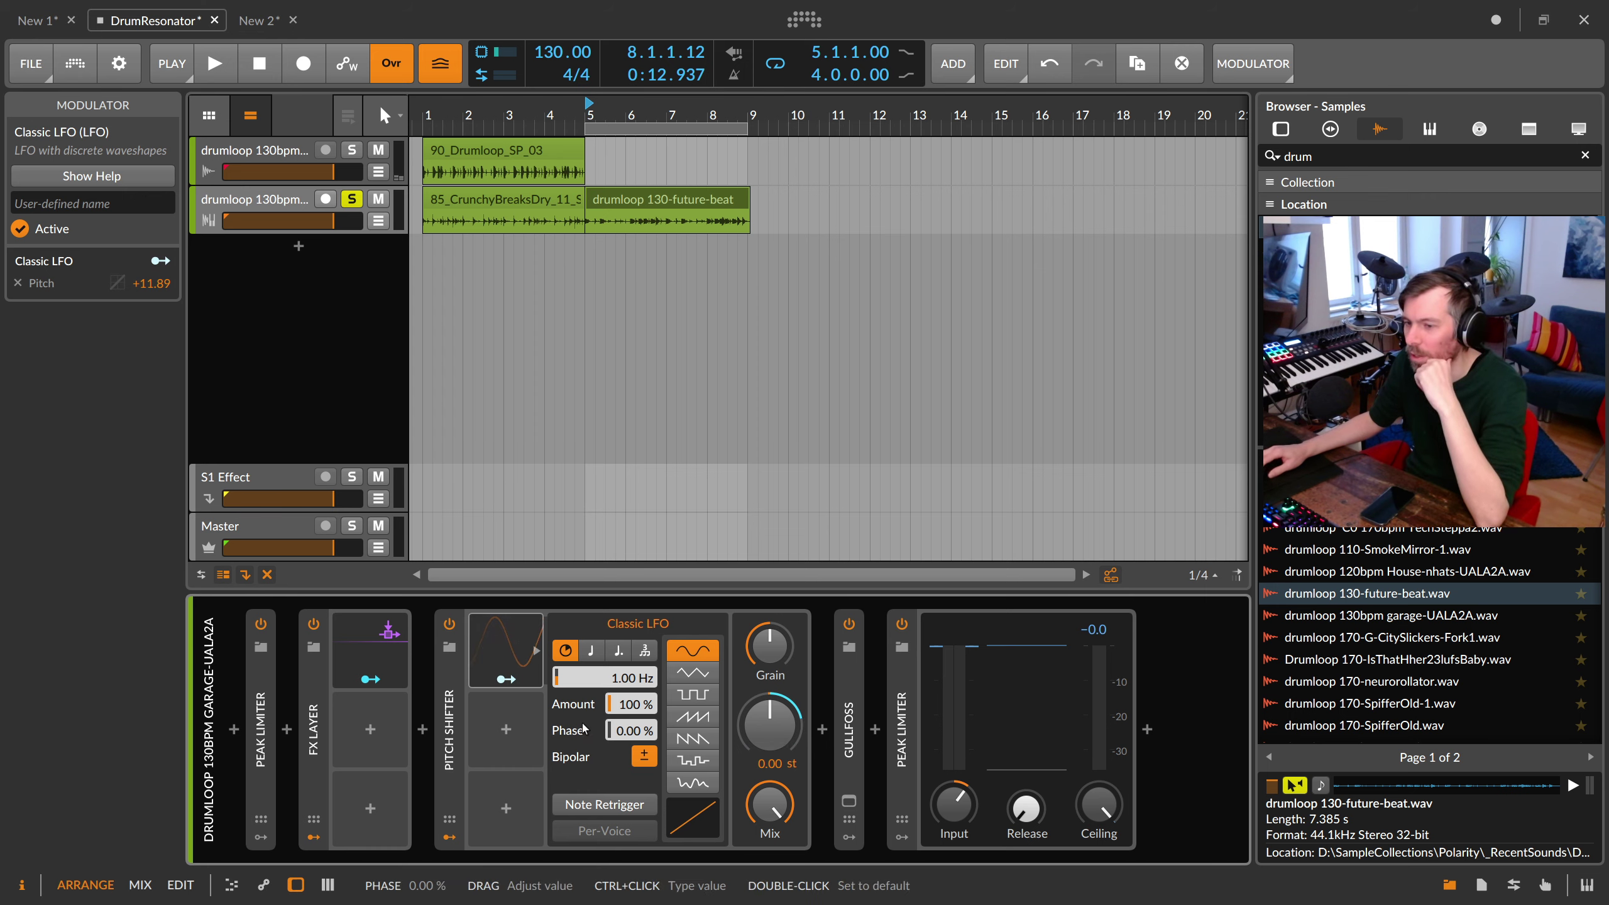
Step: Add a Quantize modulator to the Pitch Shifter and route the Classic LFO into its input
click(510, 735)
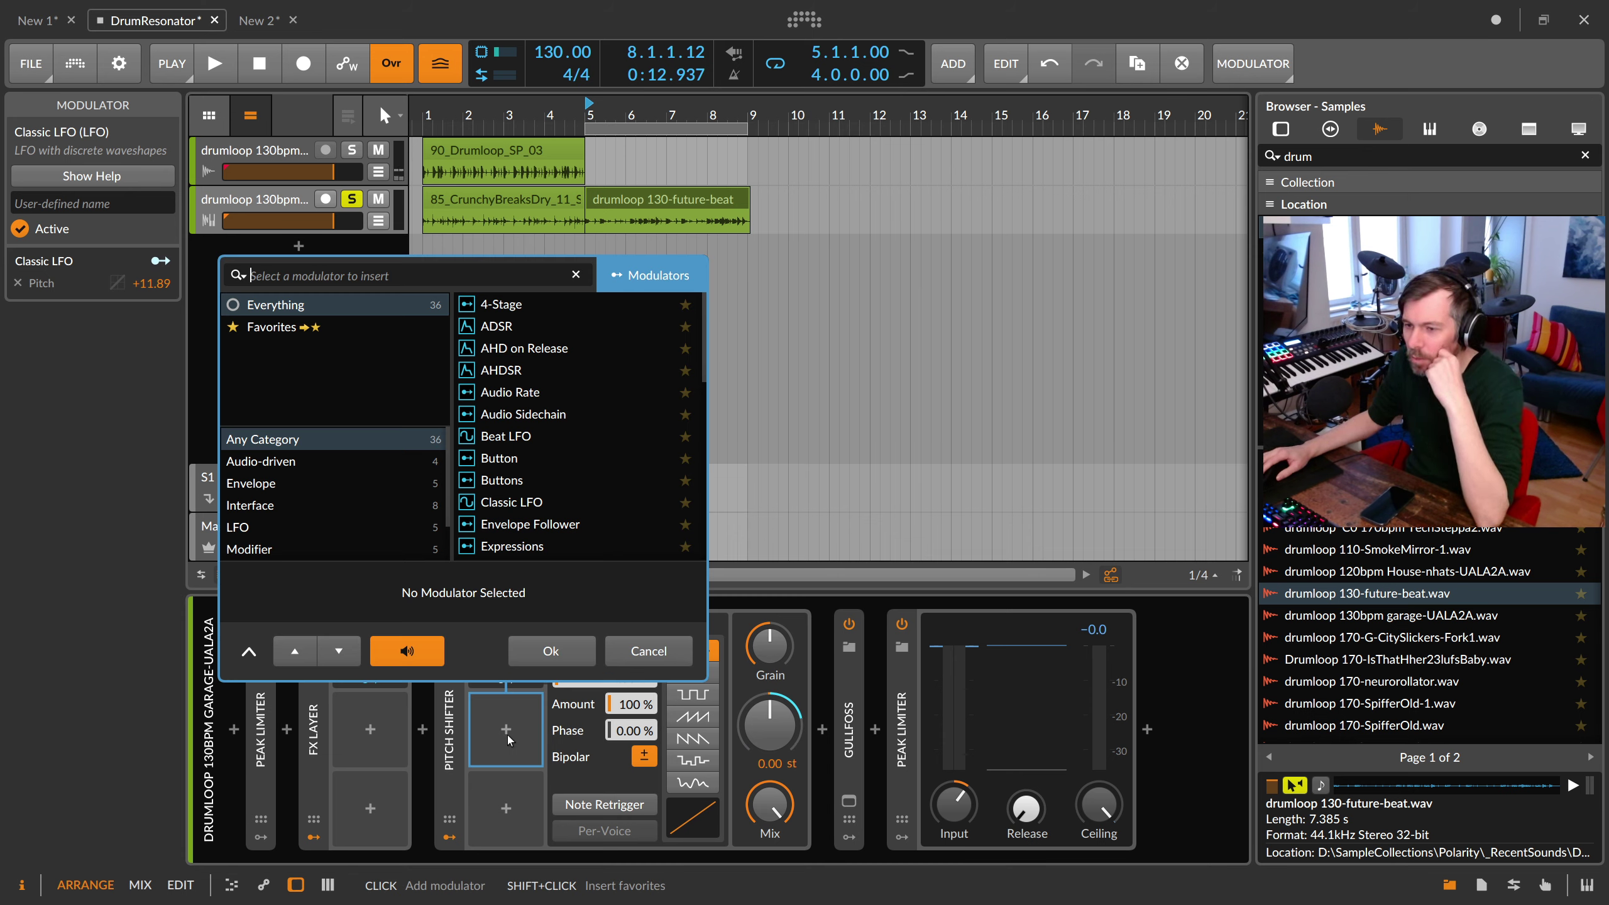
text(st)
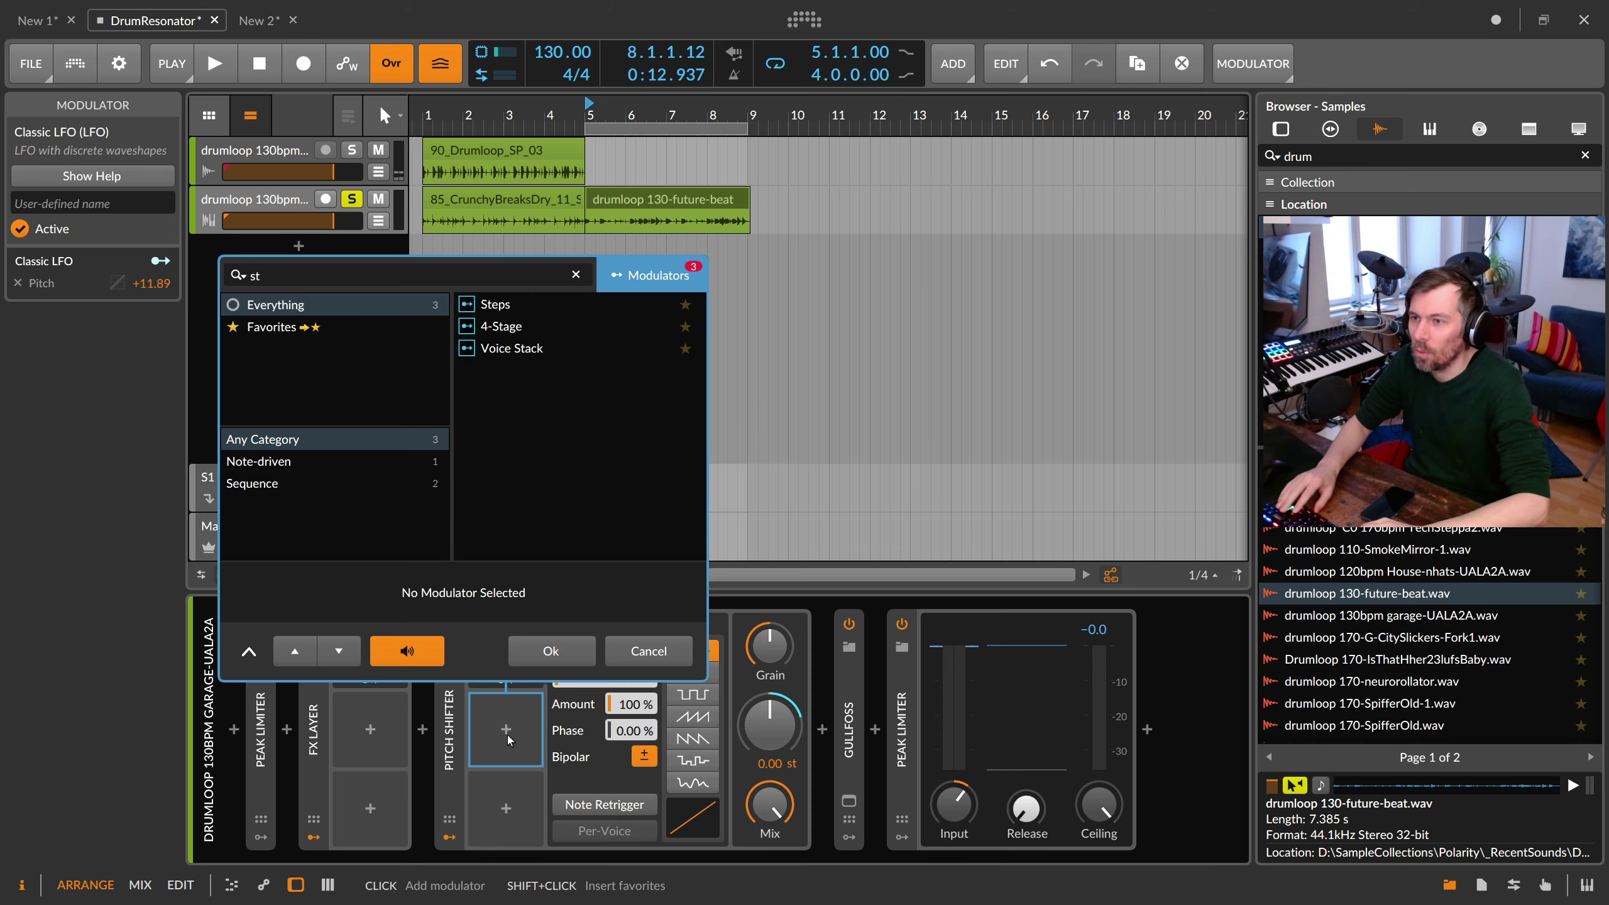
key(BackSpace)
key(BackSpace)
text(quan)
key(Return)
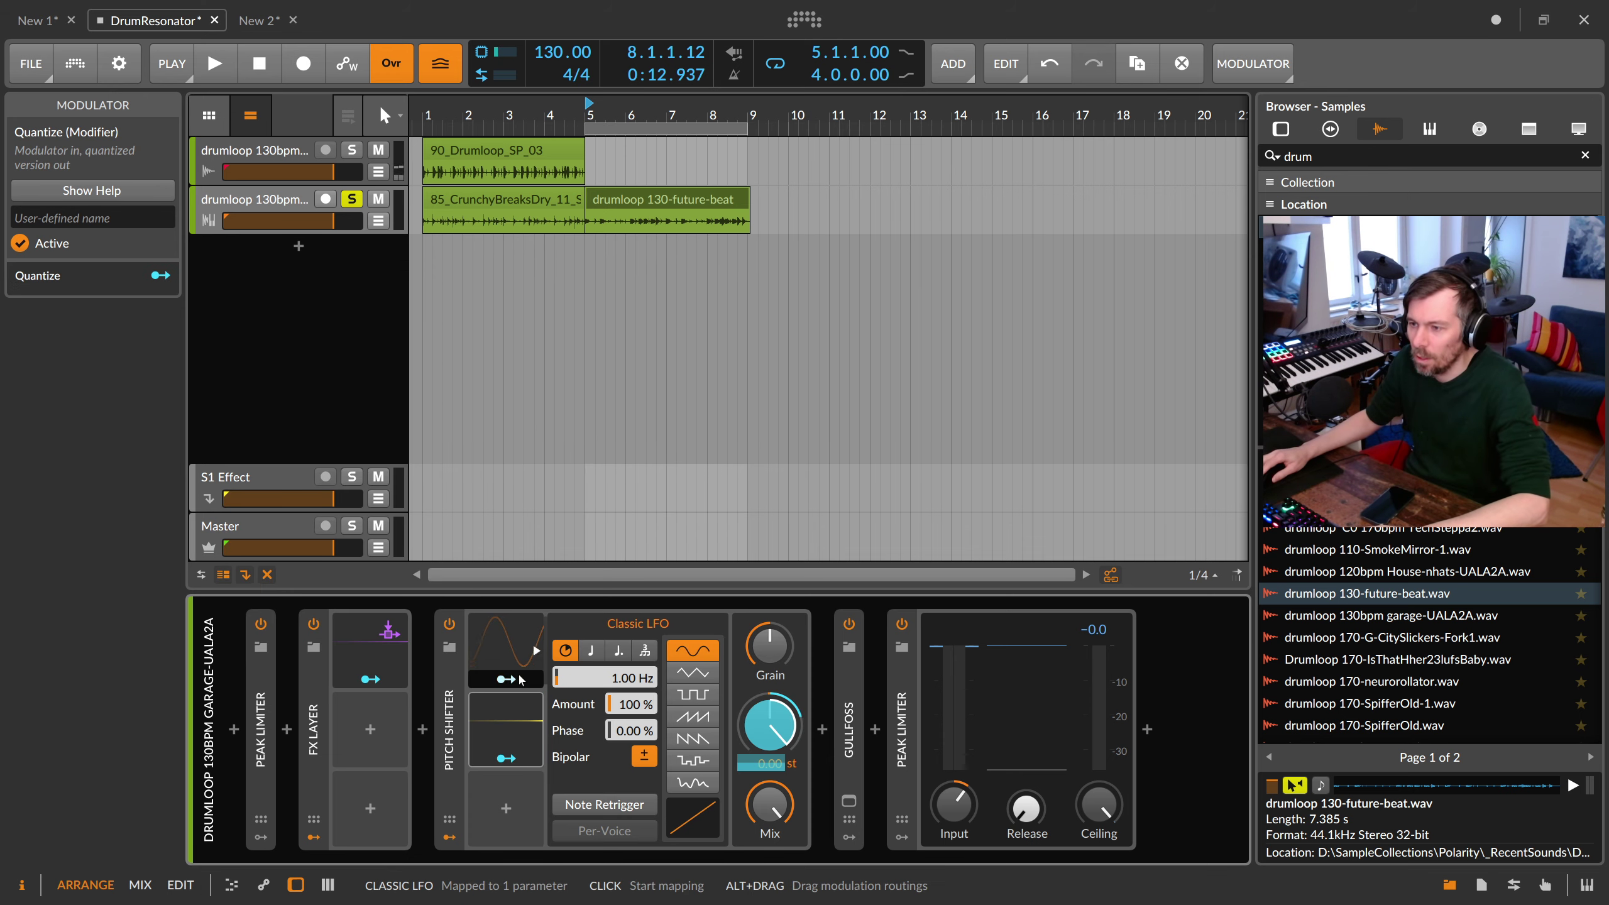
click(532, 730)
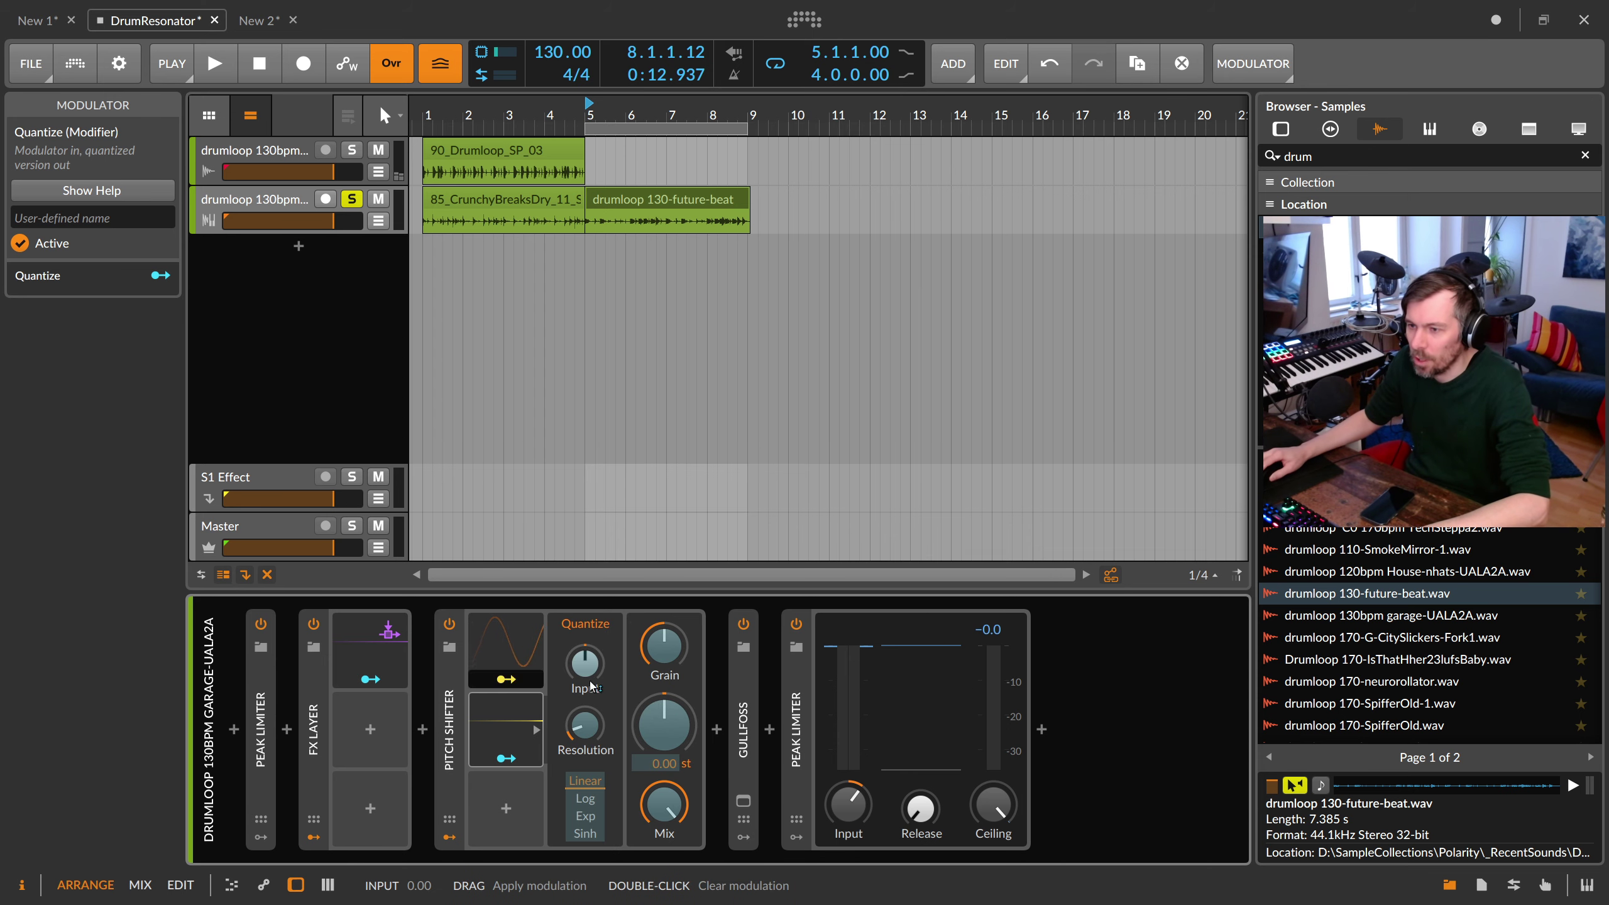
mouse_move(585, 663)
mouse_down()
mouse_move(586, 635)
mouse_move(585, 661)
mouse_up()
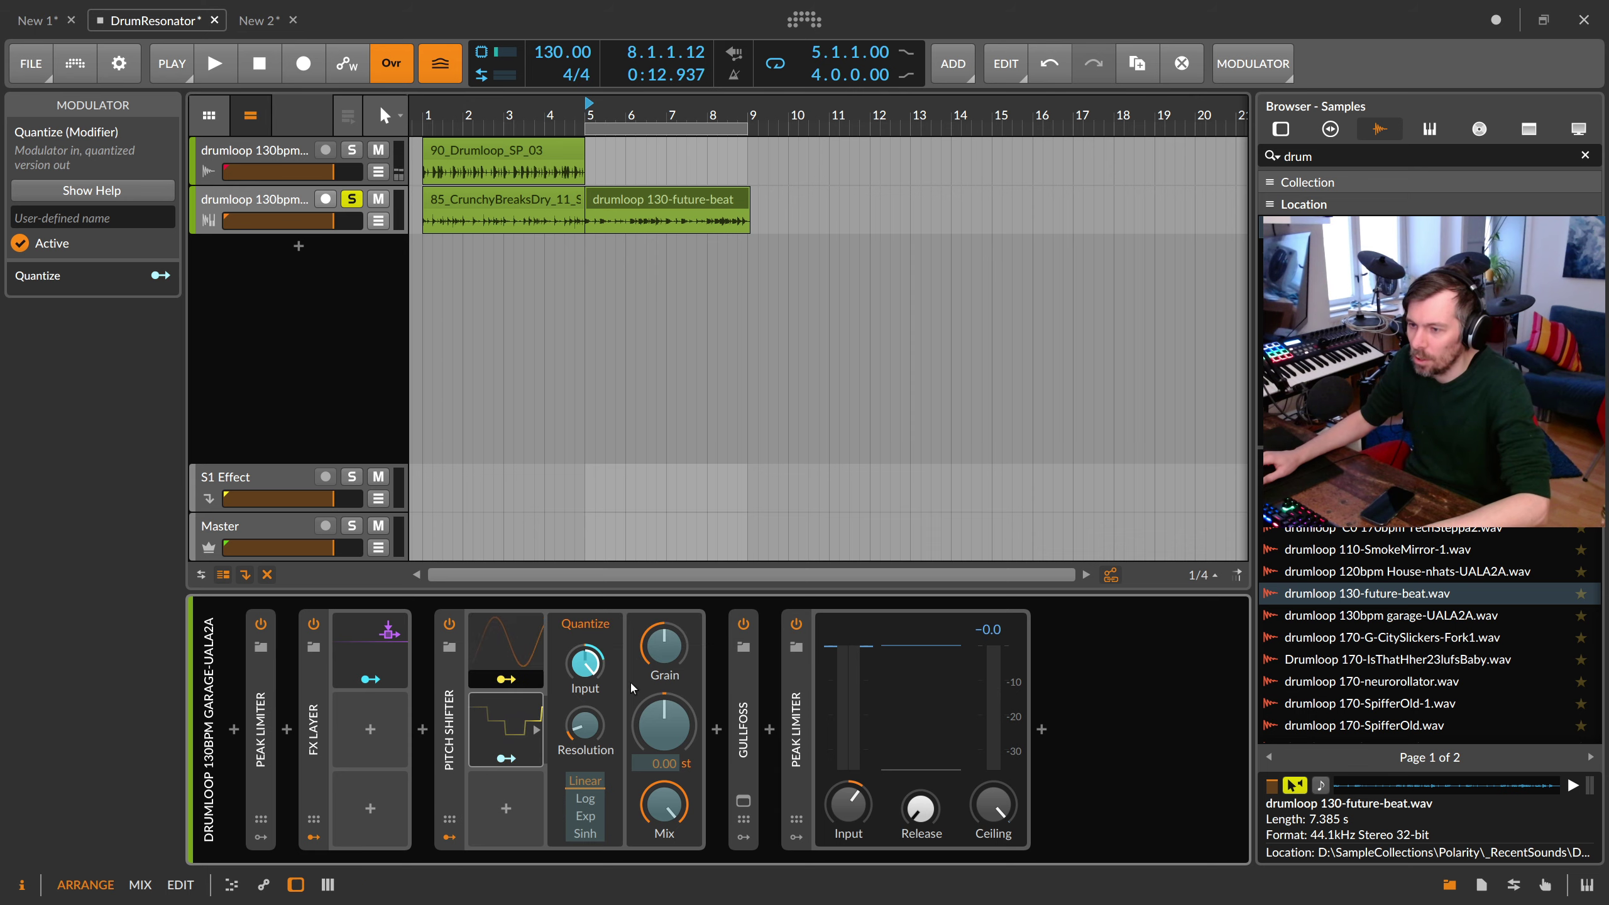
click(506, 679)
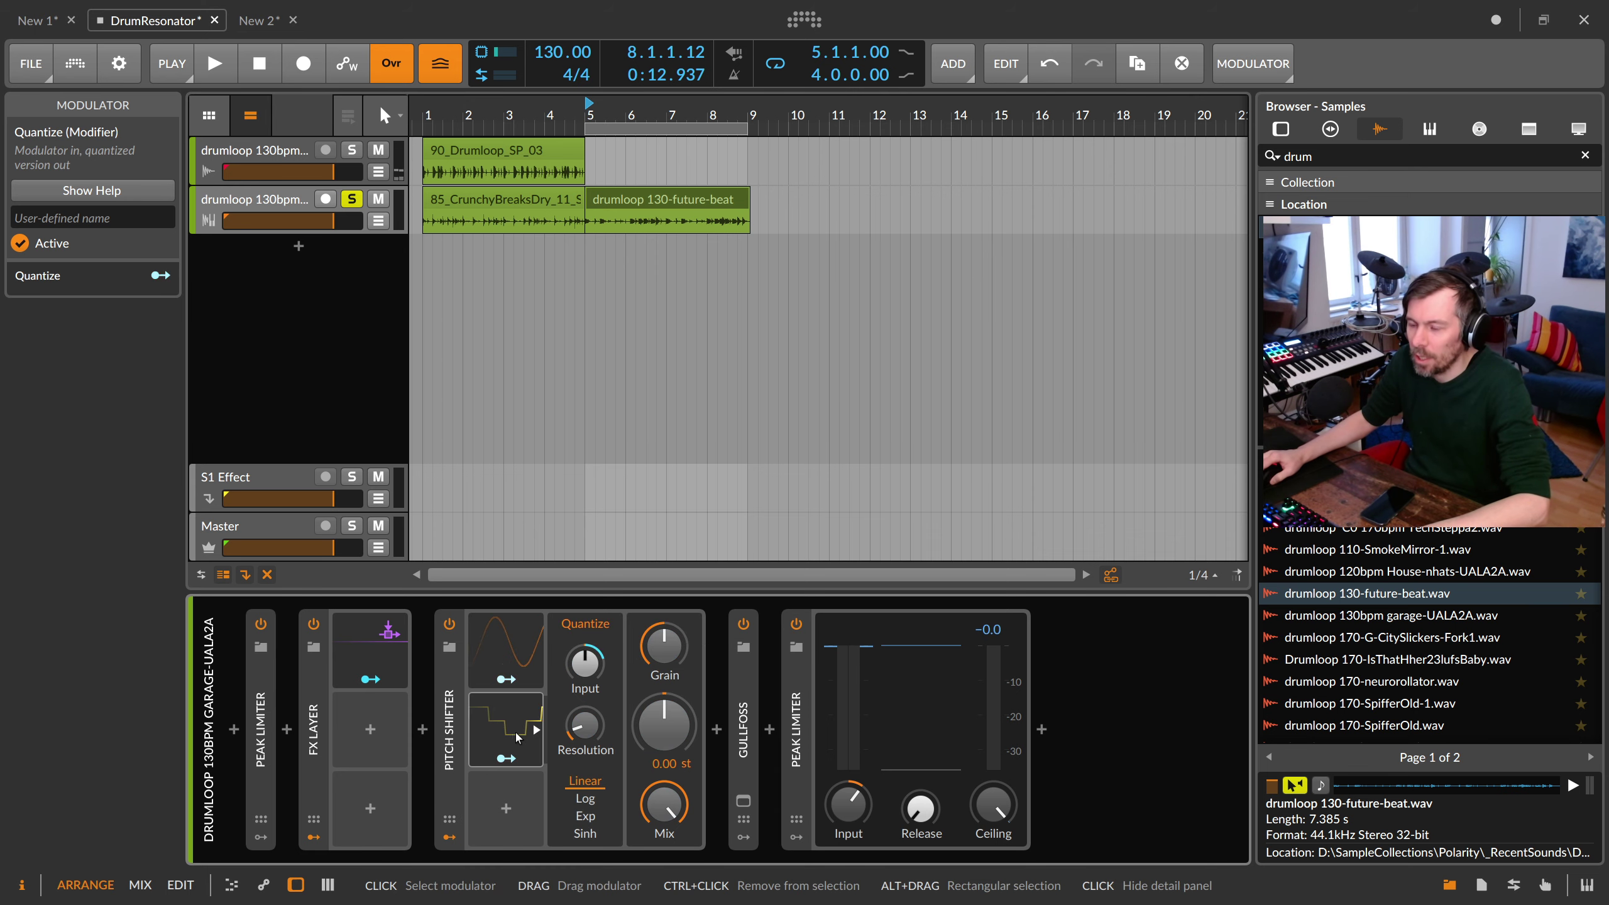
Step: Map Quantize to Pitch at +12.00 and turn the Classic LFO's Bipolar off
click(508, 755)
drag(664, 724, 664, 677)
click(507, 648)
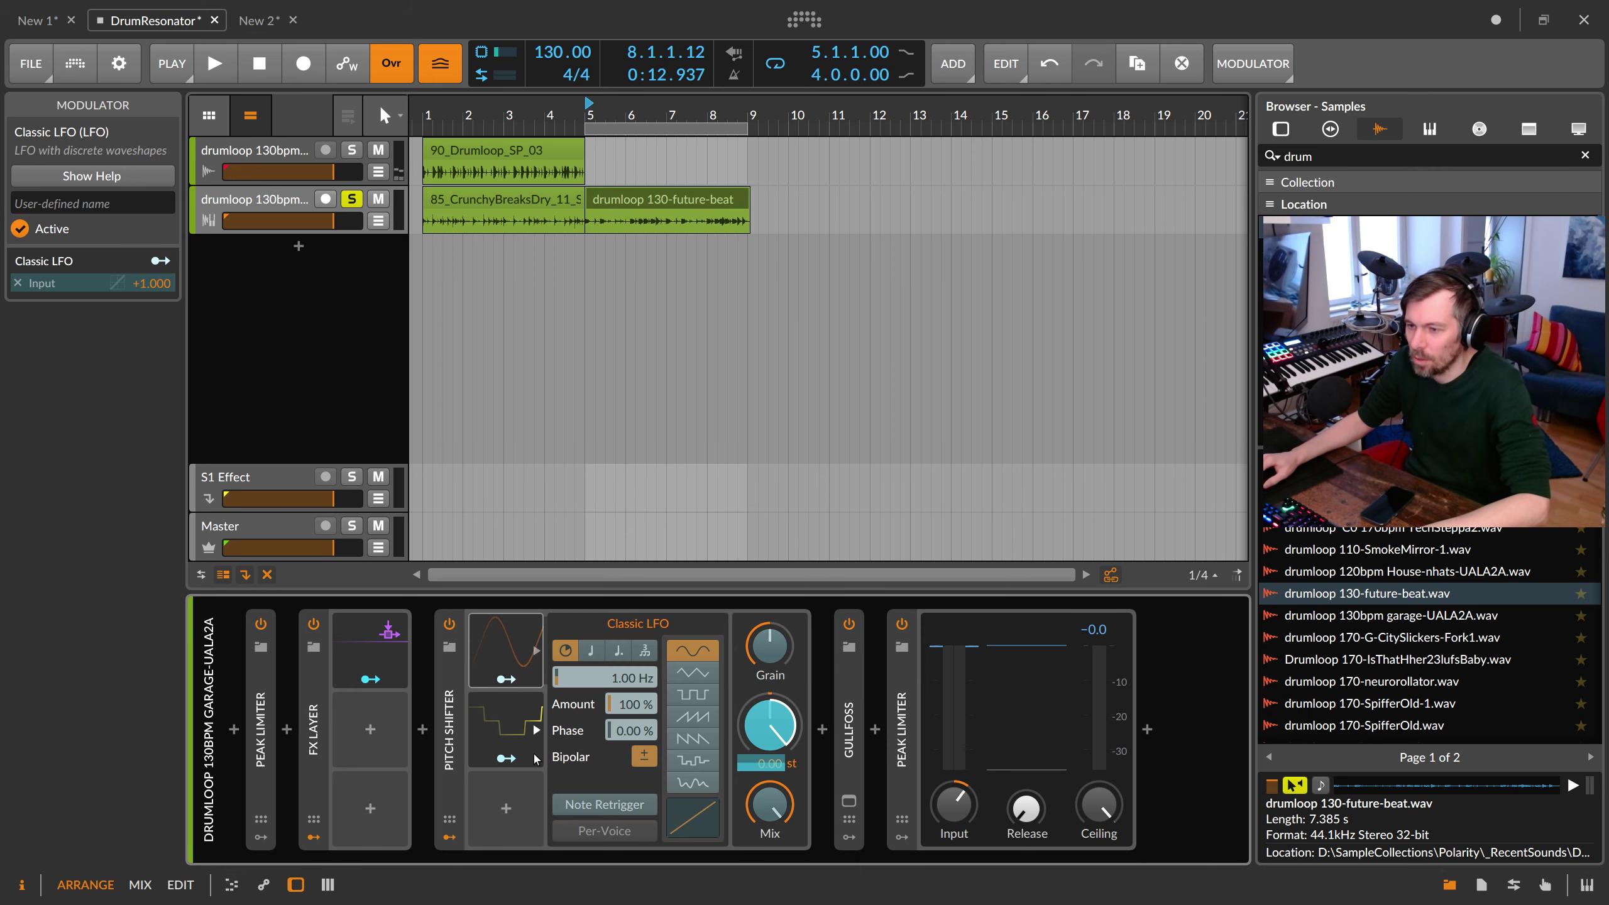
click(644, 756)
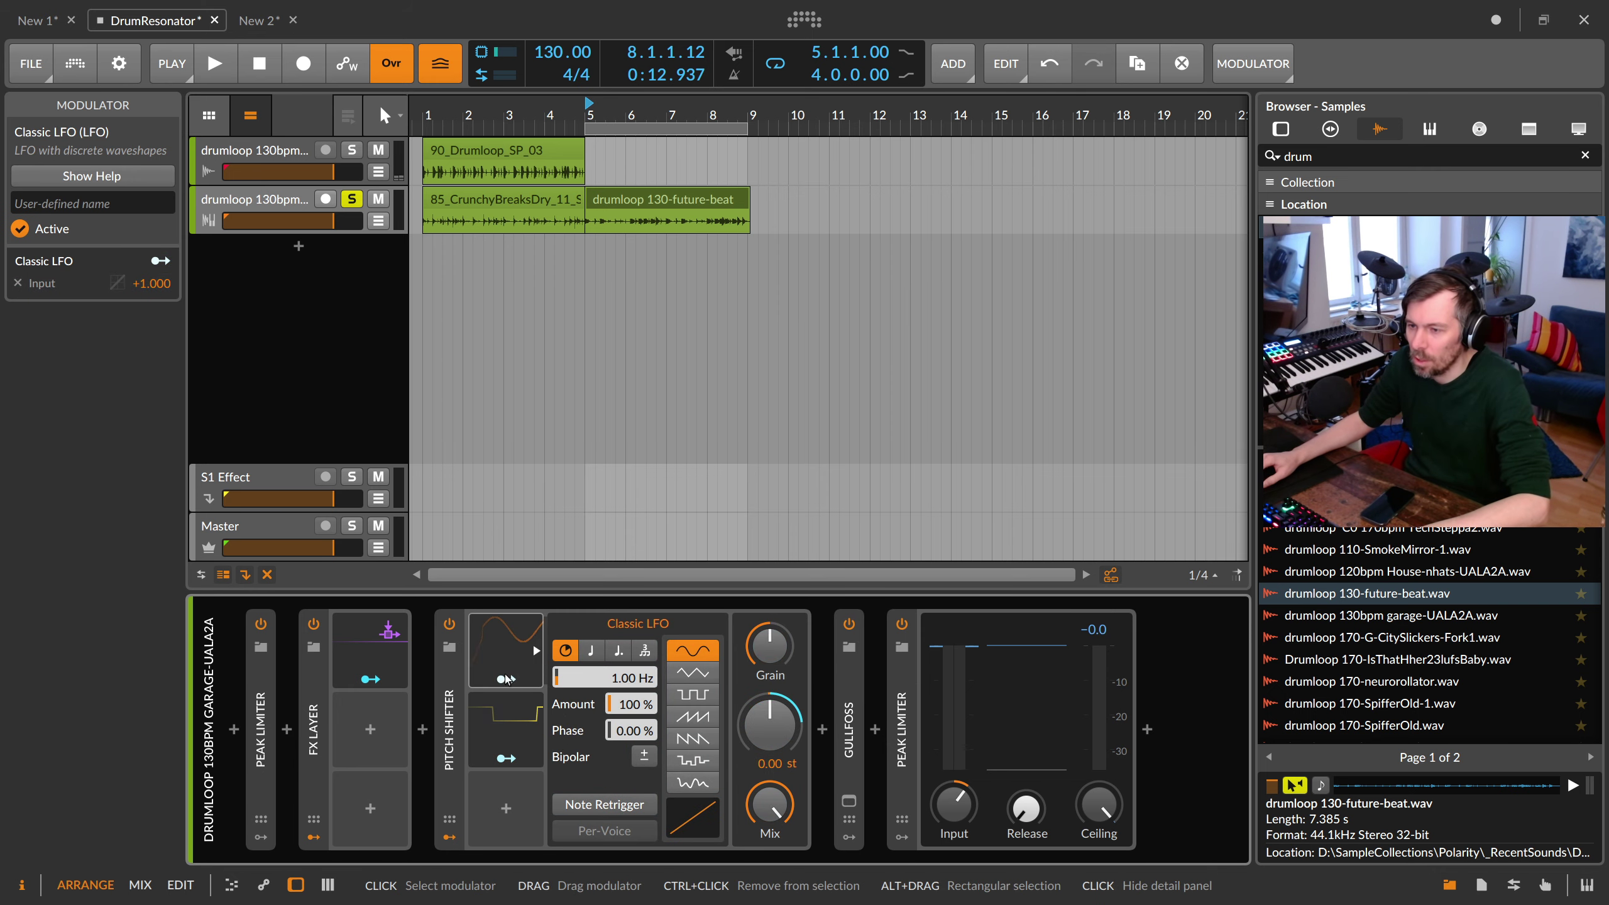
click(510, 736)
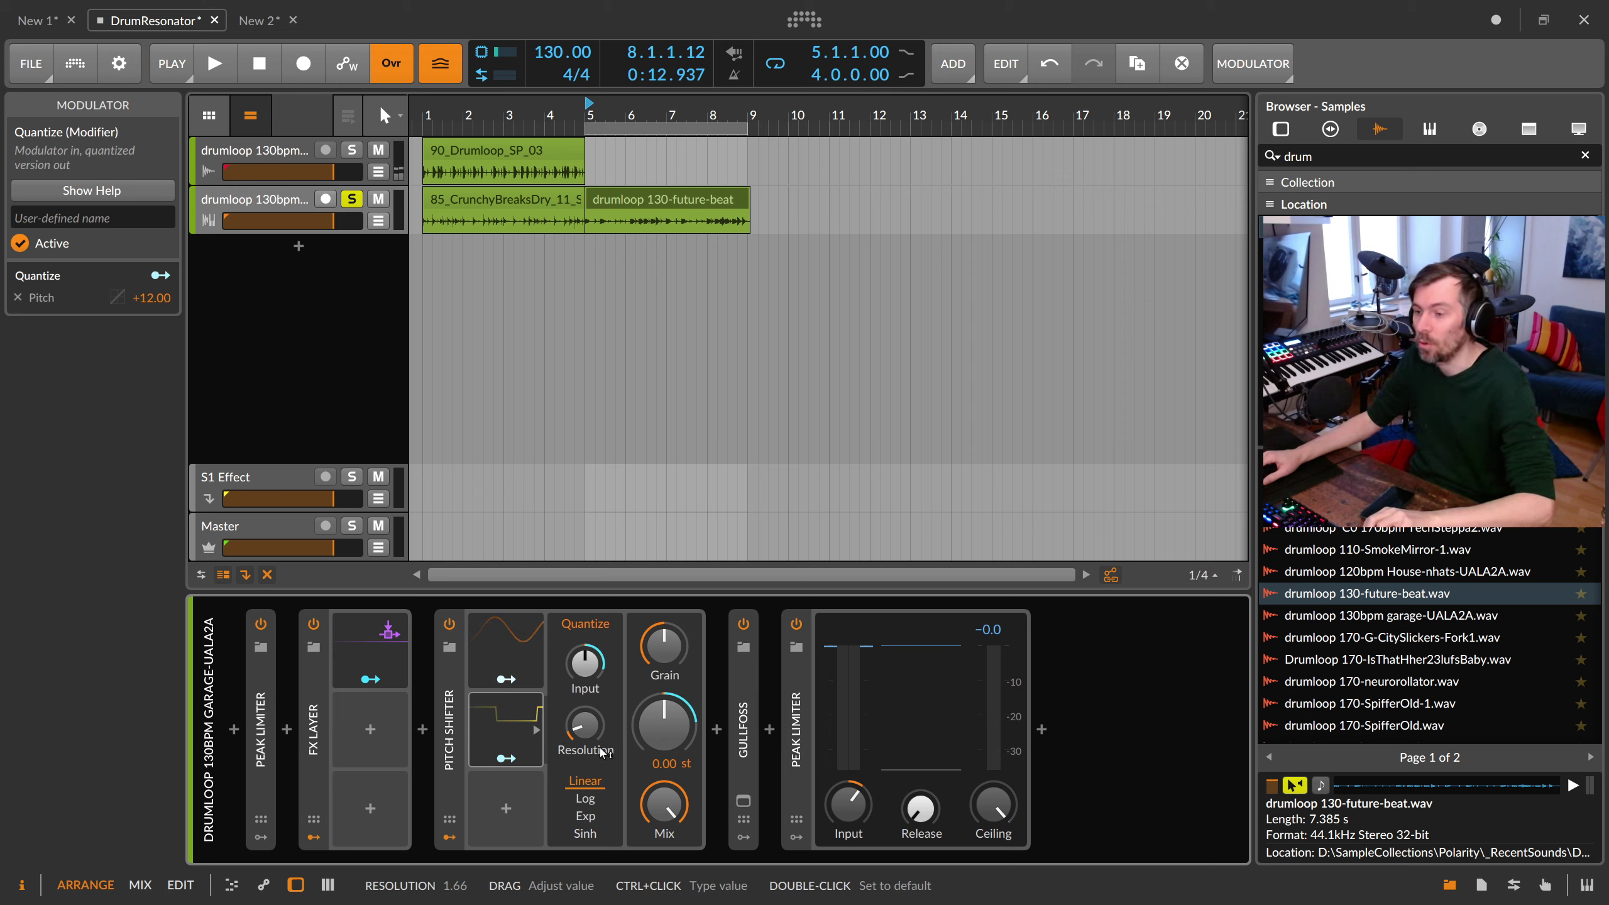
Step: Type 12 as the Quantize resolution, then review its Pitch mapping
ctrl+click(585, 726)
text(12)
key(Return)
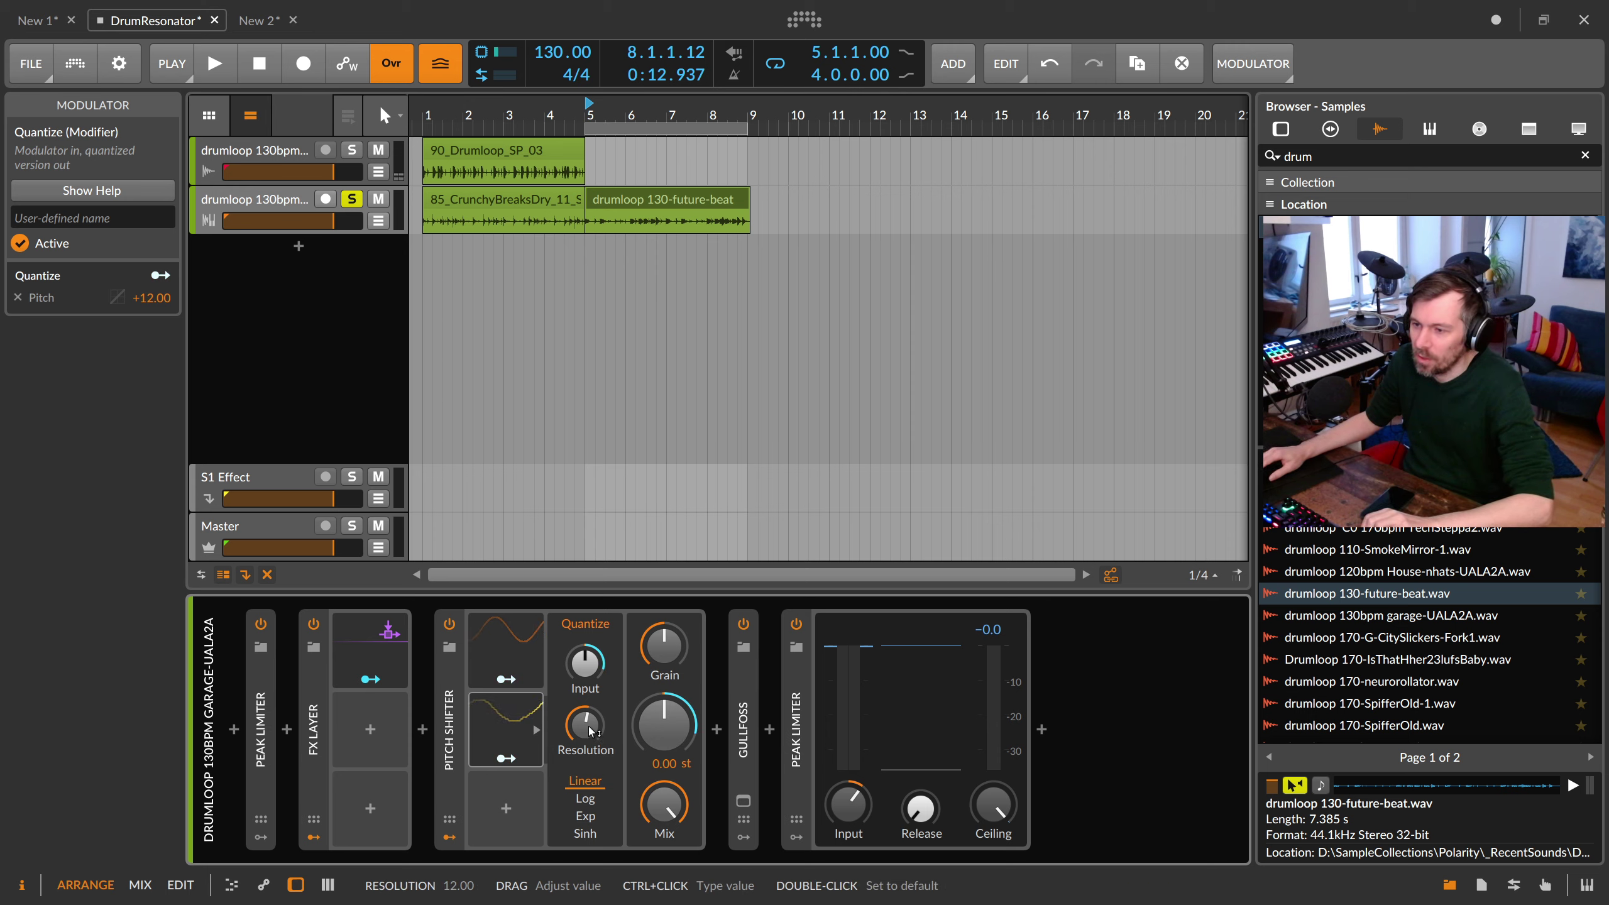
click(531, 679)
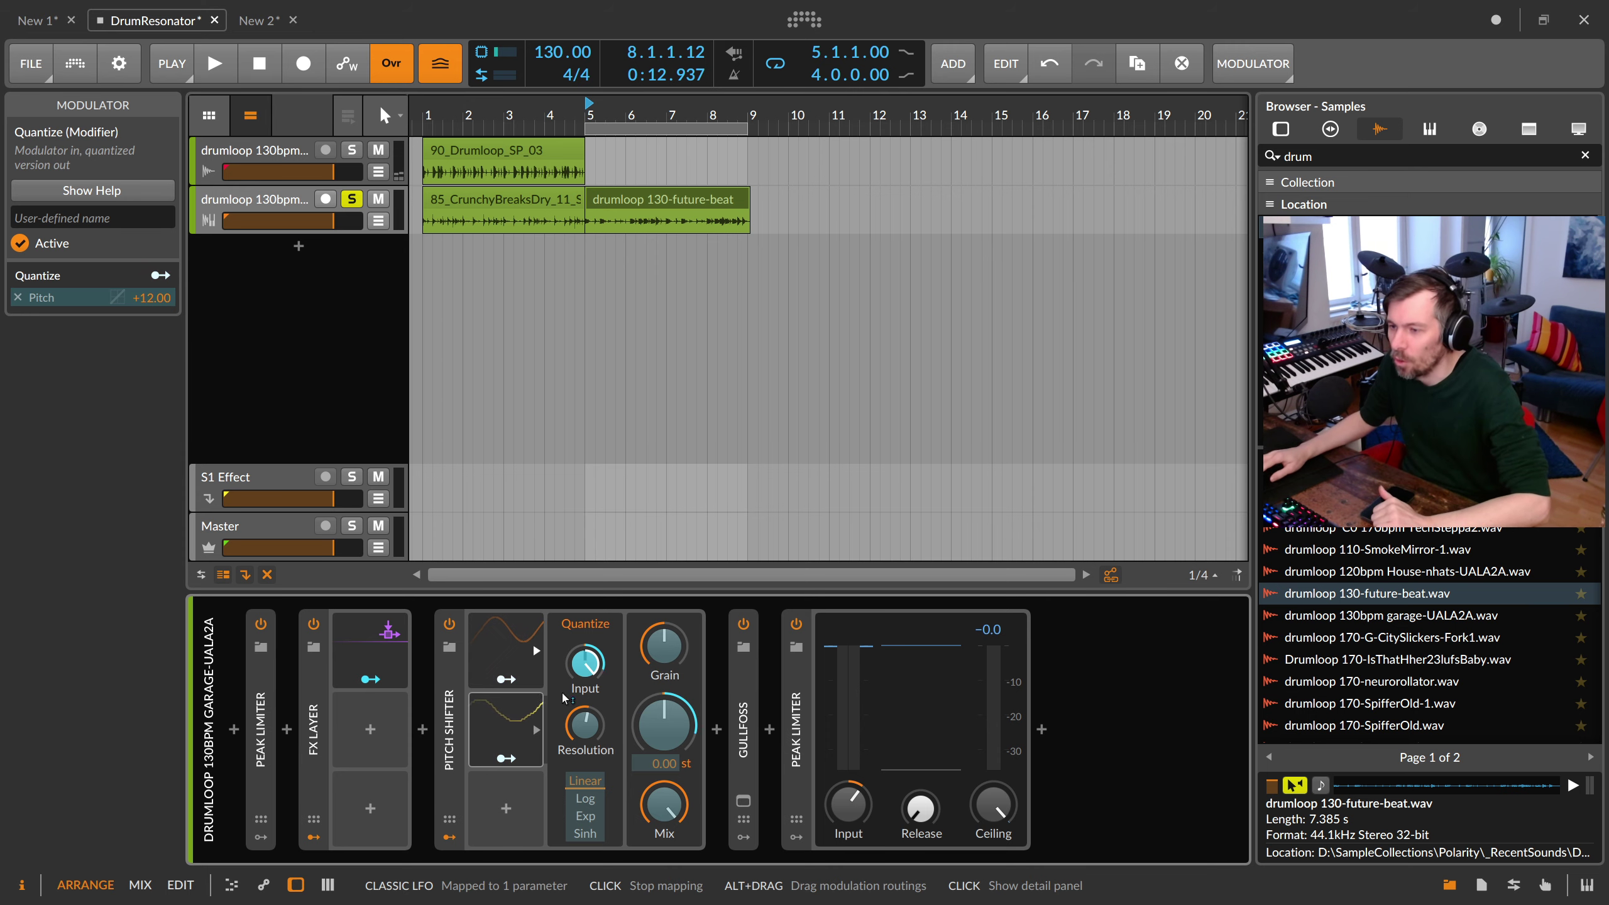
click(516, 680)
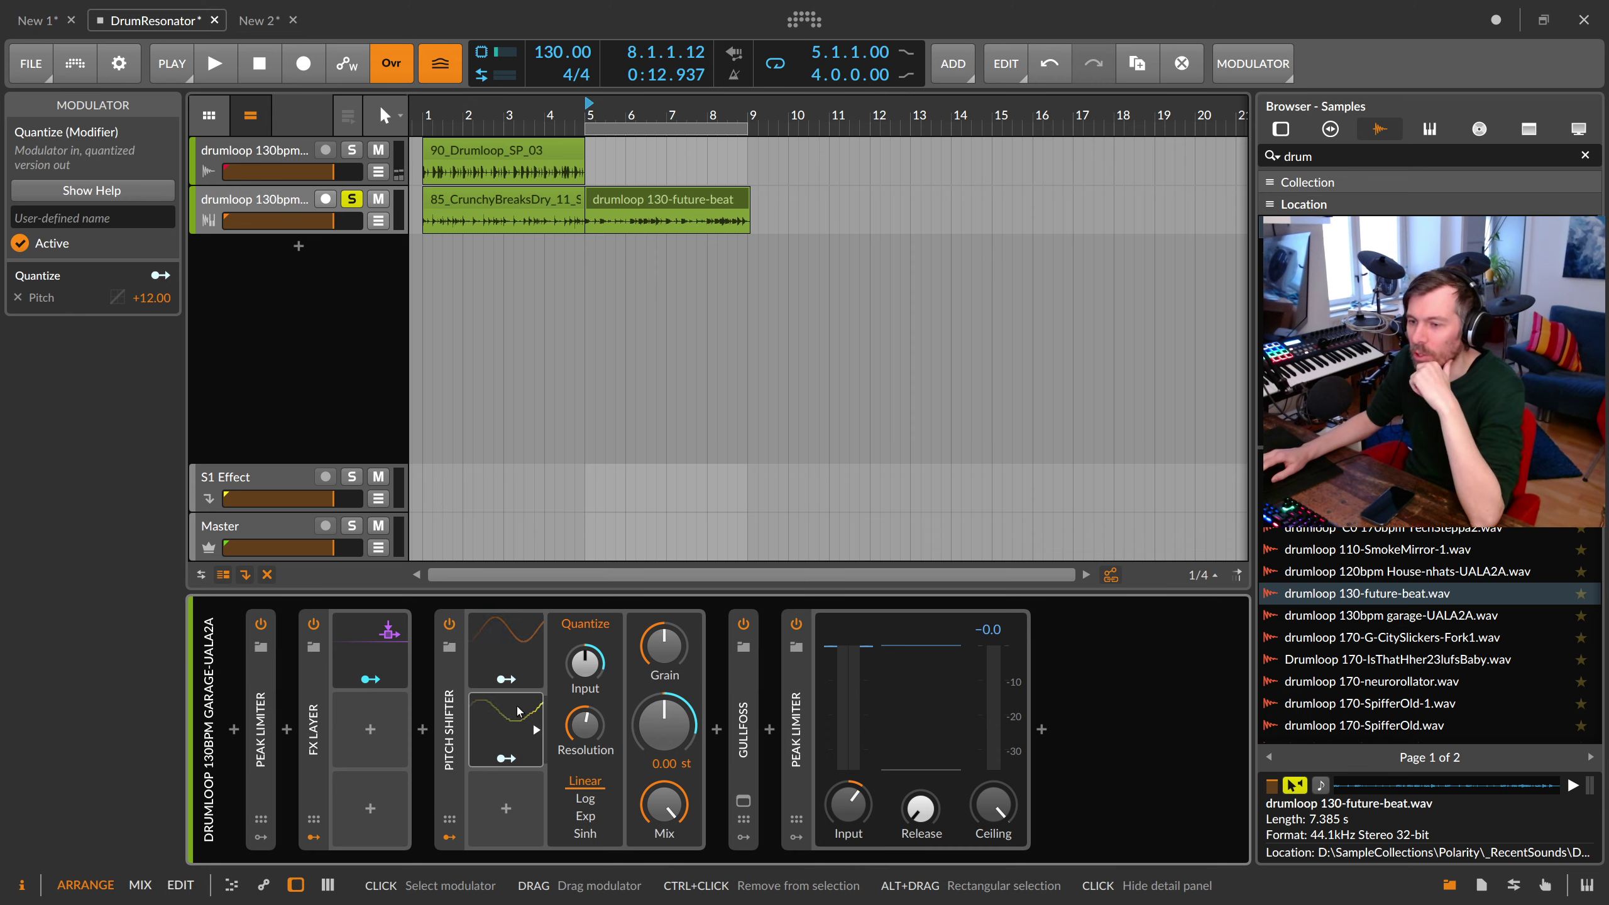
Step: Insert a Resonator Bank after the Pitch Shifter and inspect its Steps modulators
click(716, 729)
text(res)
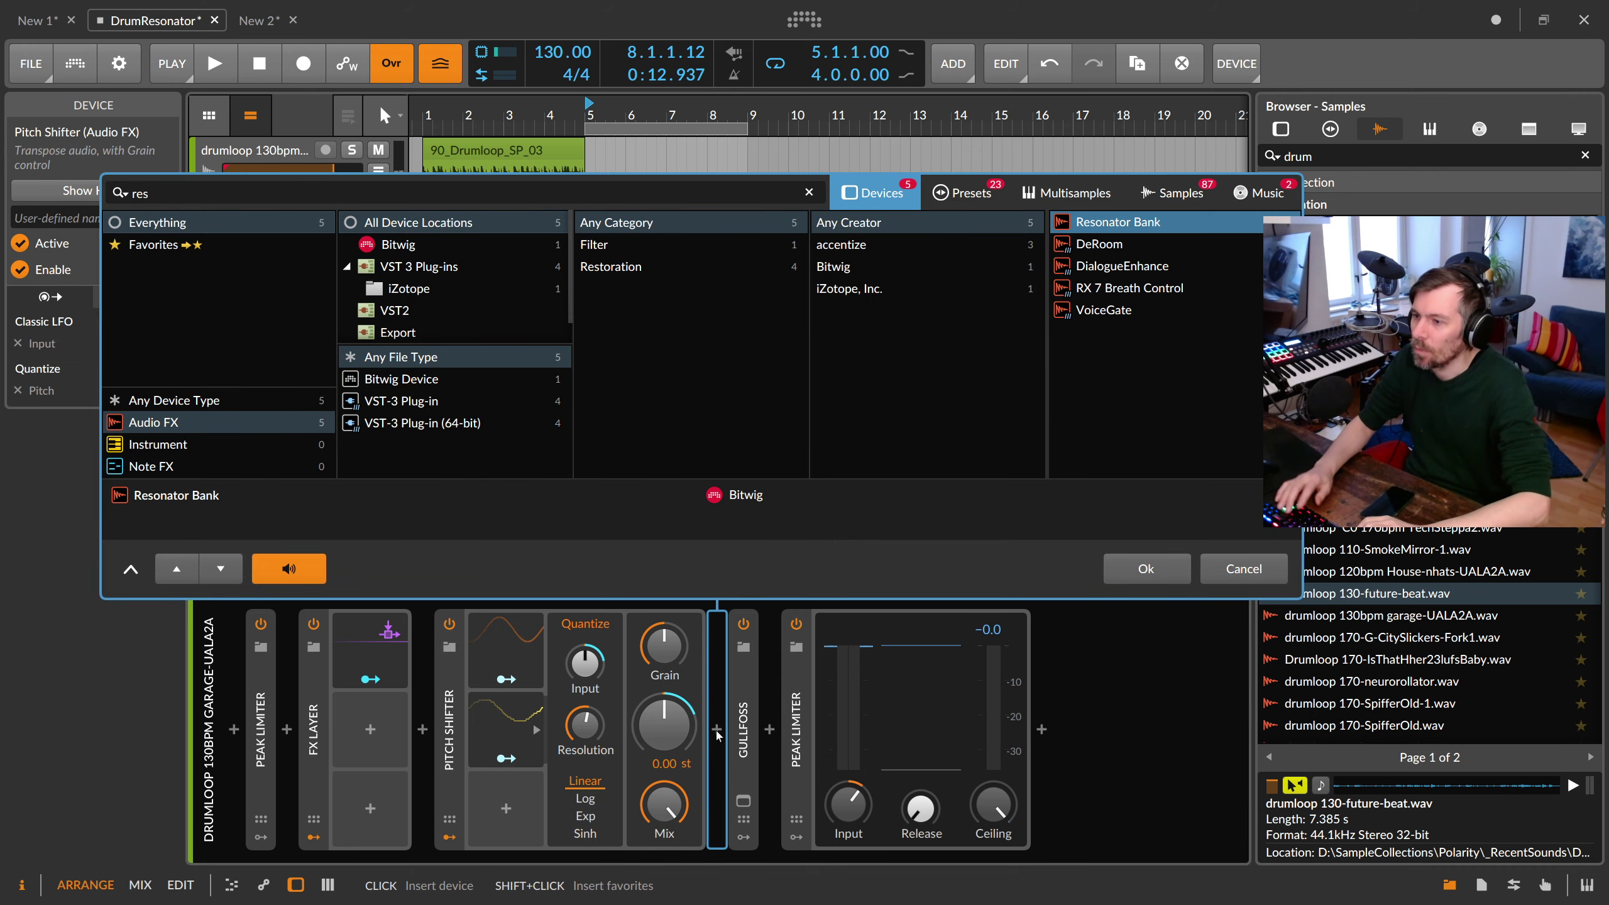
key(Return)
click(827, 649)
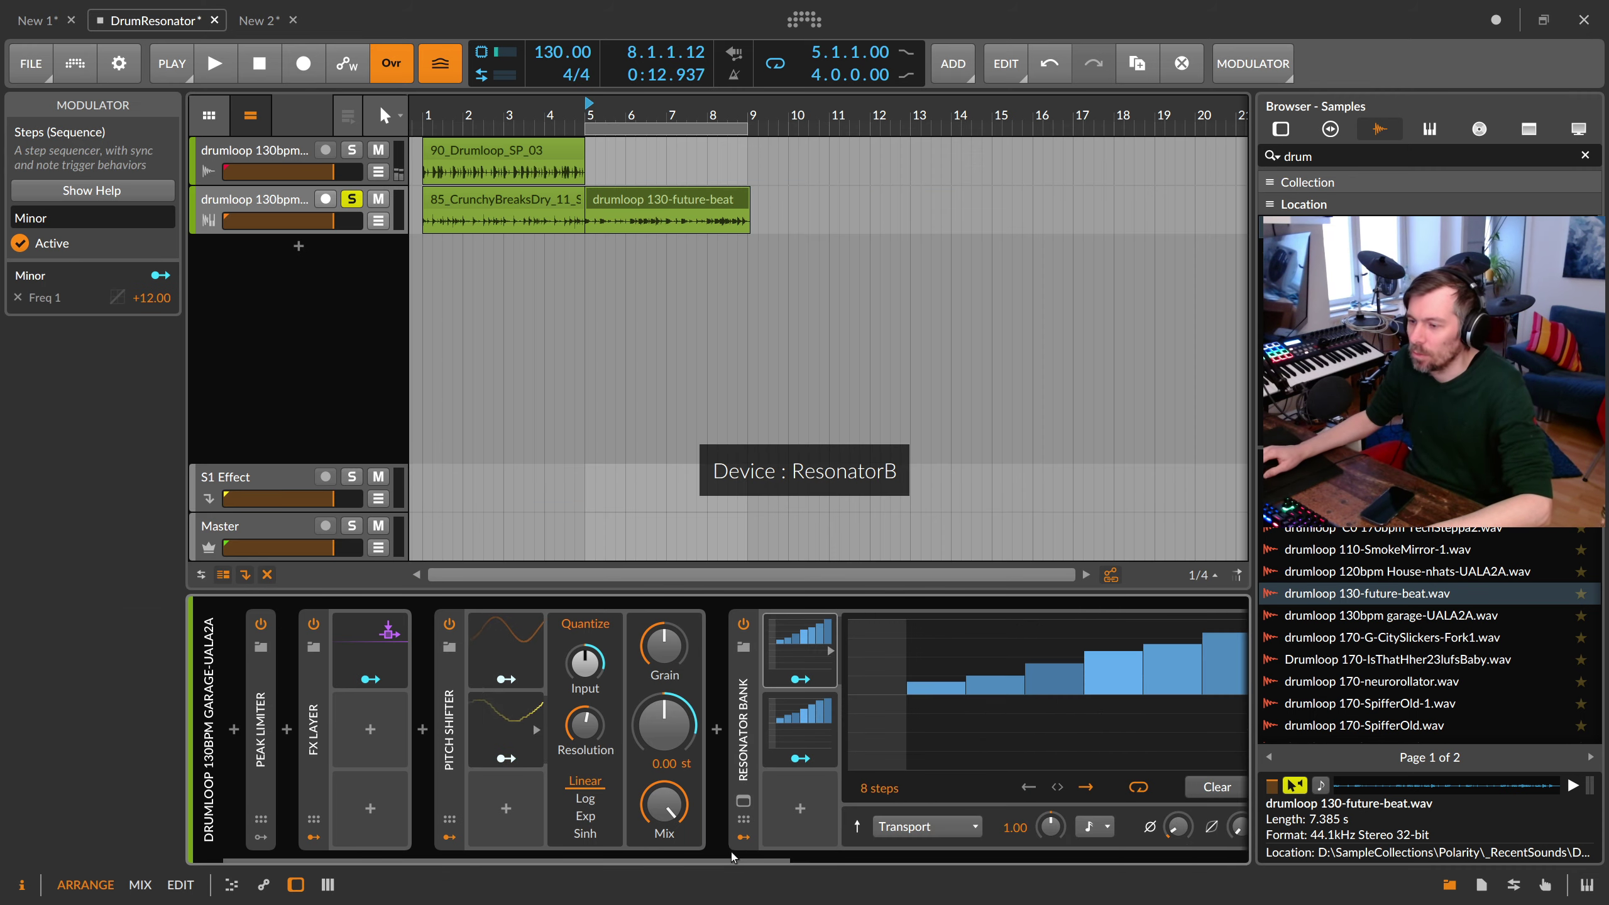
mouse_move(729, 856)
mouse_down()
mouse_move(830, 857)
mouse_move(820, 787)
mouse_up()
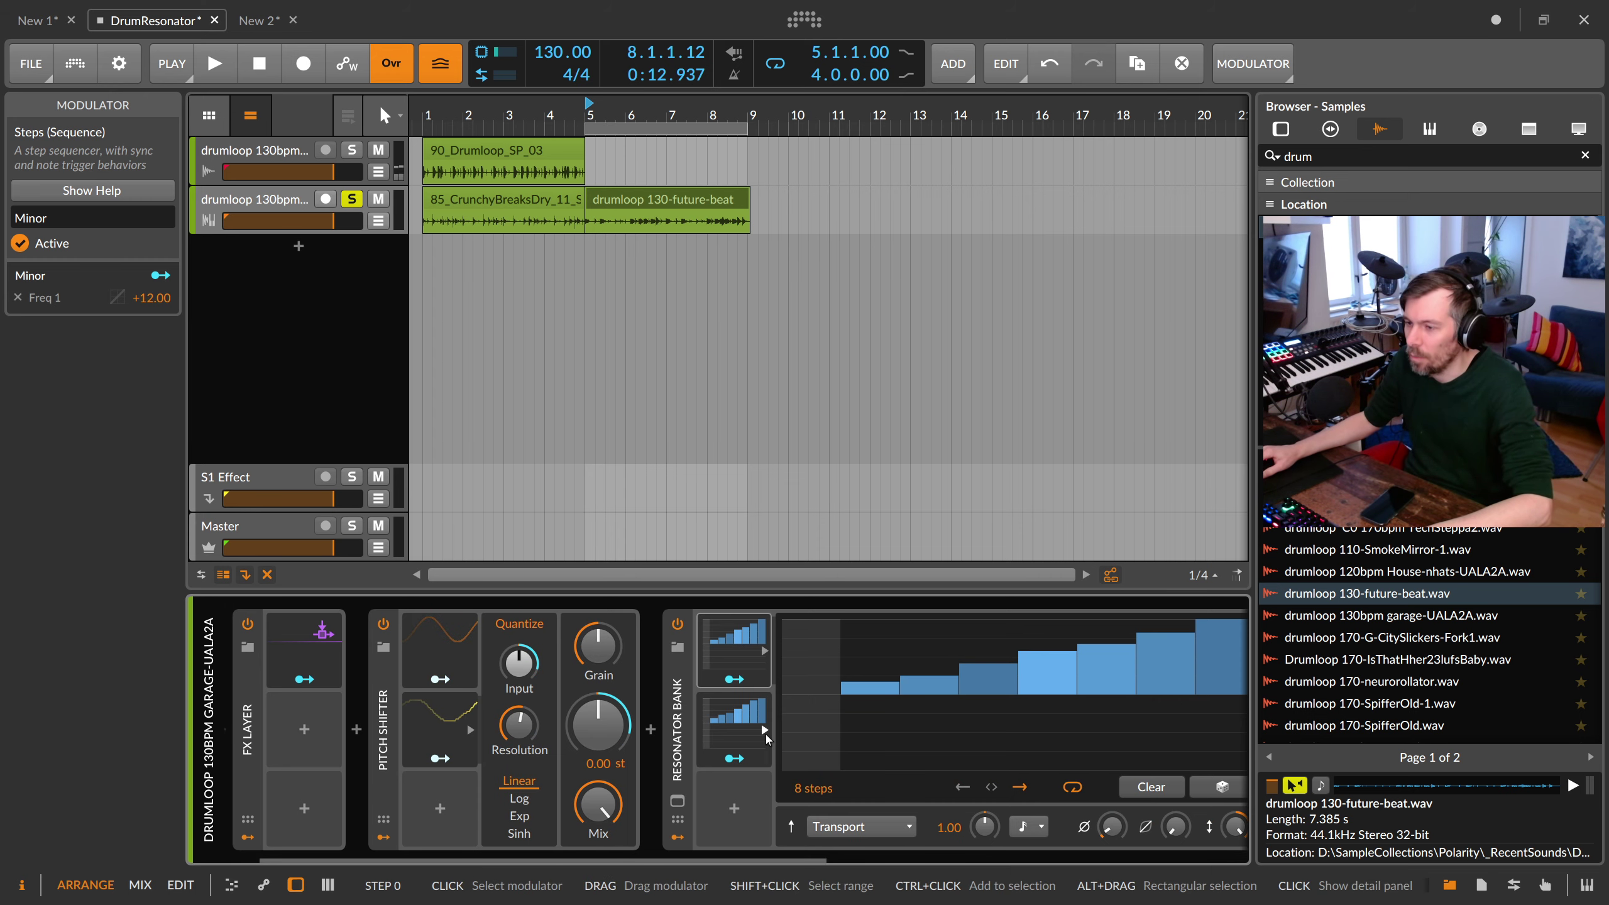
click(739, 655)
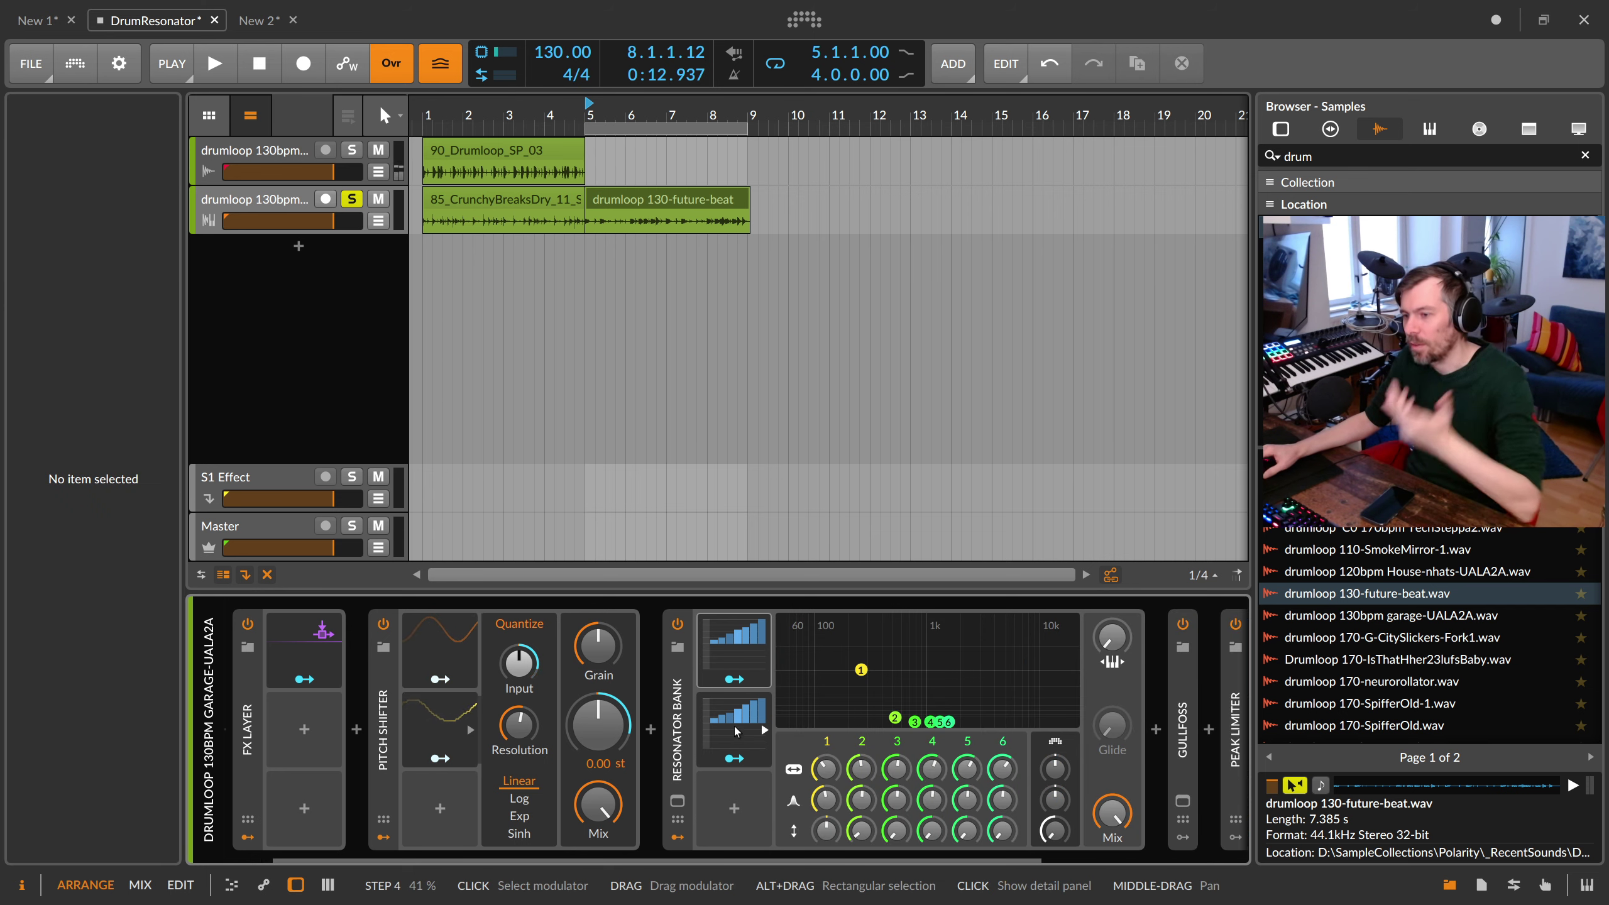
Step: Copy the Resonator Bank's Minor Steps modulator onto the Pitch Shifter
click(737, 657)
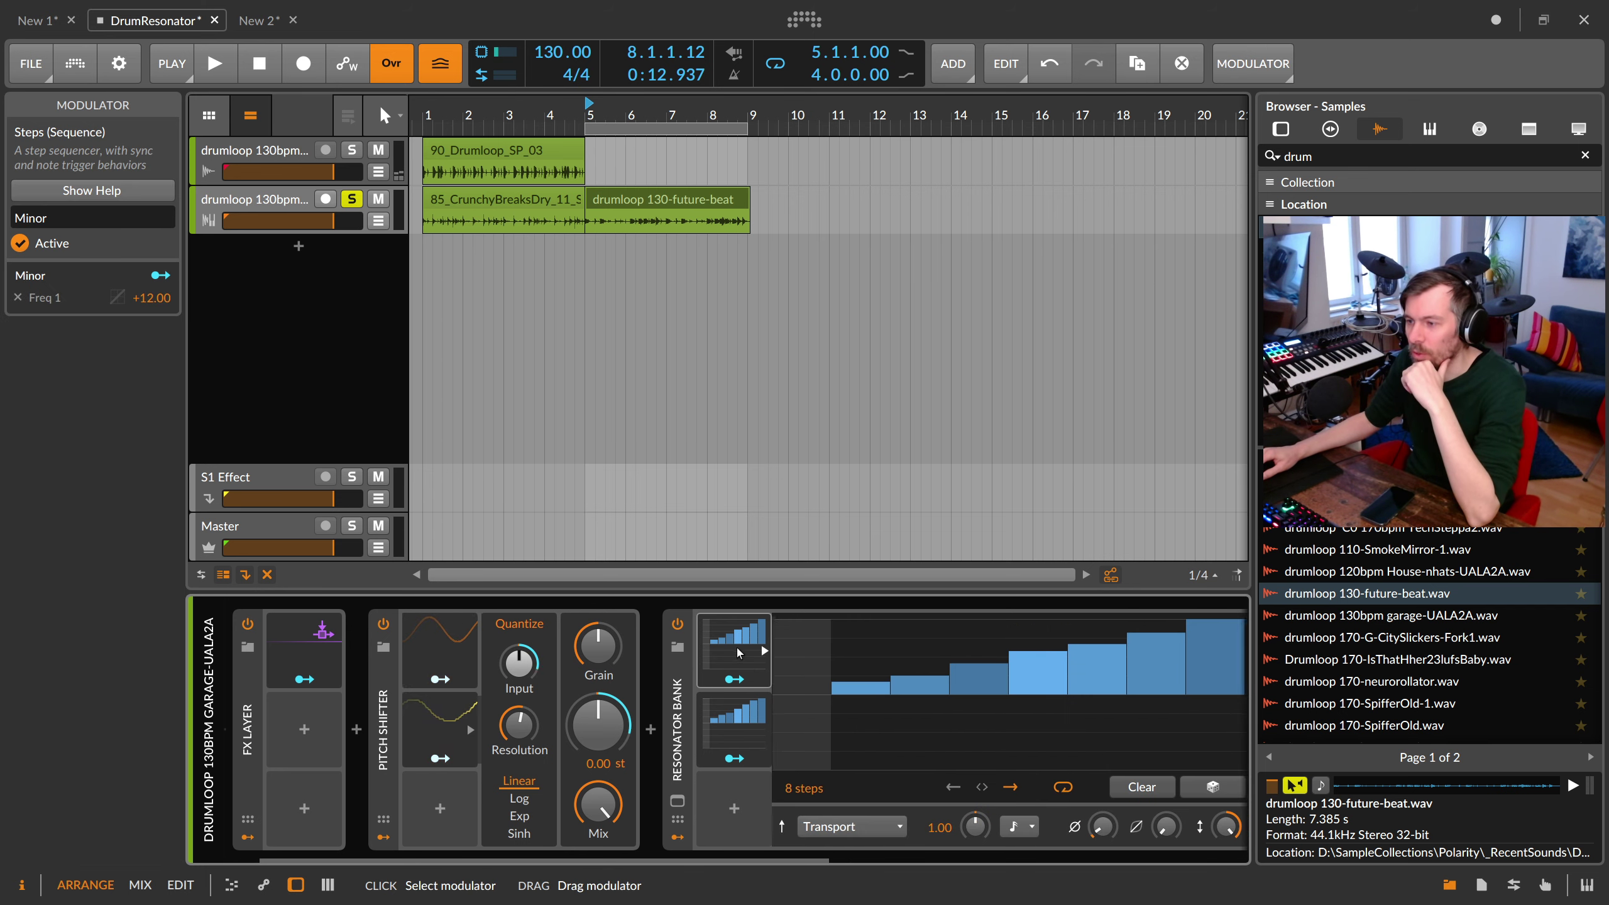
click(747, 646)
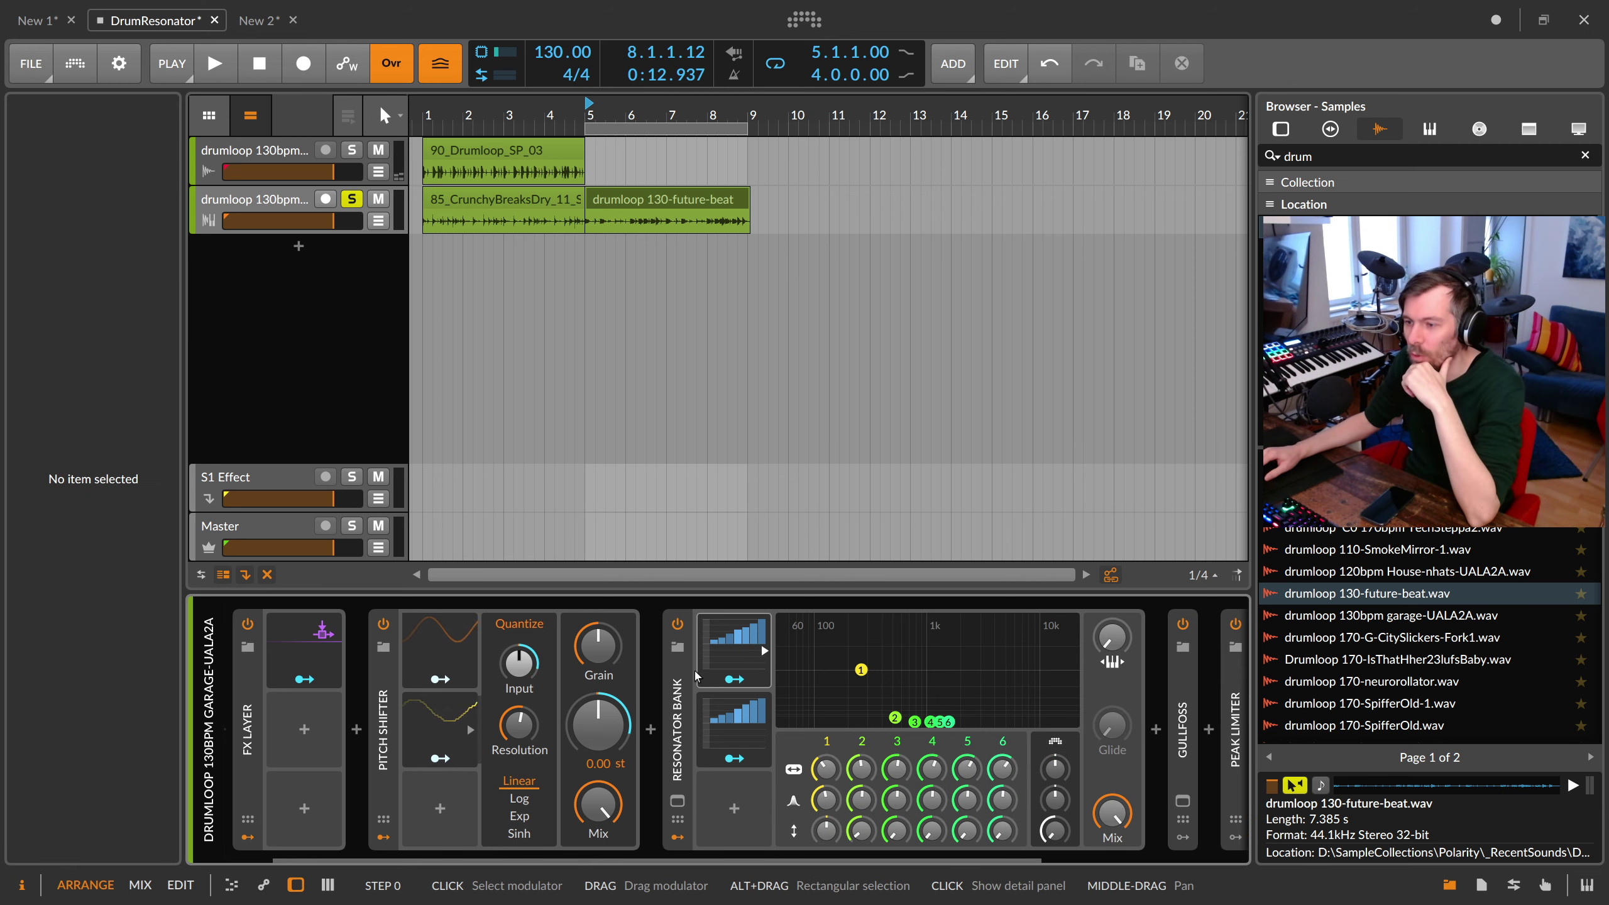
click(703, 729)
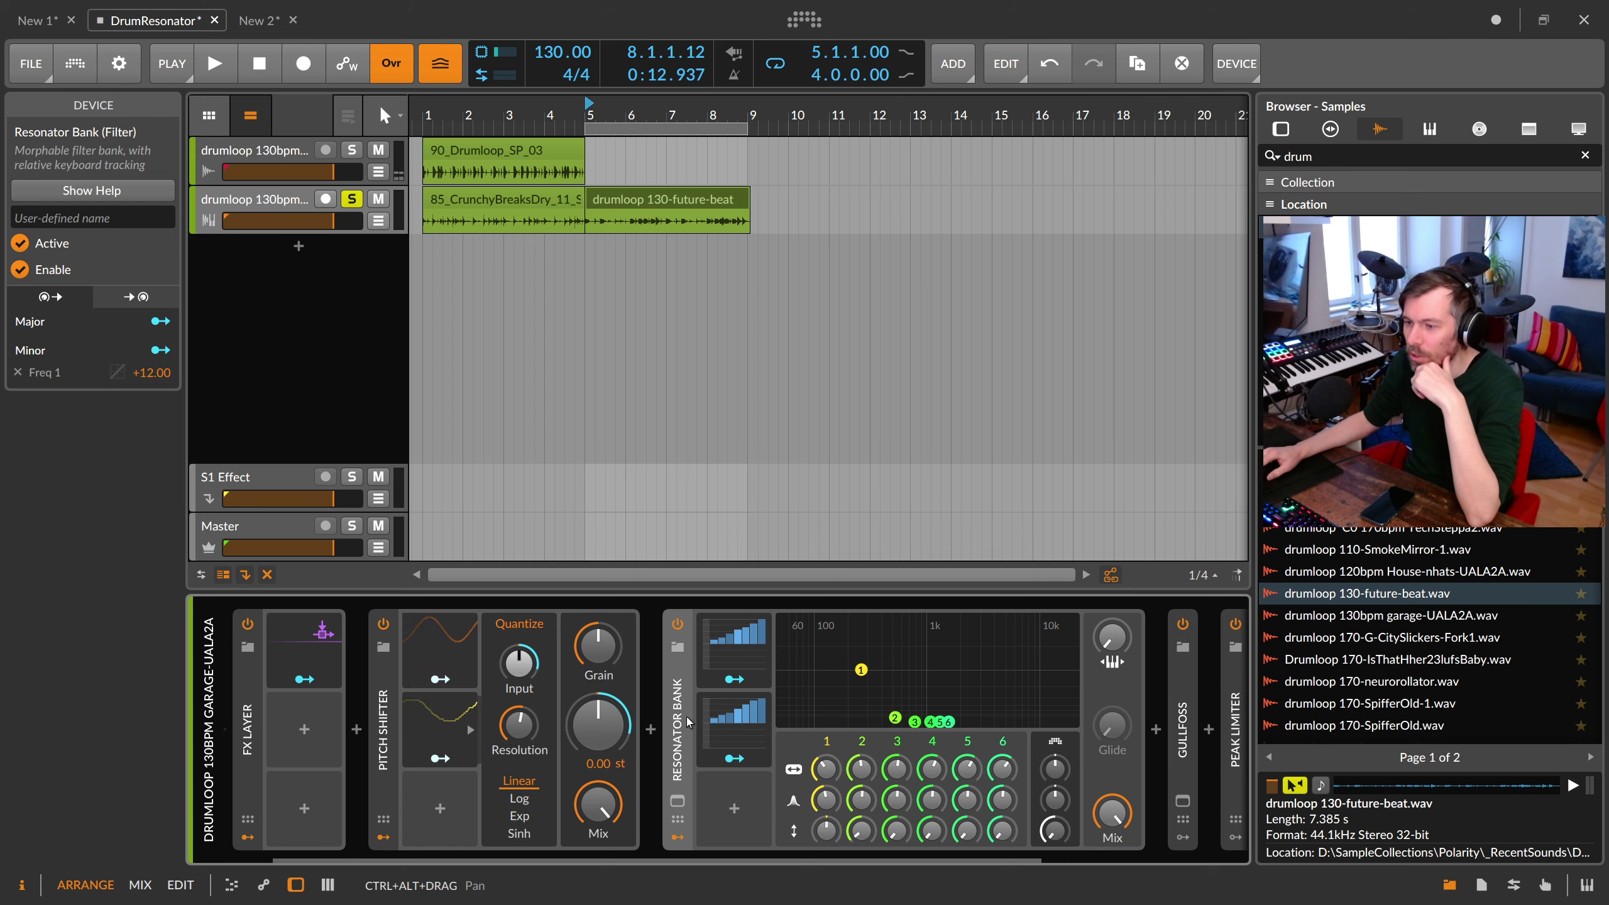
drag(736, 647, 453, 790)
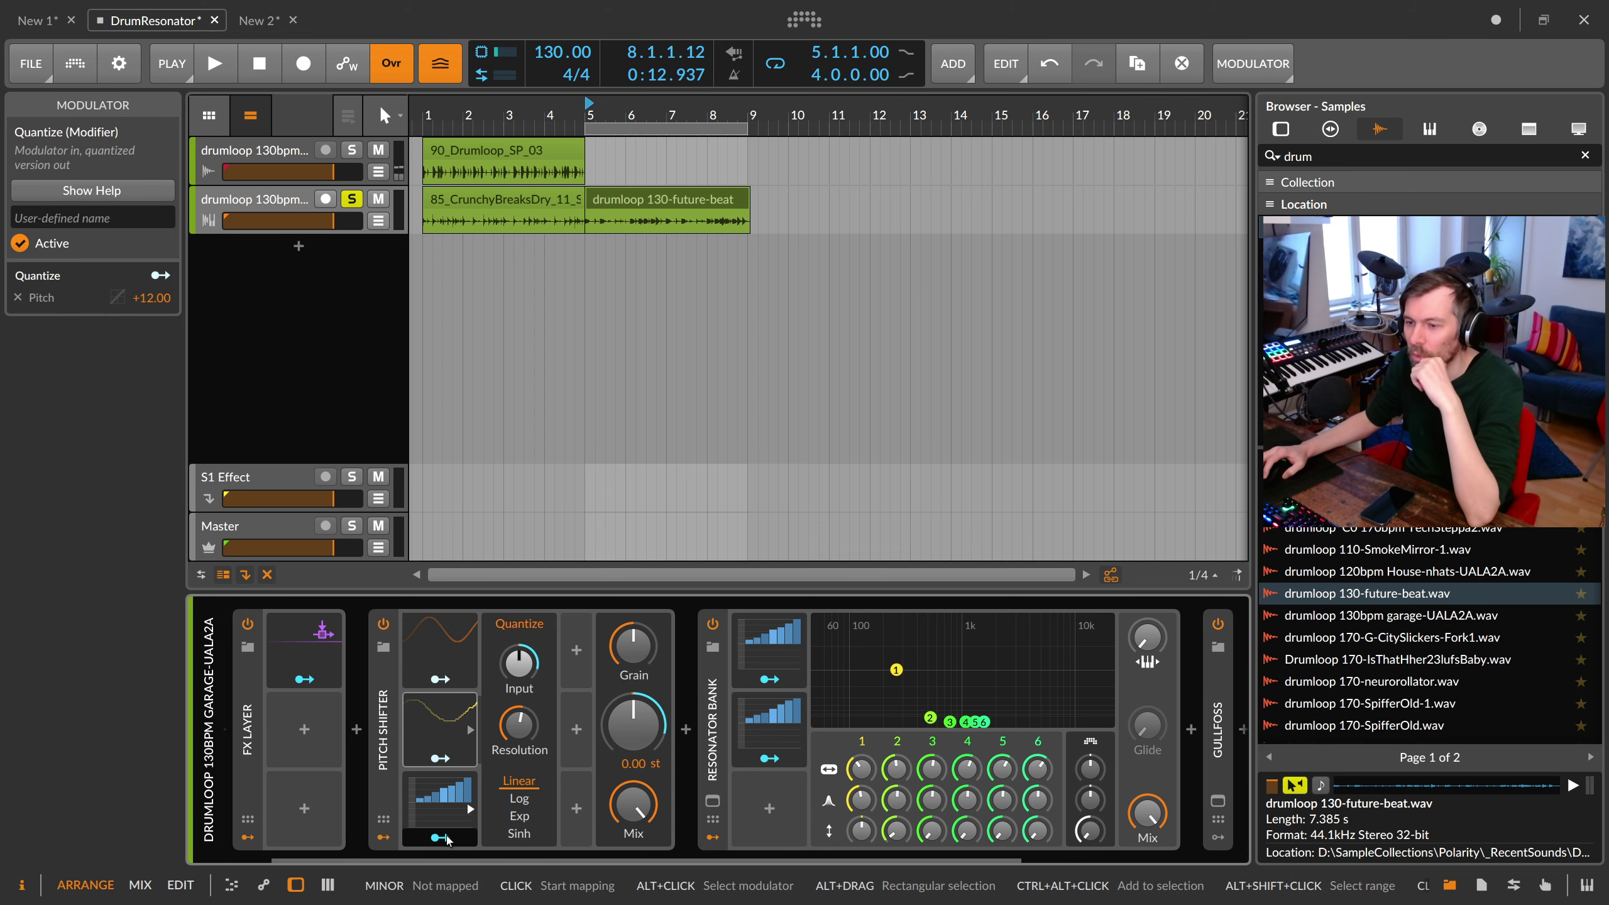
Step: Delete the LFO and Quantize modulators and map the Minor Steps modulator to Pitch
click(451, 725)
click(450, 726)
key(Delete)
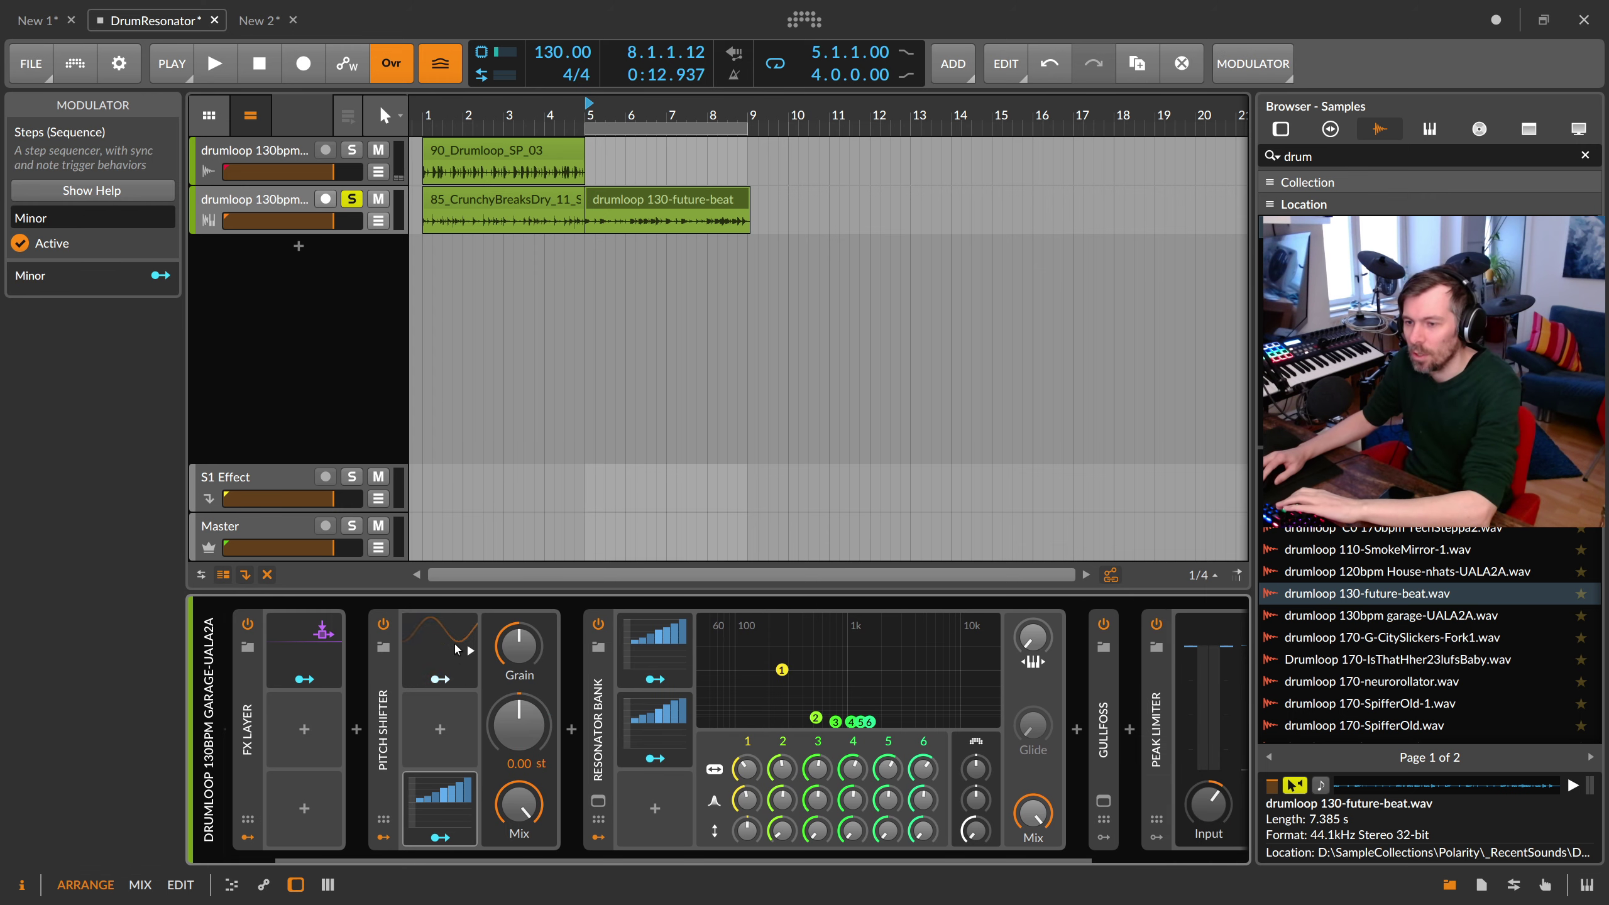
key(Delete)
click(445, 840)
drag(518, 727, 518, 685)
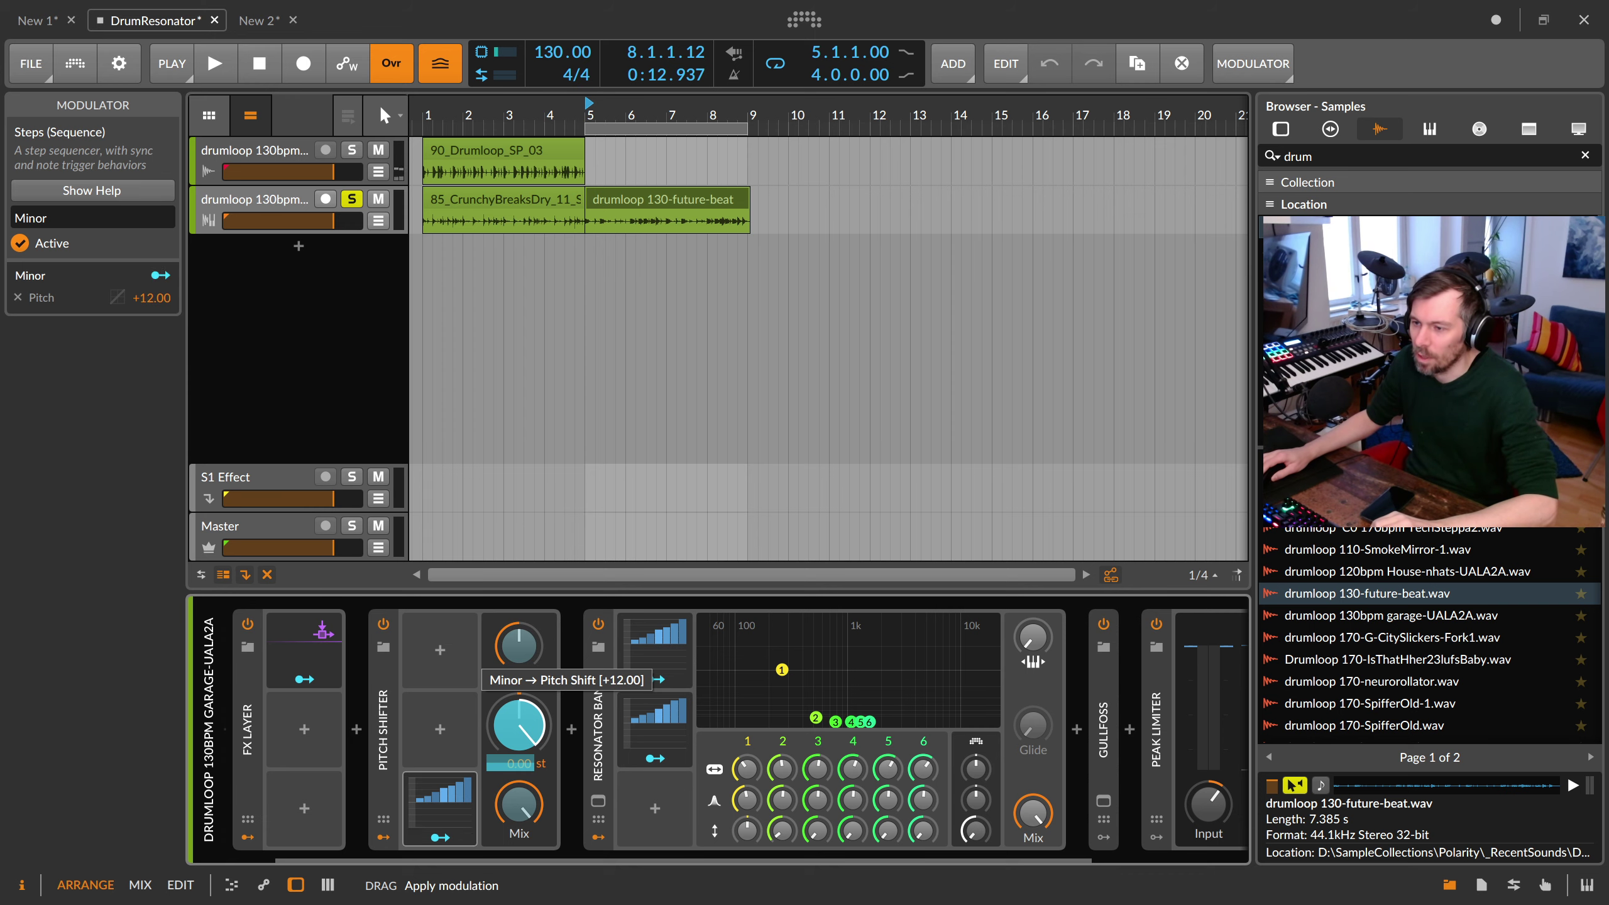
Step: Choose a new note value for the Minor Steps modulator's step rate
click(440, 799)
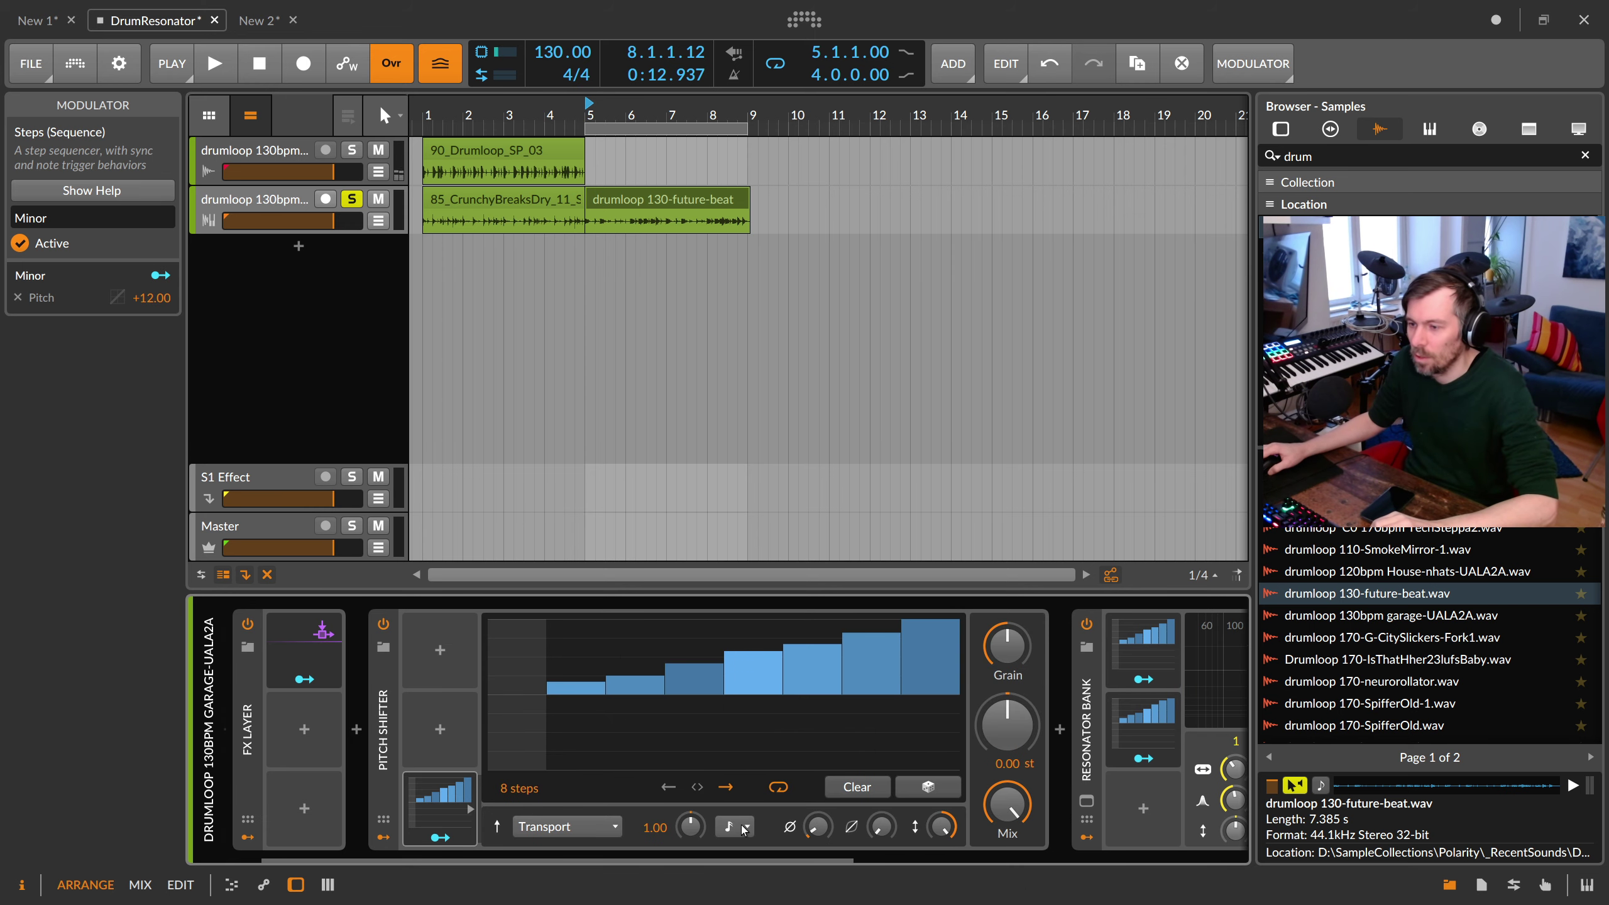
click(735, 828)
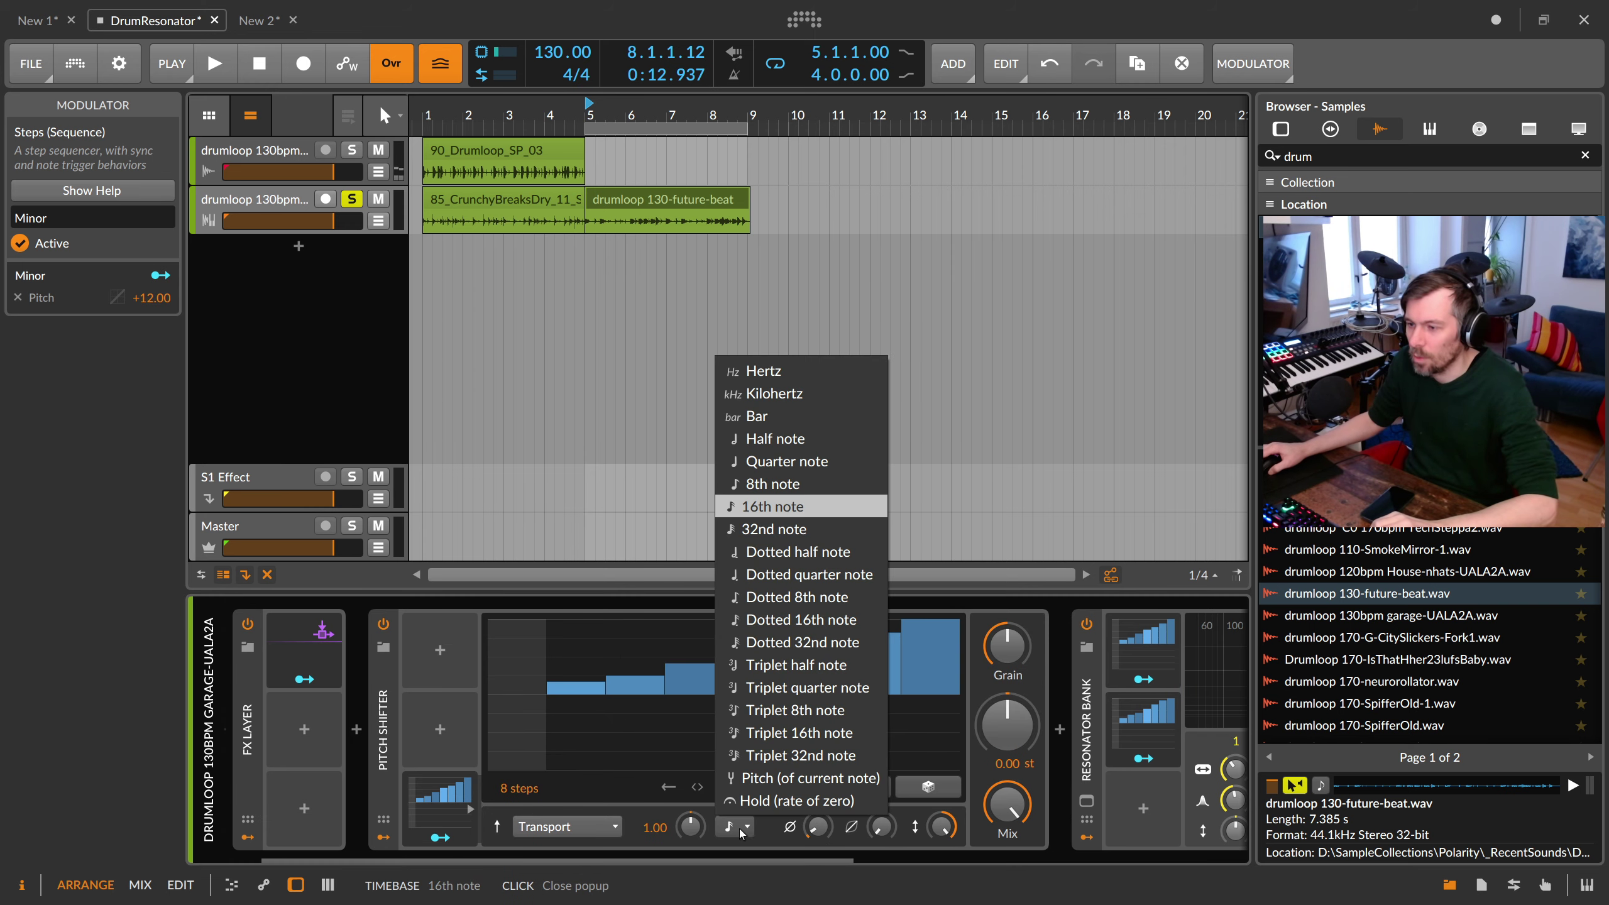
click(803, 487)
click(477, 756)
Step: While the loop plays, delete the Resonator Bank and lower grain rate to 8.00 Hz
key(space)
click(599, 729)
key(Delete)
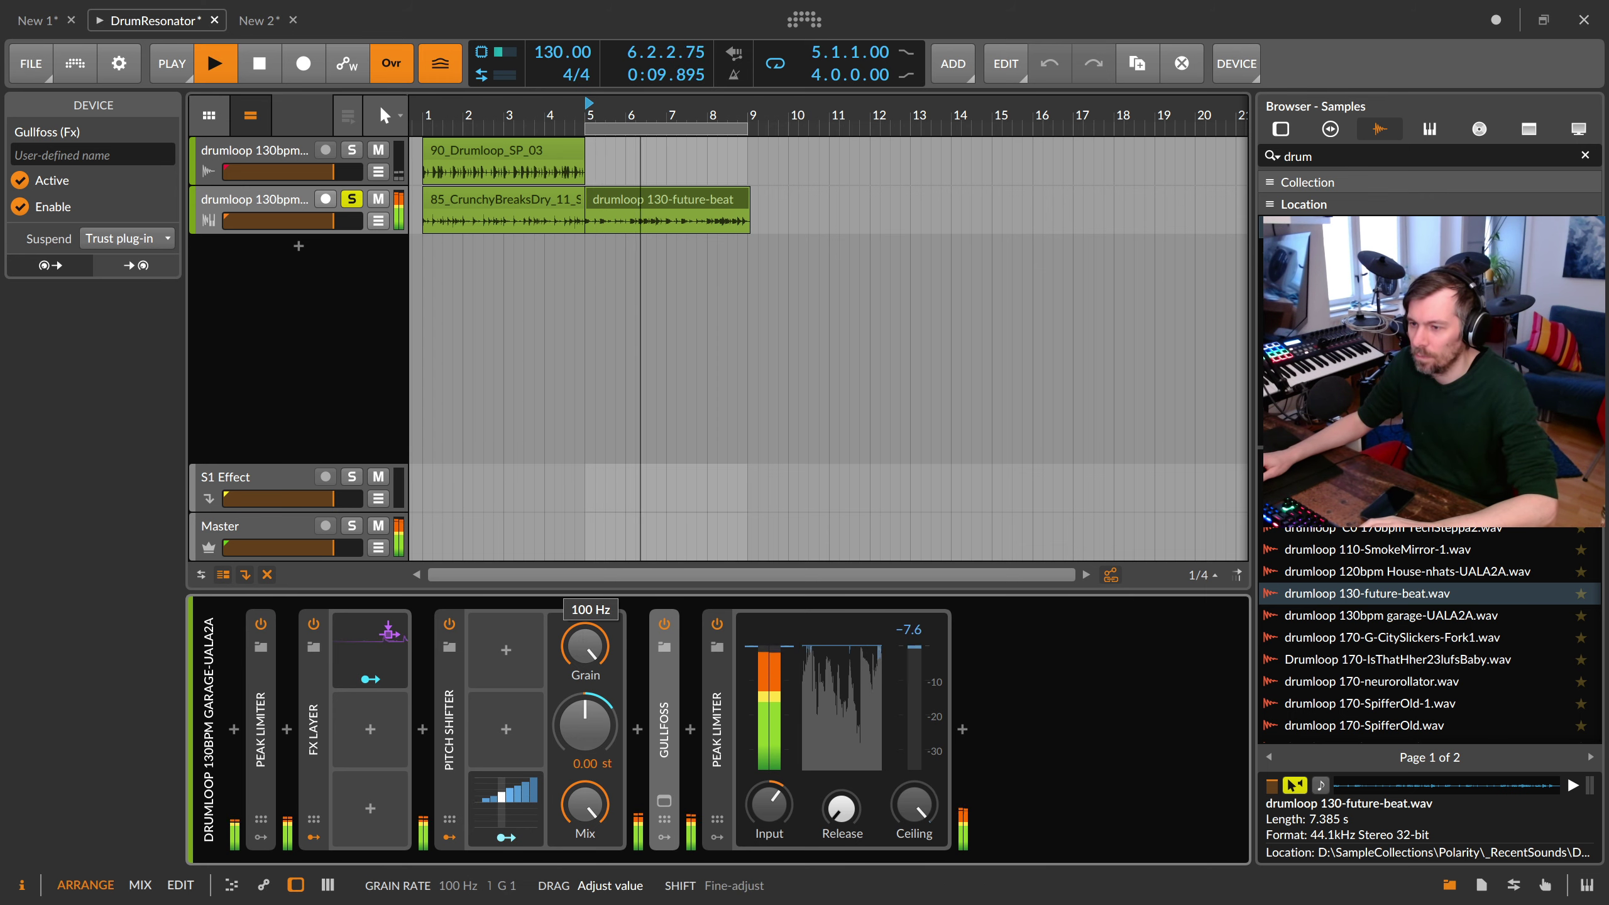
mouse_move(586, 646)
mouse_down()
mouse_move(586, 679)
mouse_move(586, 616)
mouse_move(585, 680)
mouse_up()
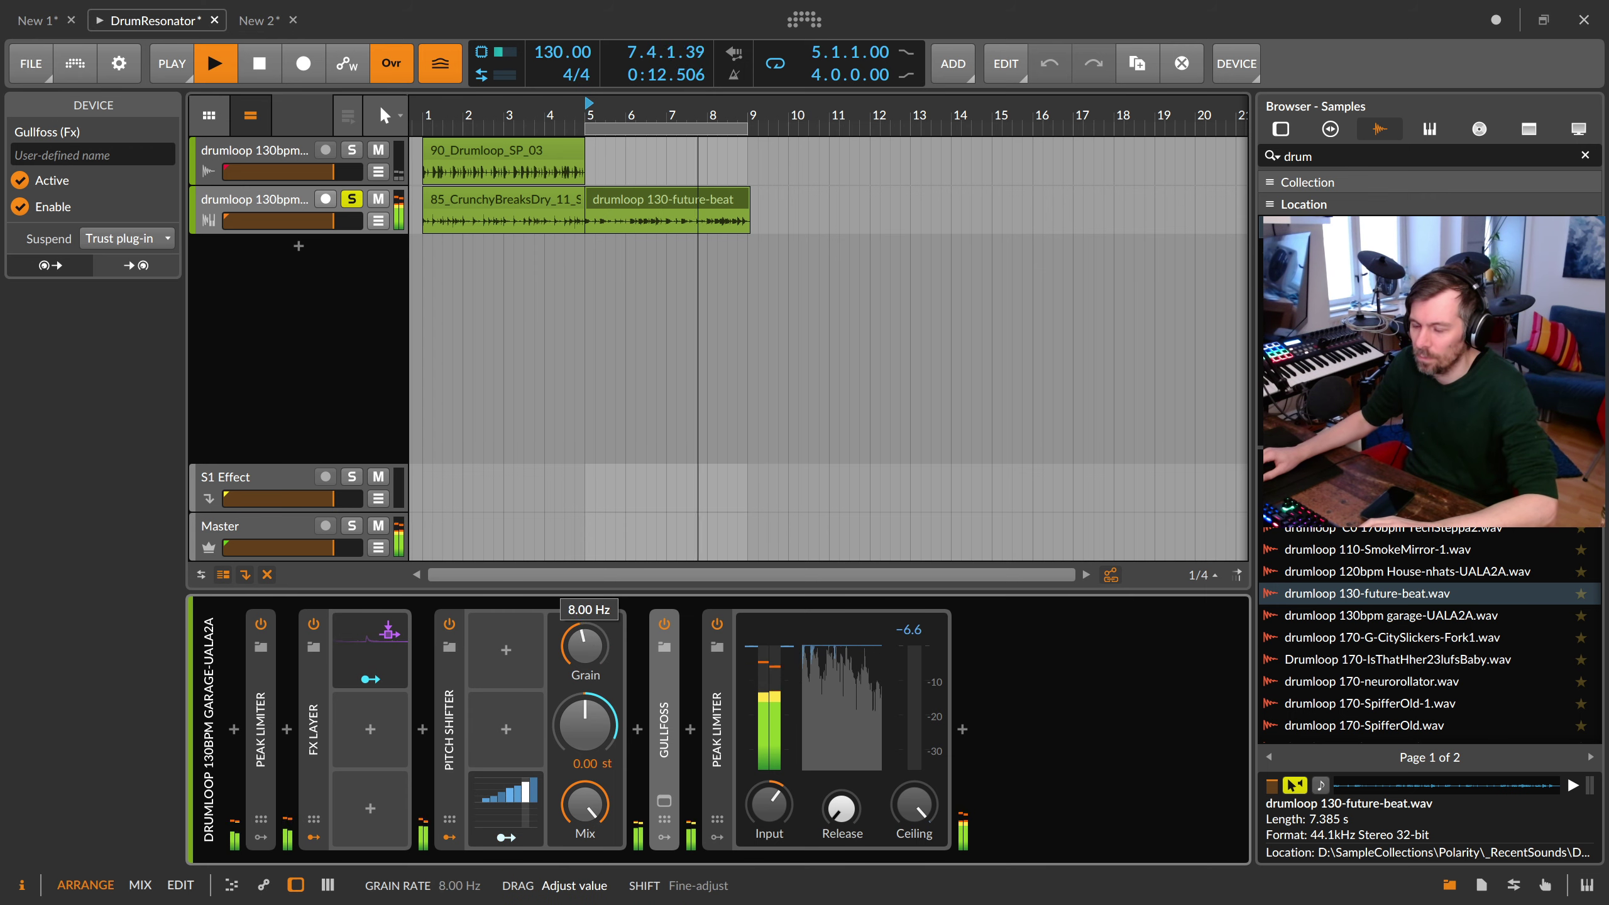
key(space)
Step: Replace the Pitch Shifter with a Freq Shifter before Gullfoss
click(452, 739)
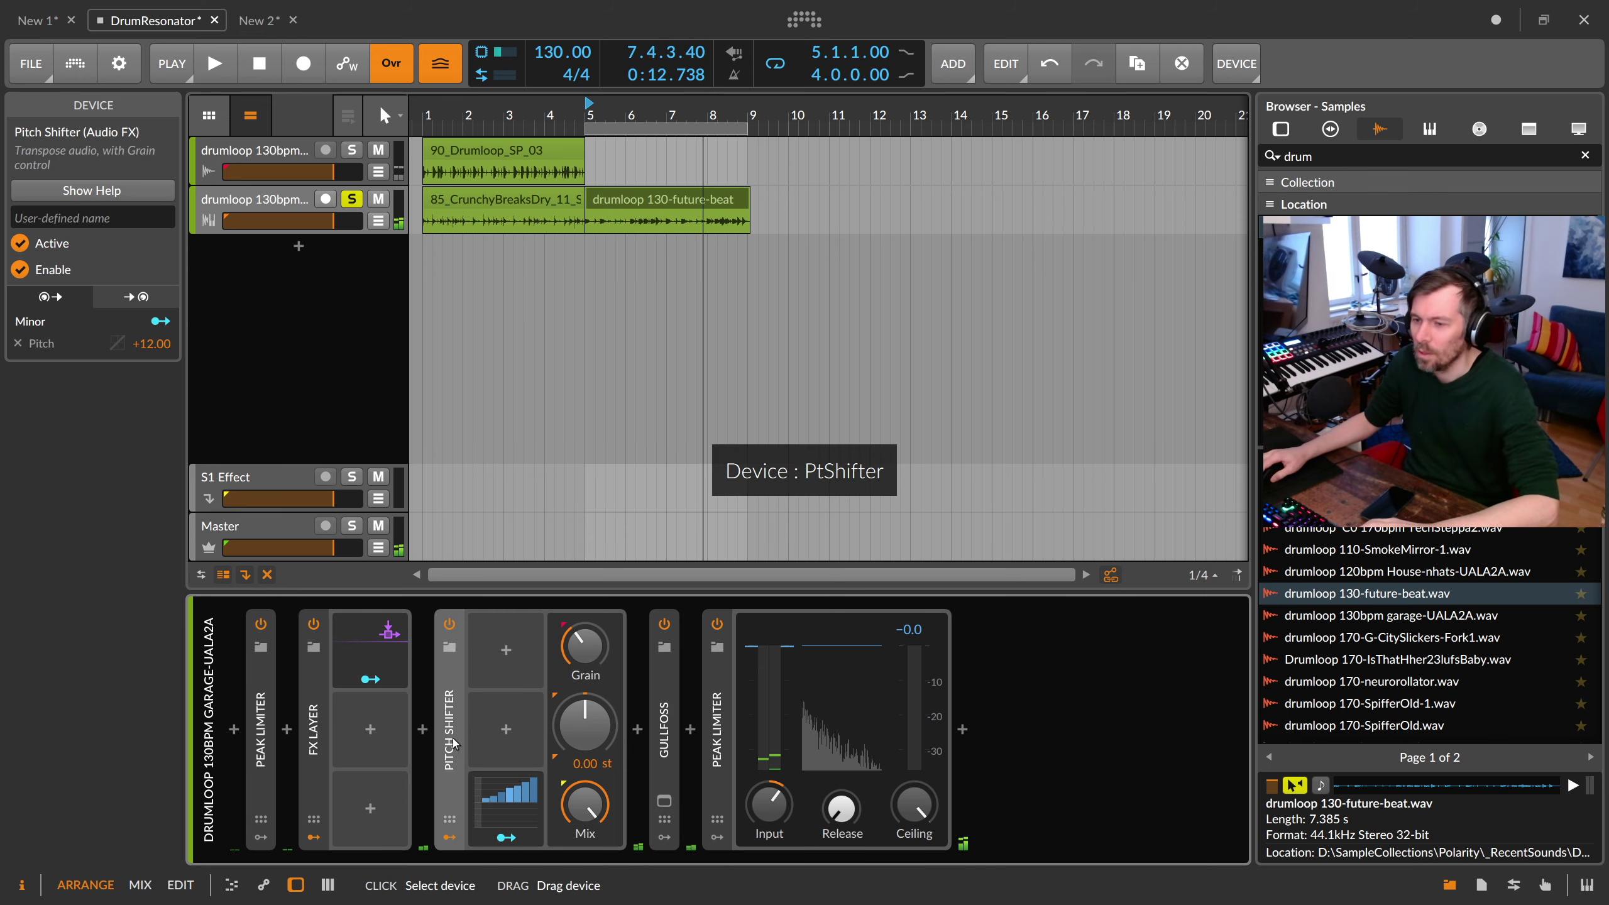
key(Delete)
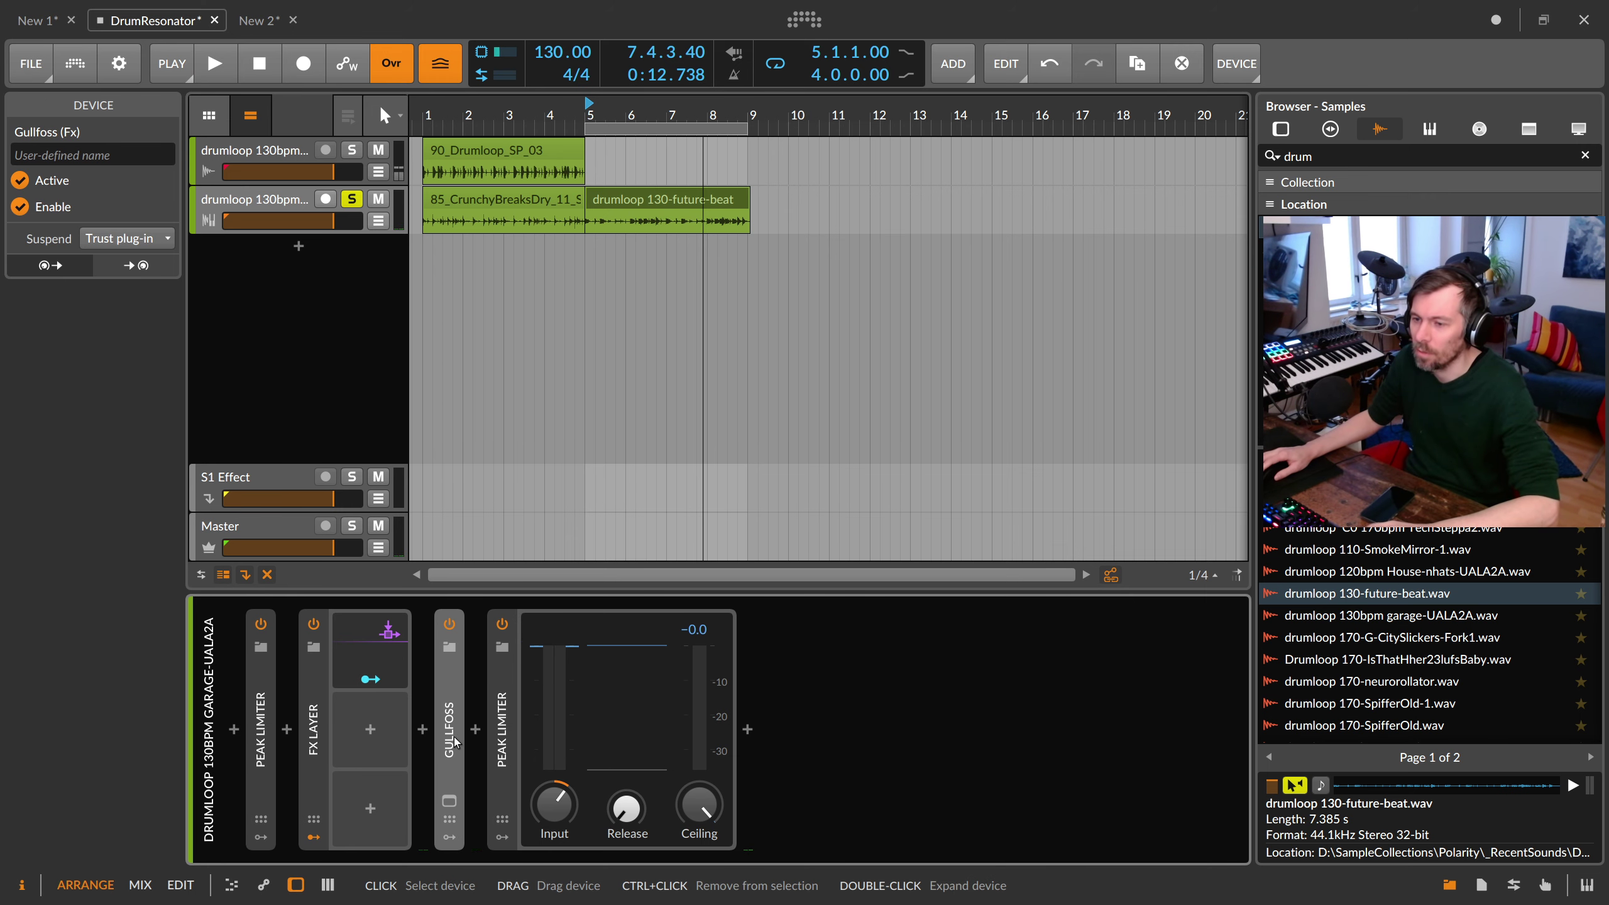
click(423, 731)
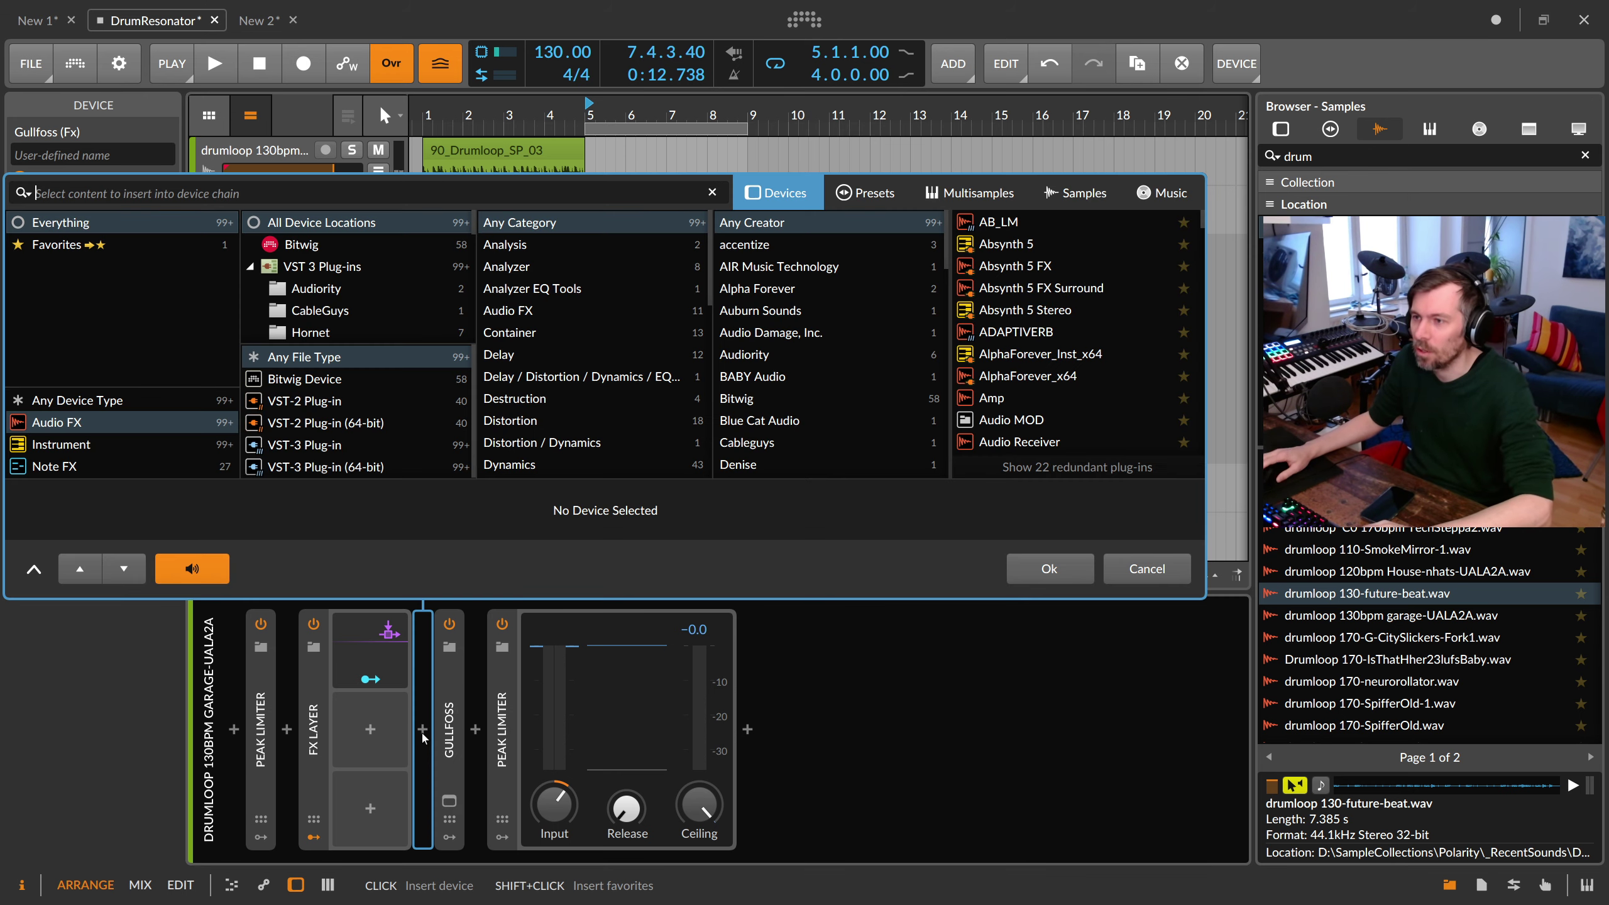
text(freq)
key(Down)
key(Return)
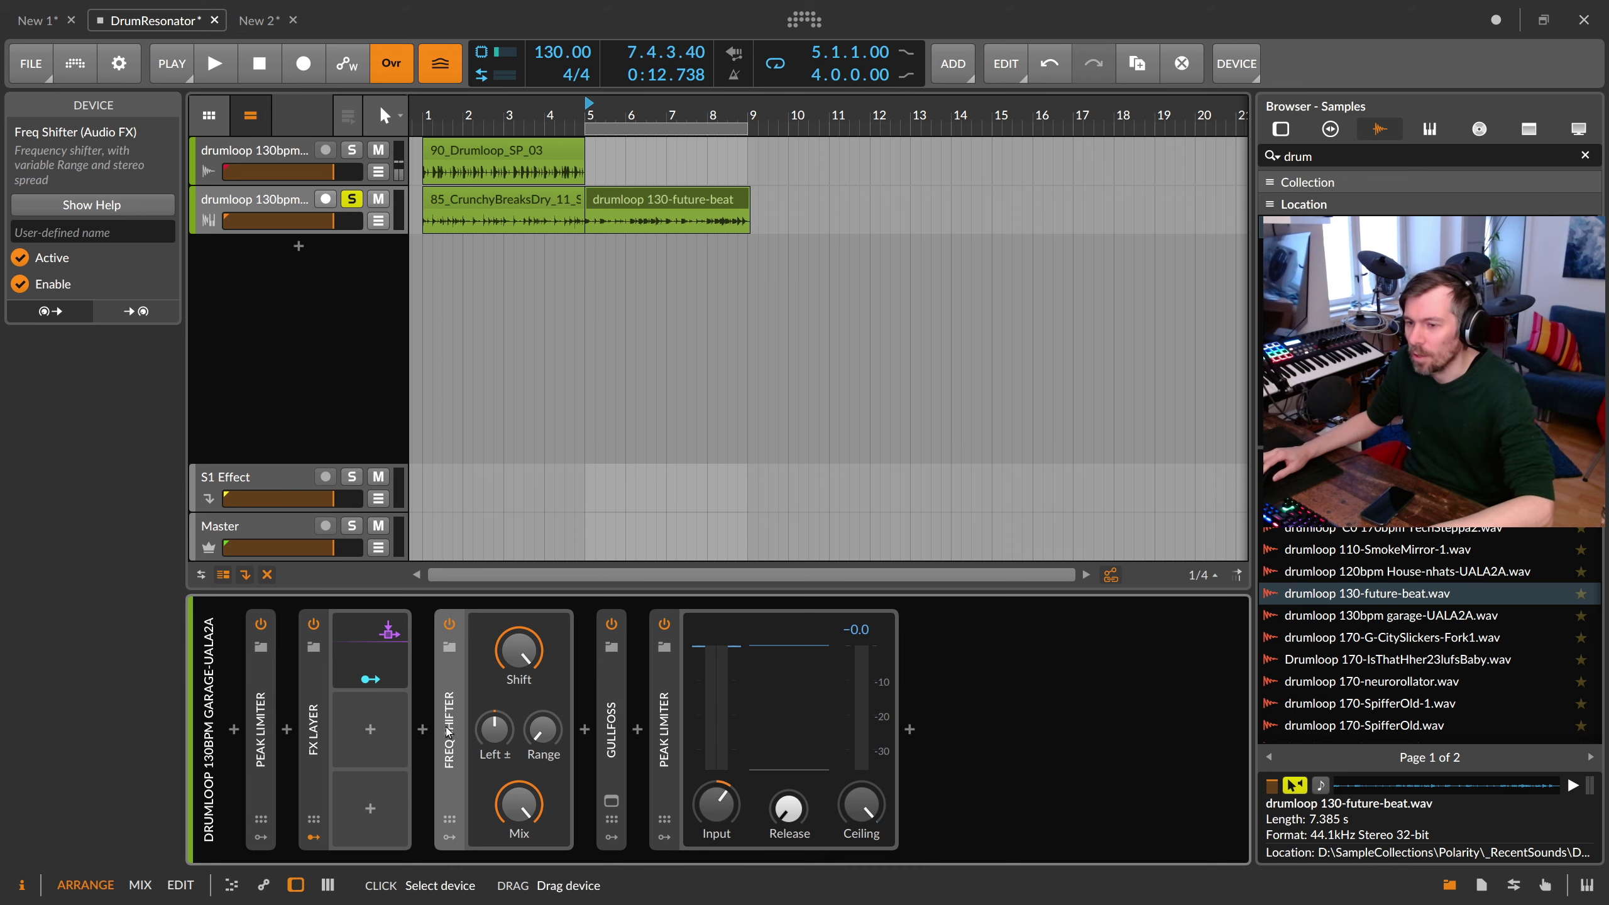
Step: Enter C3 as the Freq Shifter Range, giving 262 Hz
drag(542, 730, 542, 732)
click(542, 729)
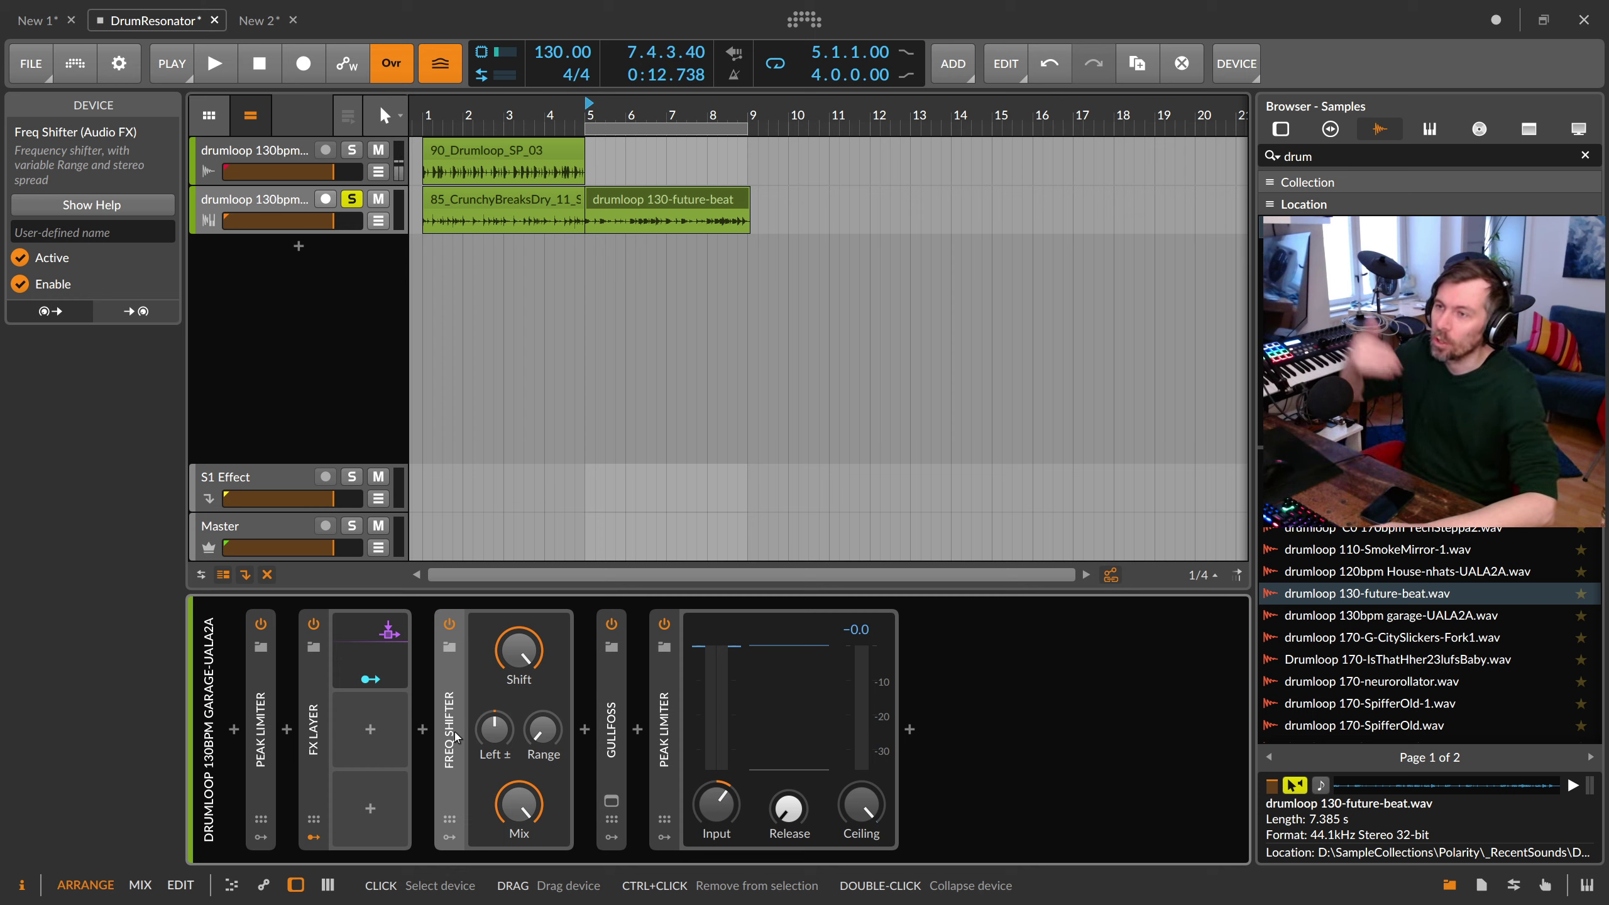
ctrl+click(546, 735)
text(3)
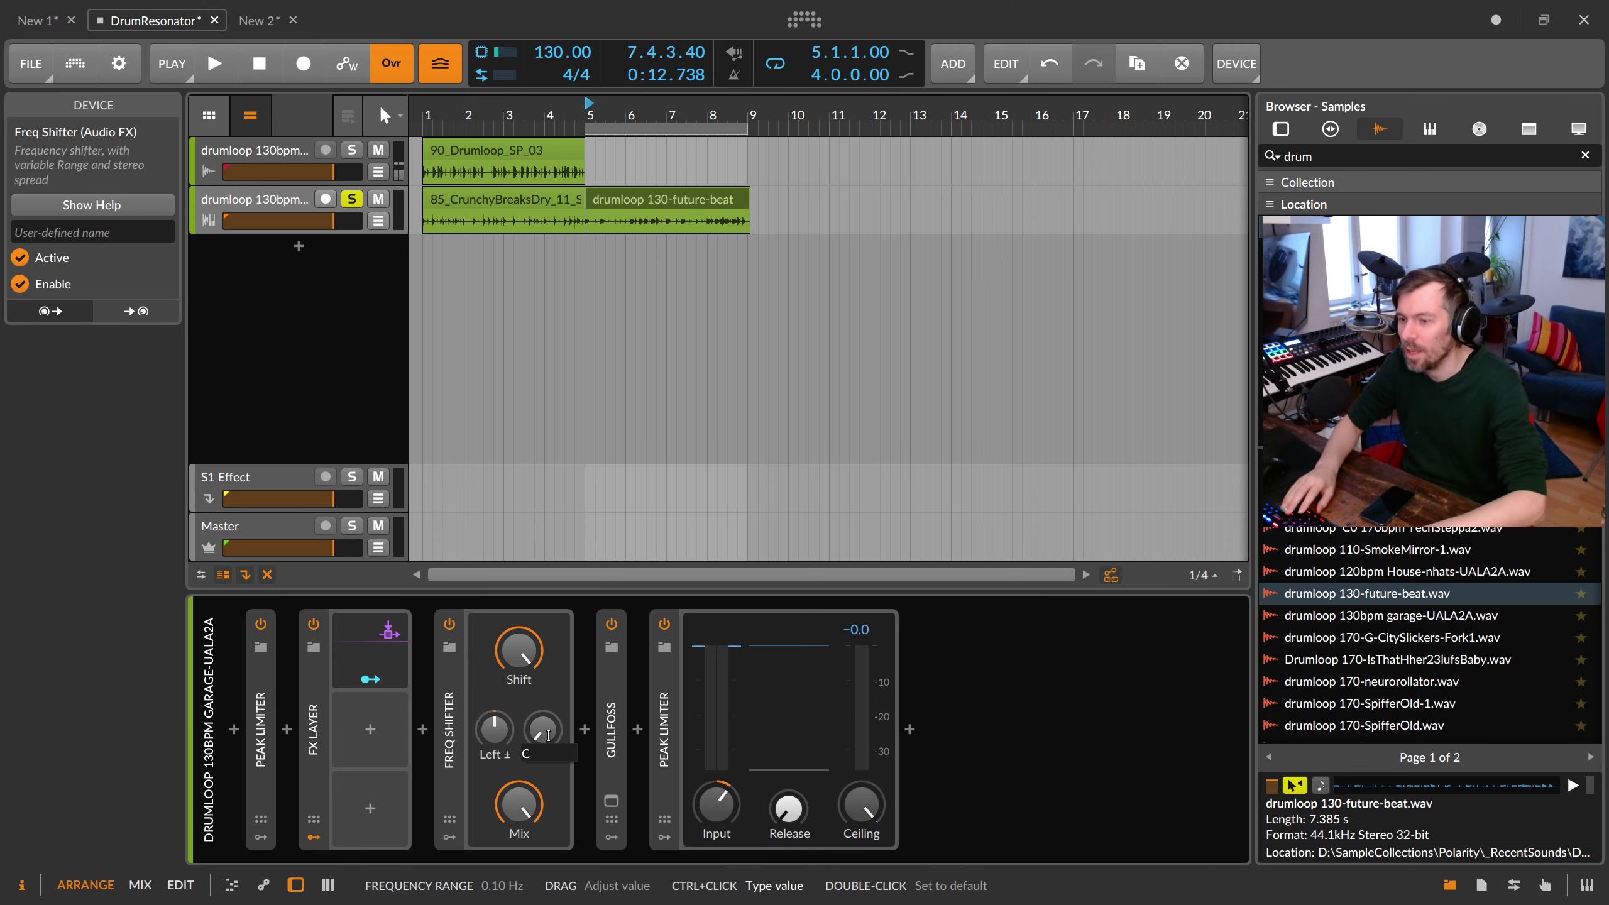
key(Return)
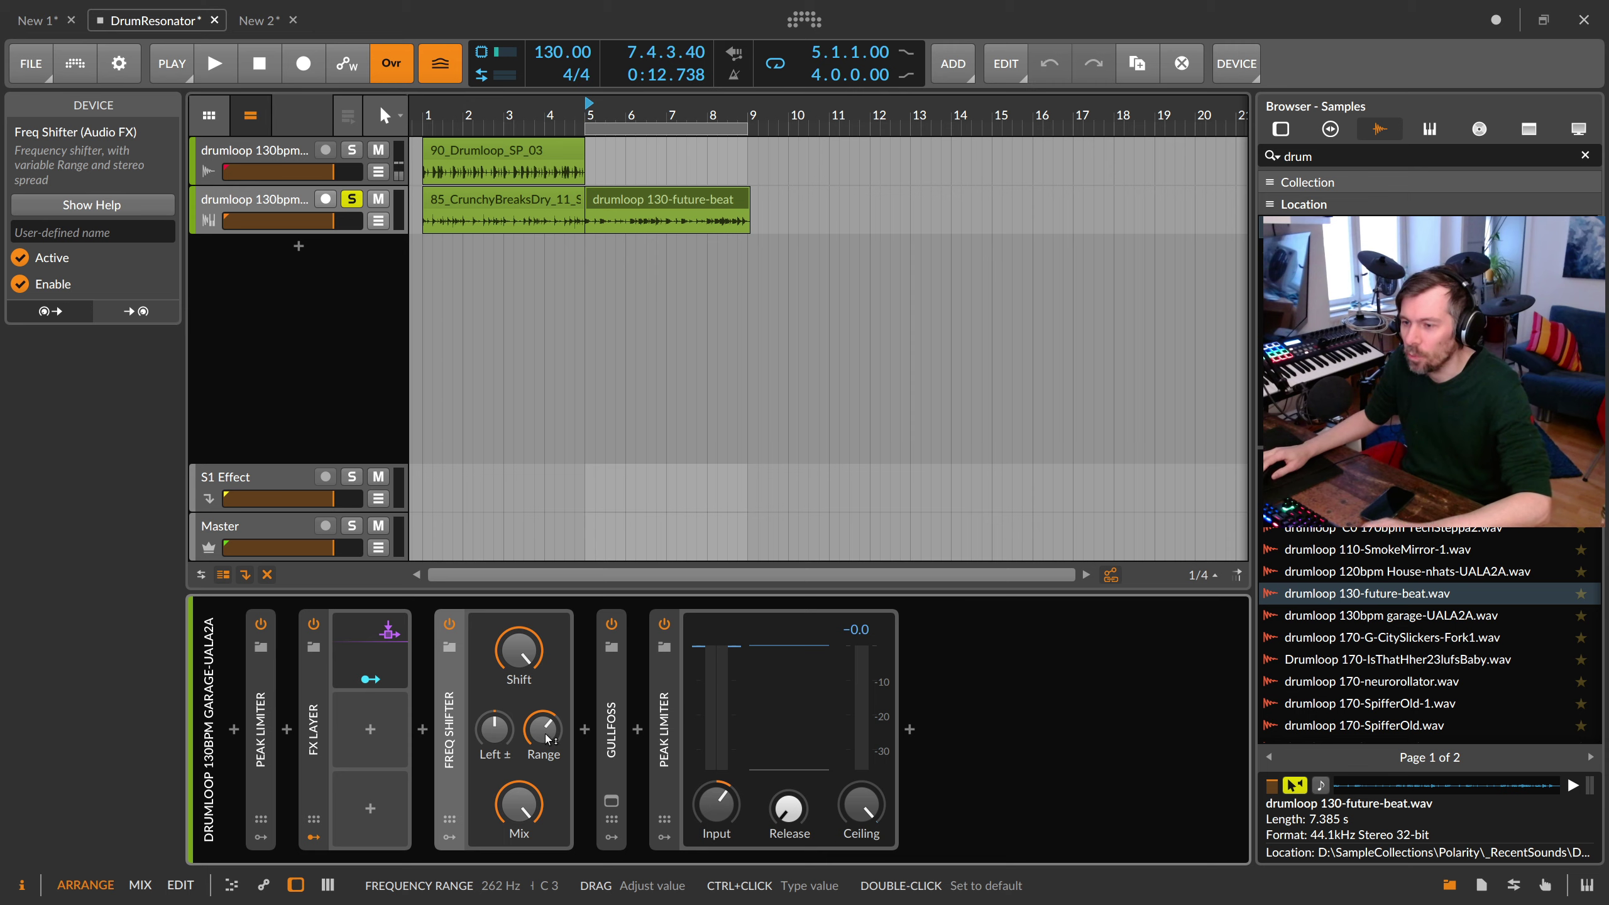
ctrl+click(546, 739)
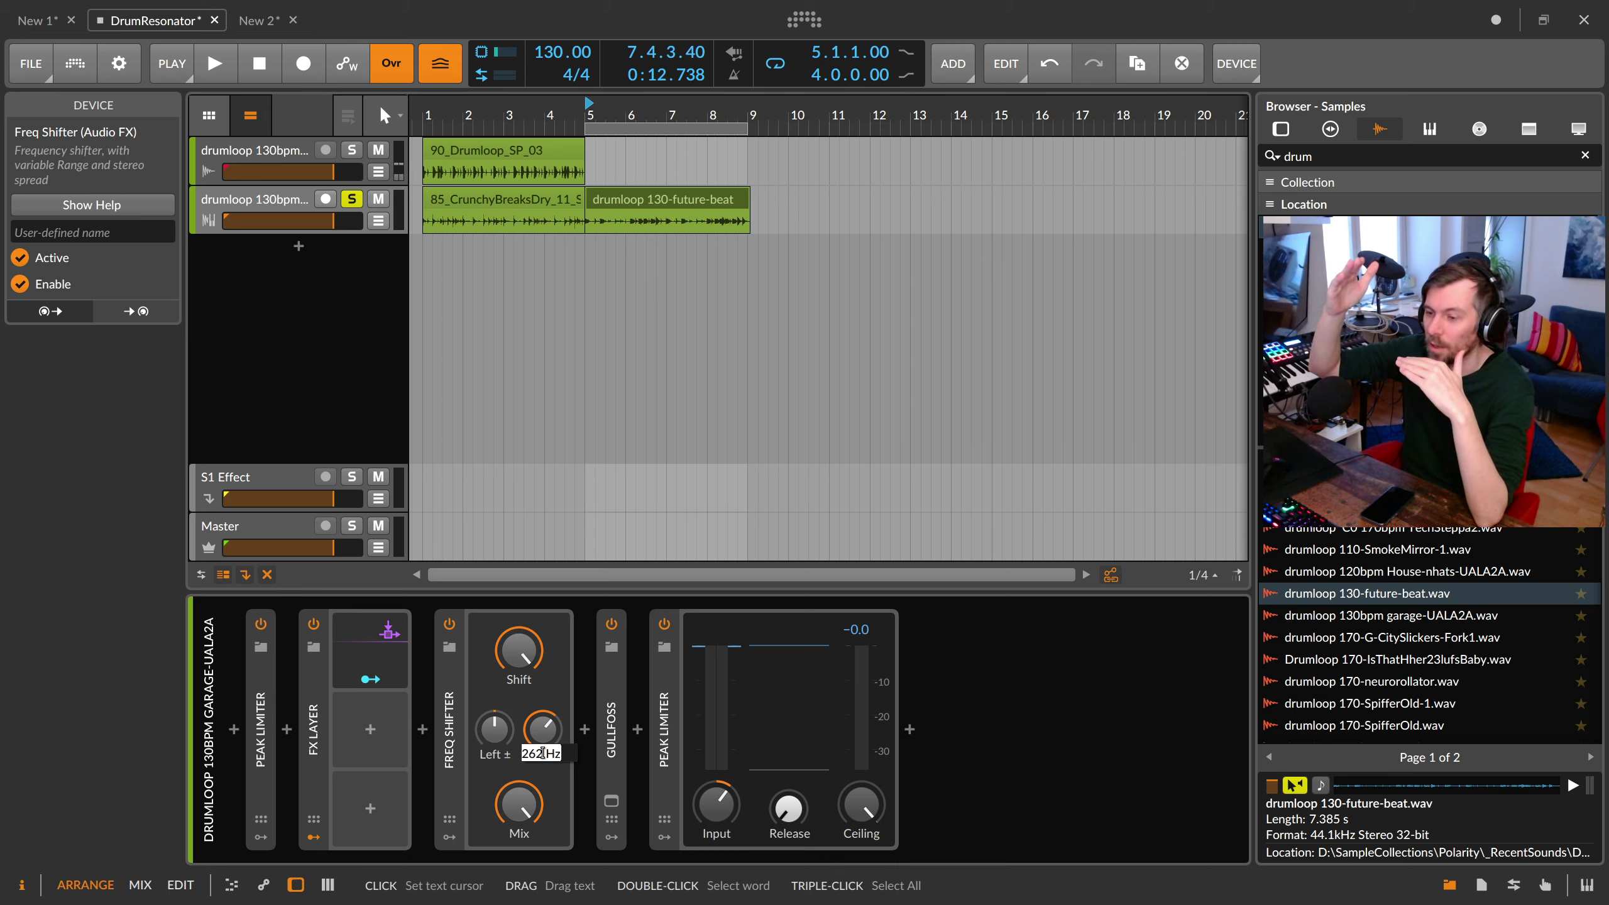
key(Return)
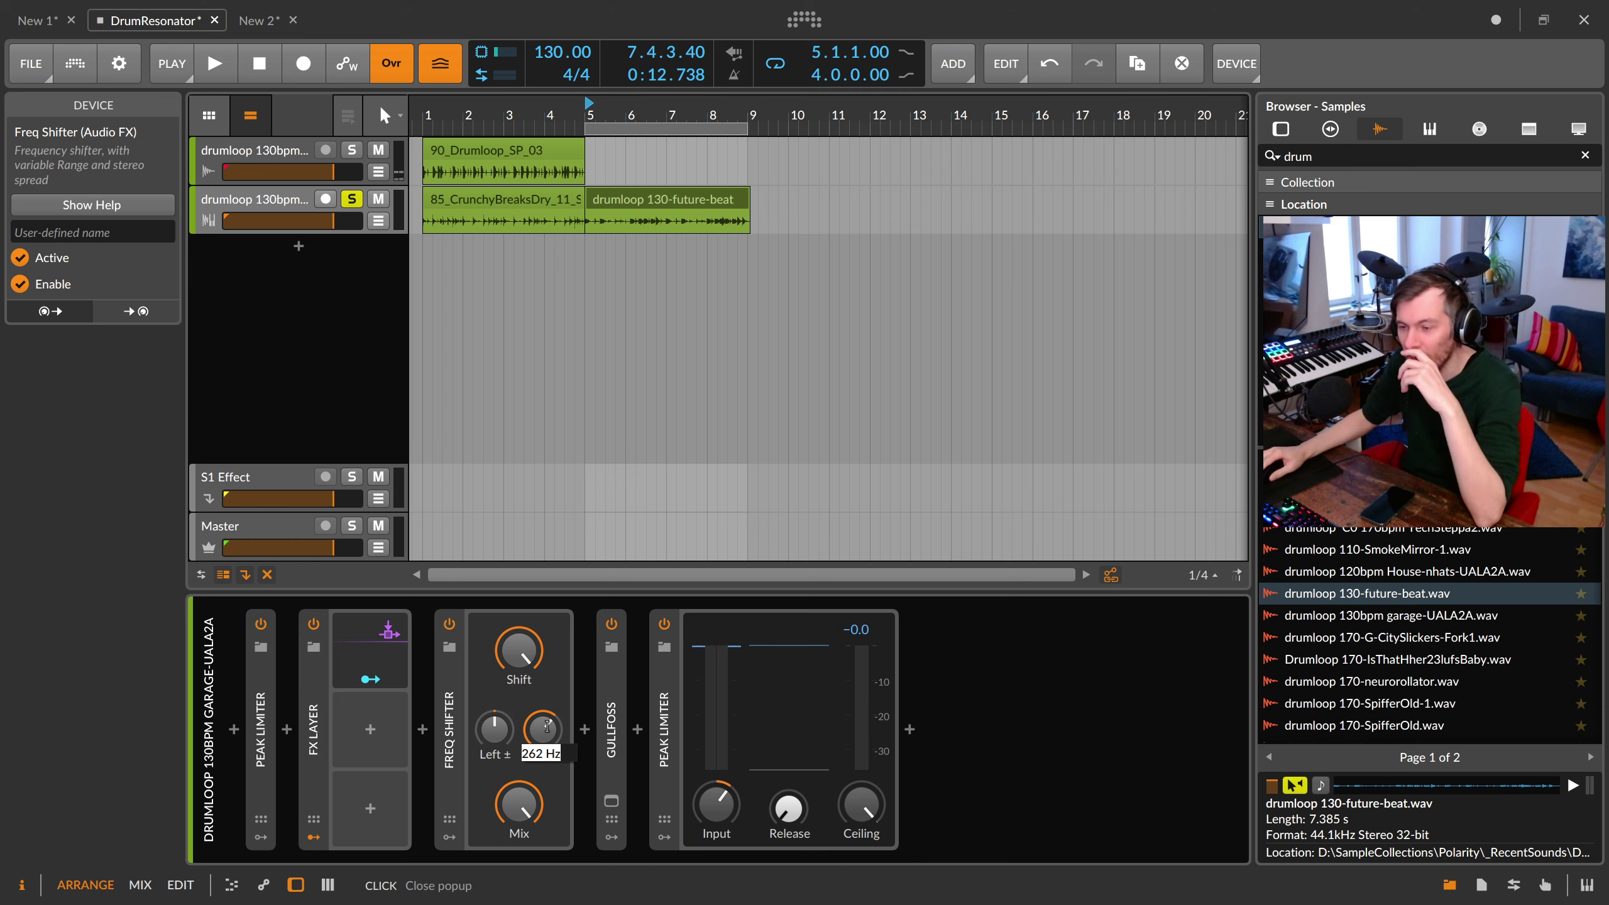
click(546, 726)
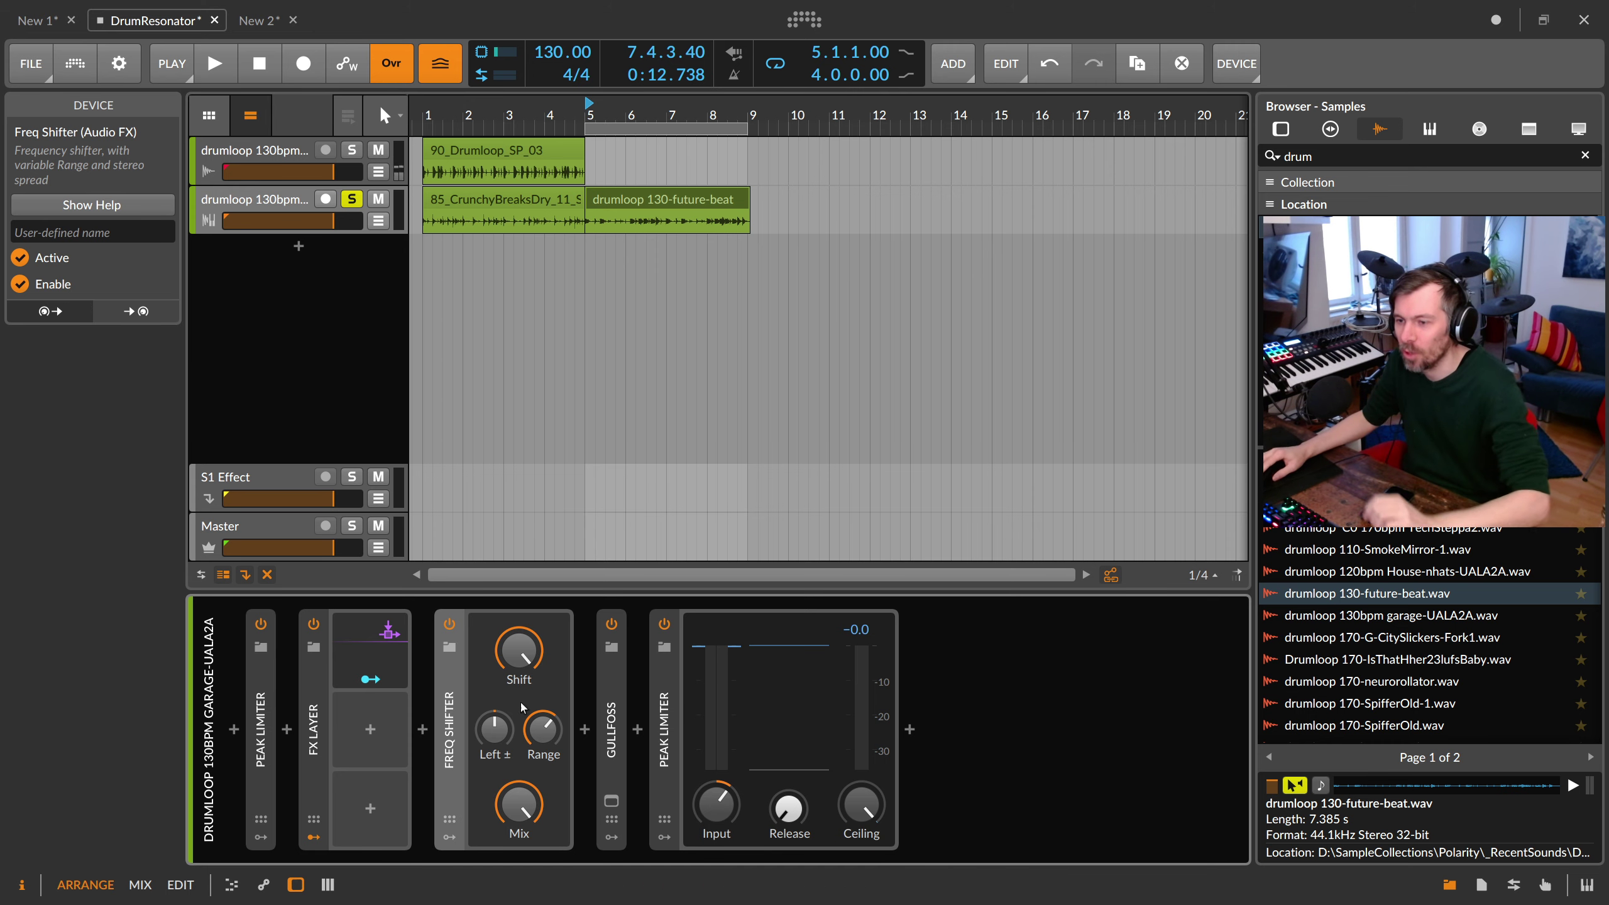
Step: Replace the Freq Shifter with a Comb tuned to 262 Hz (C3)
key(Delete)
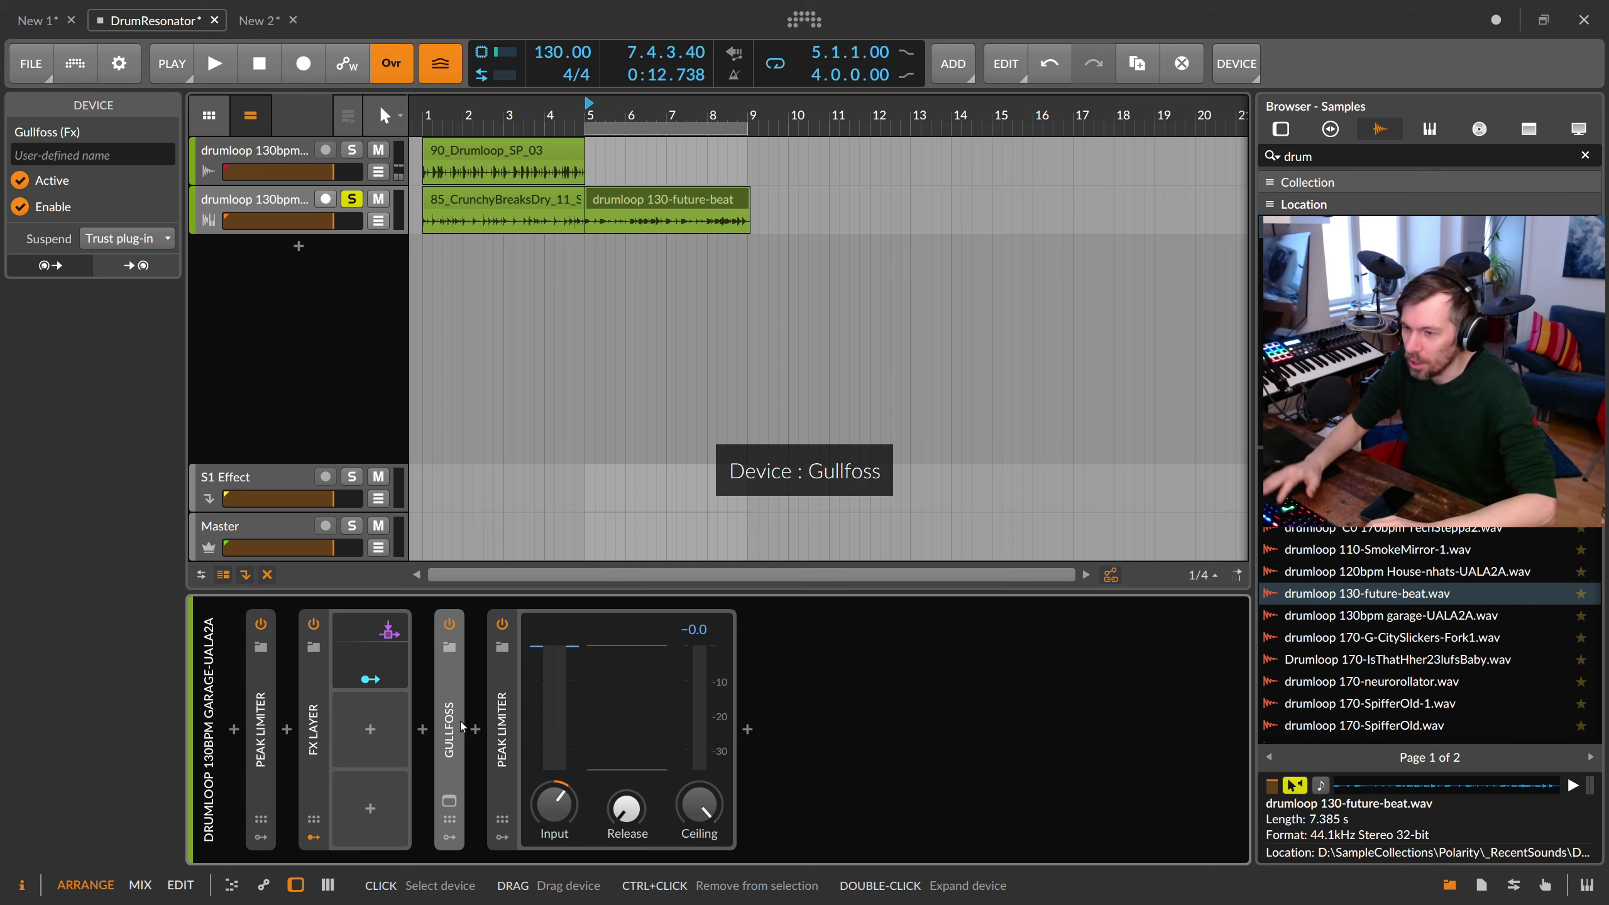
click(424, 730)
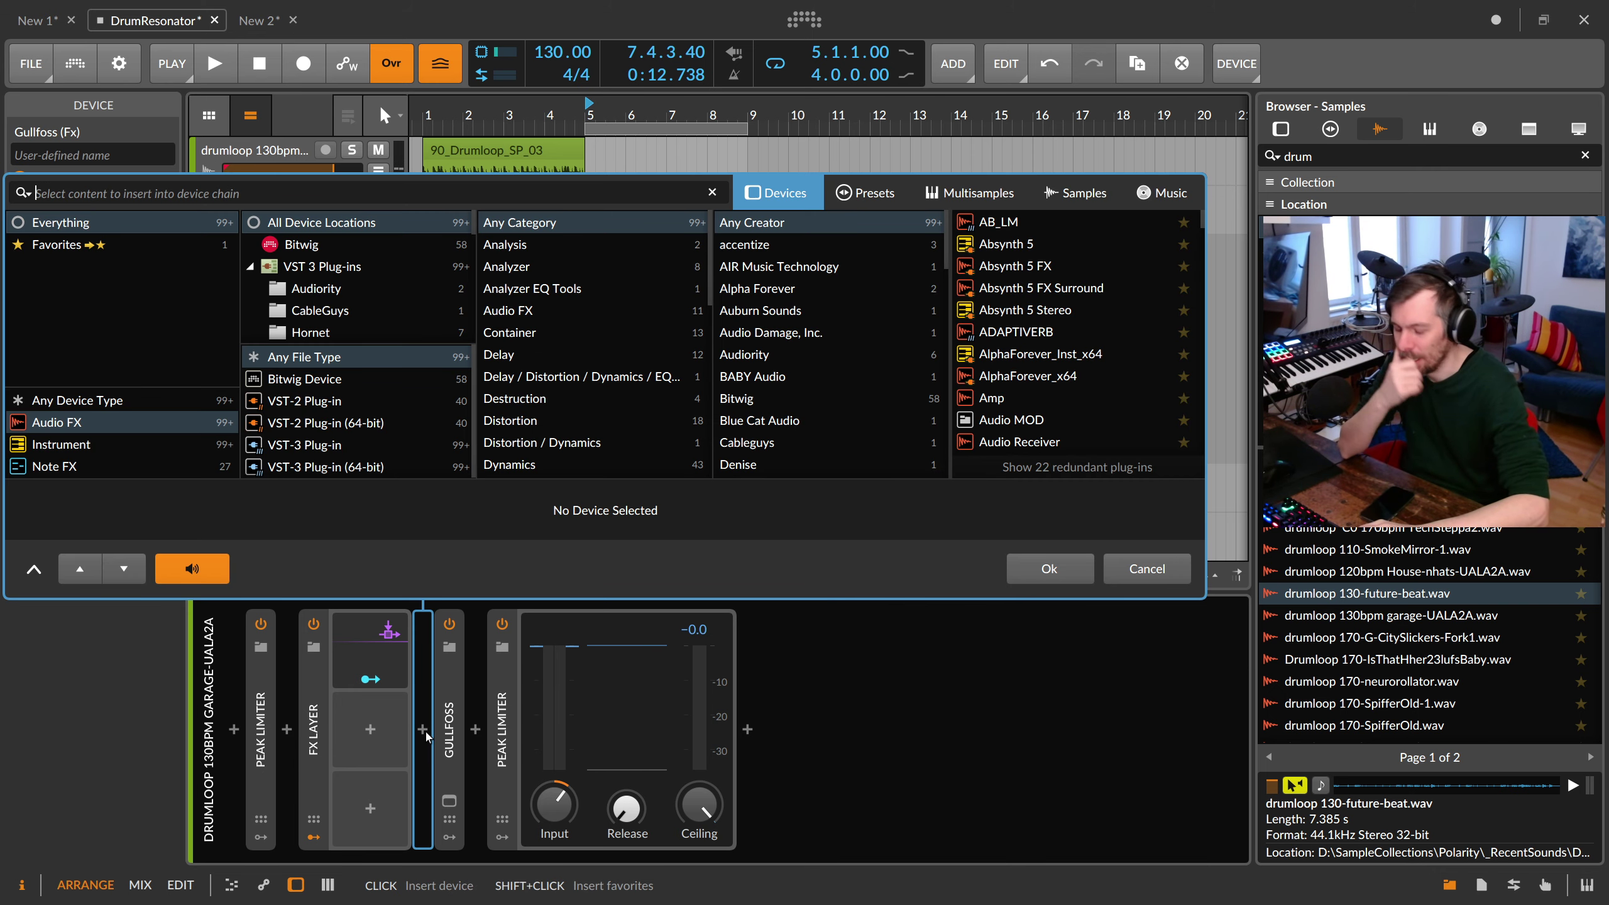
text(comb)
key(Return)
drag(586, 643, 574, 642)
drag(541, 805, 541, 811)
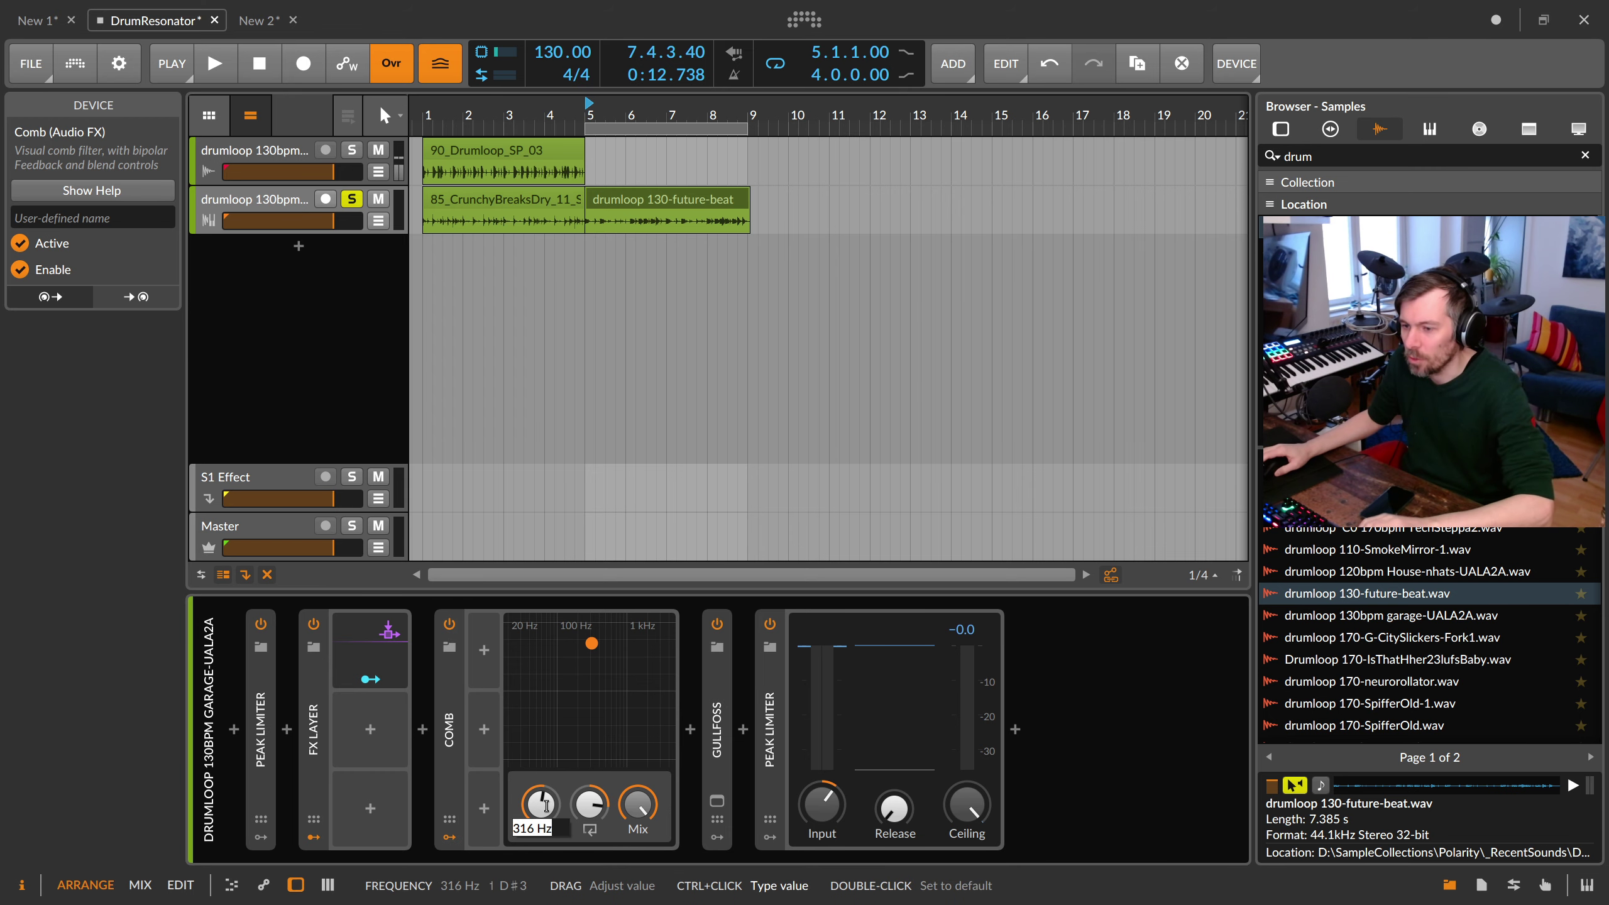
ctrl+click(541, 806)
text(262)
key(Return)
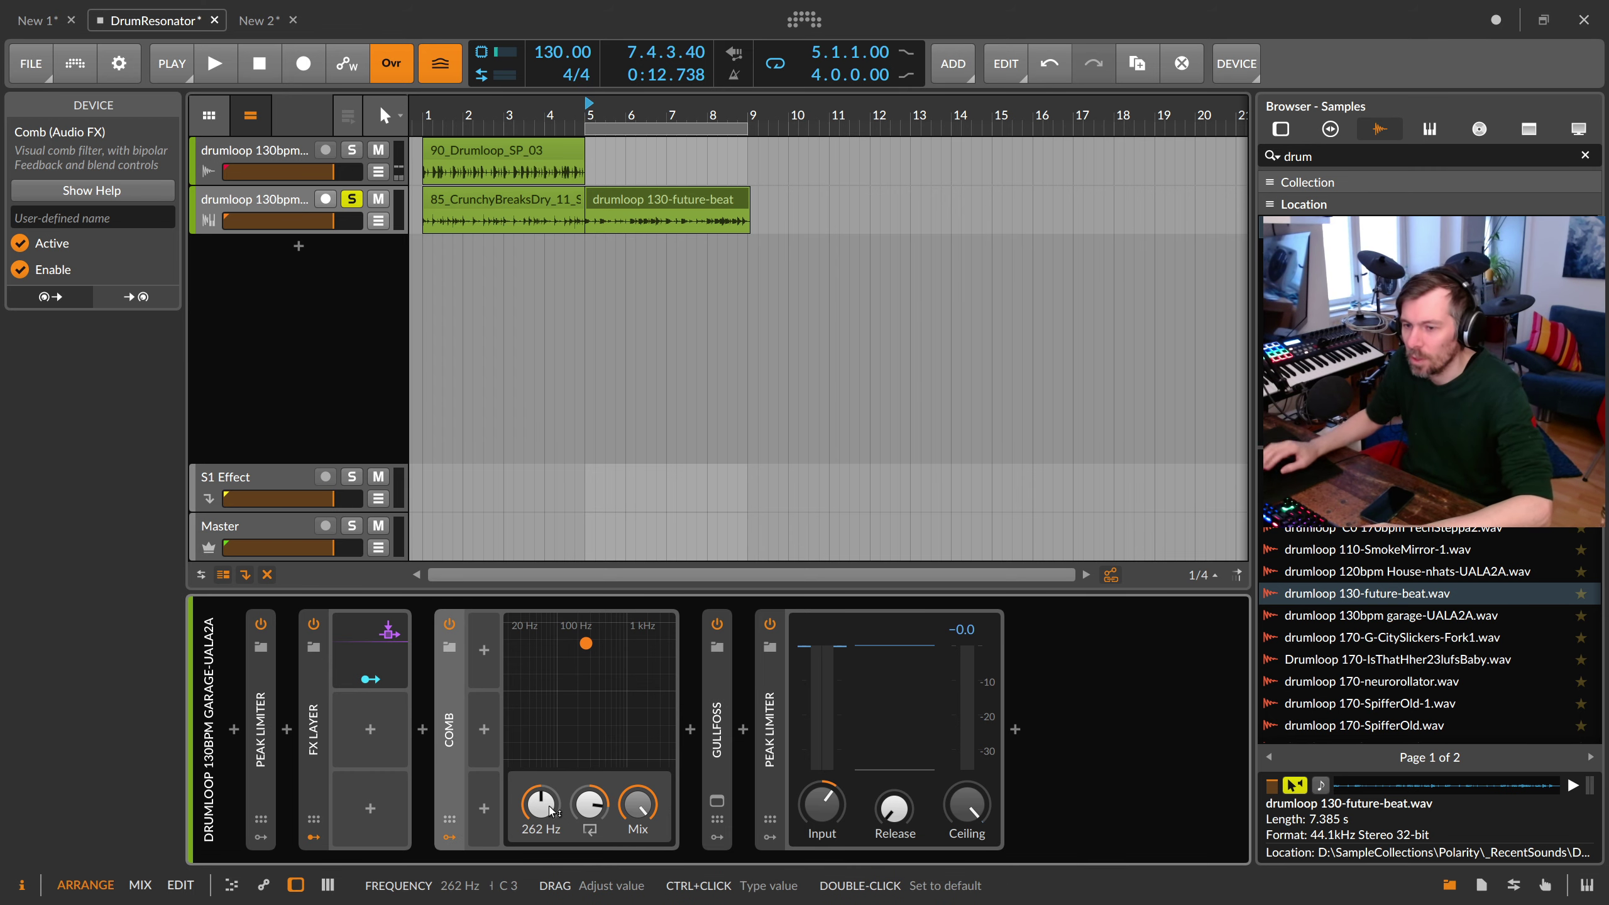
Step: Add a Minor Steps modulator to the Comb and map it to comb frequency
click(690, 729)
text(re)
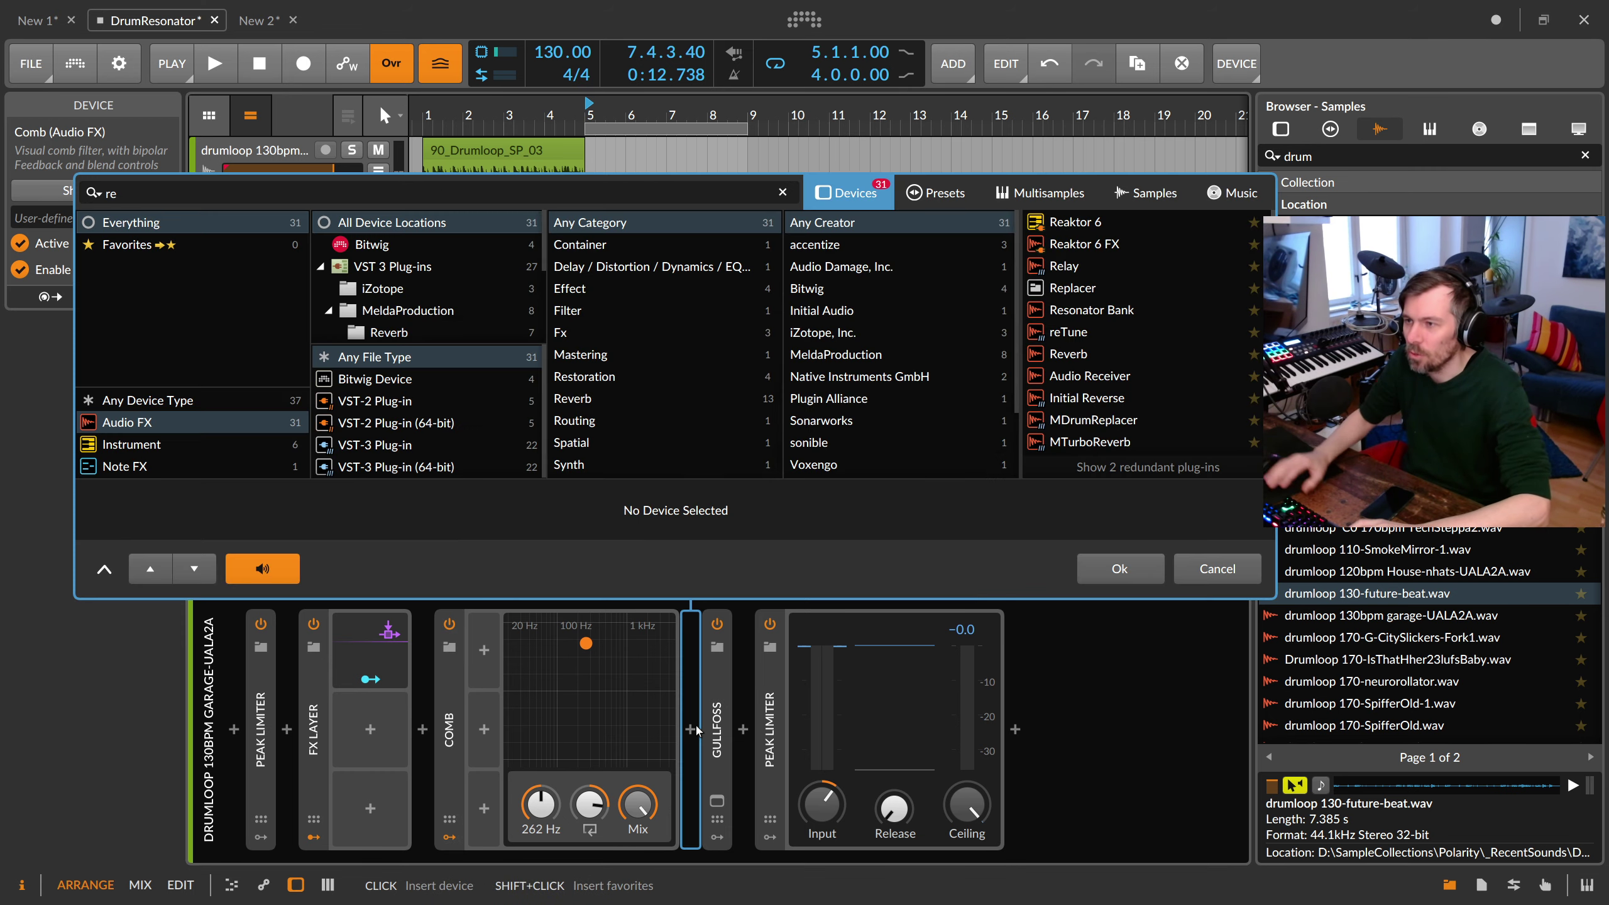
key(Escape)
click(516, 649)
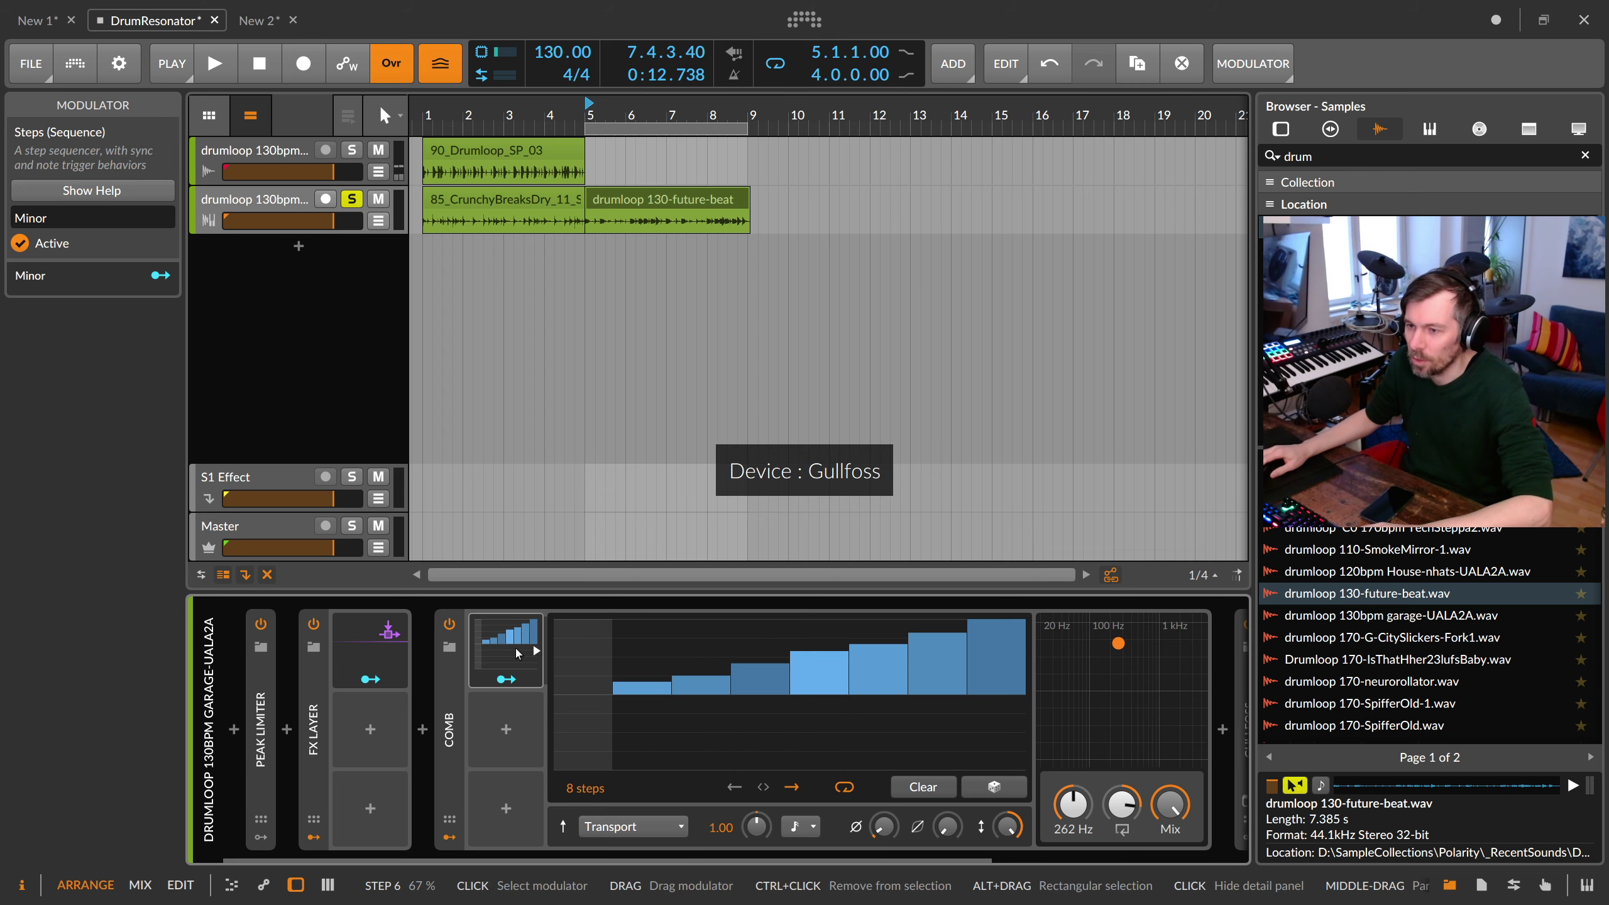
click(505, 680)
drag(586, 805, 586, 797)
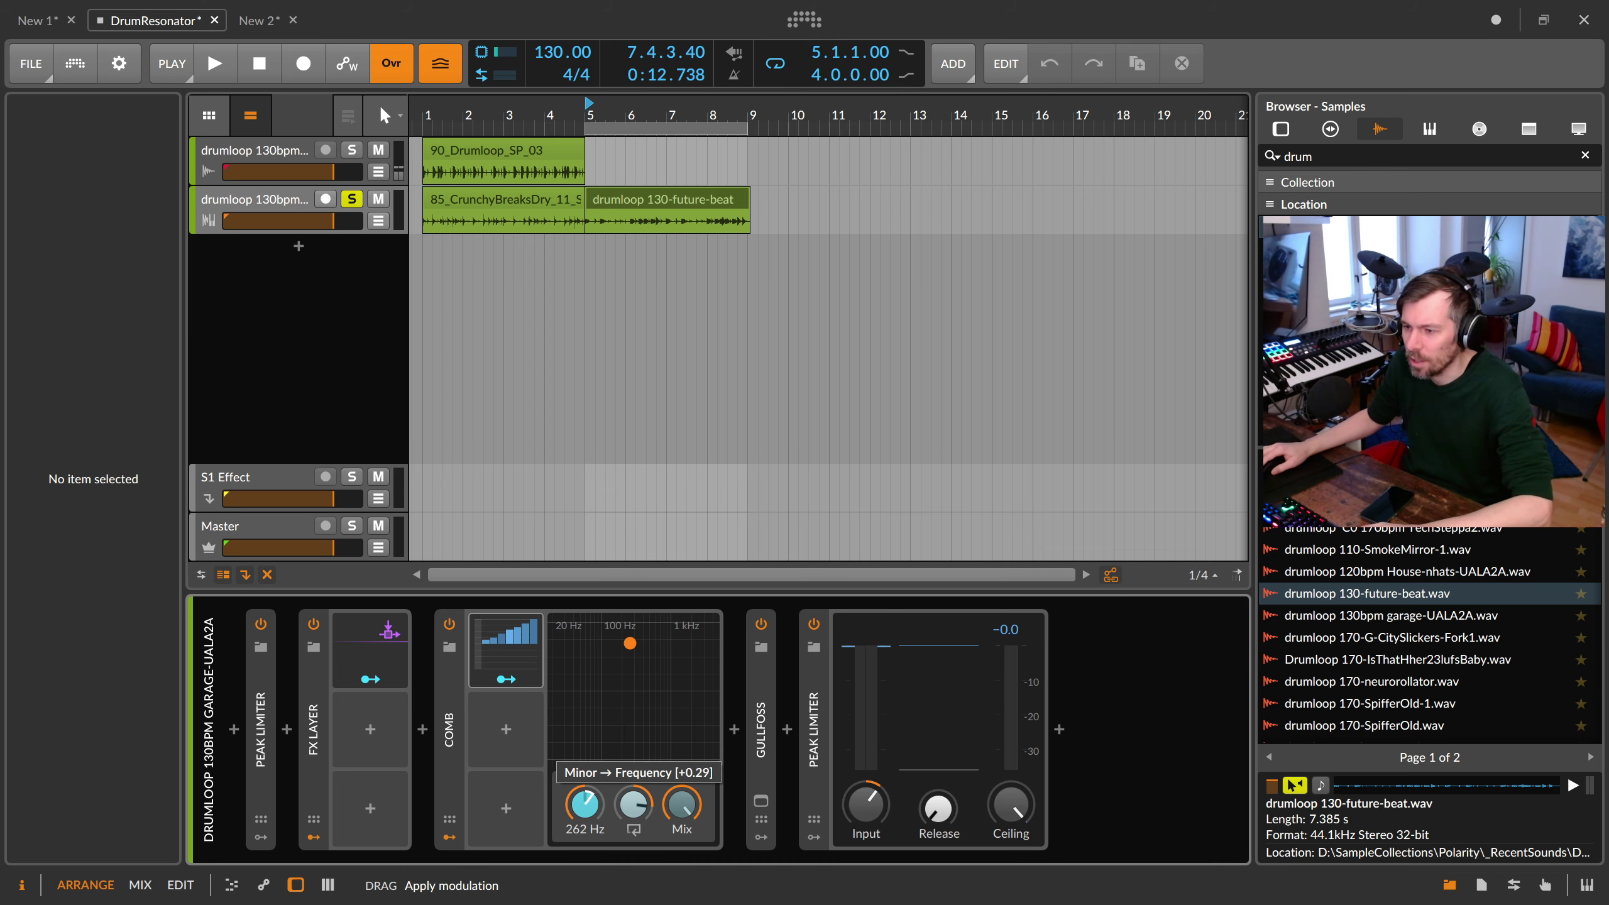
drag(585, 805, 588, 807)
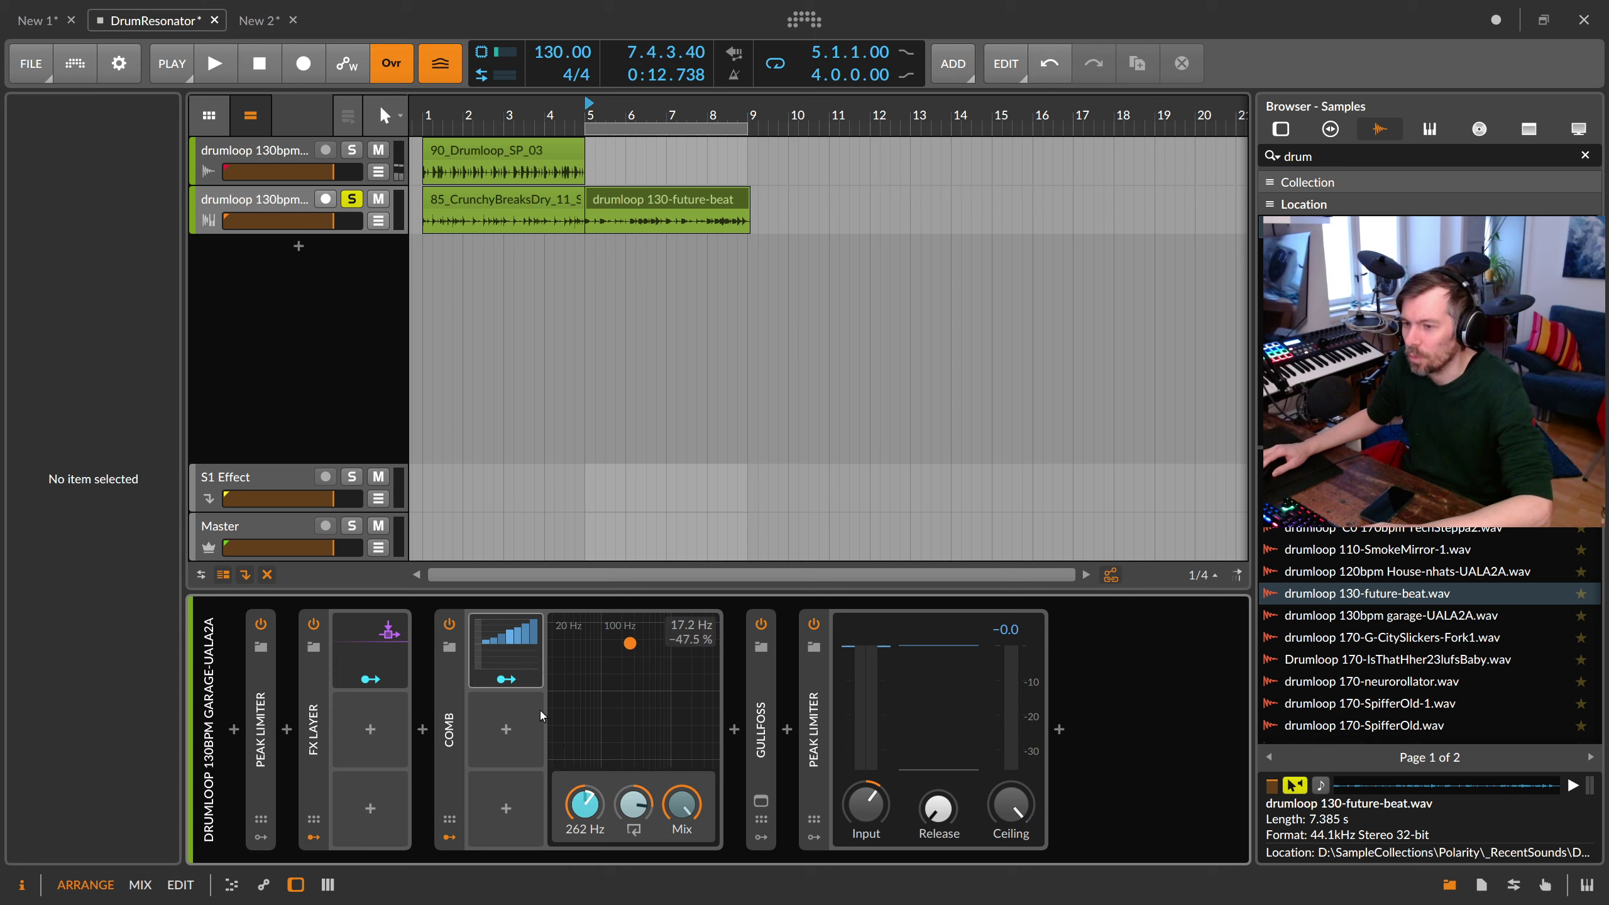
Step: Audition the Comb with feedback near 100% and the step rate at 8th notes
key(space)
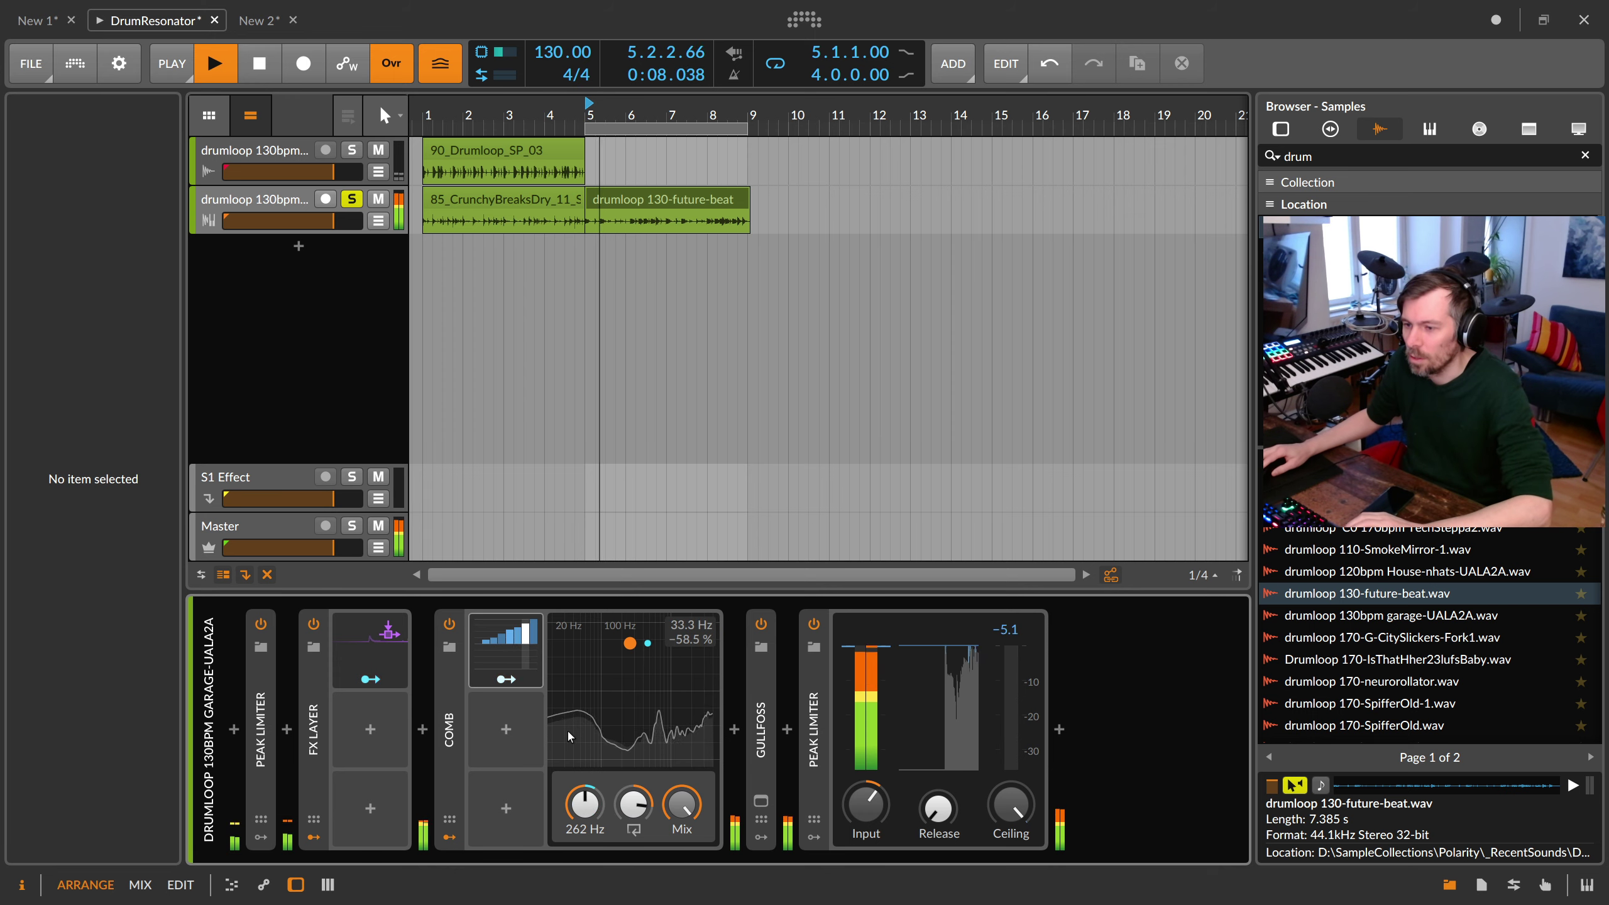
drag(634, 805, 633, 775)
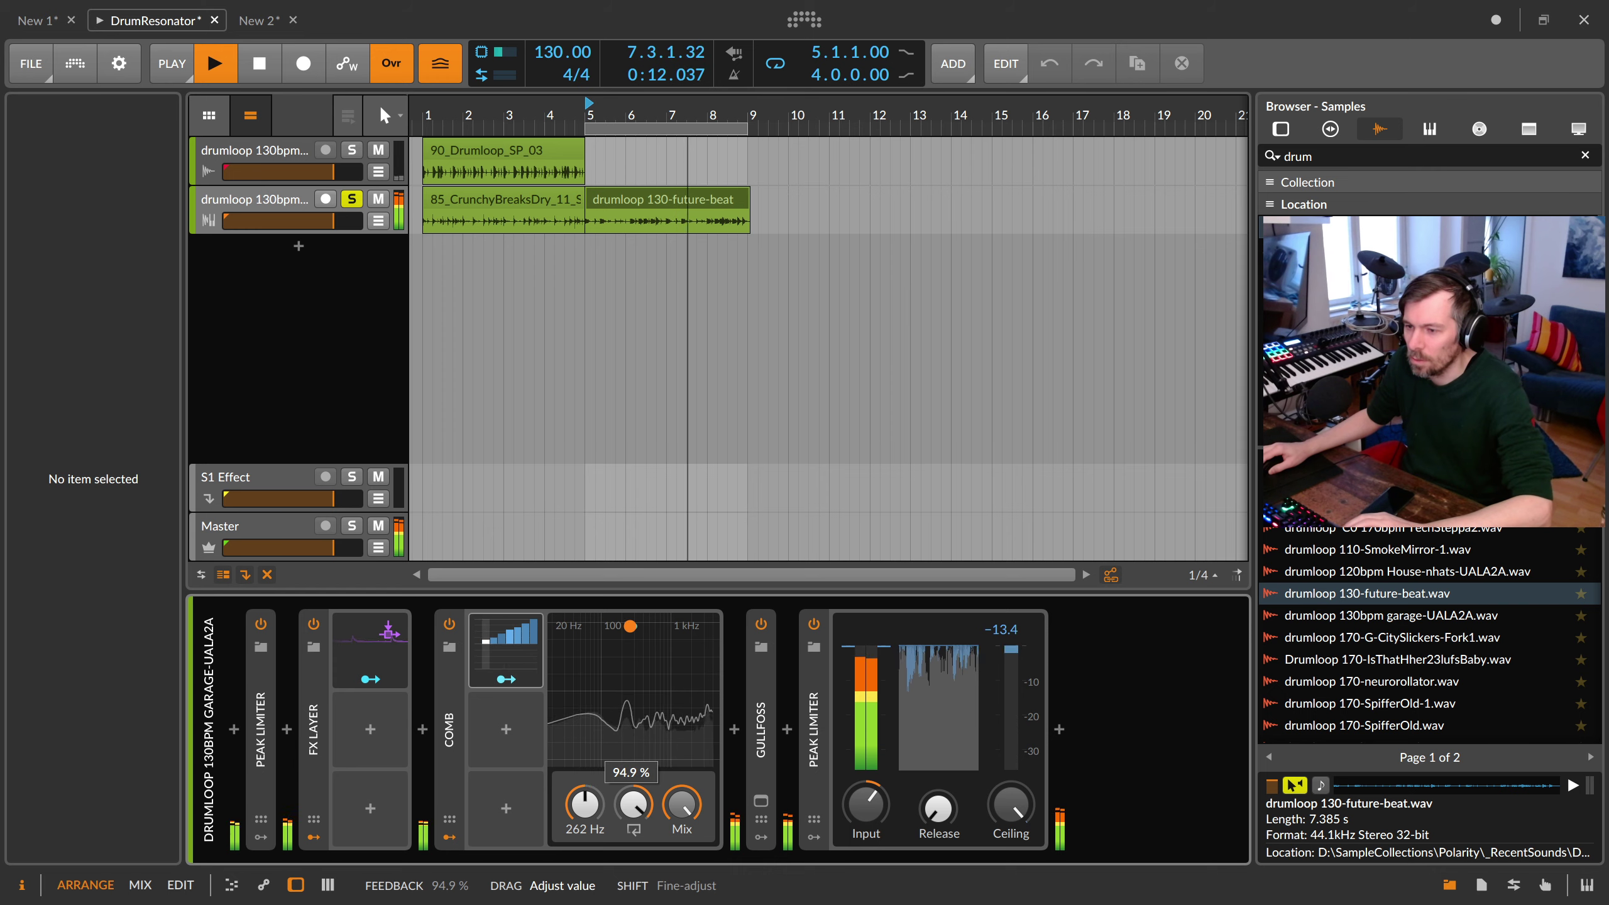
click(506, 648)
click(800, 827)
click(831, 489)
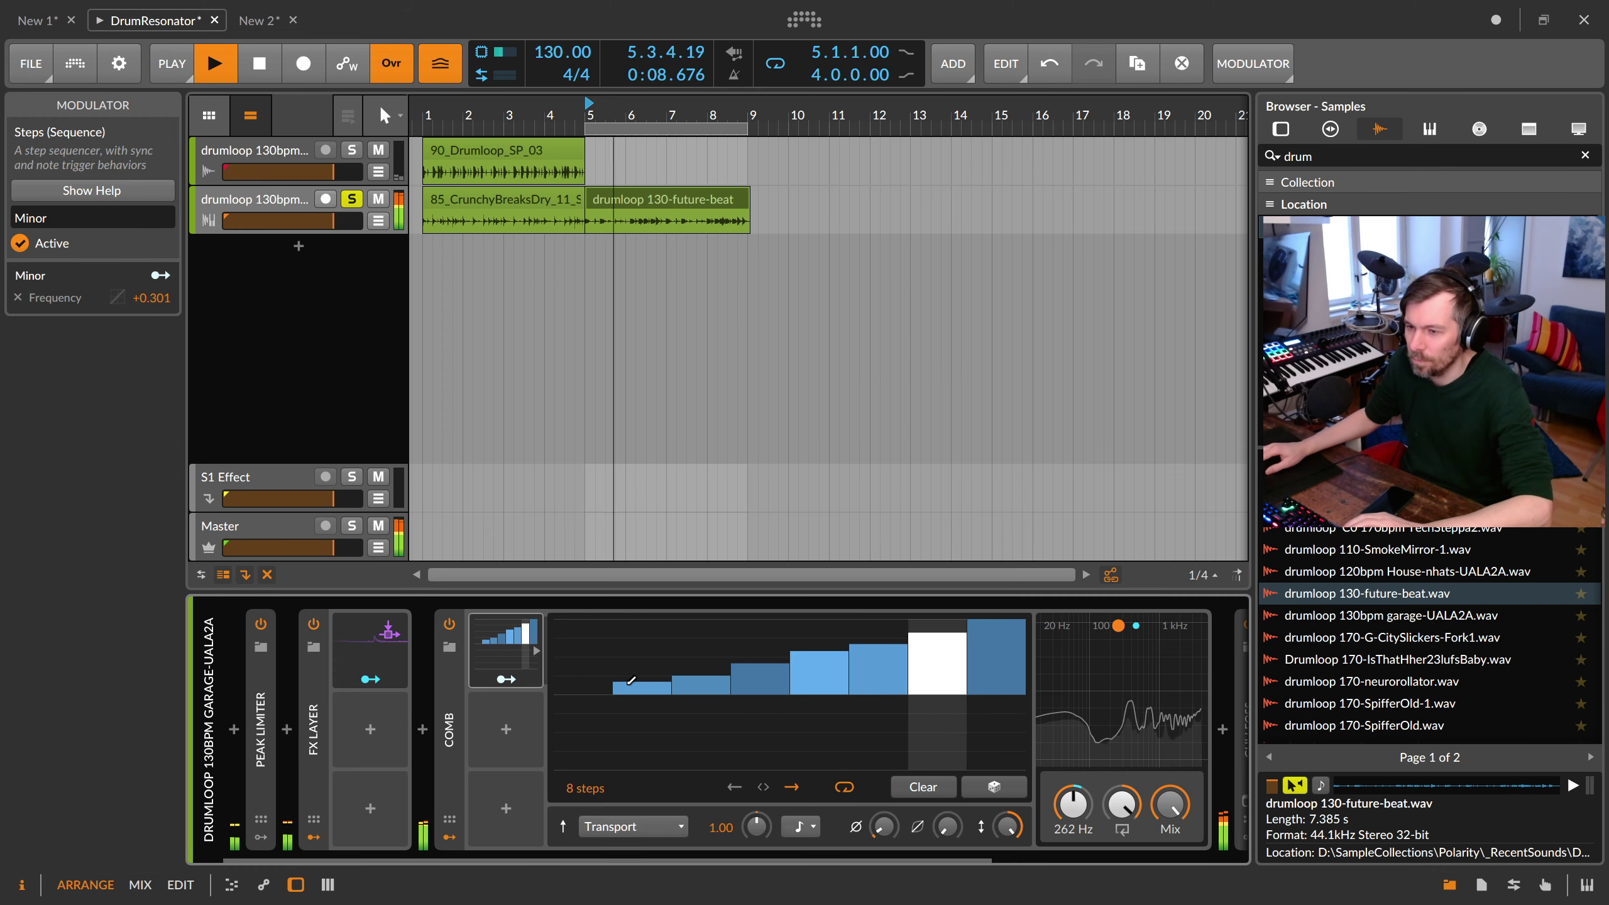
click(515, 680)
mouse_move(1123, 806)
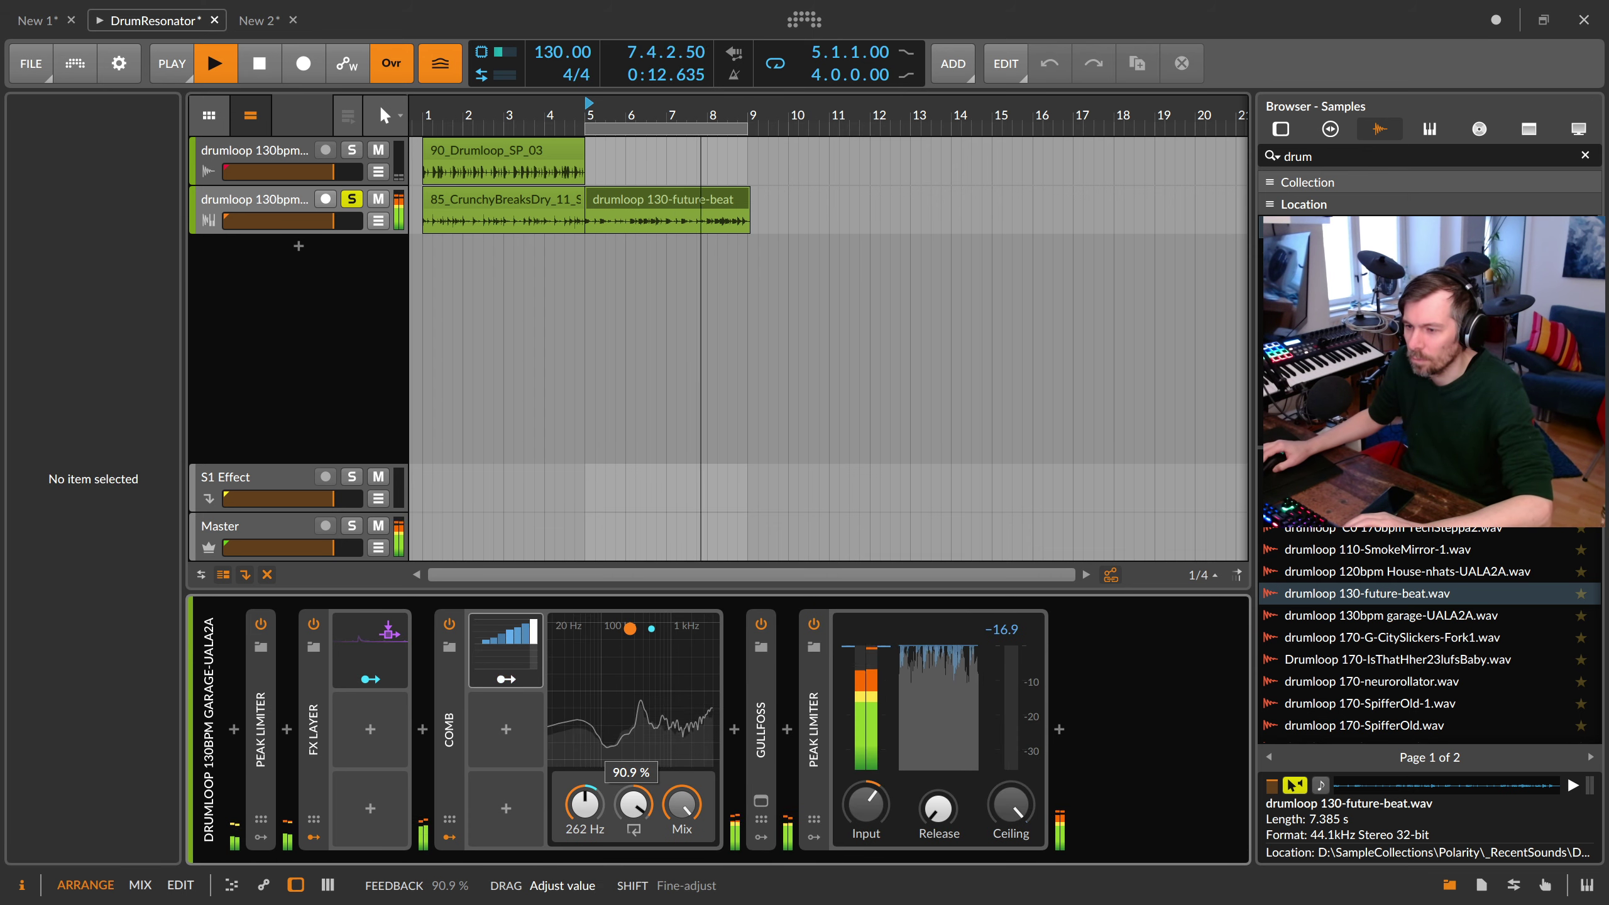
key(space)
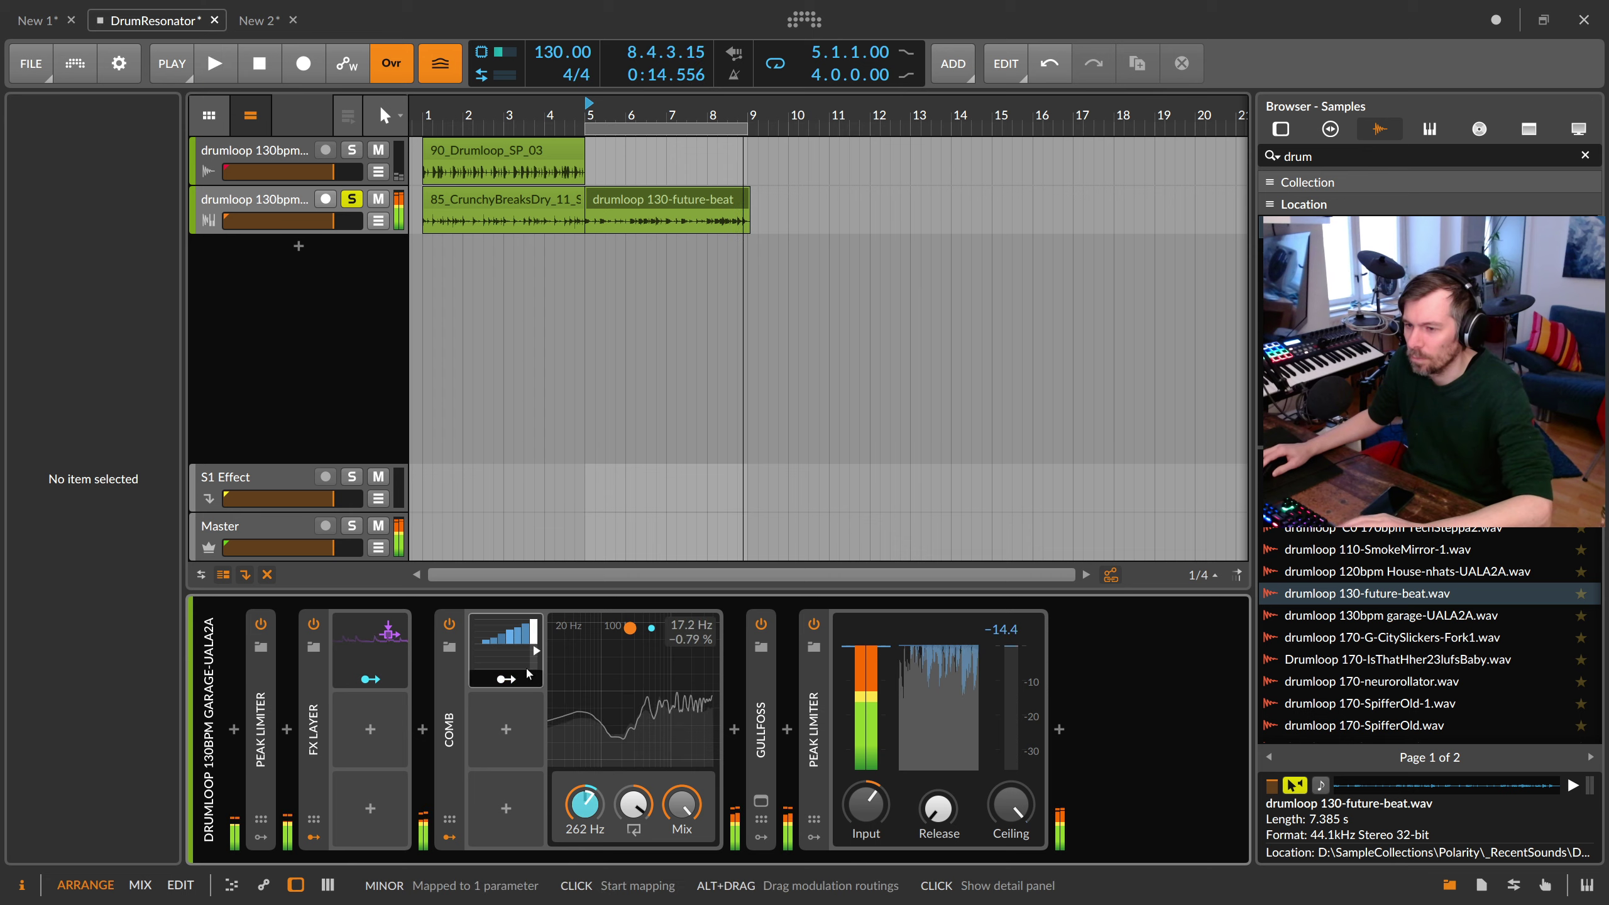
Step: Delete the Comb device from the chain
click(521, 662)
click(447, 687)
key(Delete)
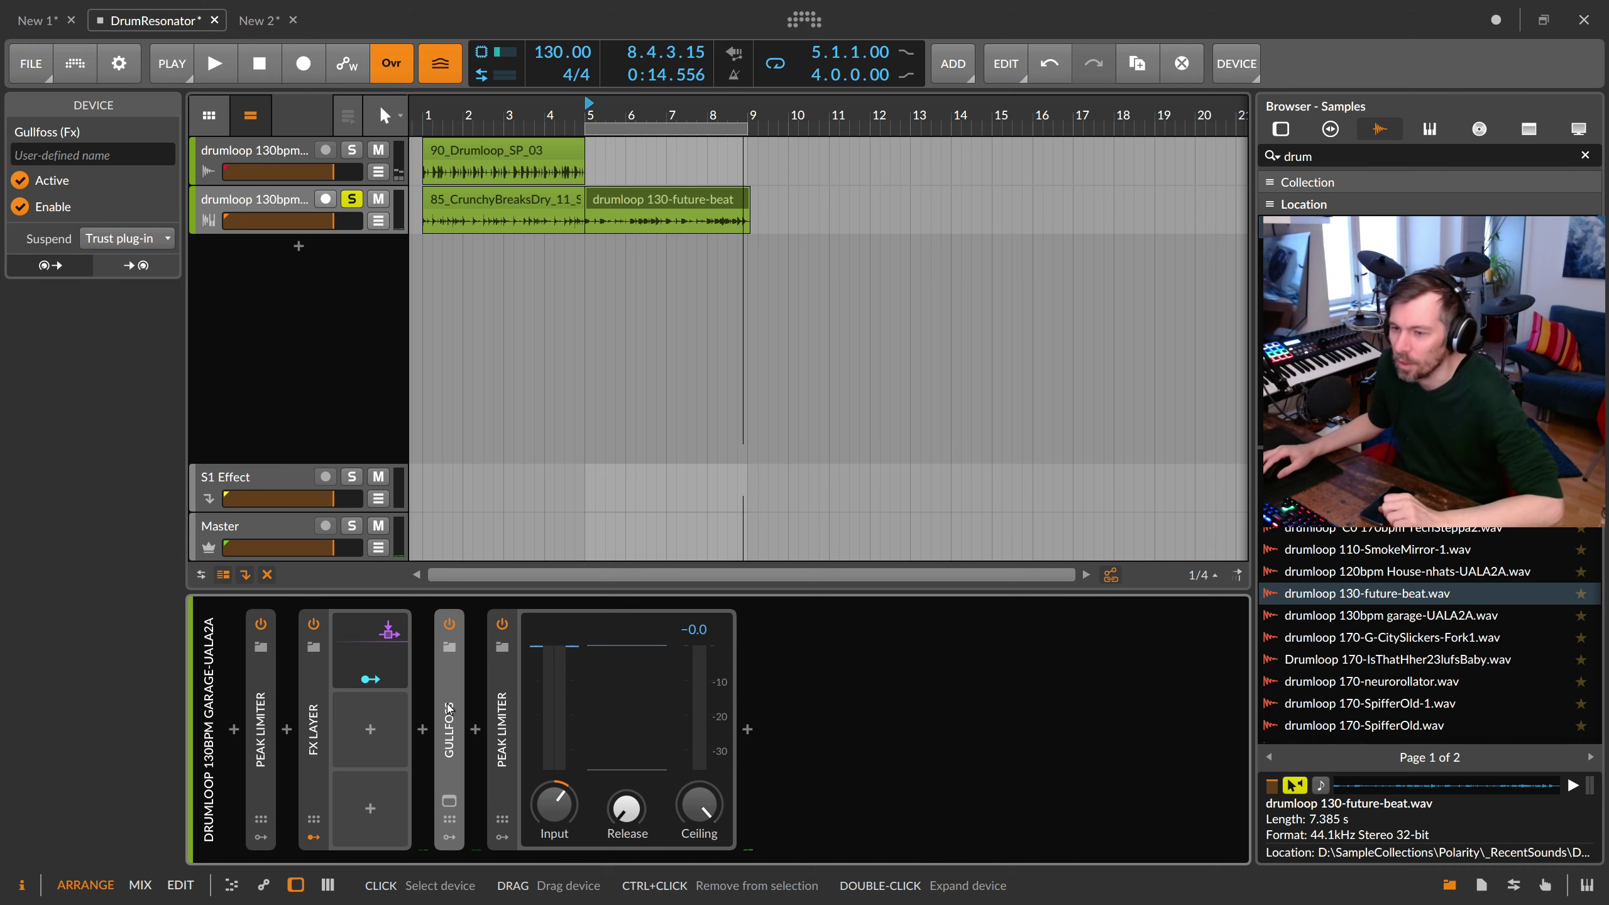
click(477, 732)
text(res)
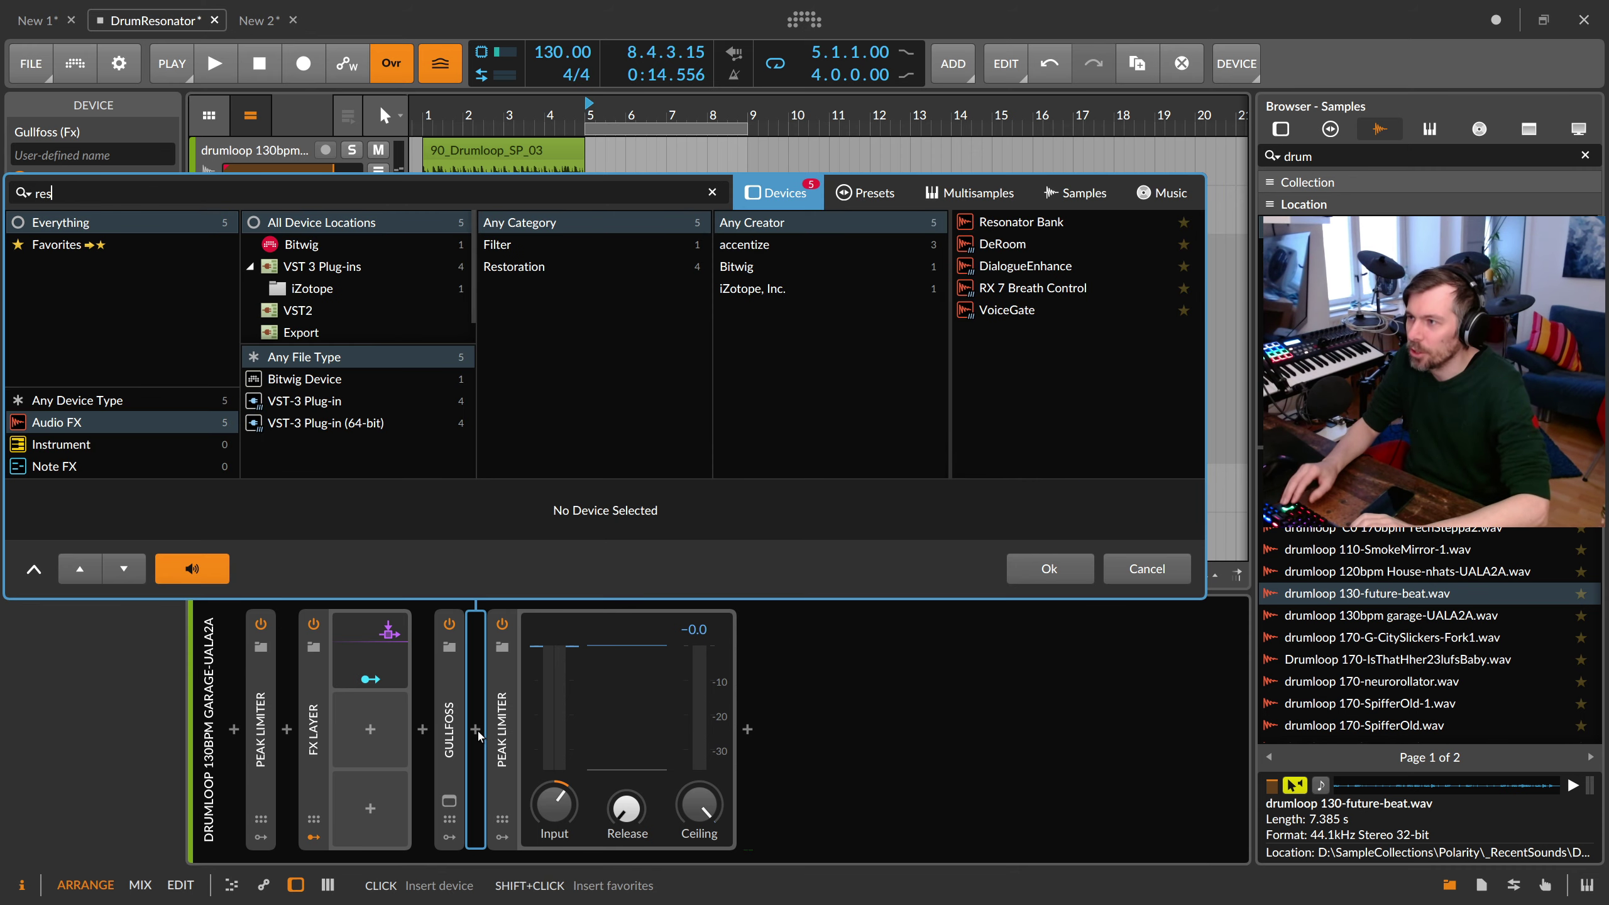
key(Down)
key(Return)
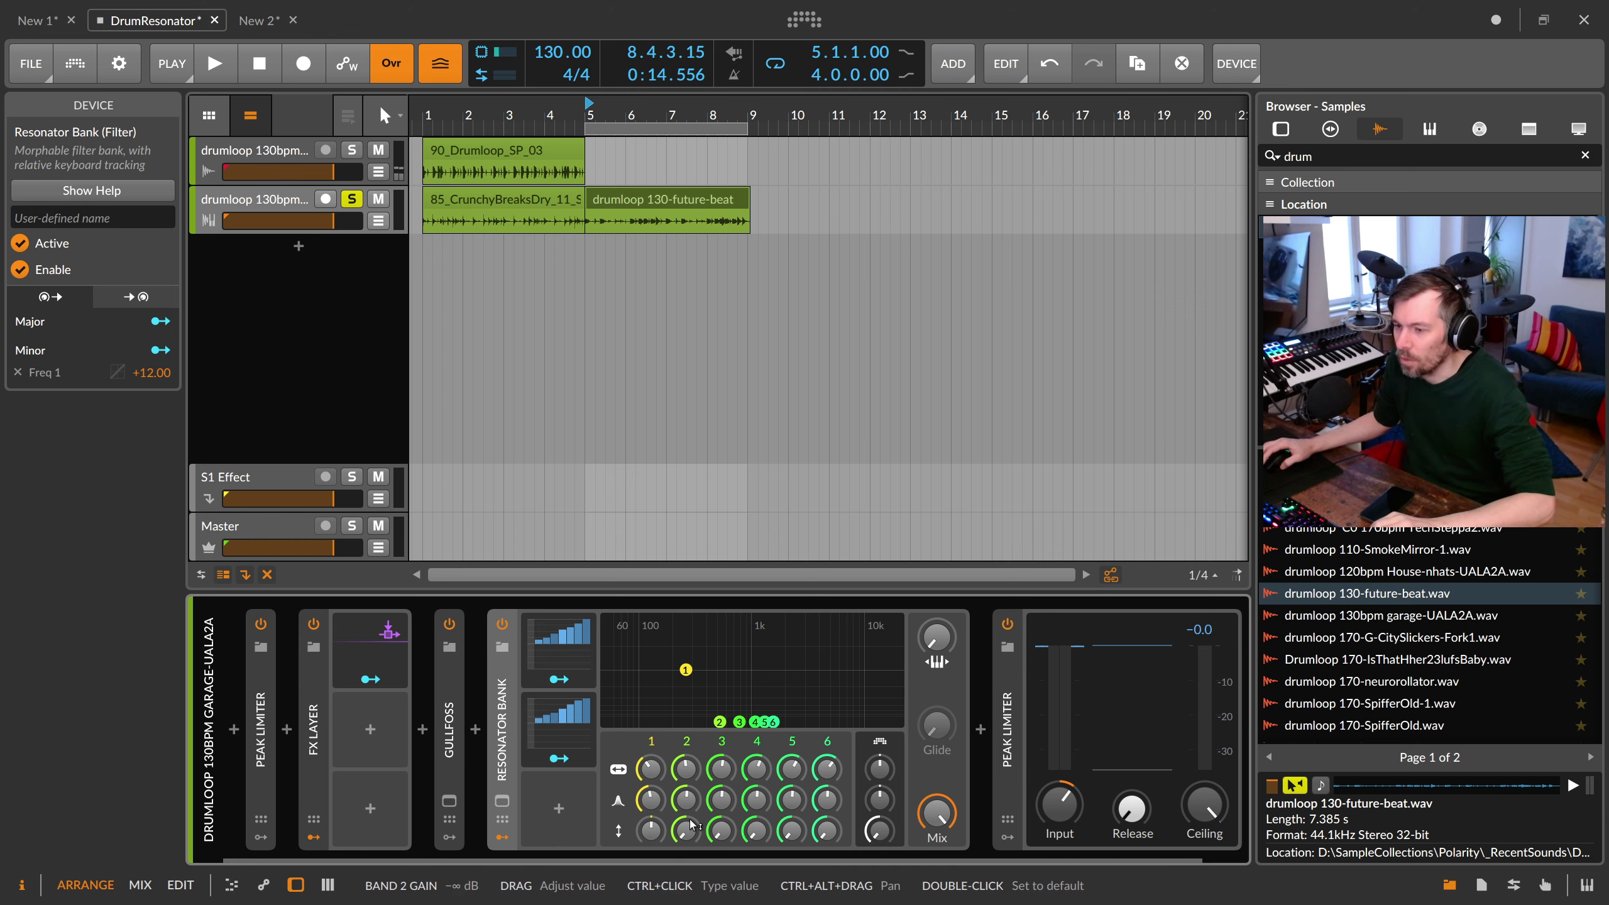
click(731, 833)
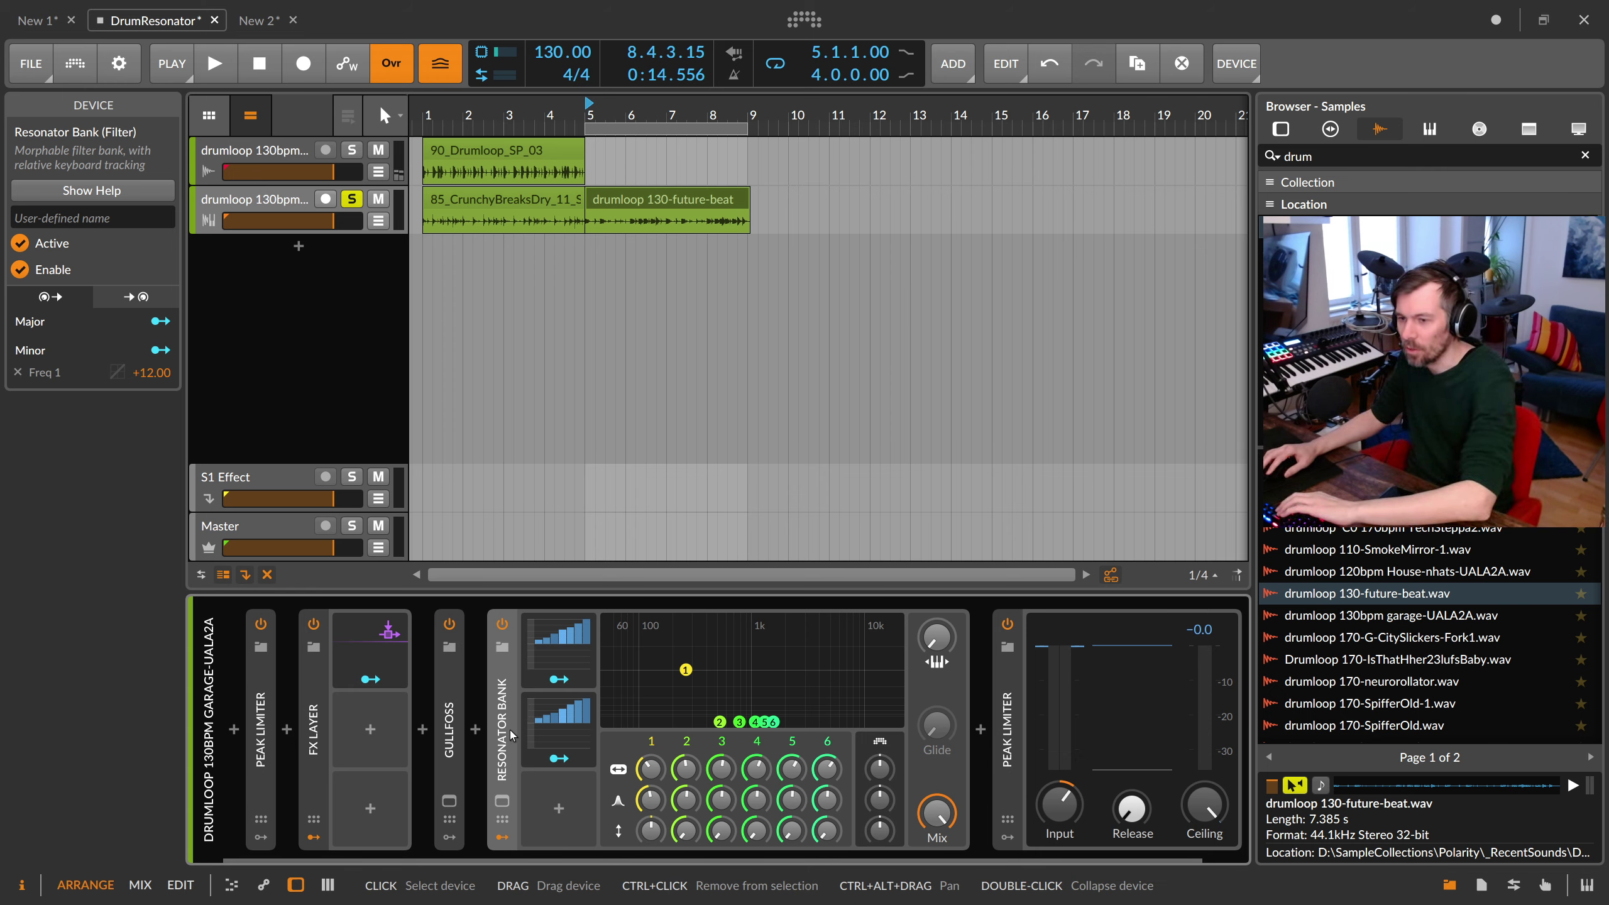
key(Delete)
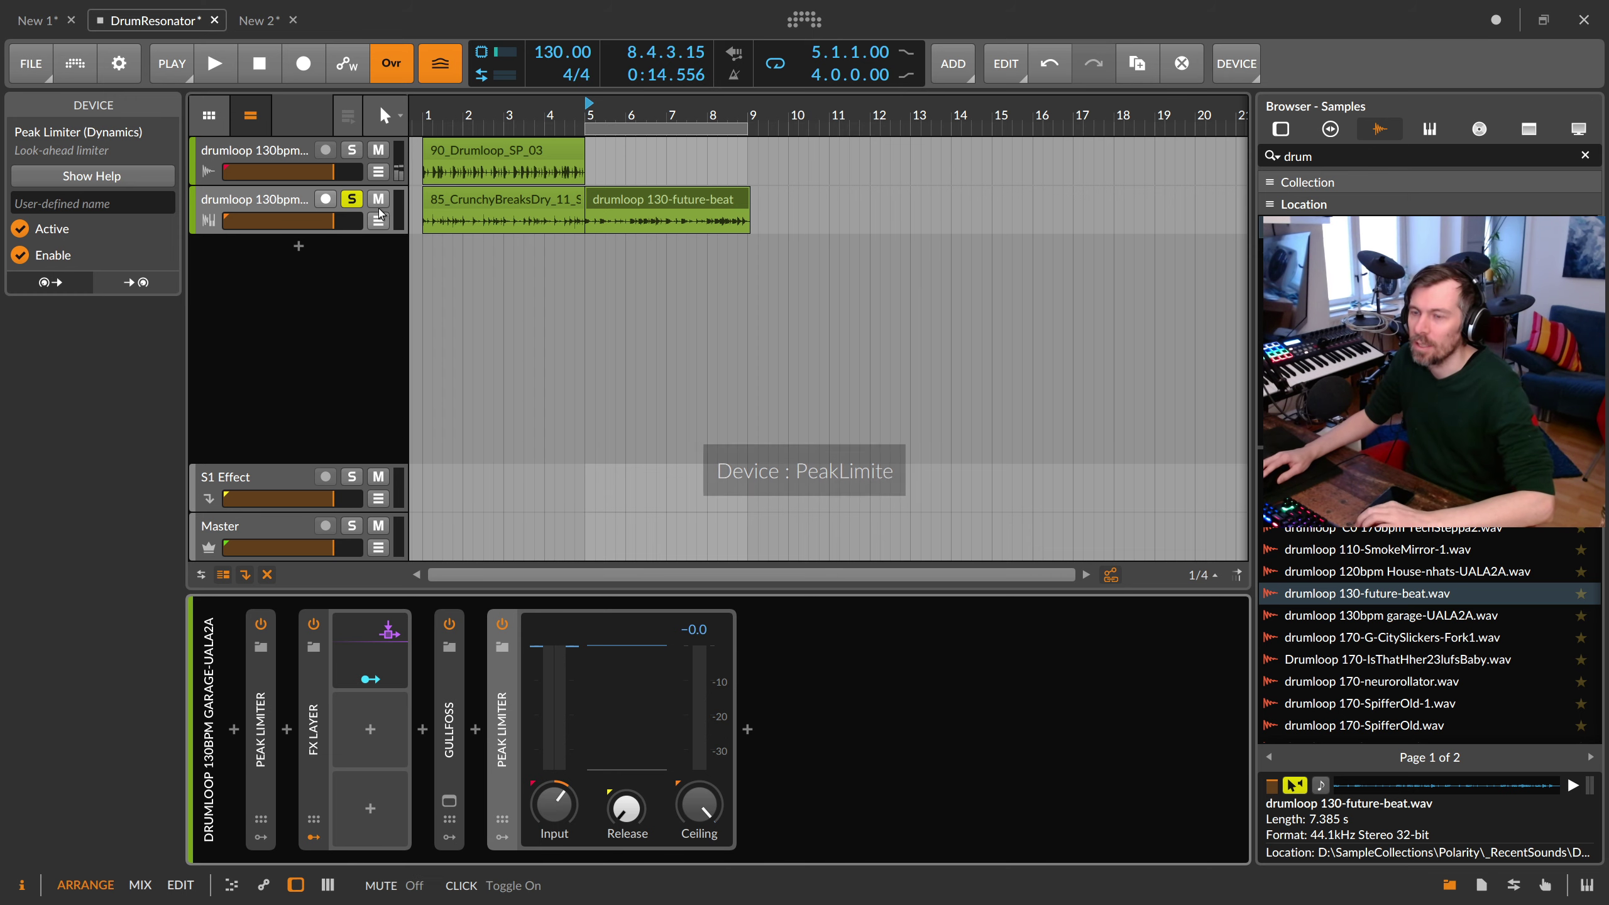
Step: Loop bars 1–5 at 85 BPM, start playback, and expand the FX Layer's layers
click(460, 198)
drag(576, 127, 427, 127)
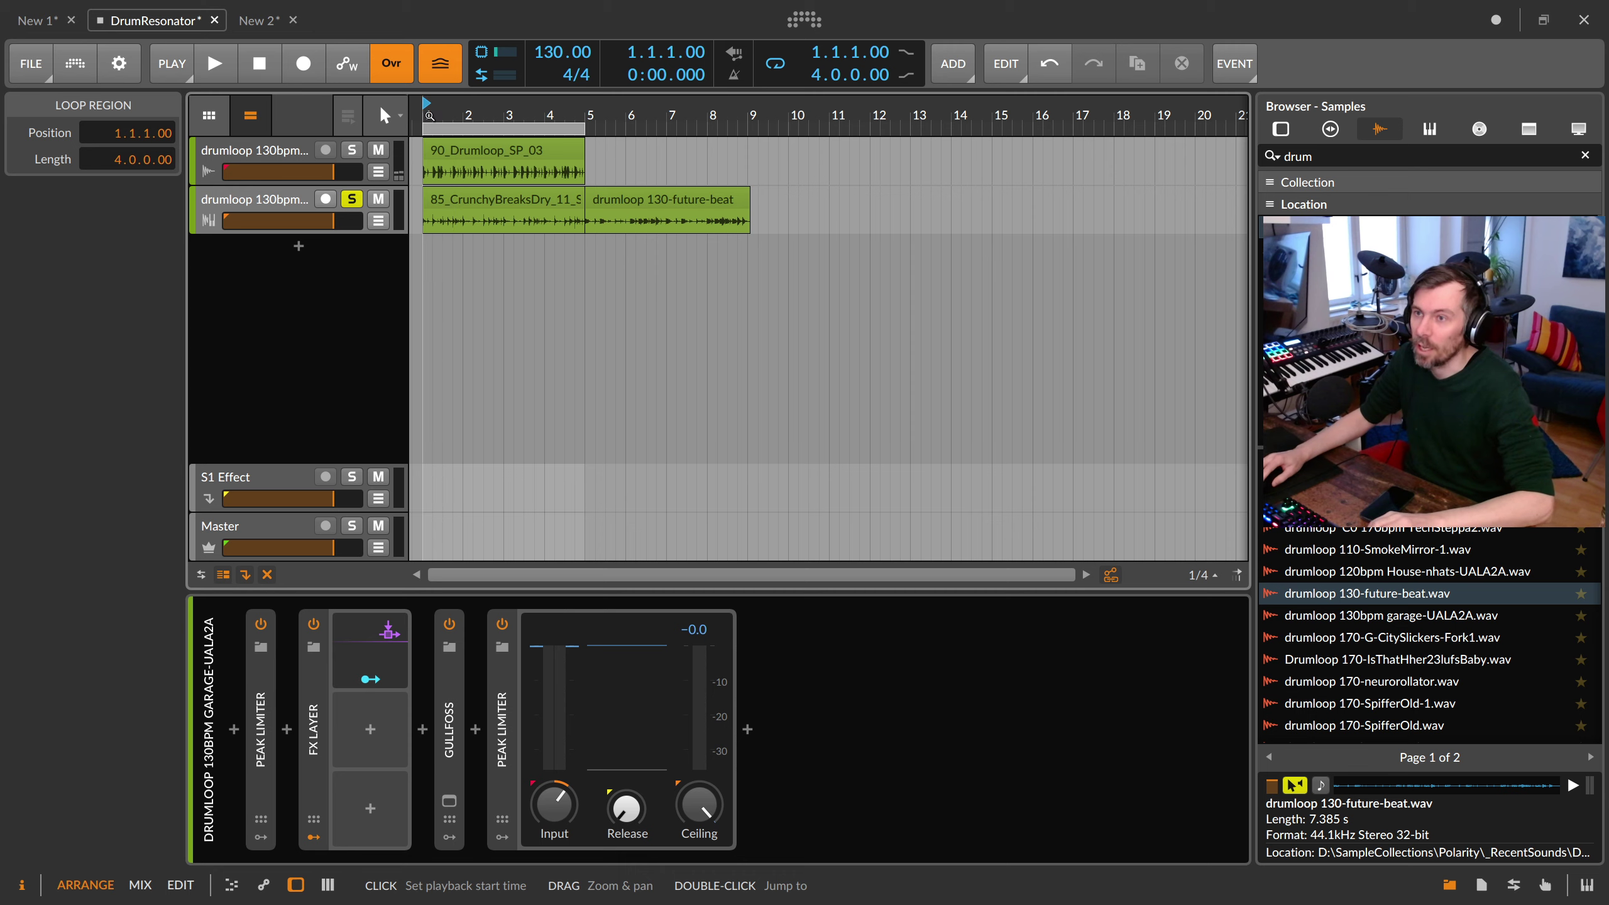
double_click(574, 53)
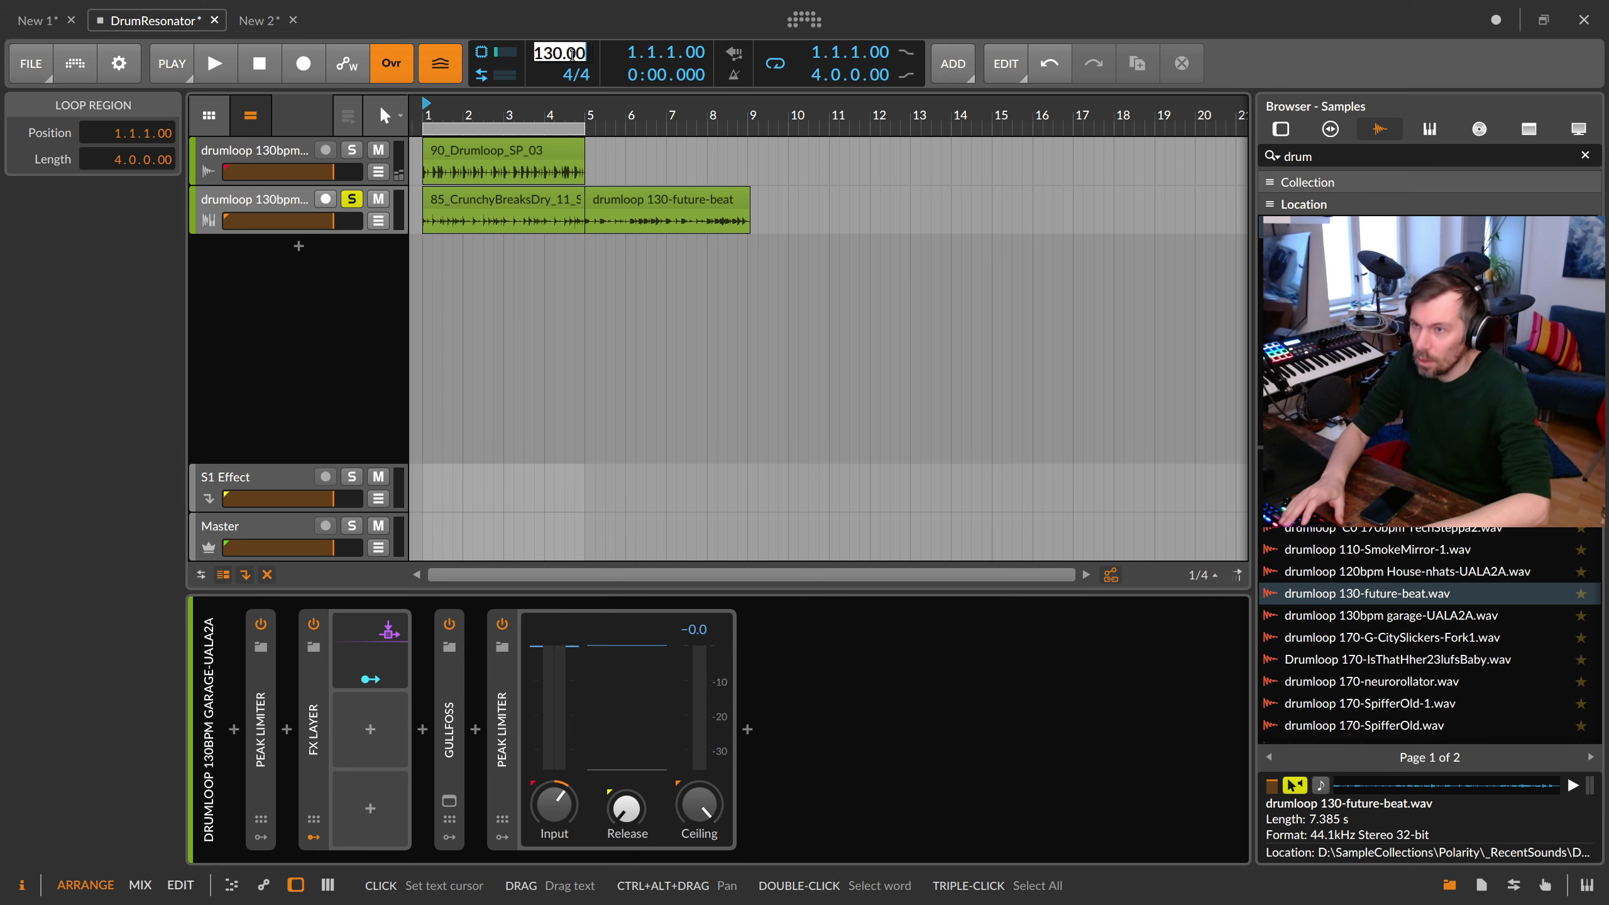
text(85)
key(Return)
key(space)
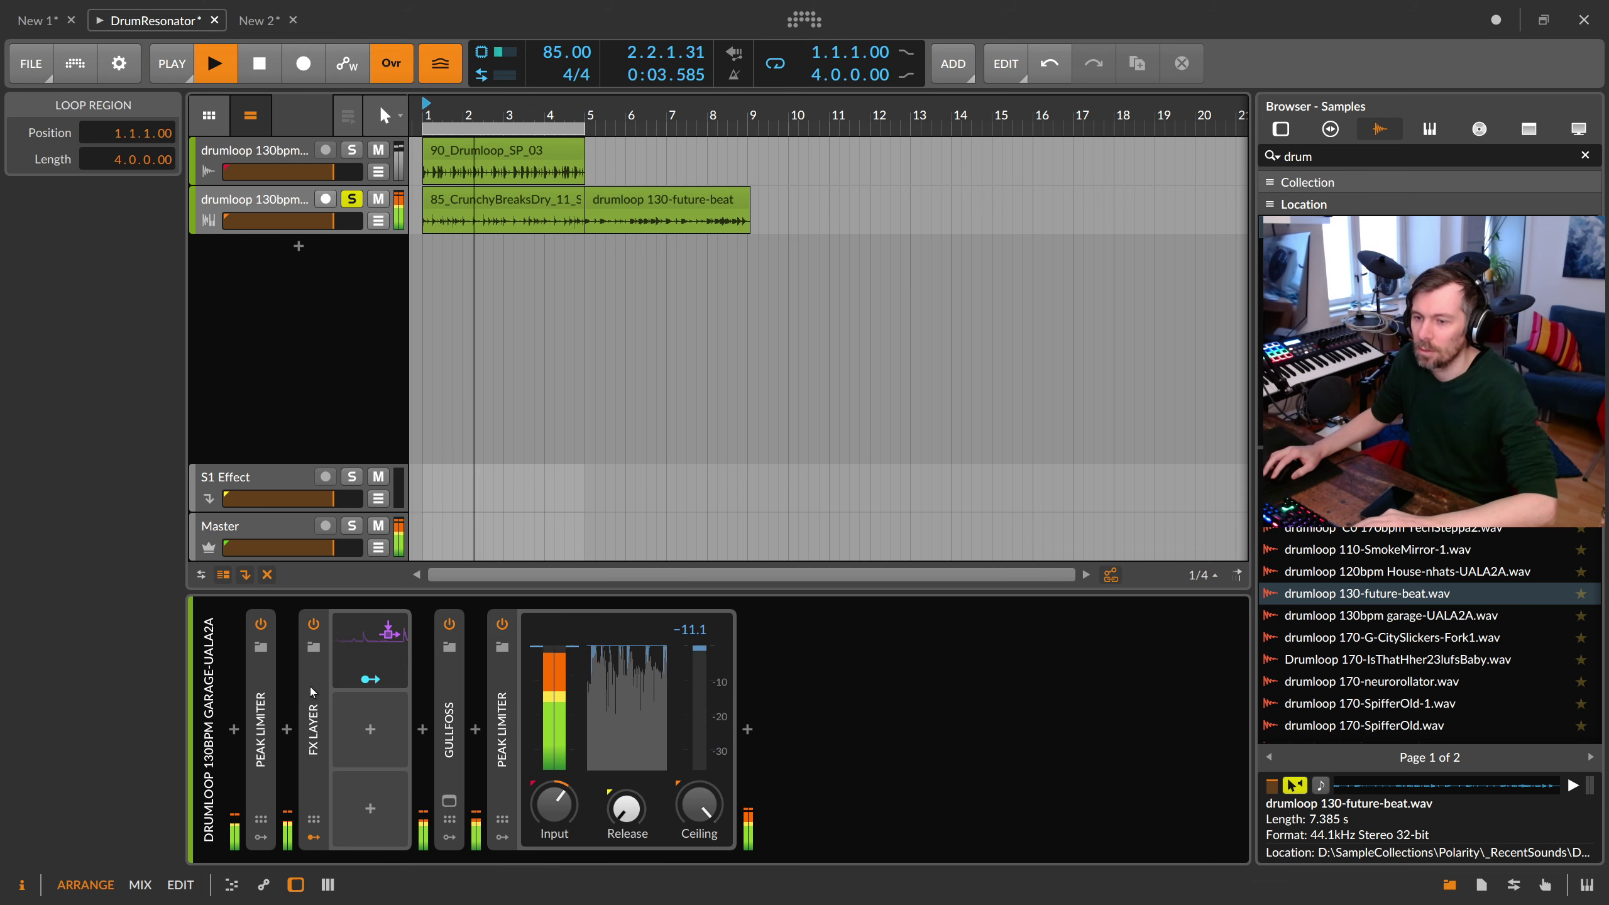
click(363, 736)
Step: Open and close the Resonator Bank layer chain twice, leaving it closed
click(487, 636)
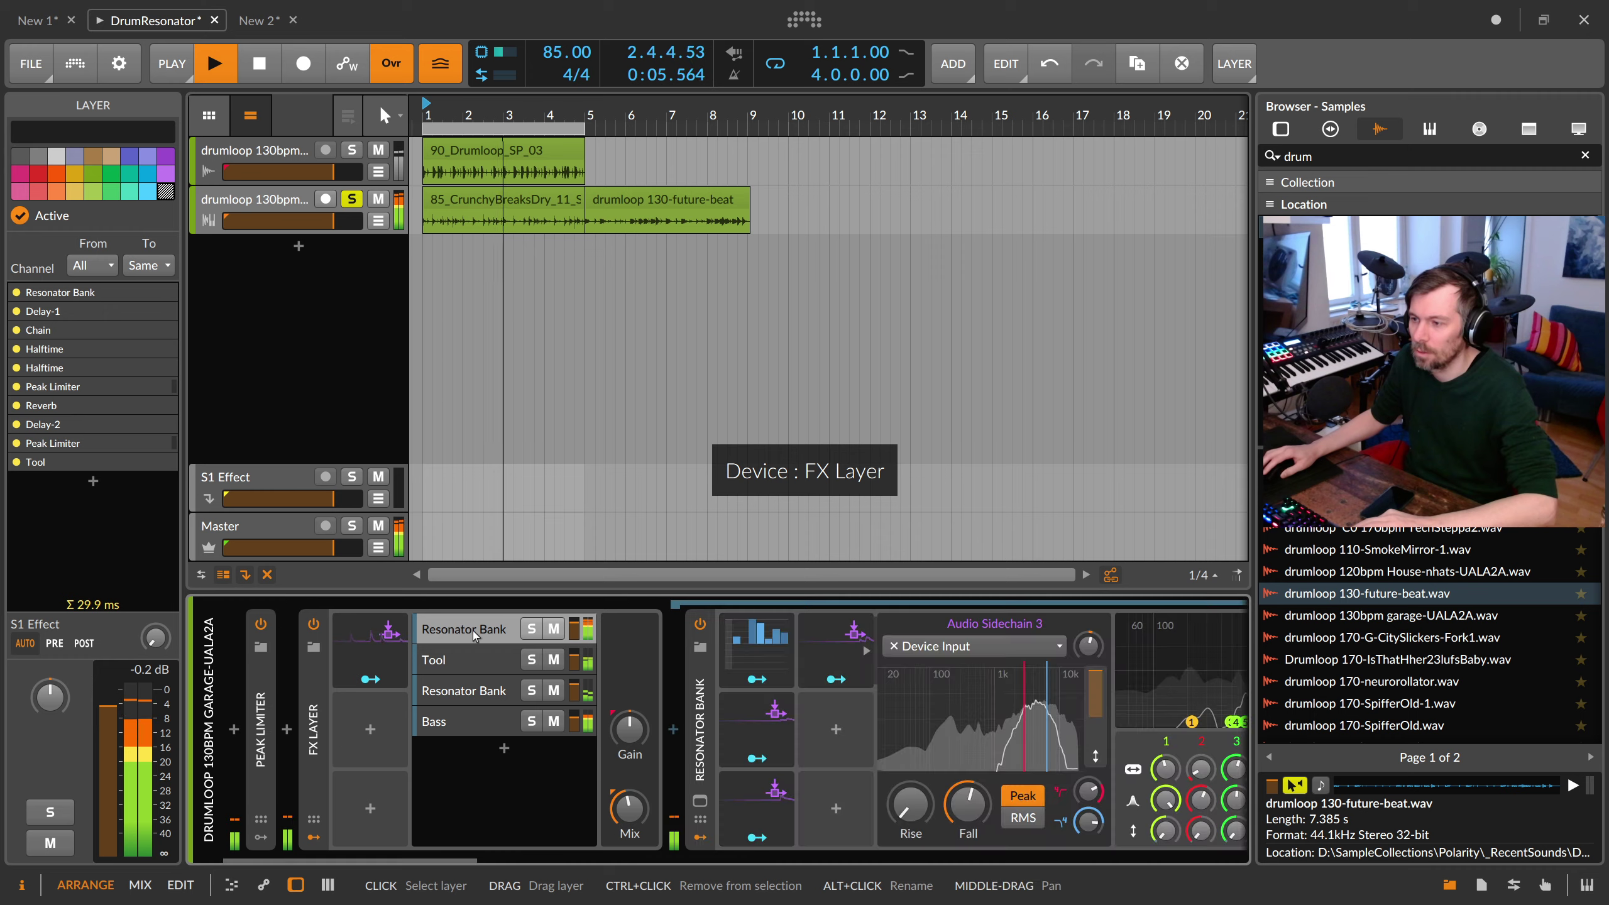
drag(467, 858, 419, 855)
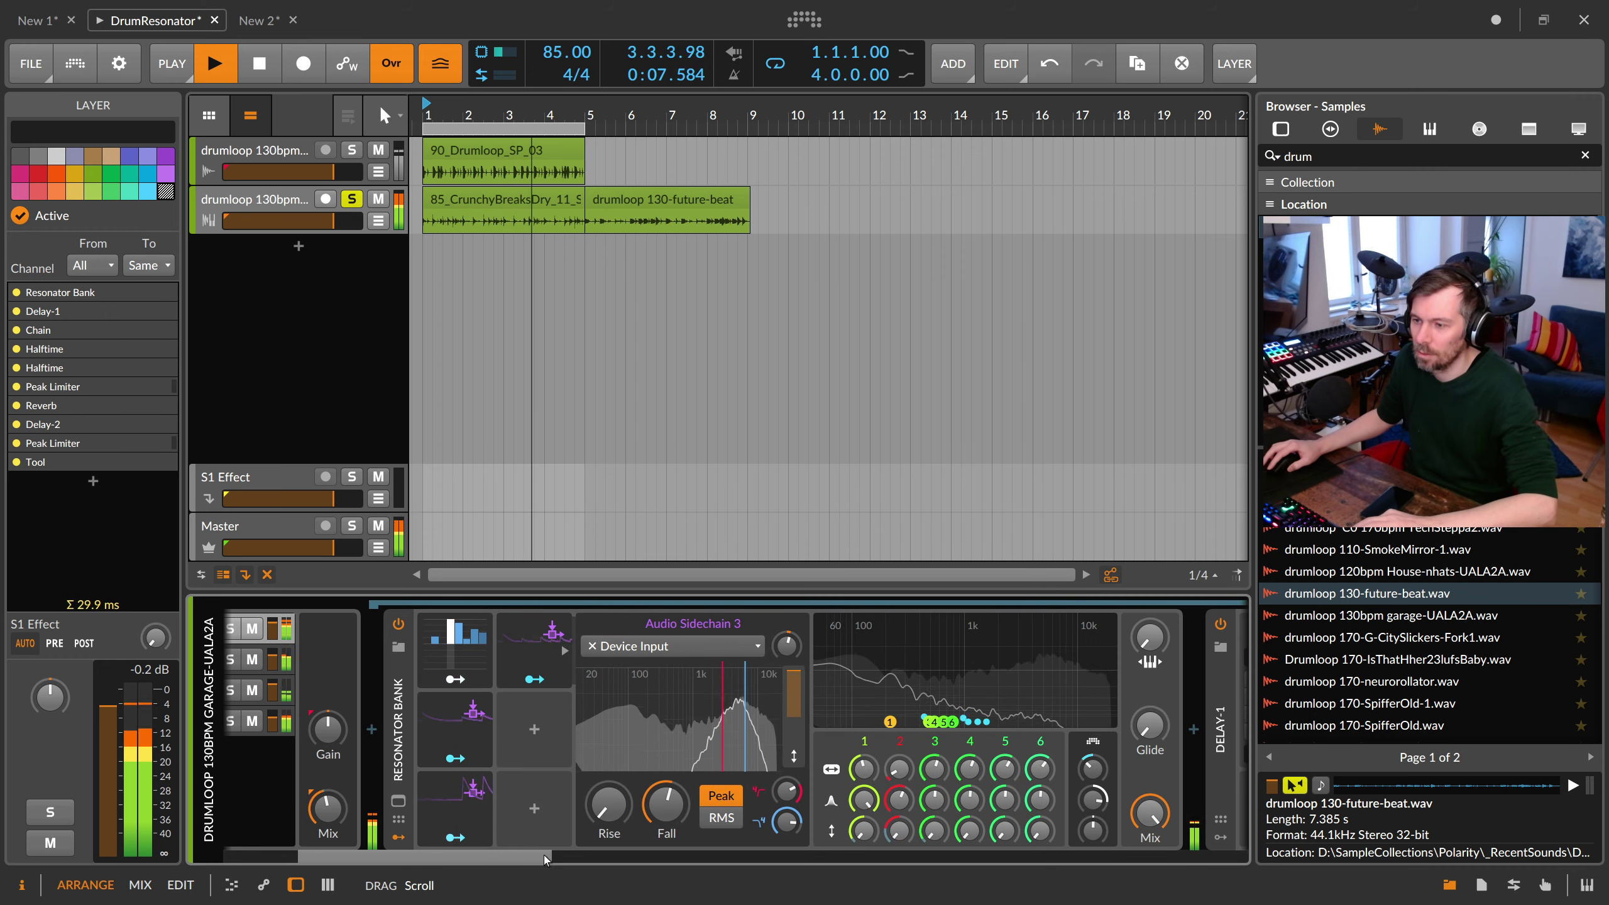
click(453, 629)
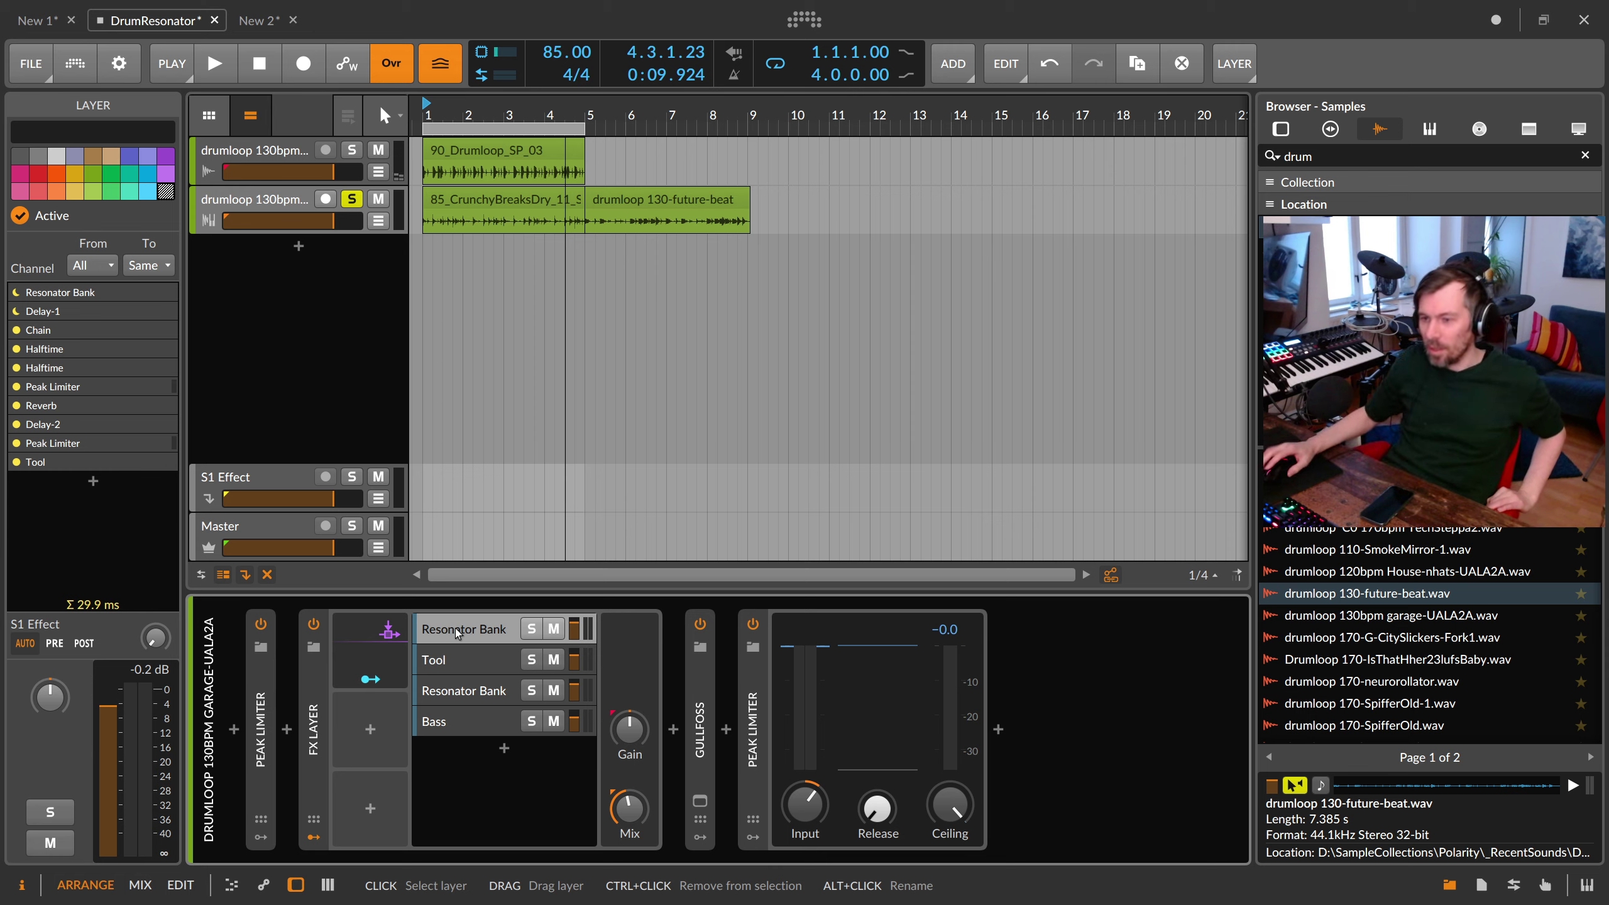
click(459, 629)
click(459, 630)
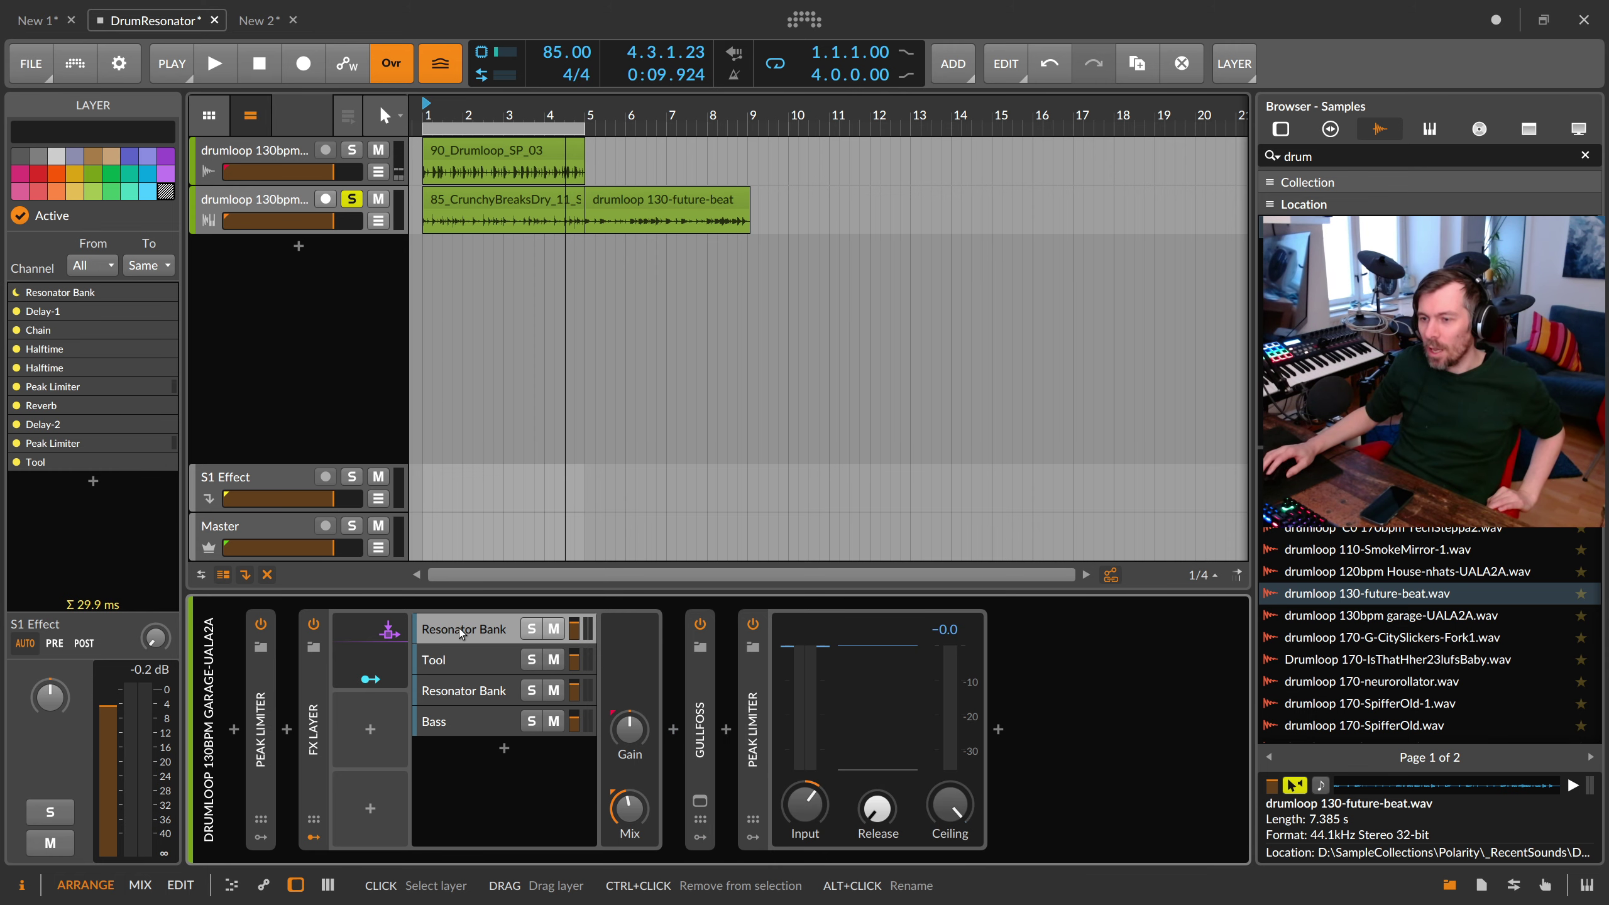